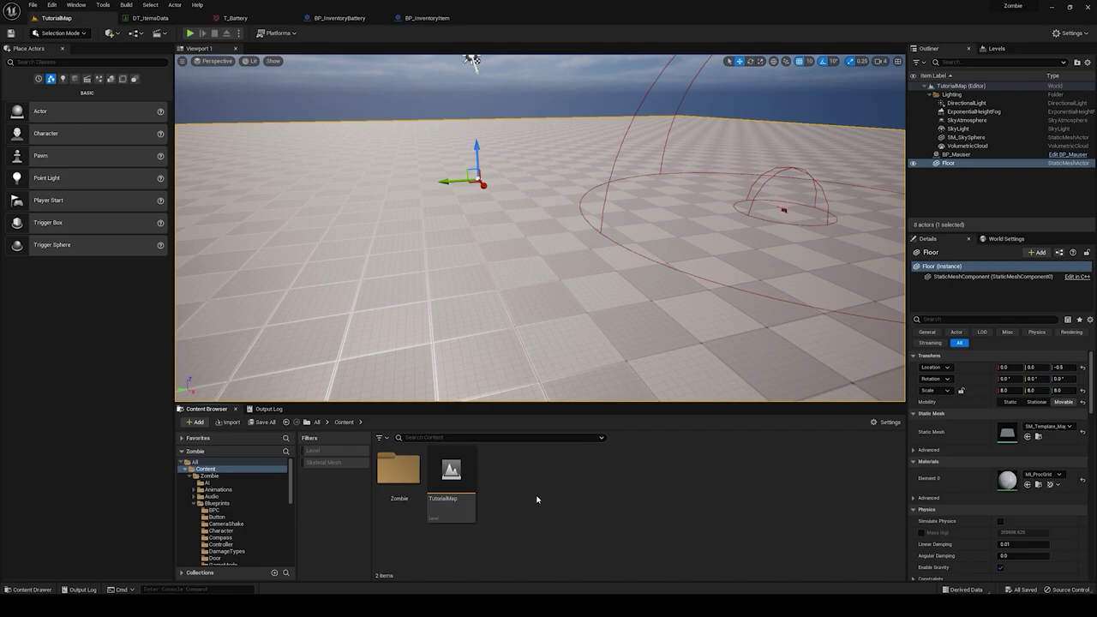
left_click_drag(516, 400, 542, 397)
right_click_drag(544, 364, 454, 321)
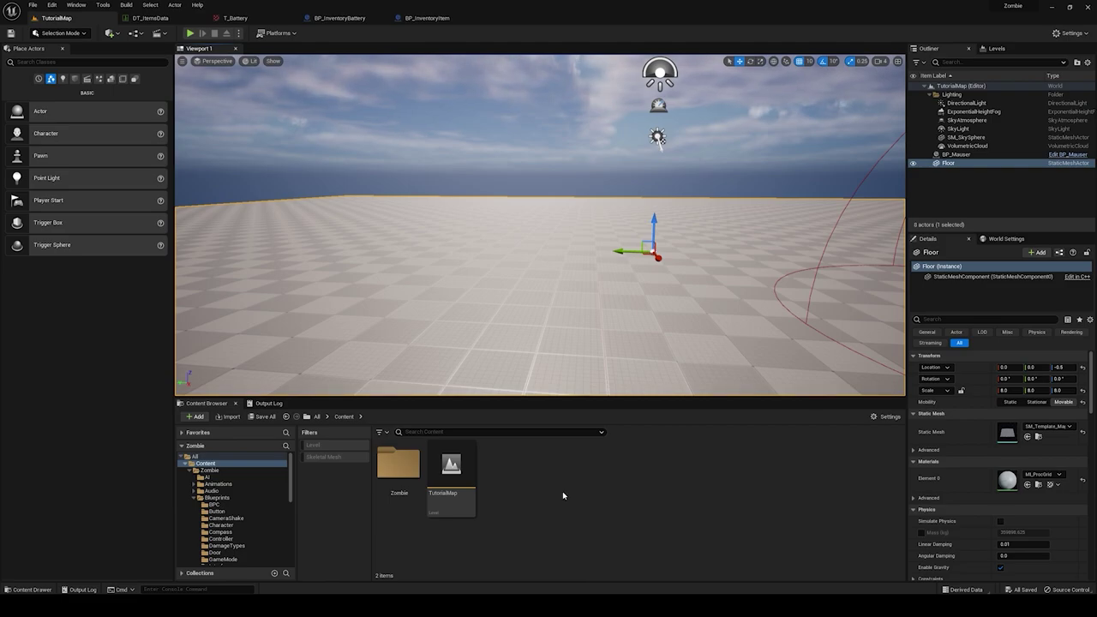
mouse_move(681, 354)
right_mouse_down()
mouse_move(714, 356)
mouse_move(677, 354)
right_mouse_up()
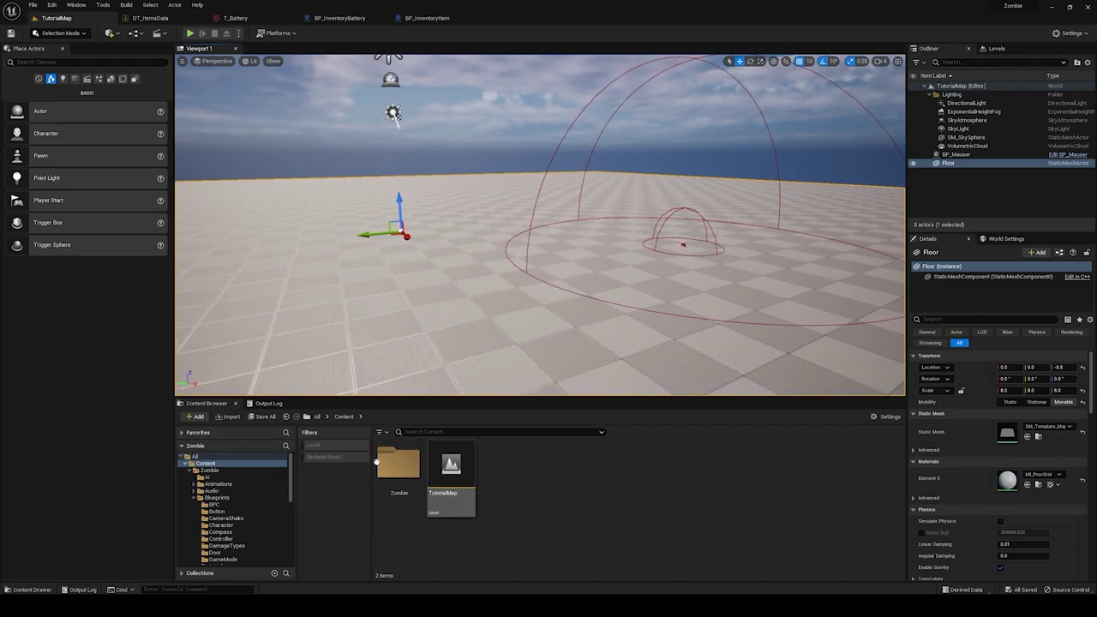
Step: Import SM_Bottle.fbx from the item folder into the Content folder as a static mesh with the default import options
left_click(230, 418)
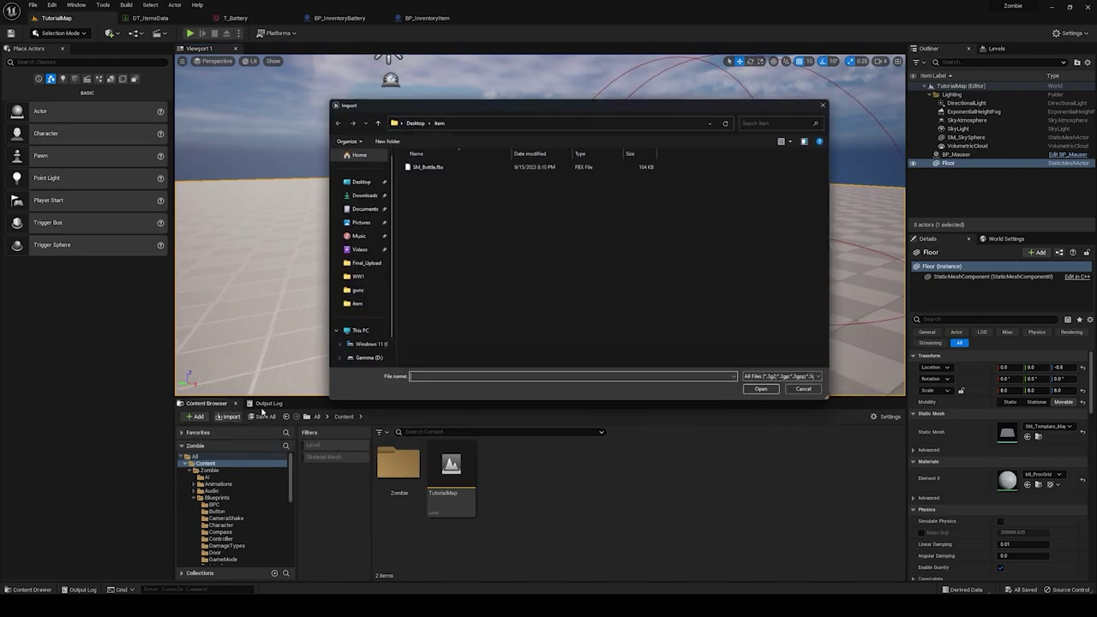
left_click(439, 166)
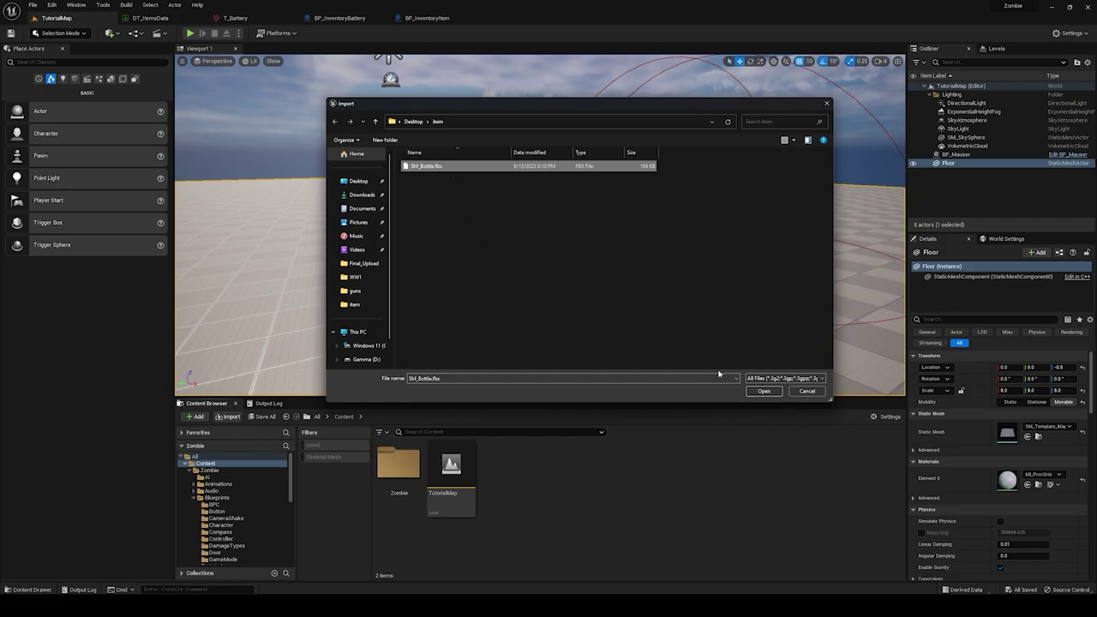
left_click(764, 392)
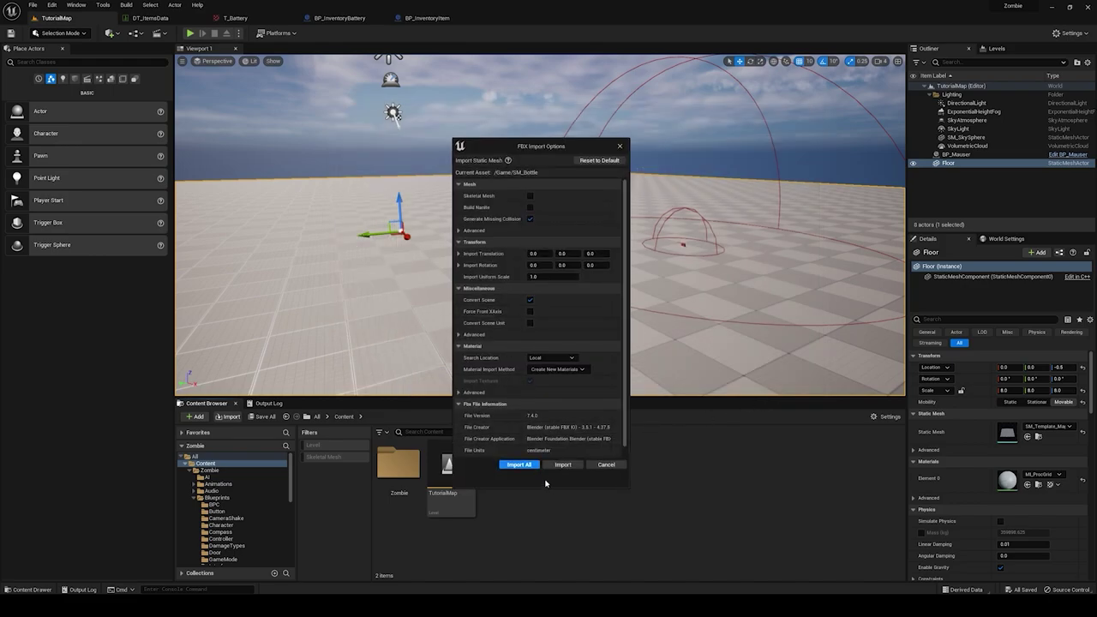
left_click(563, 466)
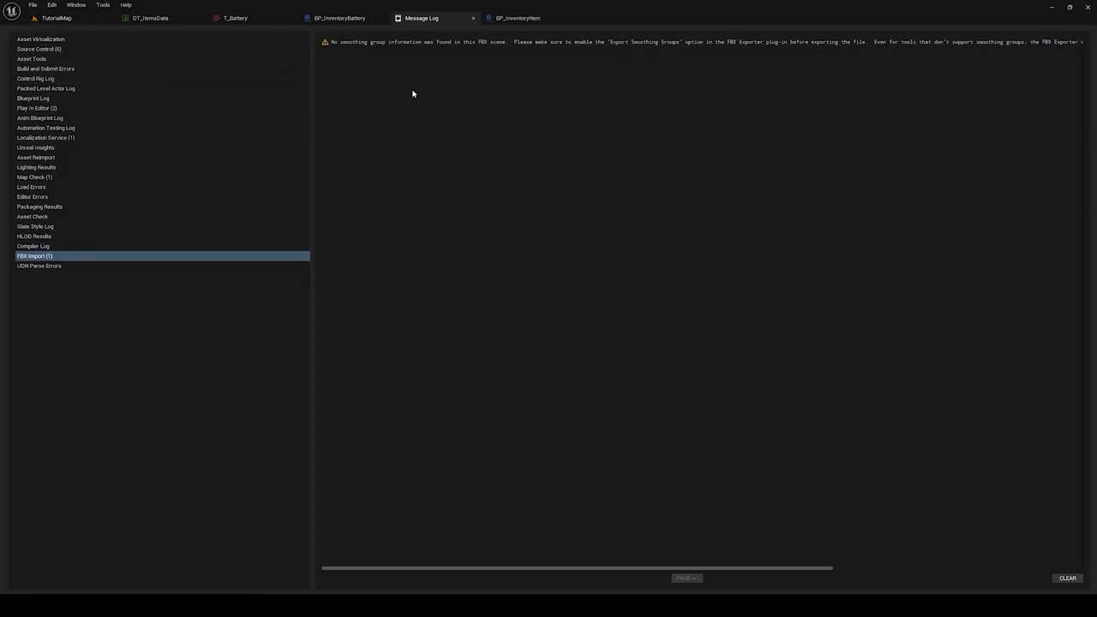
Step: Close the Message Log and all open asset editors, leaving only TutorialMap open
left_click(473, 18)
left_click(473, 18)
left_click(383, 18)
left_click(294, 18)
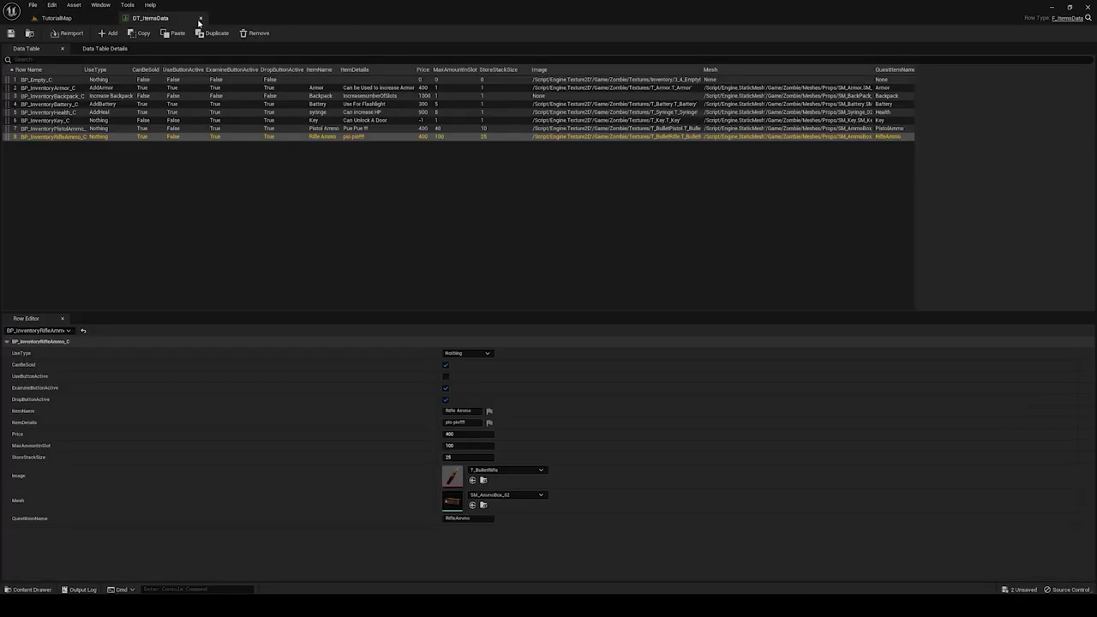
left_click(201, 18)
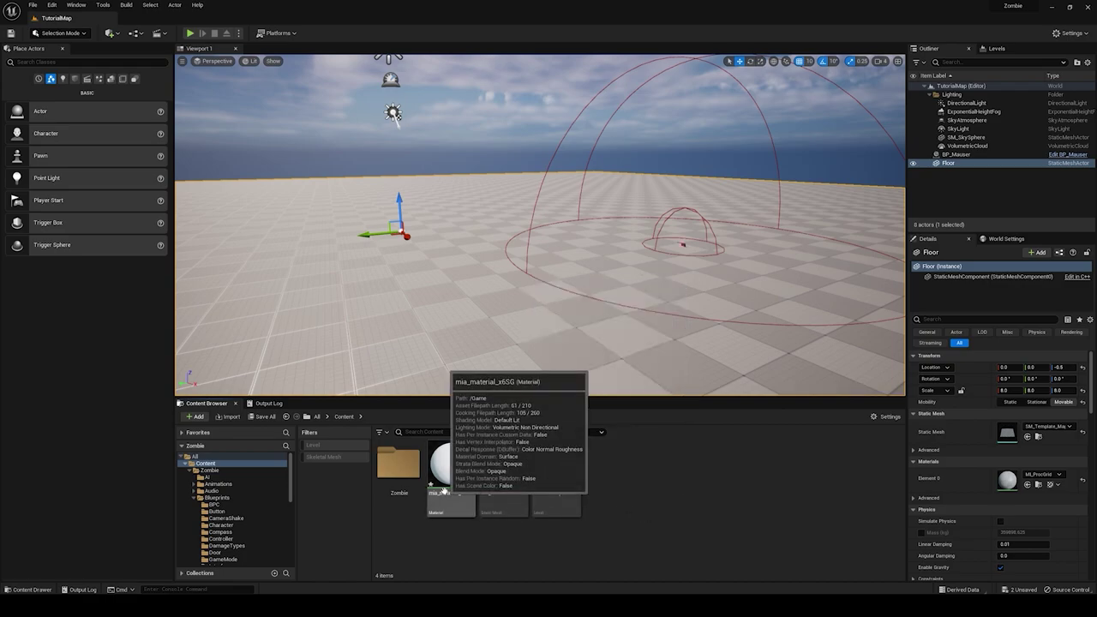
Step: Force-delete the material that was imported together with the bottle mesh
left_click(445, 491)
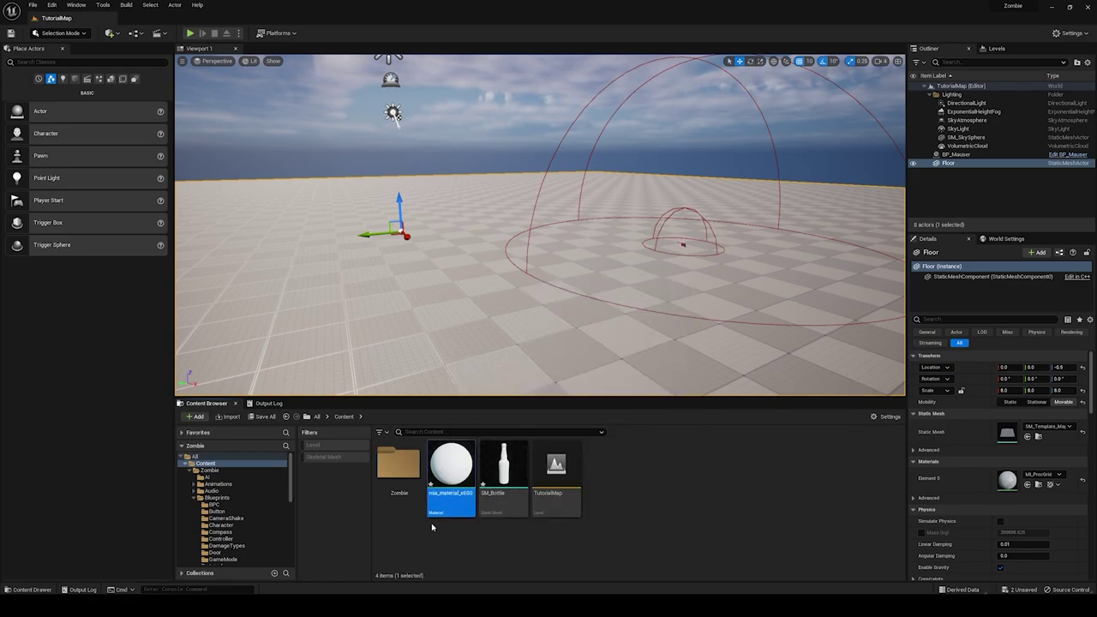
key("Delete")
left_click(500, 443)
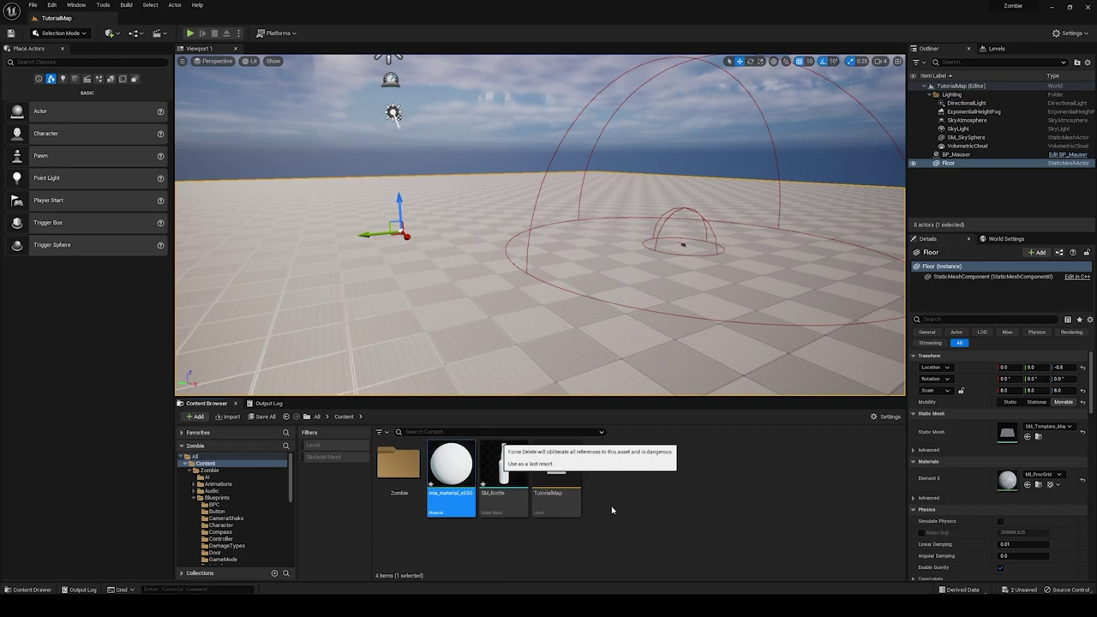
Step: Open the DT_ItemsData data table from the Zombie/Blueprints/Inventory folder
double_click(398, 468)
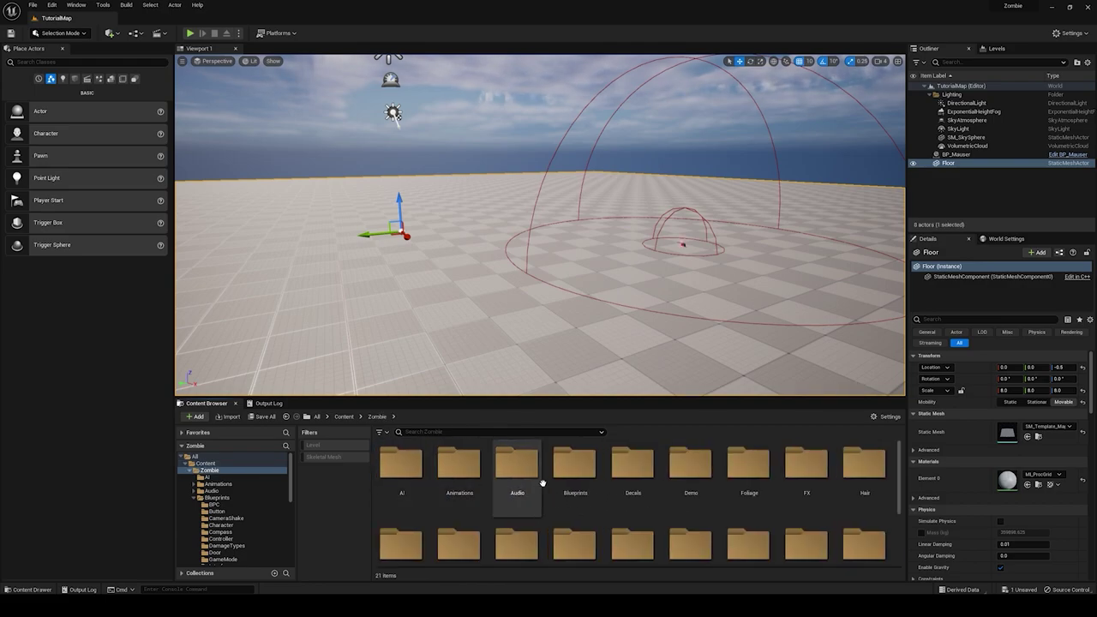
double_click(569, 469)
scroll(542, 507, "down", 1)
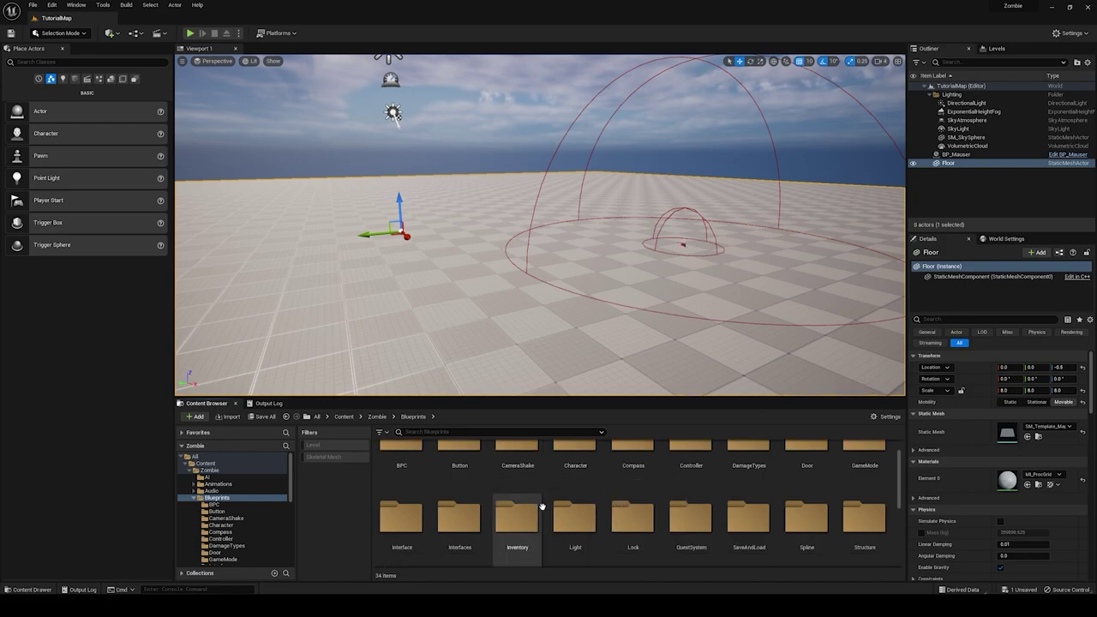
double_click(517, 515)
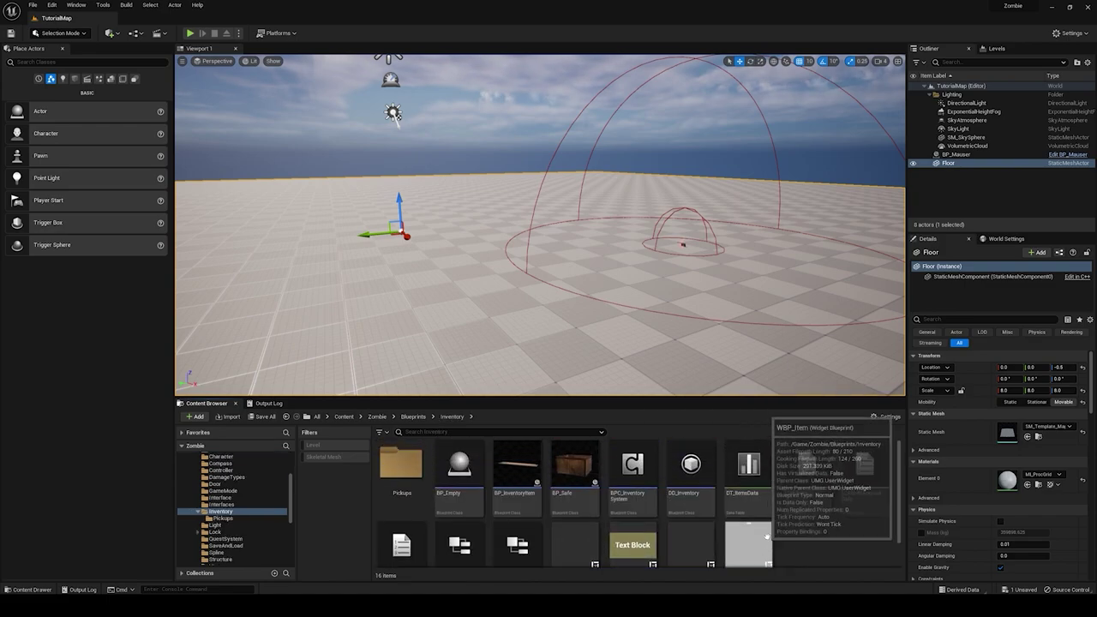
double_click(749, 468)
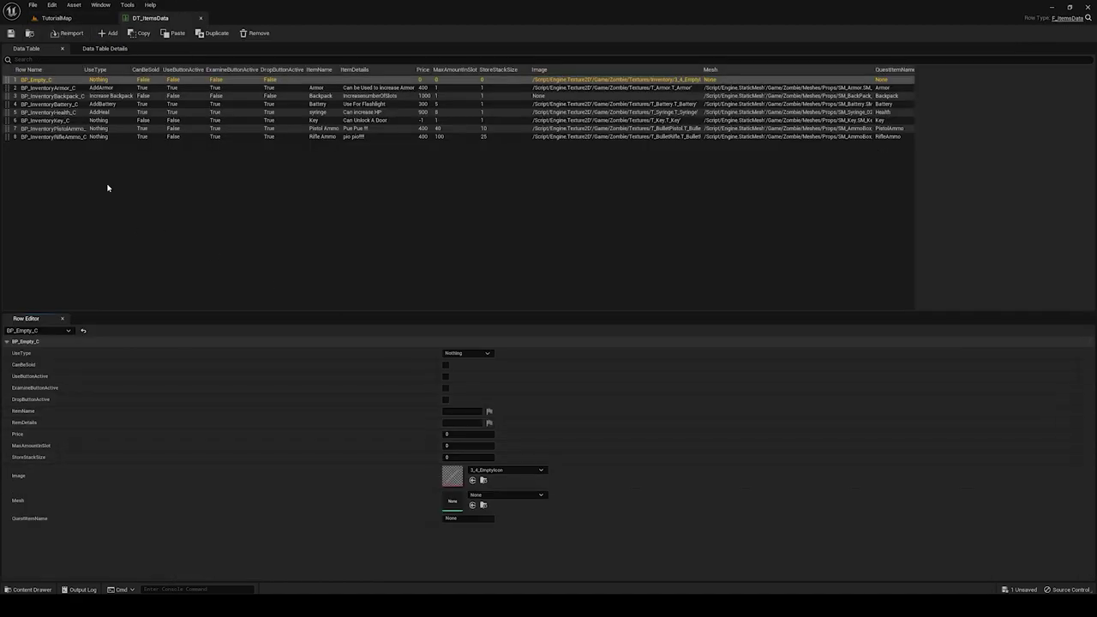
Step: Add a new row to the items data table and name it BP_InventoryBottle
left_click(109, 34)
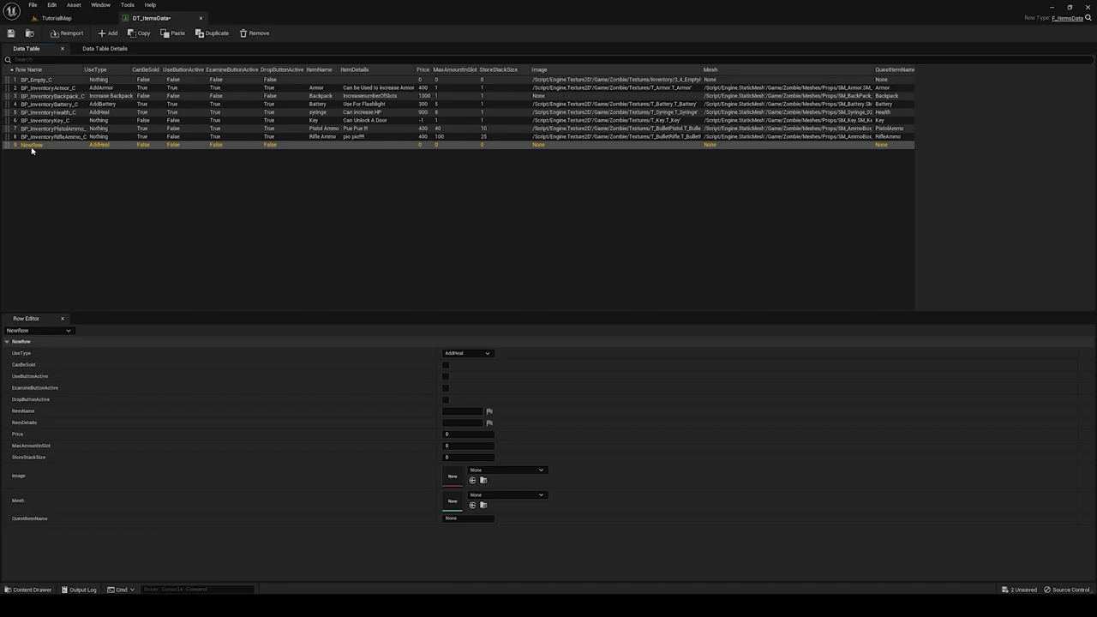
double_click(32, 148)
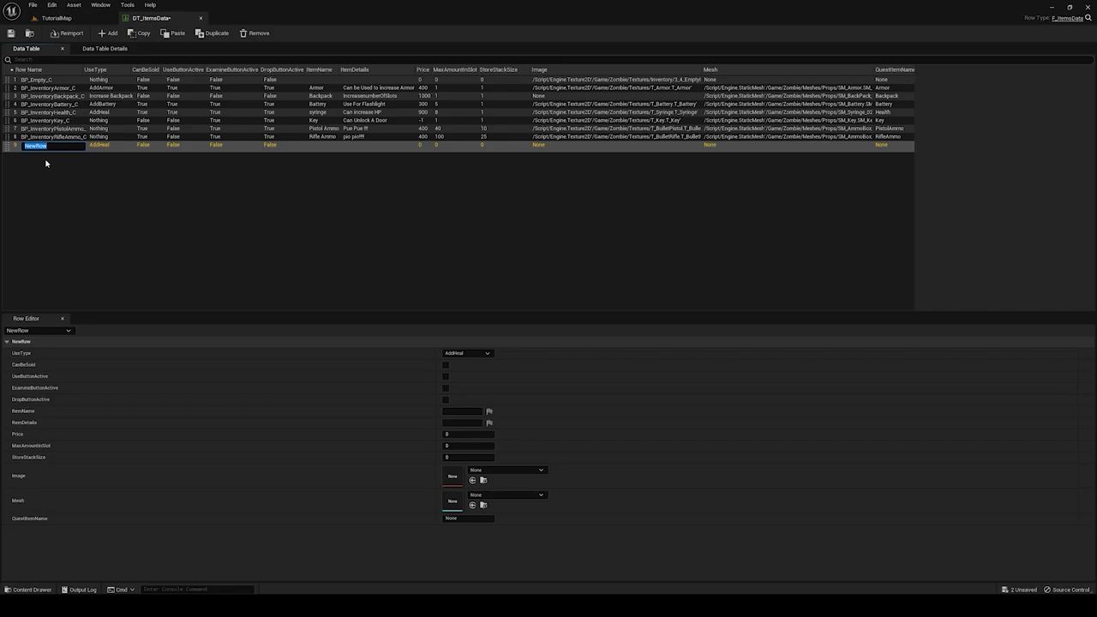
type("BP_InventoryBottle")
key("Return")
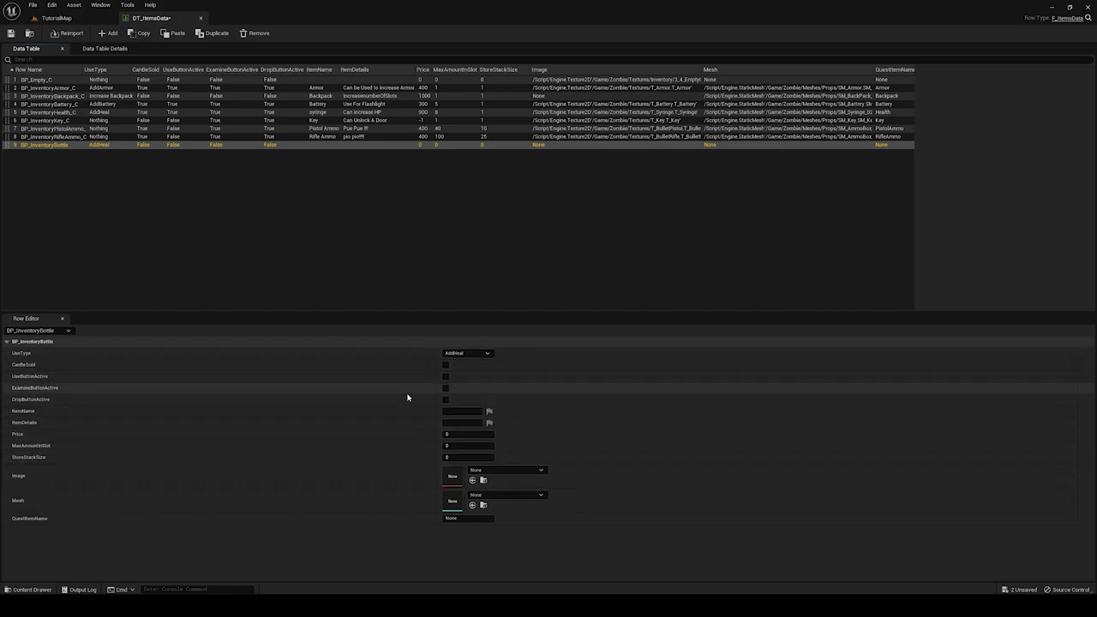
Step: Set the bottle row's UseType to AddHeal and enable CanBeSold, UseButtonActive and DropButtonActive
left_click(468, 353)
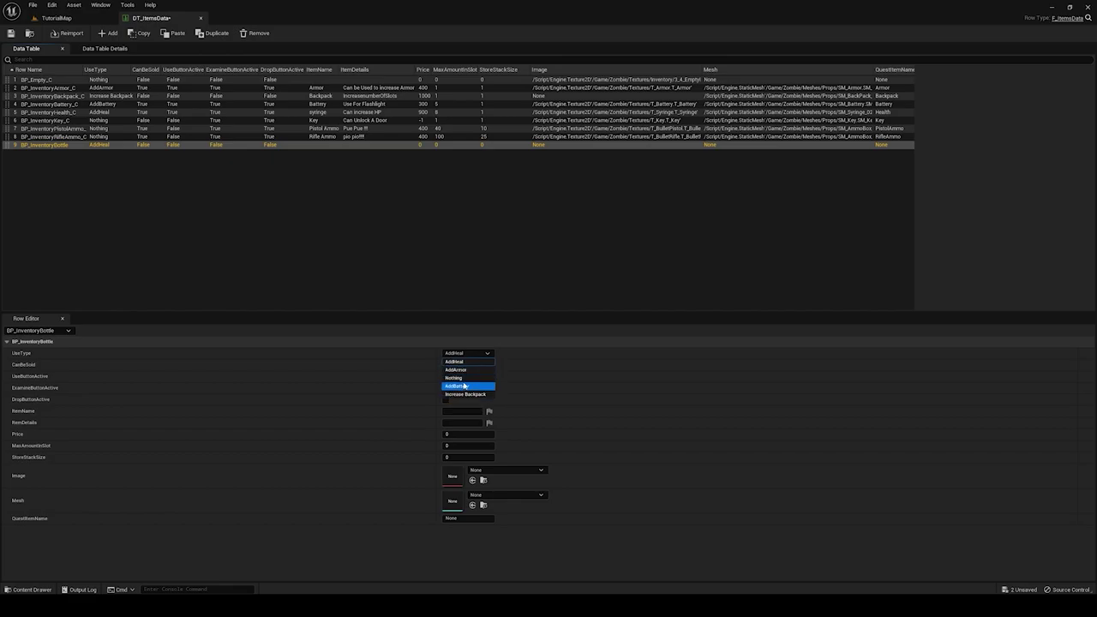
left_click(456, 361)
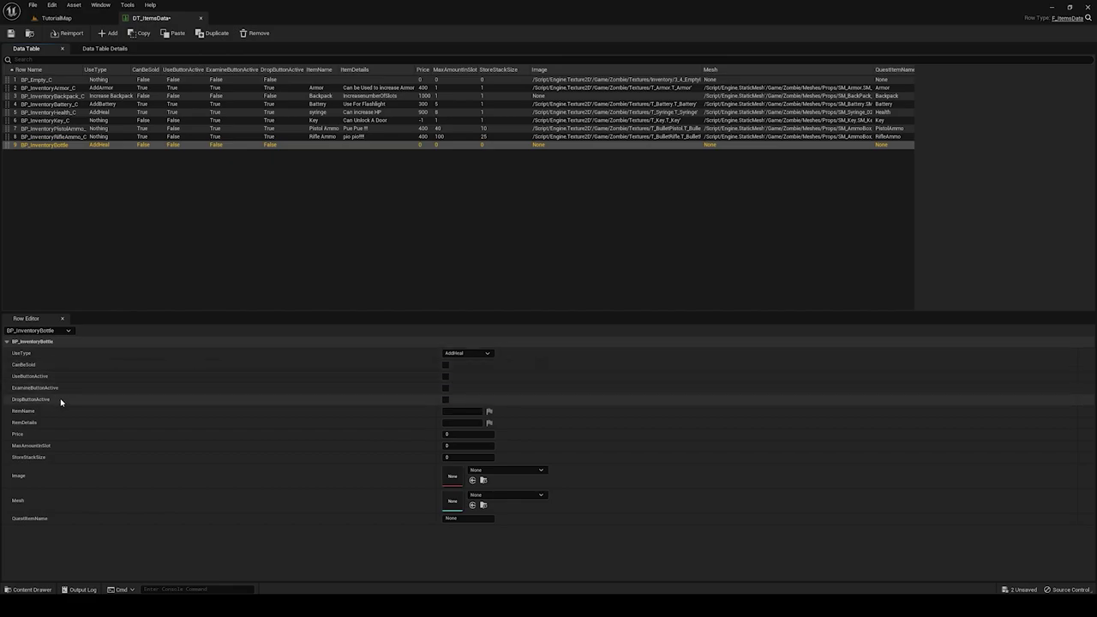
left_click(445, 364)
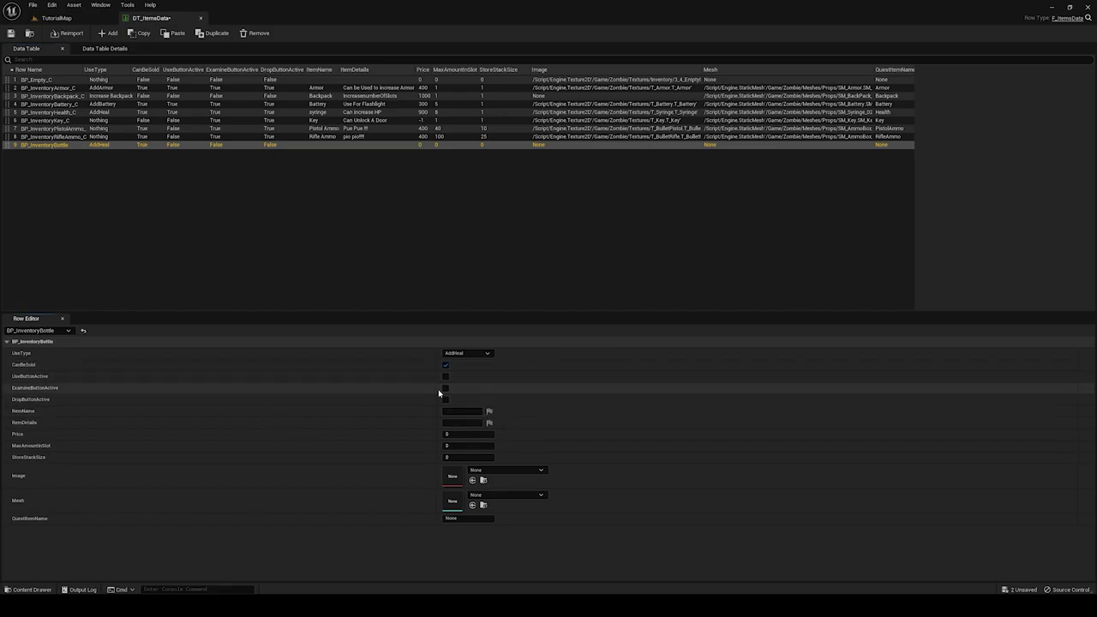
left_click(446, 378)
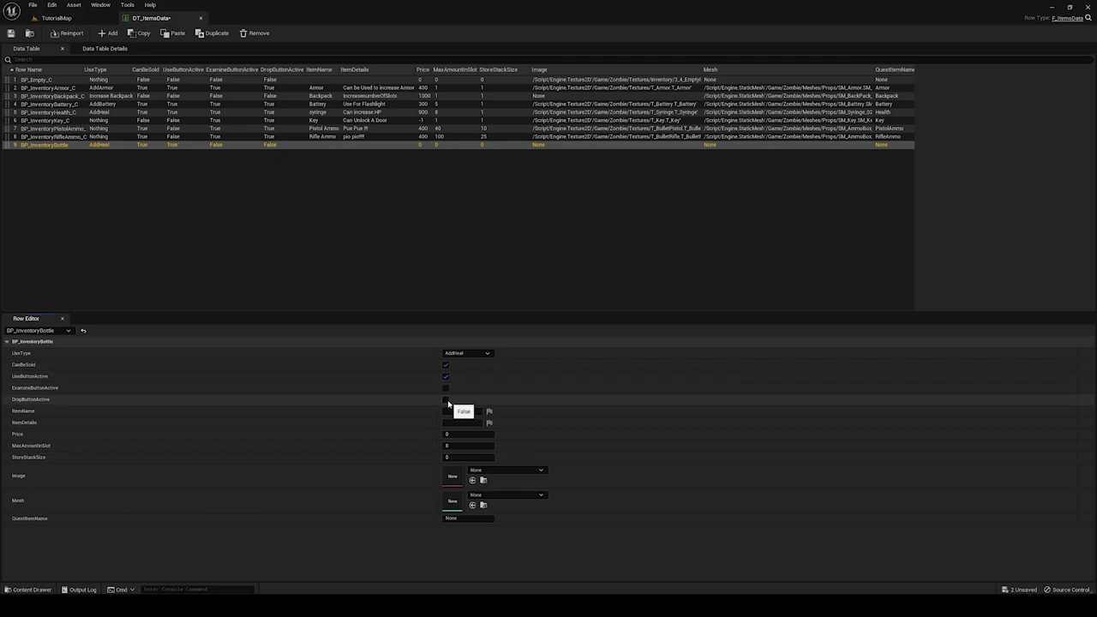
left_click(445, 400)
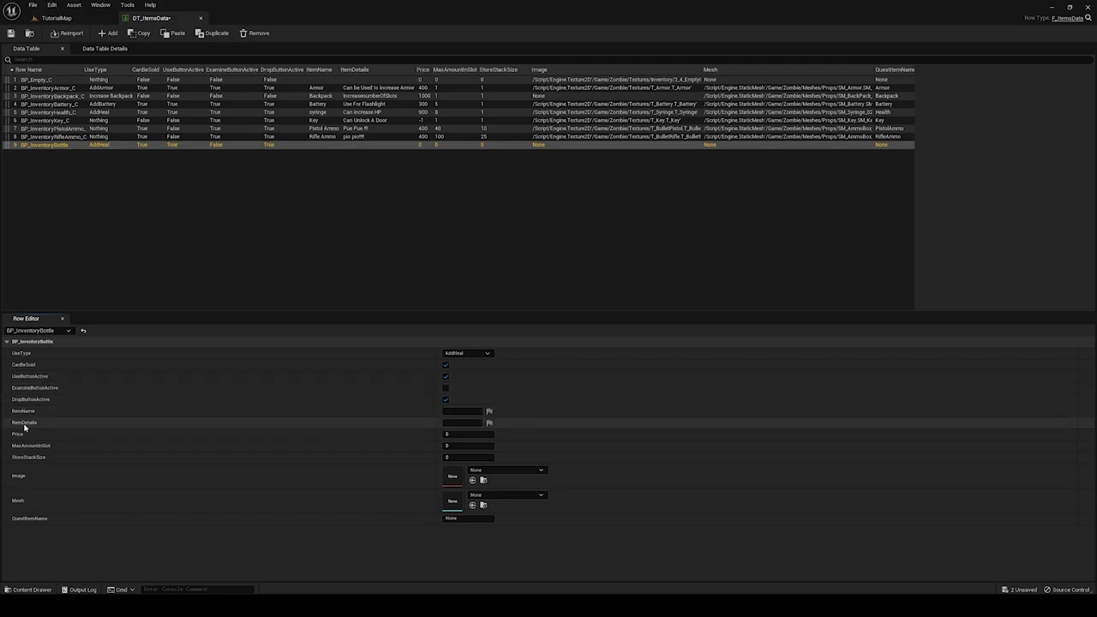
Step: Set the bottle row's ItemName to "Bottle" and its ItemDetails to "Add heals to u"
left_click(458, 422)
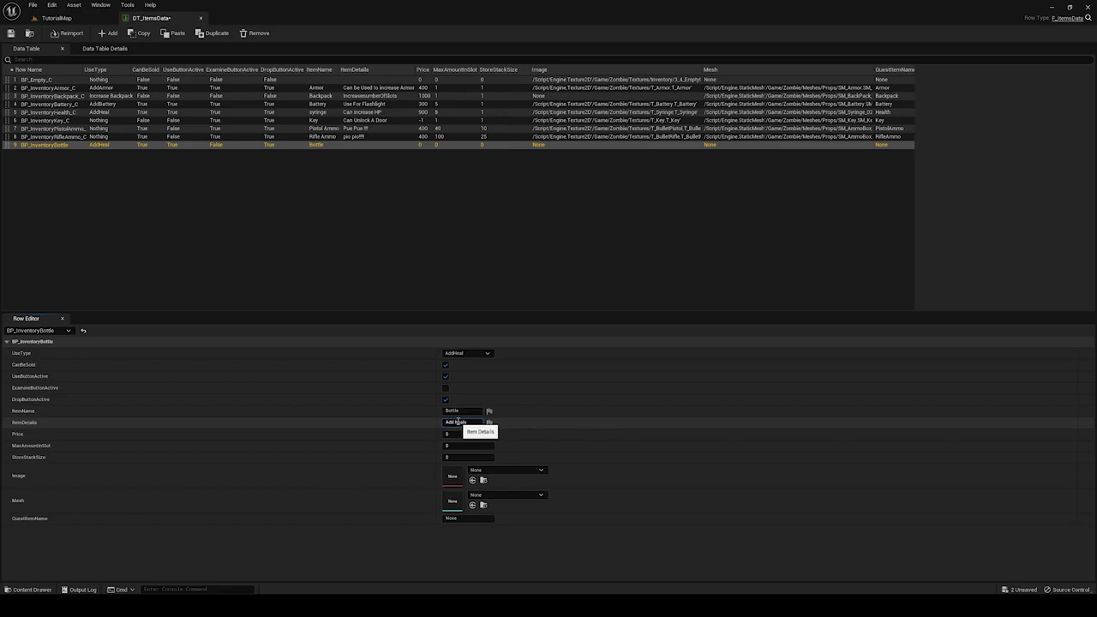
key("Return")
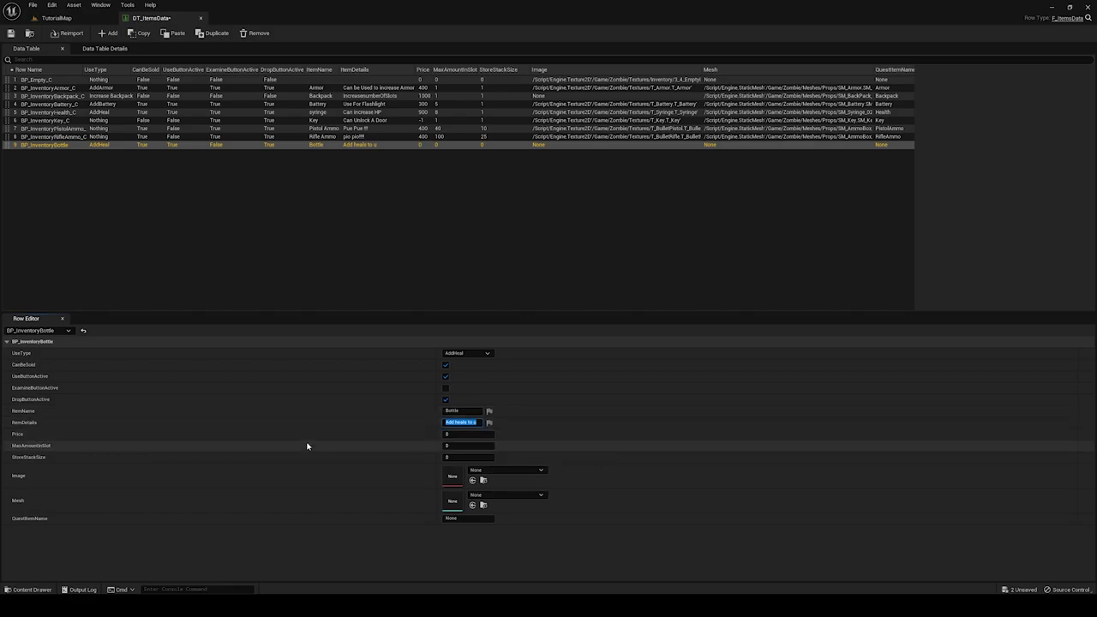
left_click(474, 422)
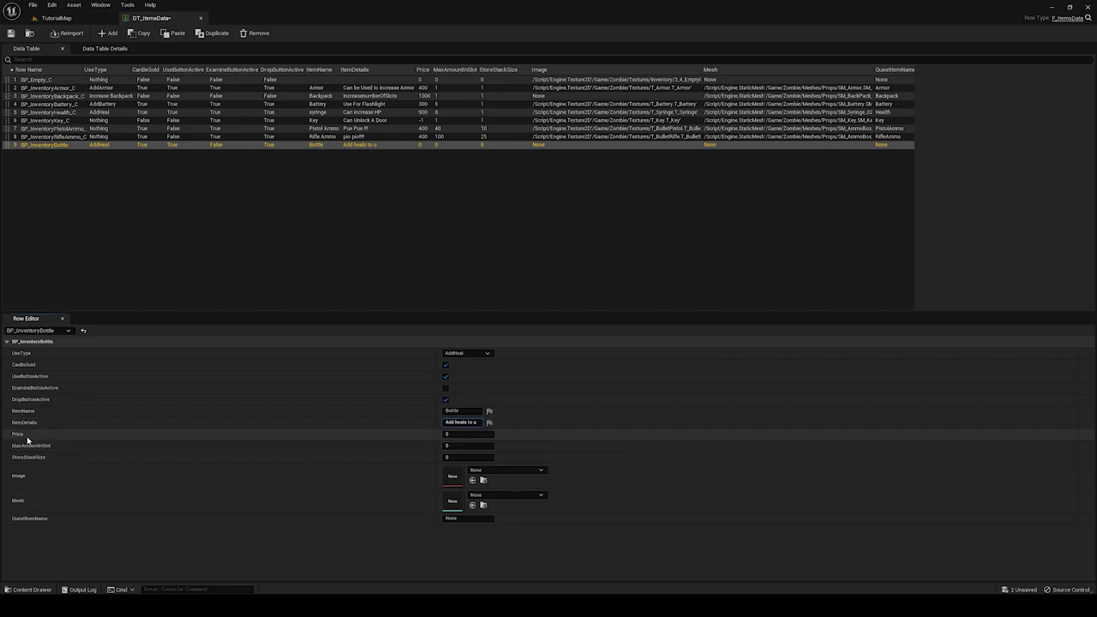
Step: Set the bottle row's Price to 500, MaxAmountInSlot to 10 and StoreStackSize to 1
left_click(445, 434)
type("300")
key("Return")
left_click(457, 445)
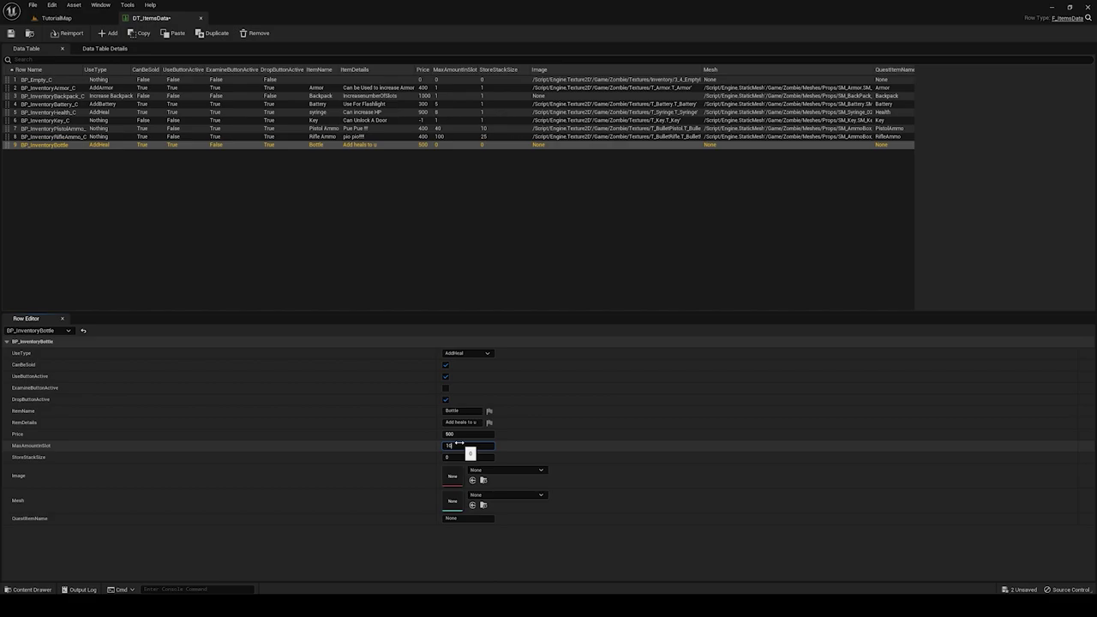
key("Return")
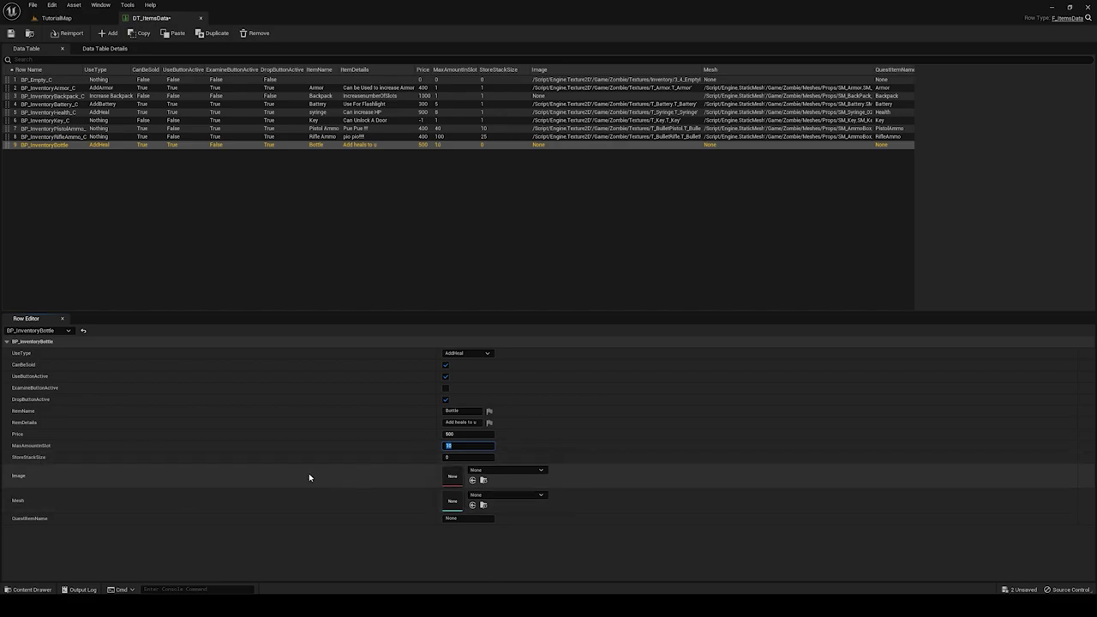
left_click(471, 458)
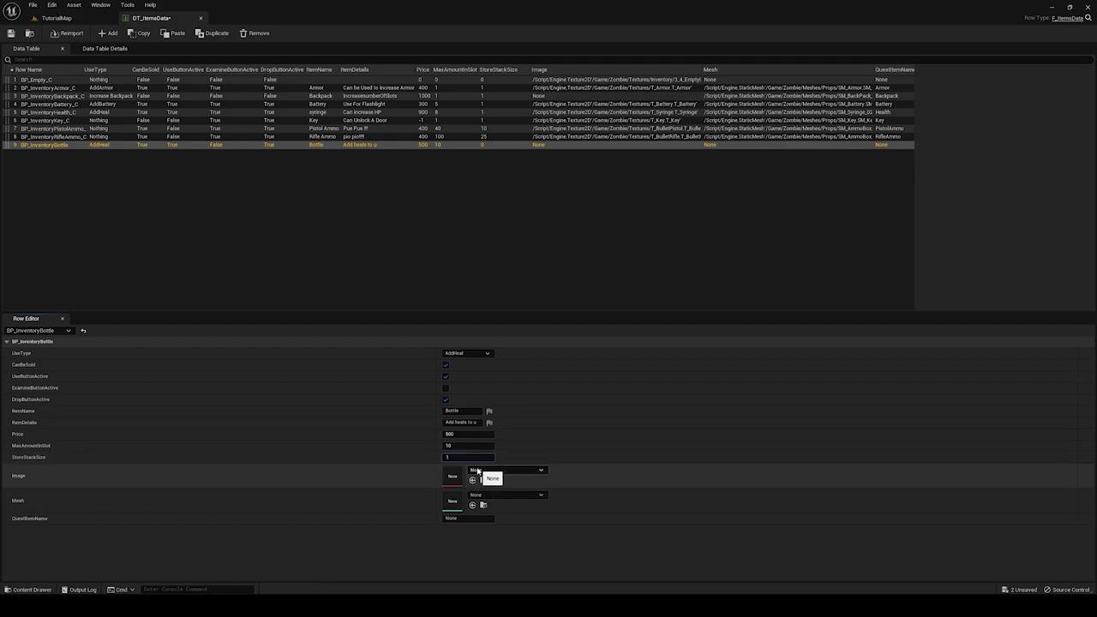
key("Return")
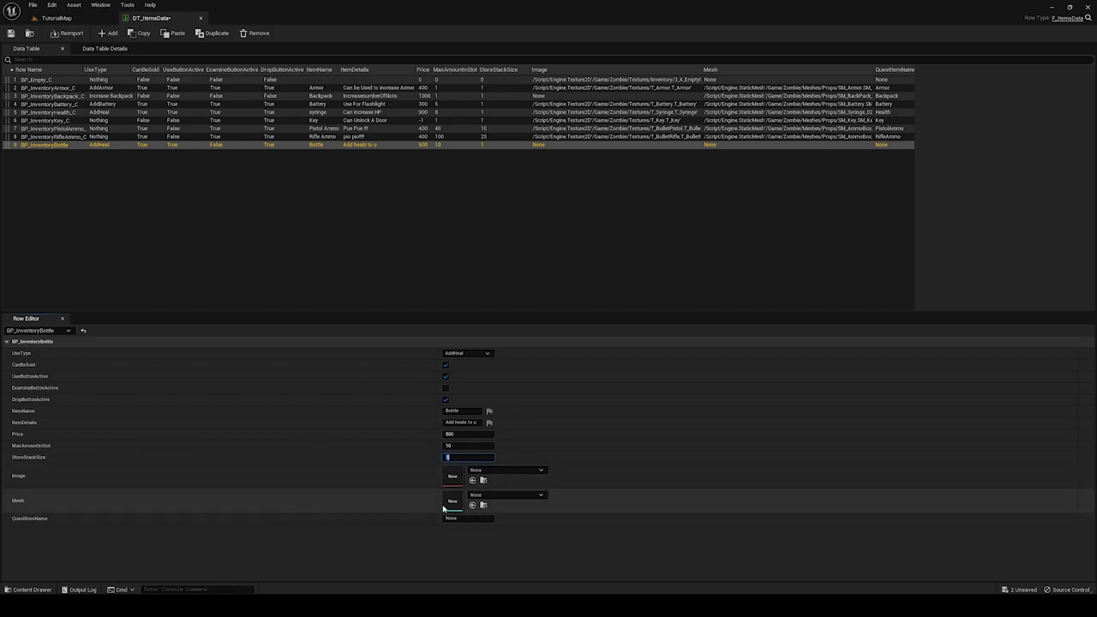
Step: Assign the SM_Bottle static mesh as the bottle row's Mesh
left_click(498, 495)
type("sm_bo")
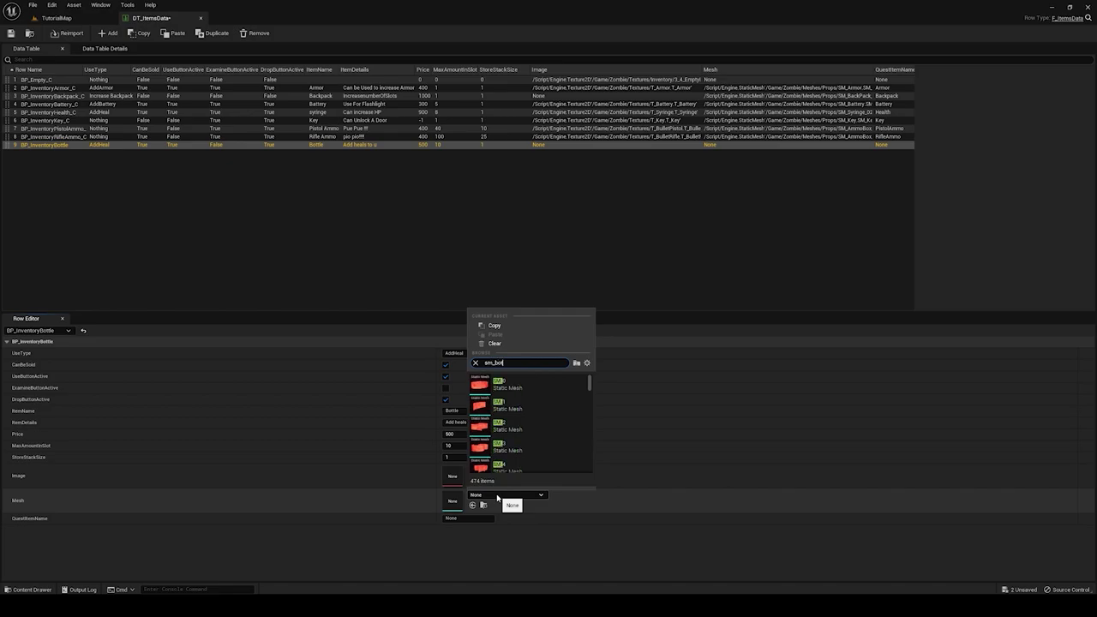
type("tt")
left_click(520, 389)
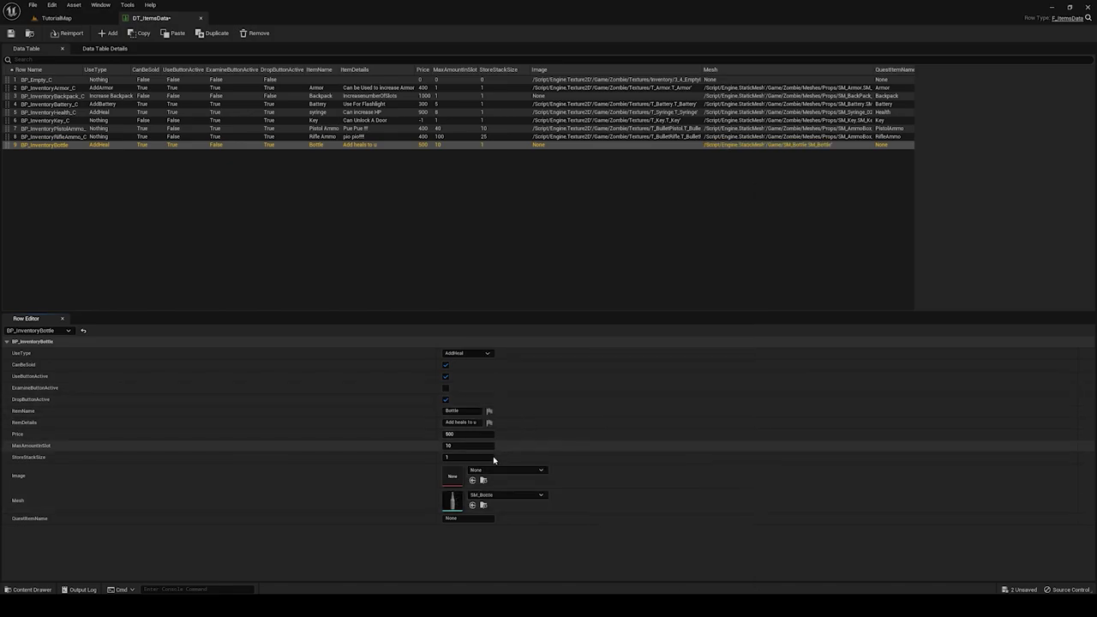
Step: Assign the T_Headshot texture as the bottle row's Image
left_click(485, 470)
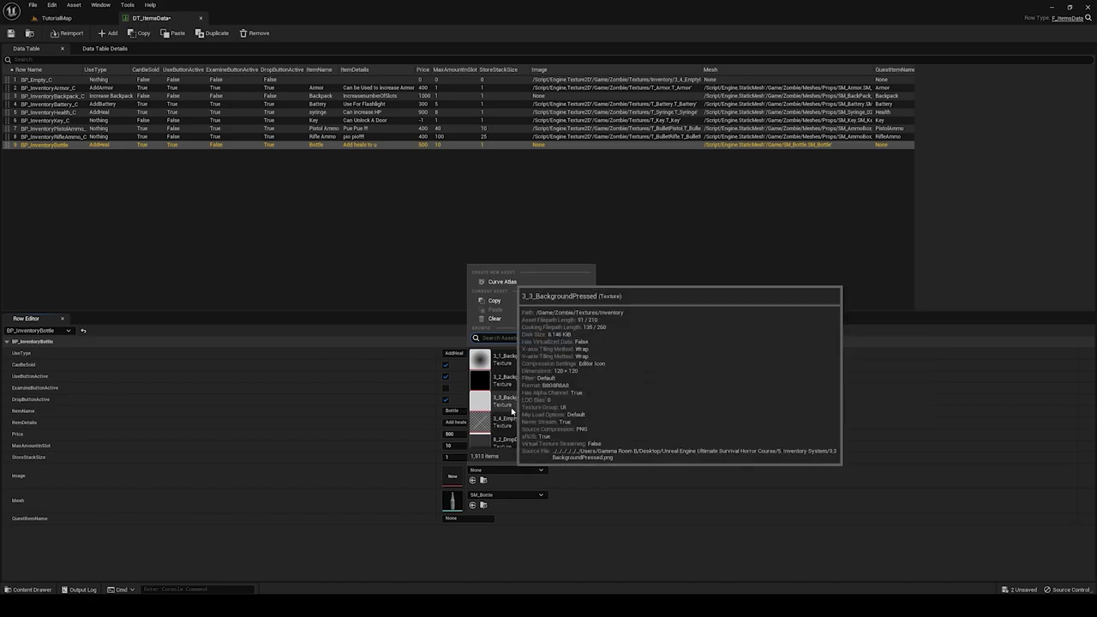
type("head")
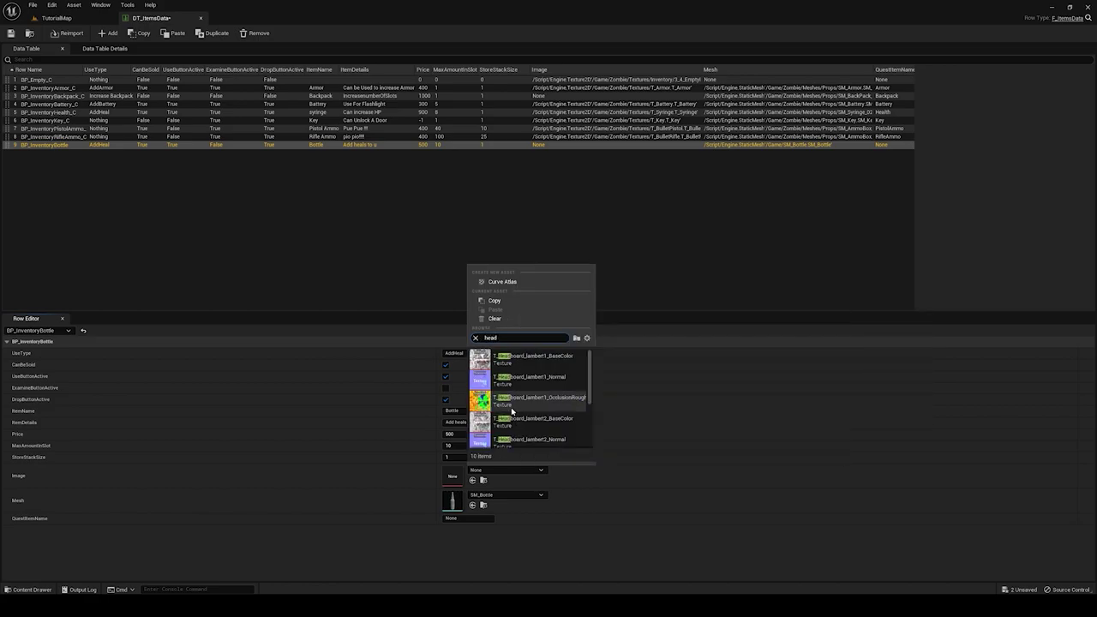
type("sh")
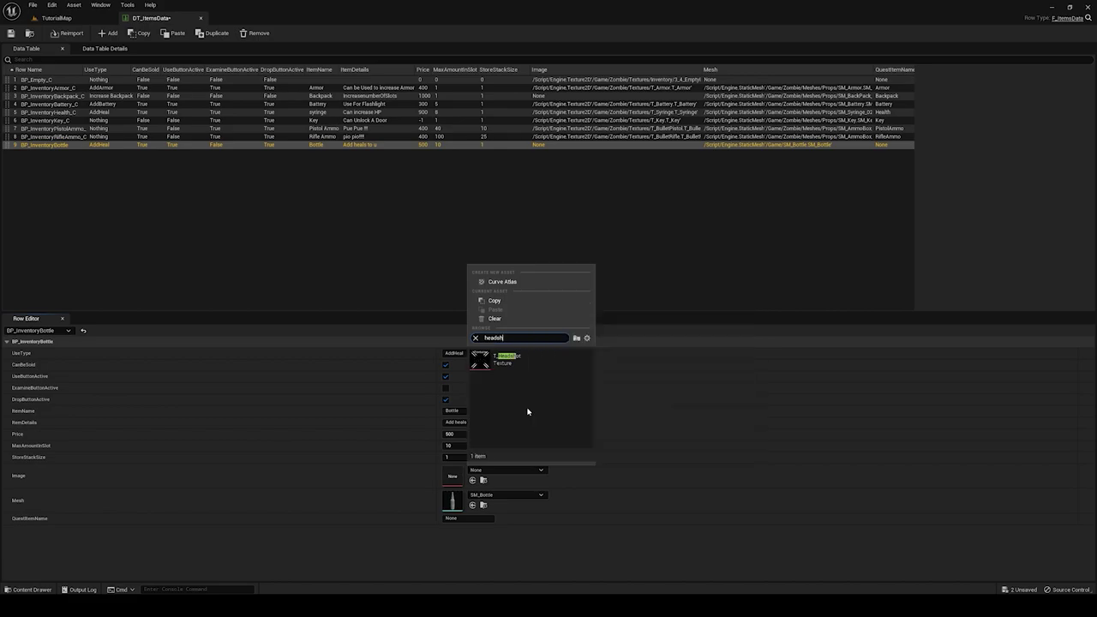
left_click(537, 362)
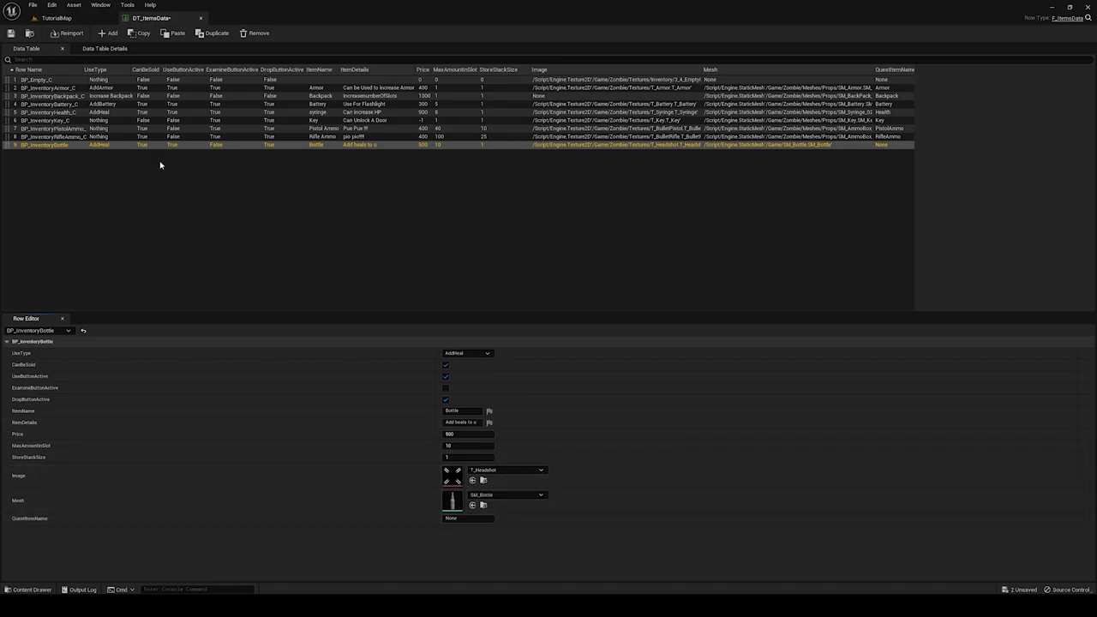
Step: Save the items data table and open the bottle row's name for editing
left_click(13, 37)
double_click(47, 148)
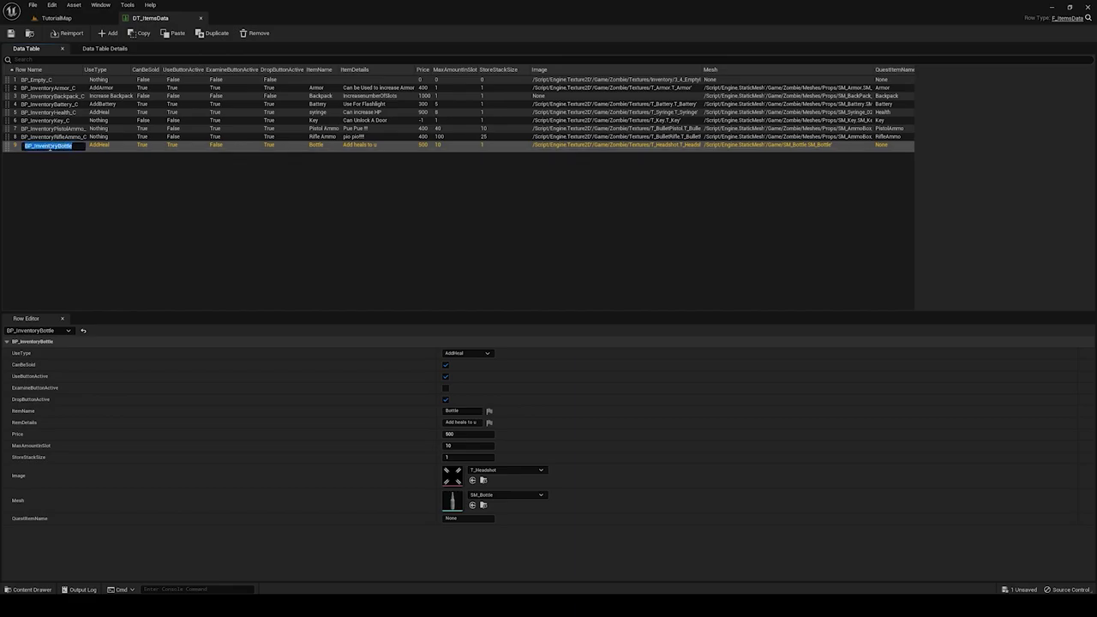
key("Return")
Step: Create a Blueprint class named BP_InventoryBottle in the Inventory/Pickups folder, using BP_InventoryItem as its parent class
left_click(56, 17)
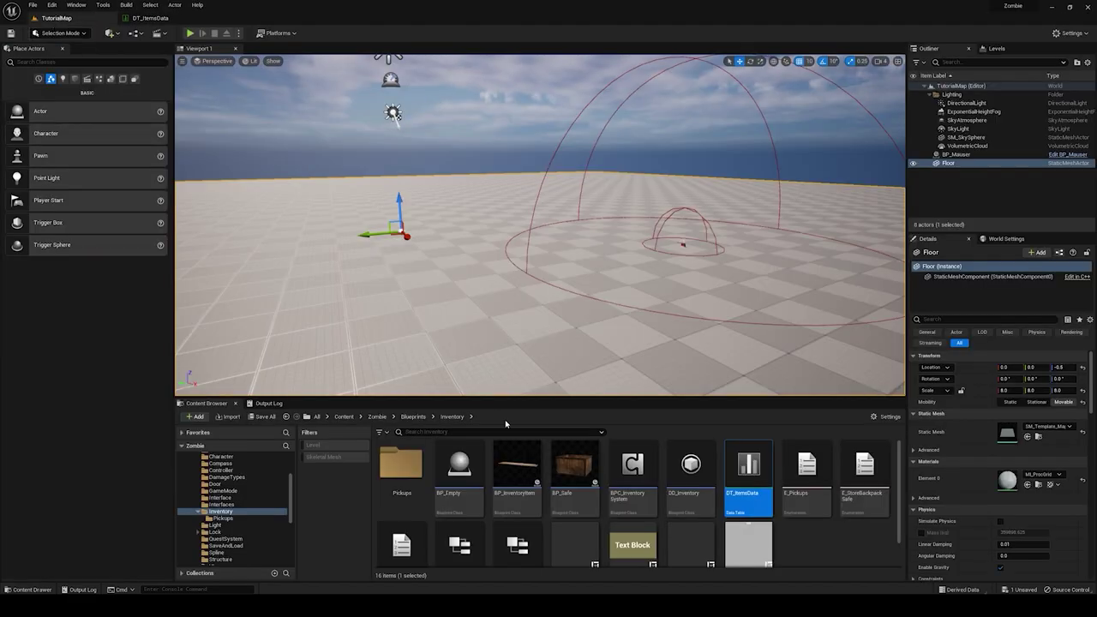
scroll(460, 513, "down", 2)
scroll(438, 493, "up", 1)
left_click(516, 567)
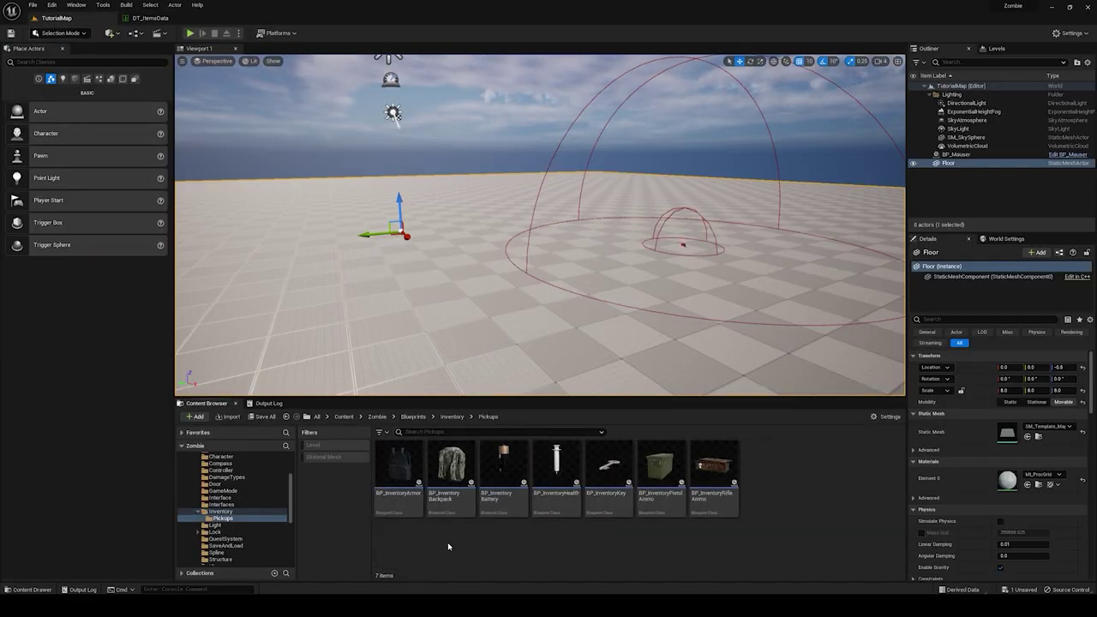
right_click(448, 546)
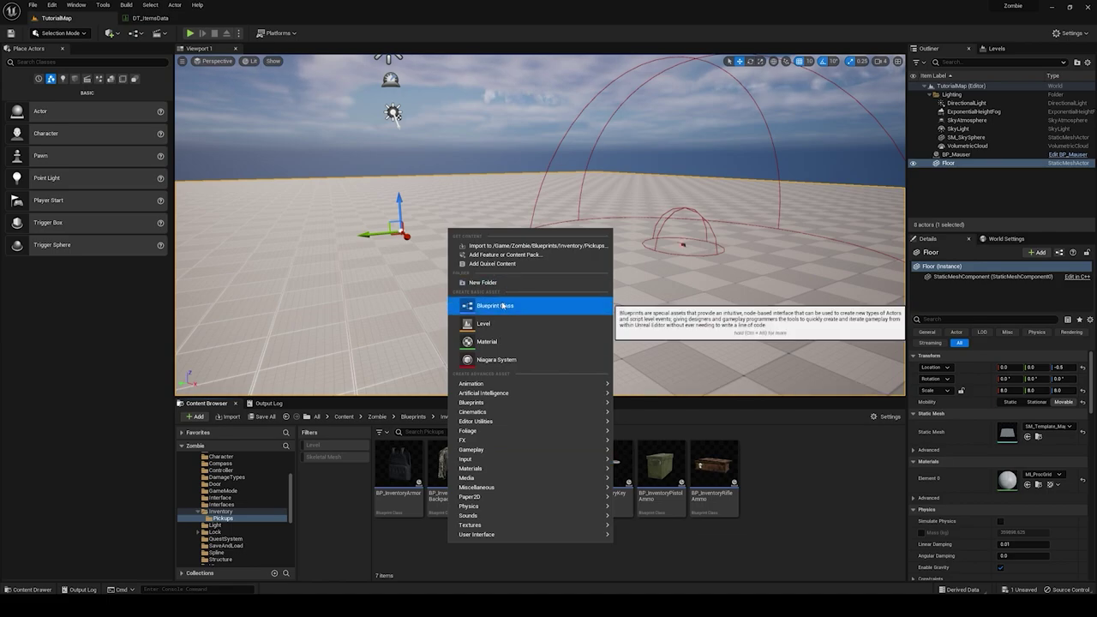
left_click(503, 306)
type("bp_inven")
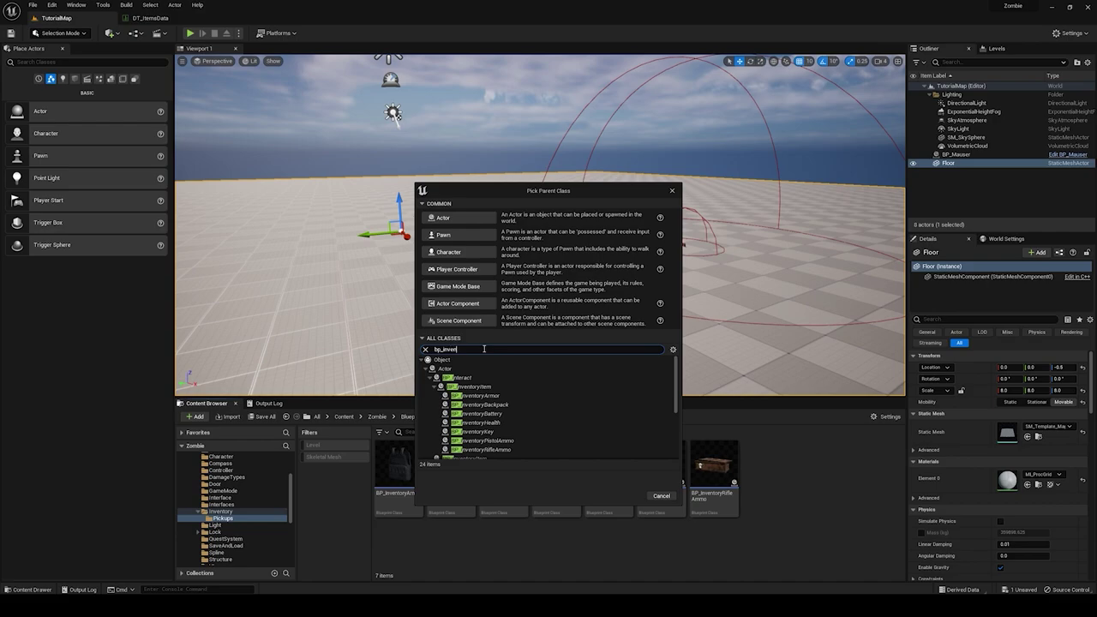
left_click(478, 387)
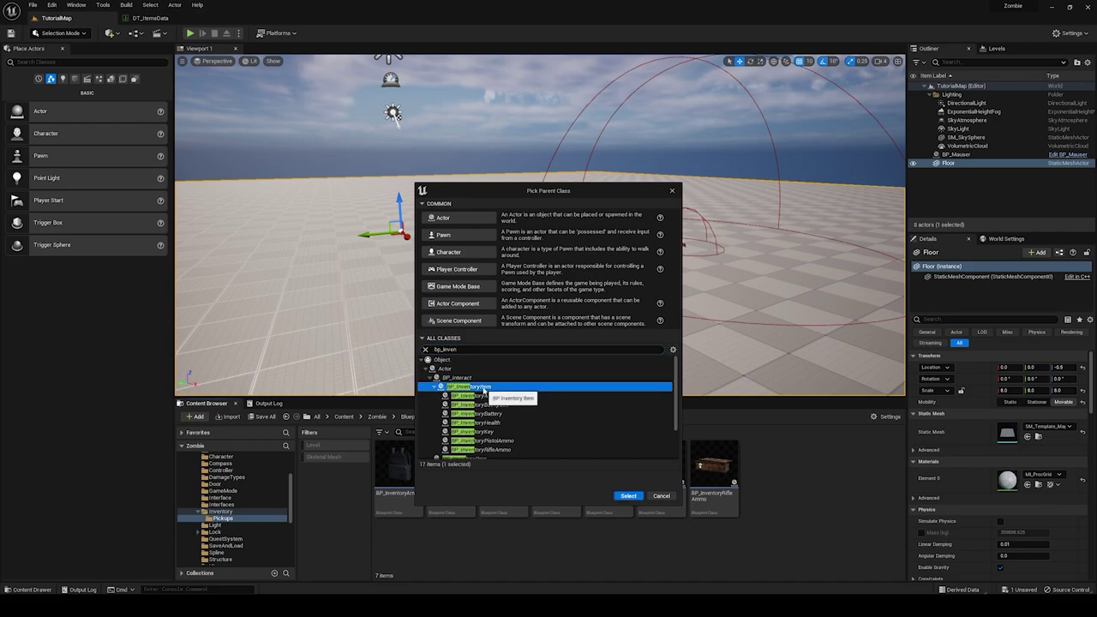
left_click(626, 497)
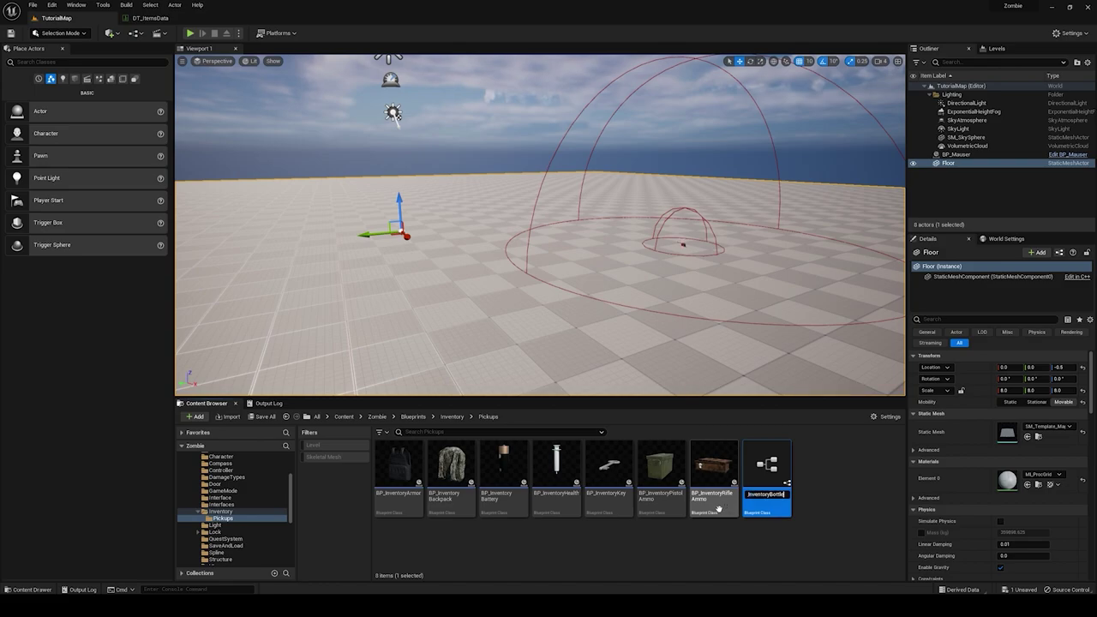
key("Return")
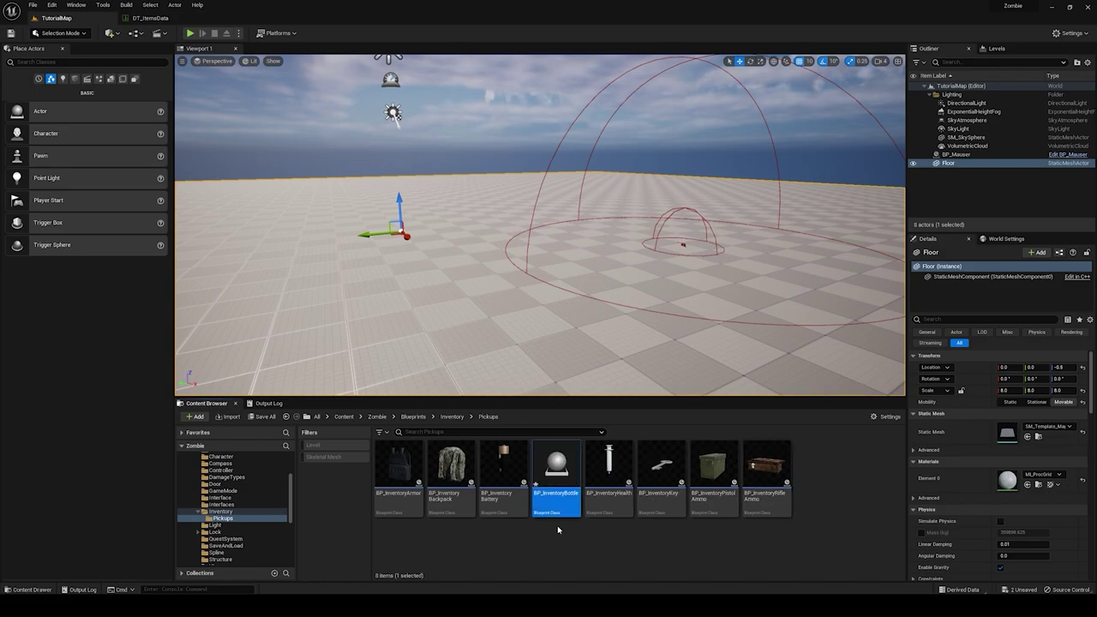
Step: Open BP_InventoryBottle and assign SM_Bottle as the static mesh of its ObjectMesh component
double_click(556, 470)
left_click(48, 95)
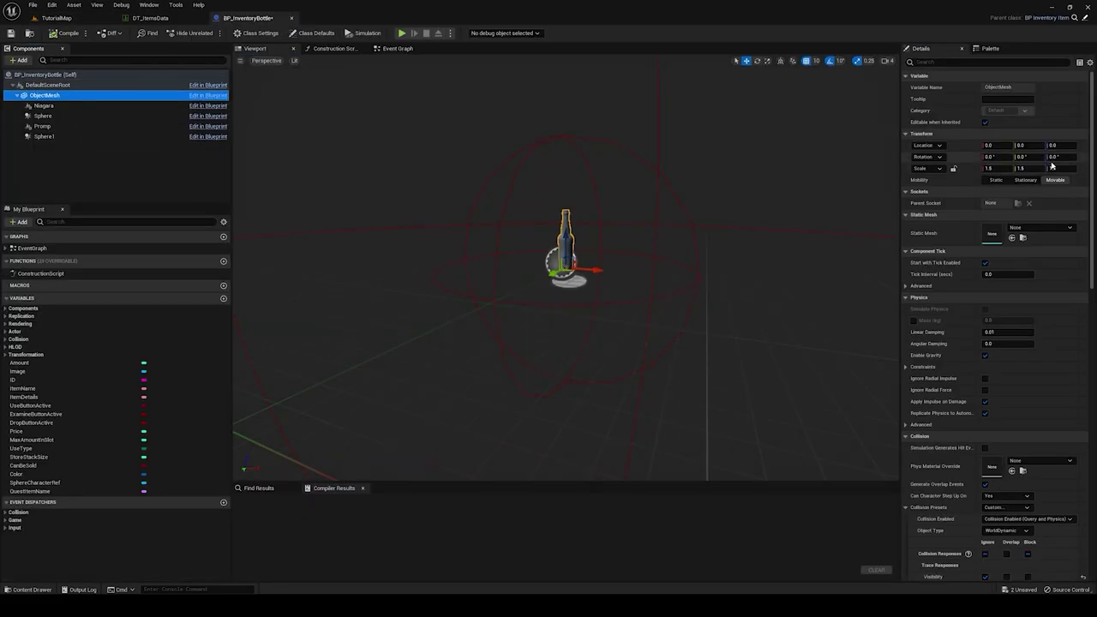
left_click(1020, 230)
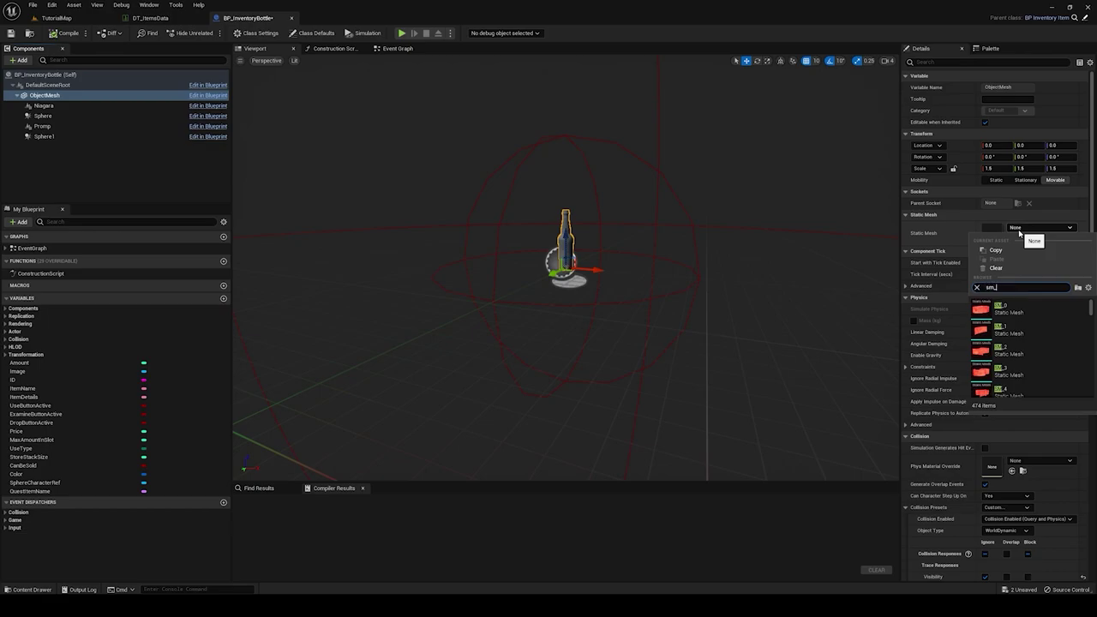
type("sm_b")
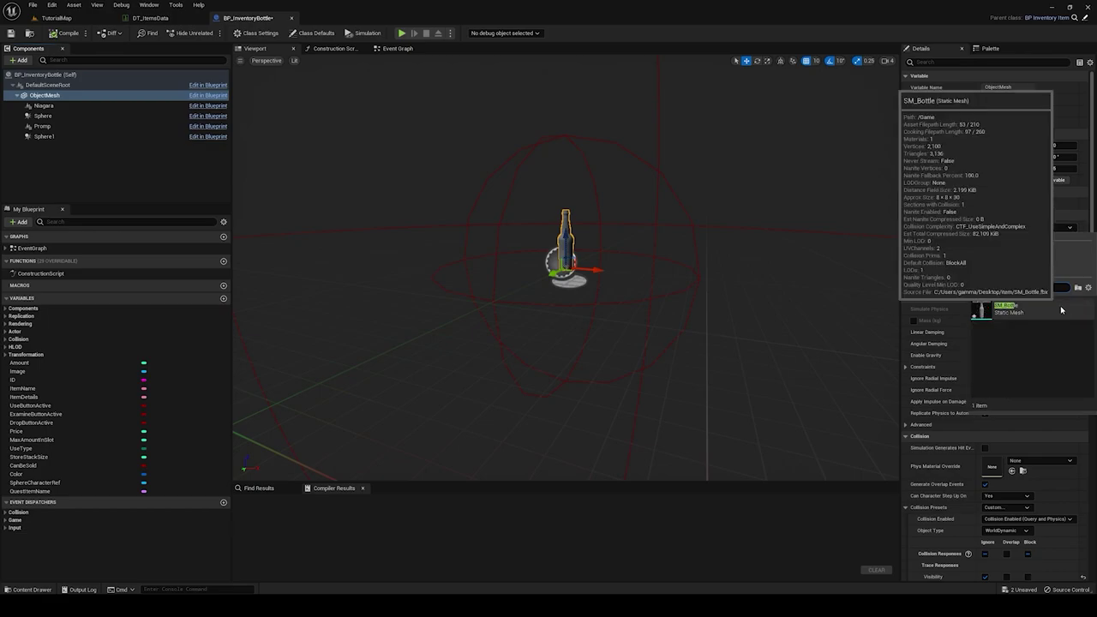
left_click(1008, 310)
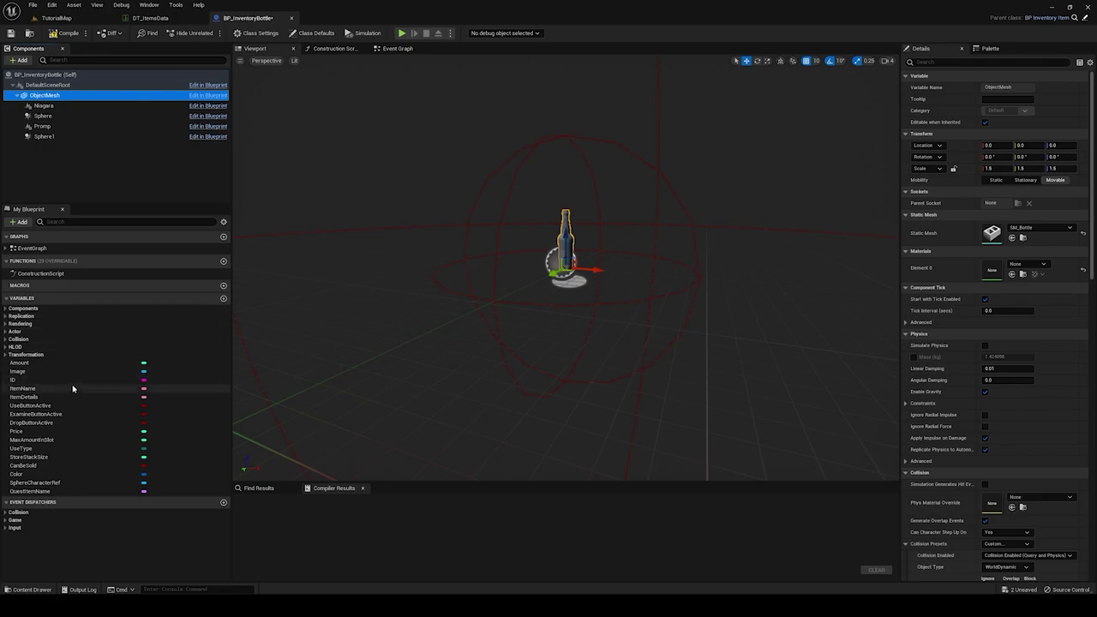
Step: Set the default value of the blueprint's Image variable to the T_Headshot texture
left_click(20, 371)
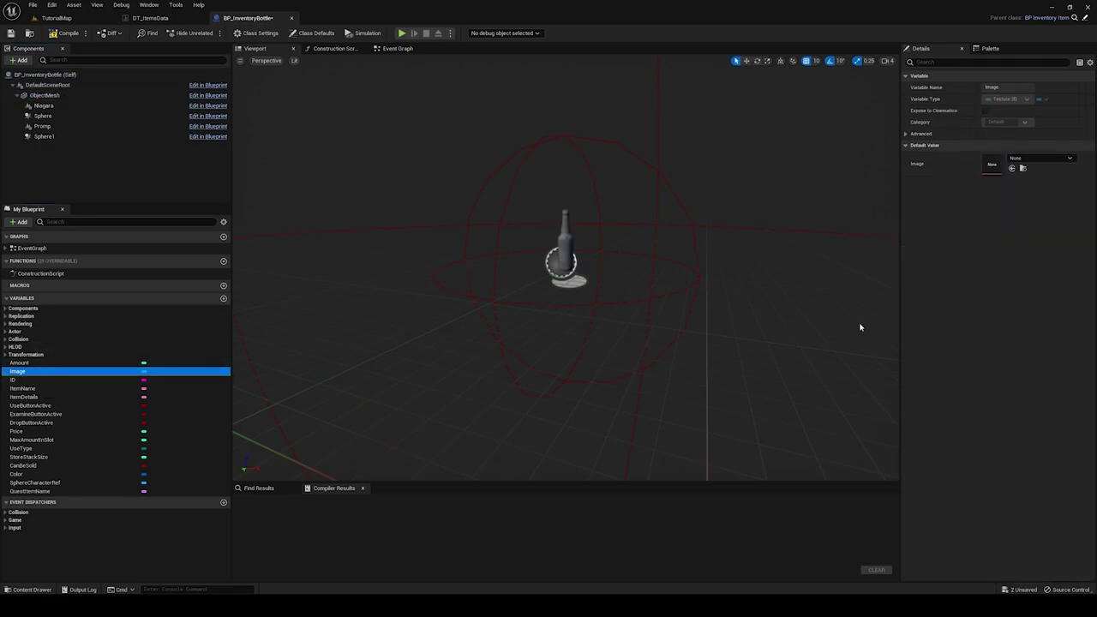
left_click(1023, 158)
type("headsho")
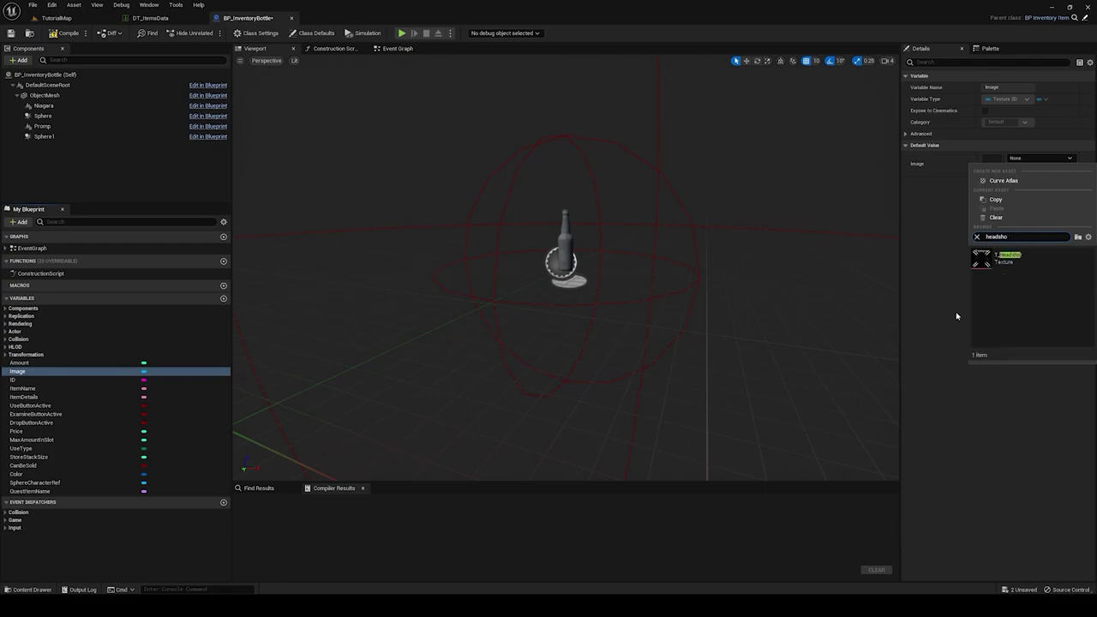
left_click(1005, 258)
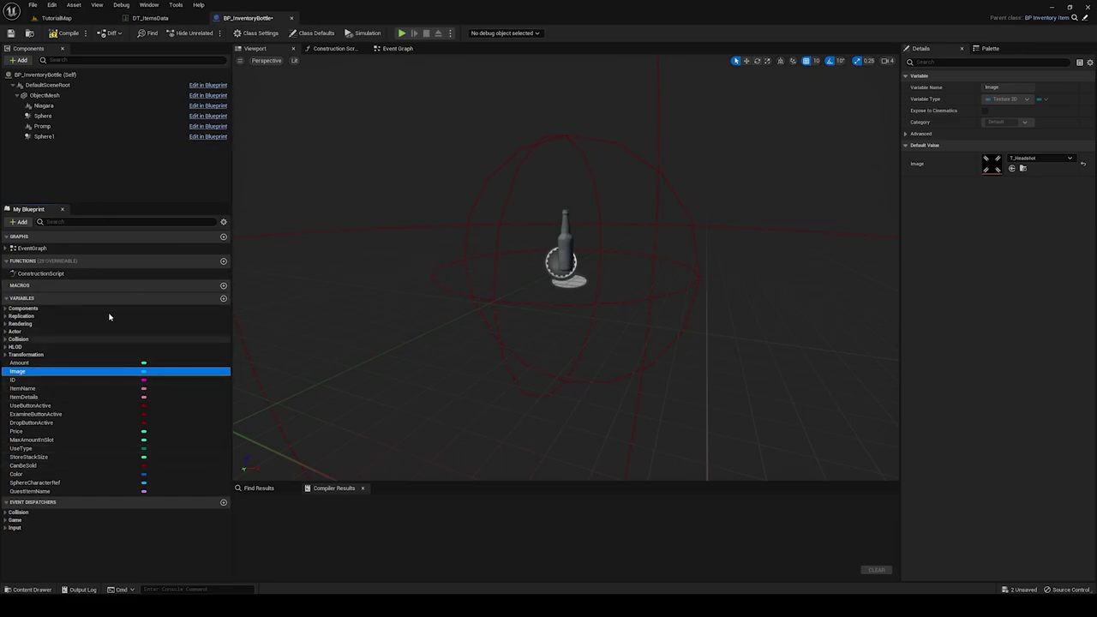
Step: Hide and re-show the inherited variables in the blueprint's variable list, and select the Image variable again
left_click(224, 223)
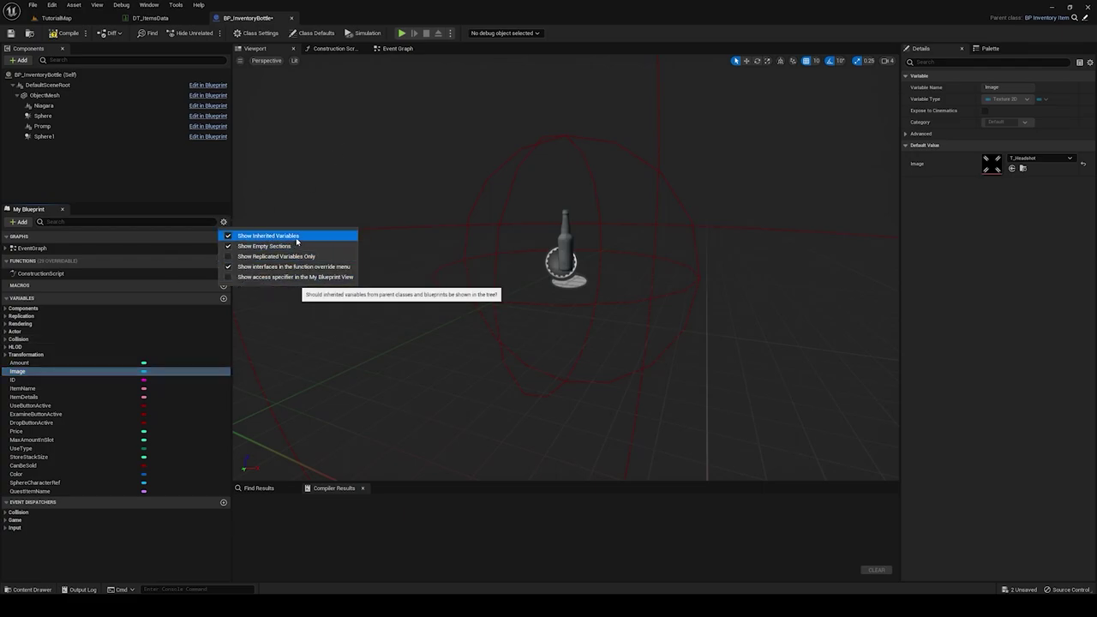
left_click(45, 372)
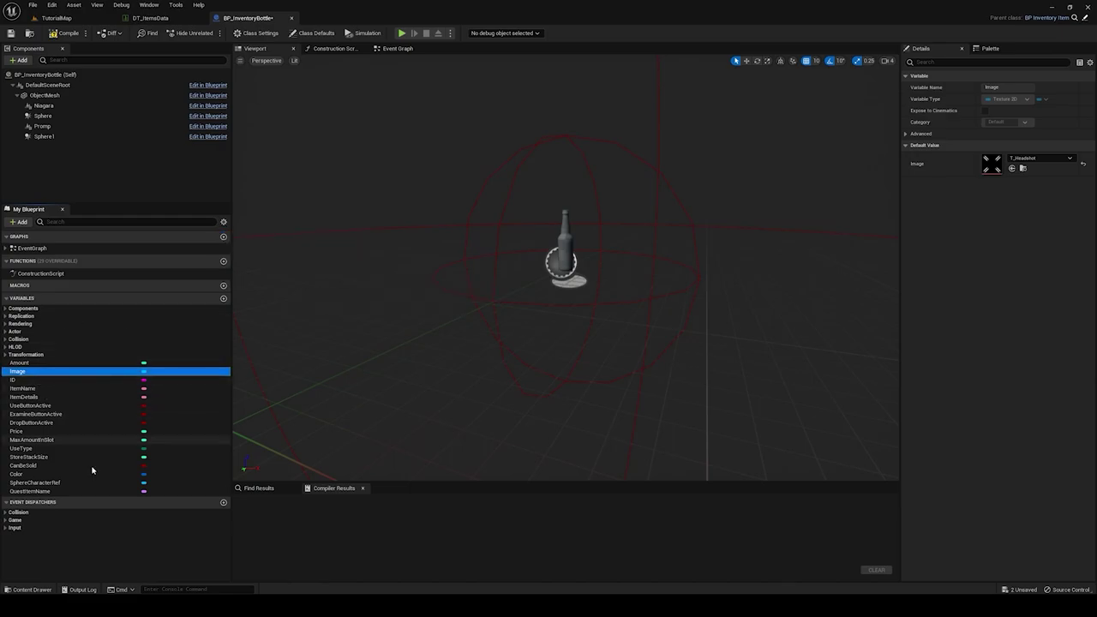
left_click(223, 222)
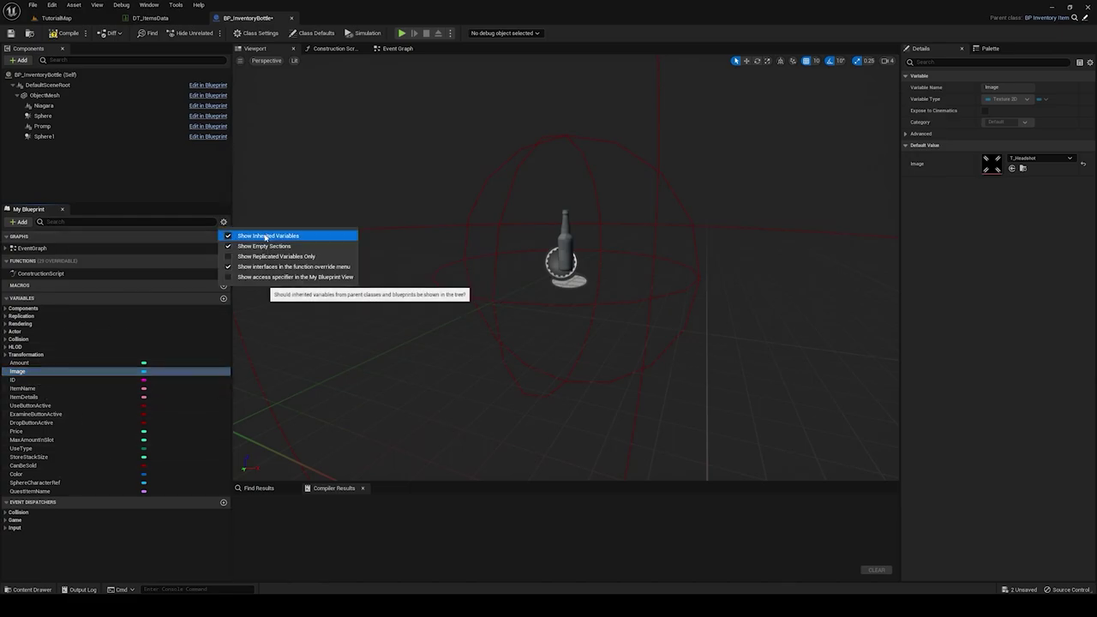
left_click(266, 236)
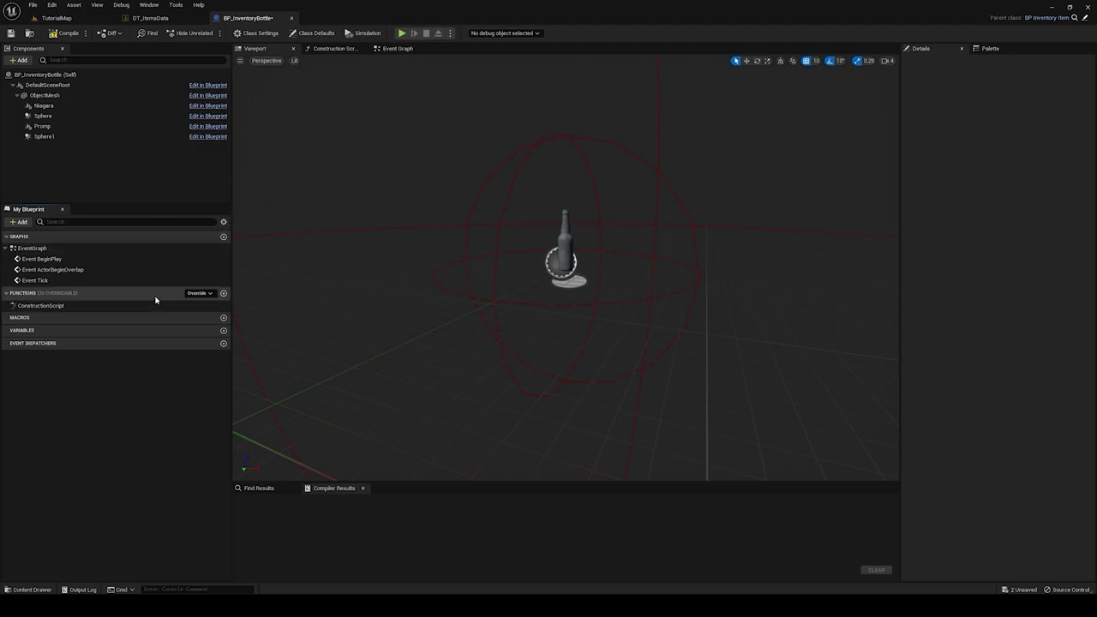
left_click(224, 222)
left_click(241, 236)
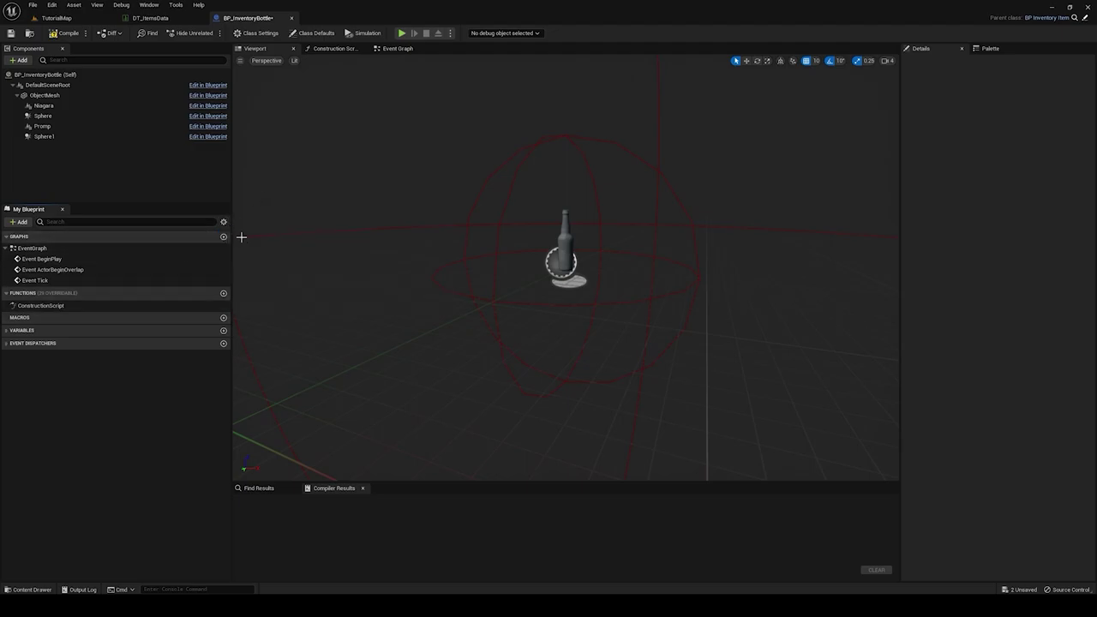
left_click(22, 330)
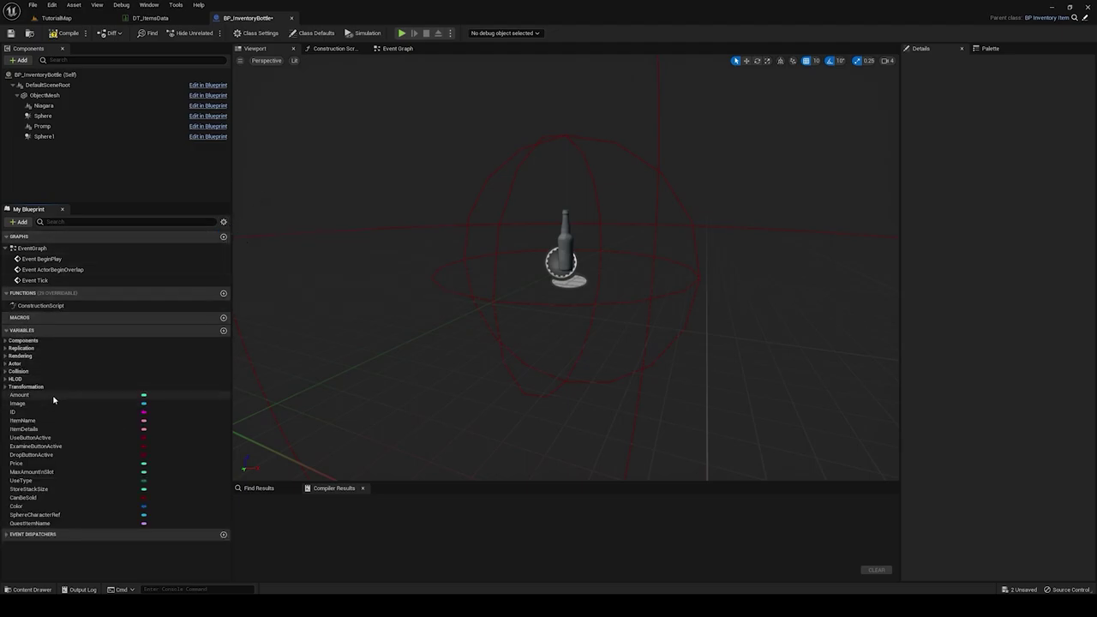
left_click(16, 404)
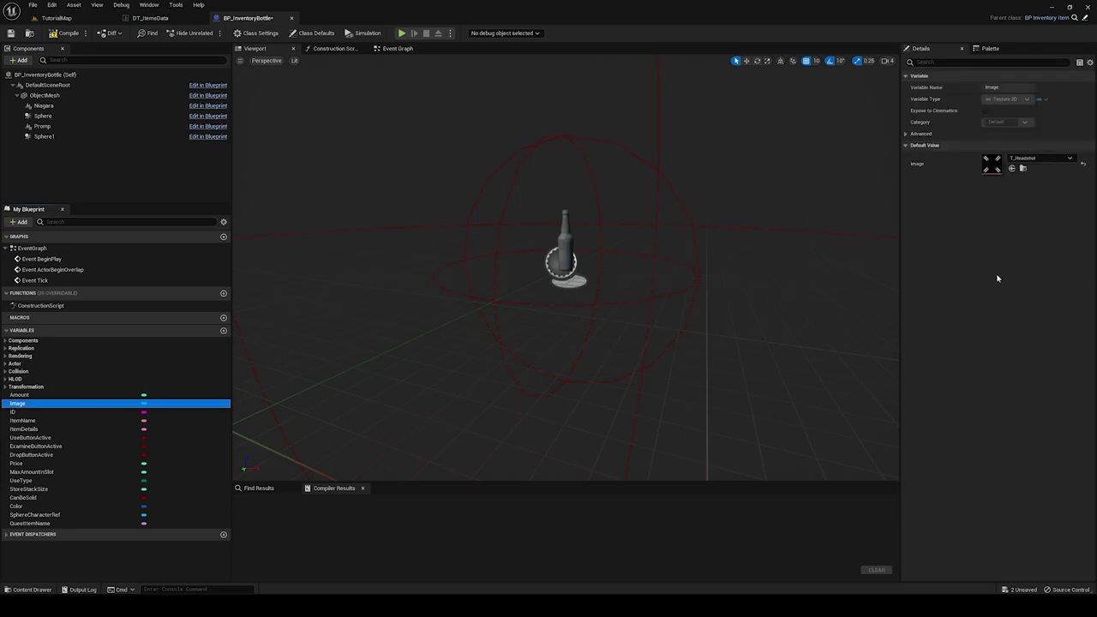
Step: Compile BP_InventoryBottle, close it and return to TutorialMap
left_click(65, 34)
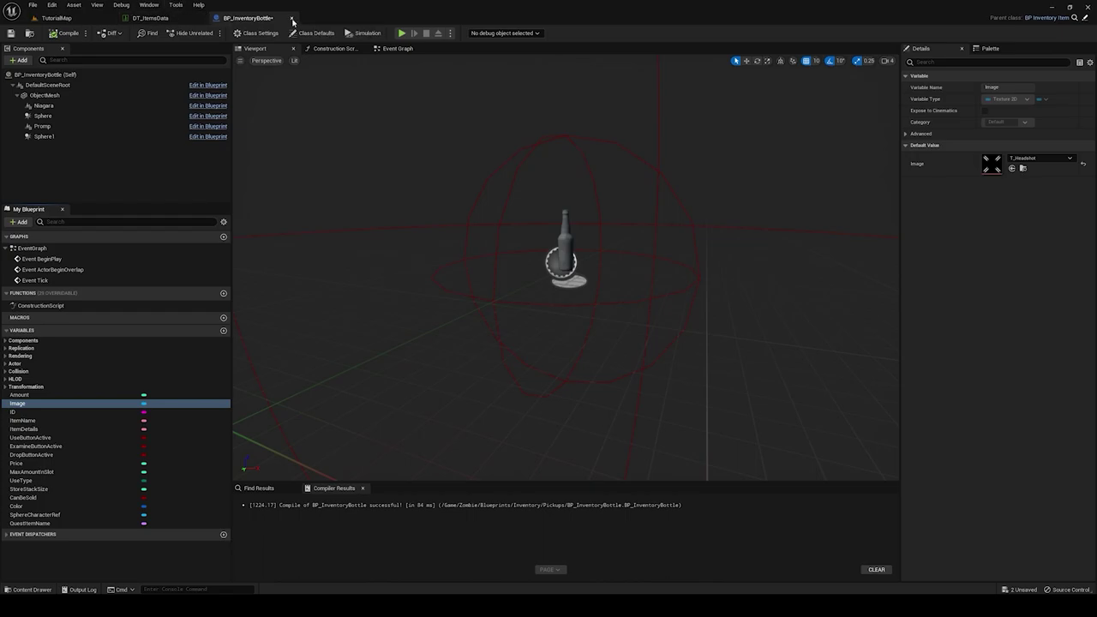
left_click(292, 18)
left_click(60, 19)
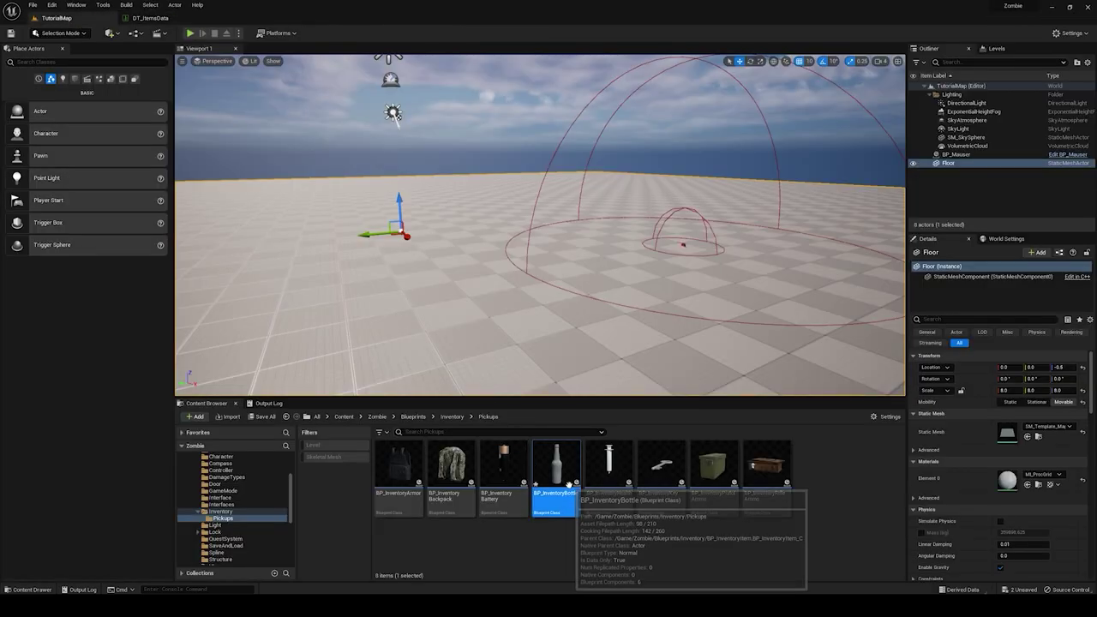
Step: Place a BP_InventoryBottle on the level's floor and select it to view its default properties
left_click_drag(561, 476, 314, 308)
key("f")
right_click_drag(540, 225, 592, 258)
right_click_drag(591, 371, 577, 371)
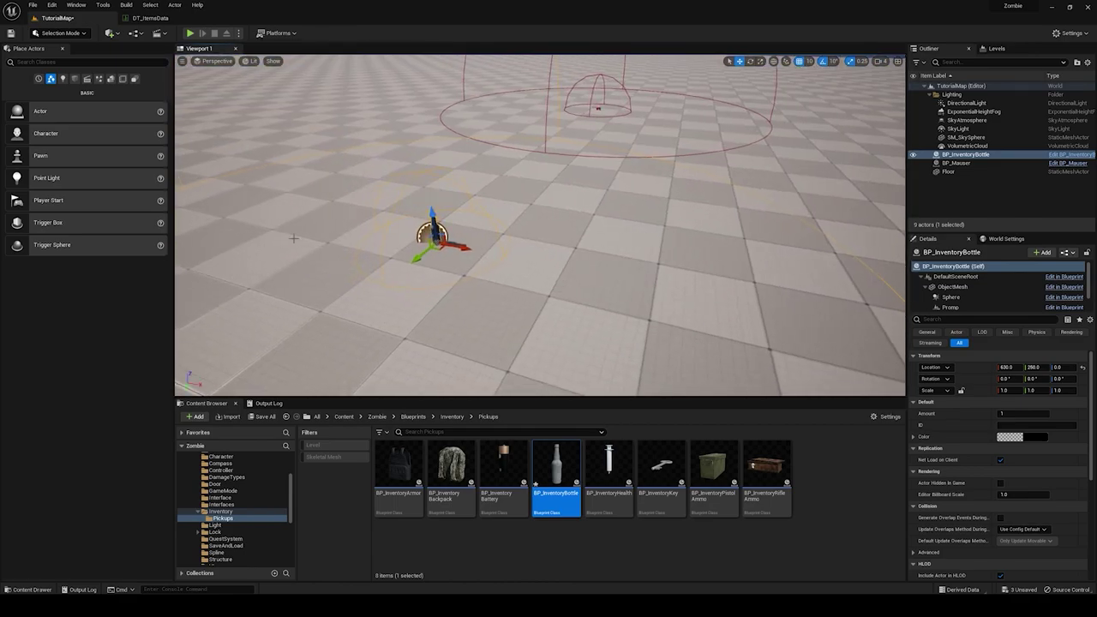
left_click(443, 225)
left_click(435, 230)
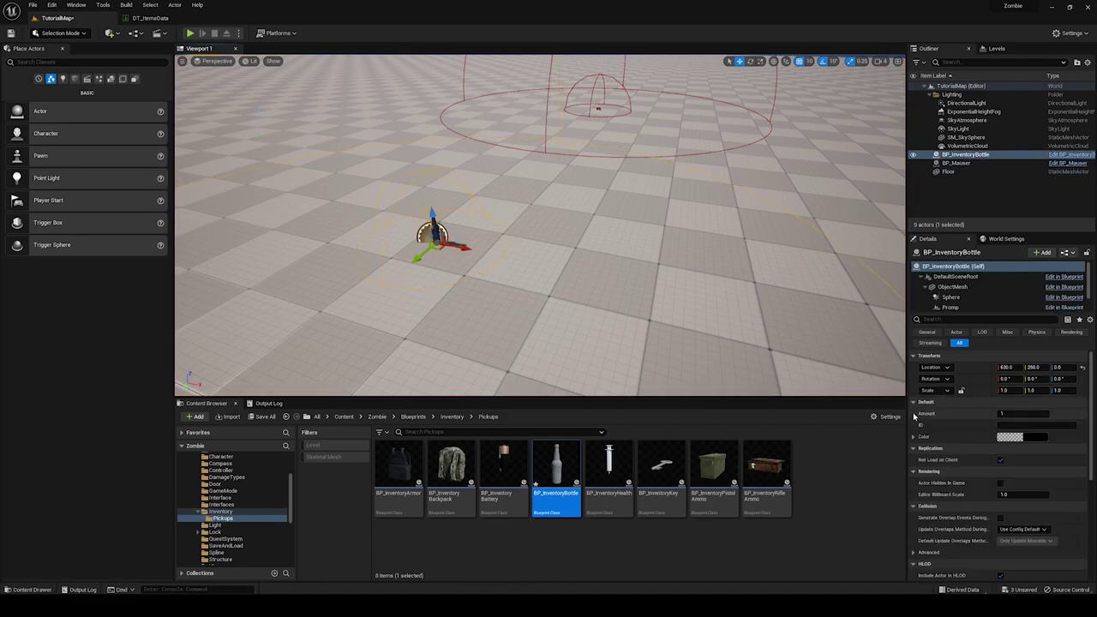
scroll(955, 427, "down", 1)
scroll(986, 421, "up", 1)
mouse_move(644, 344)
right_mouse_down()
mouse_move(536, 292)
mouse_move(610, 347)
mouse_move(625, 326)
mouse_move(600, 343)
mouse_move(625, 336)
mouse_move(635, 349)
right_mouse_up()
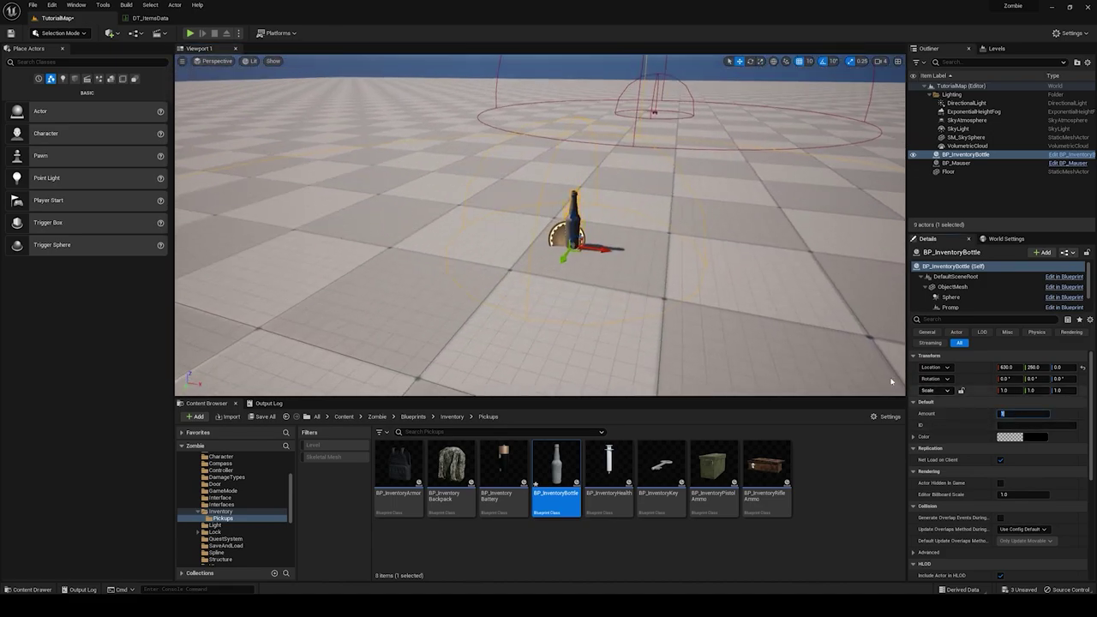
Step: Play-test the level from a floor spot near the bottle, and stop the session
right_click_drag(611, 279, 446, 296)
right_click_drag(601, 141, 600, 141)
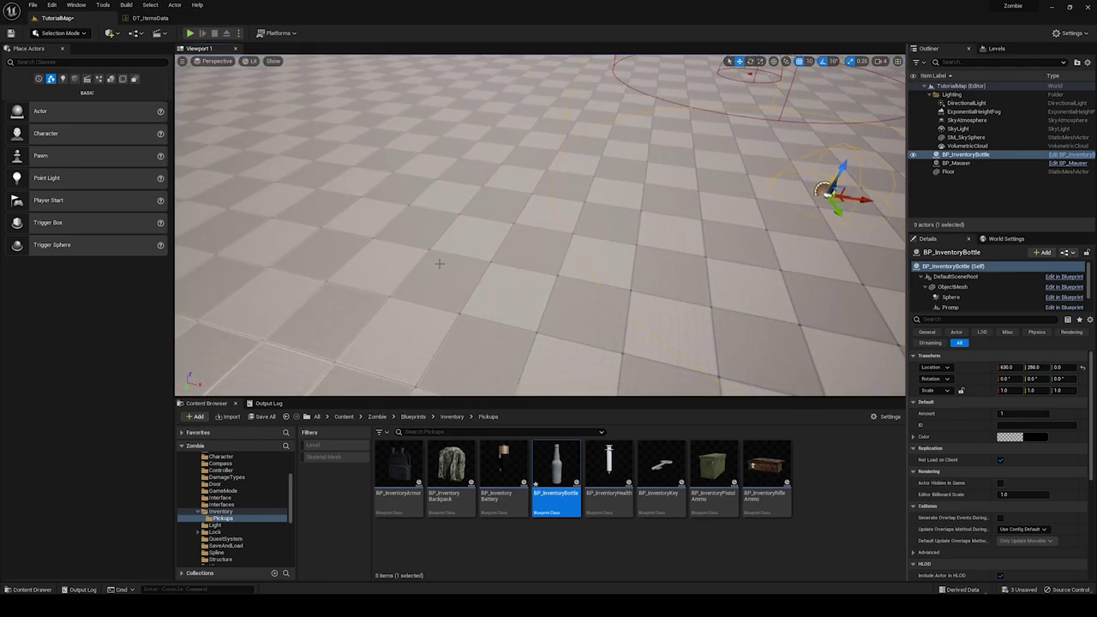
right_click(440, 267)
left_click(489, 494)
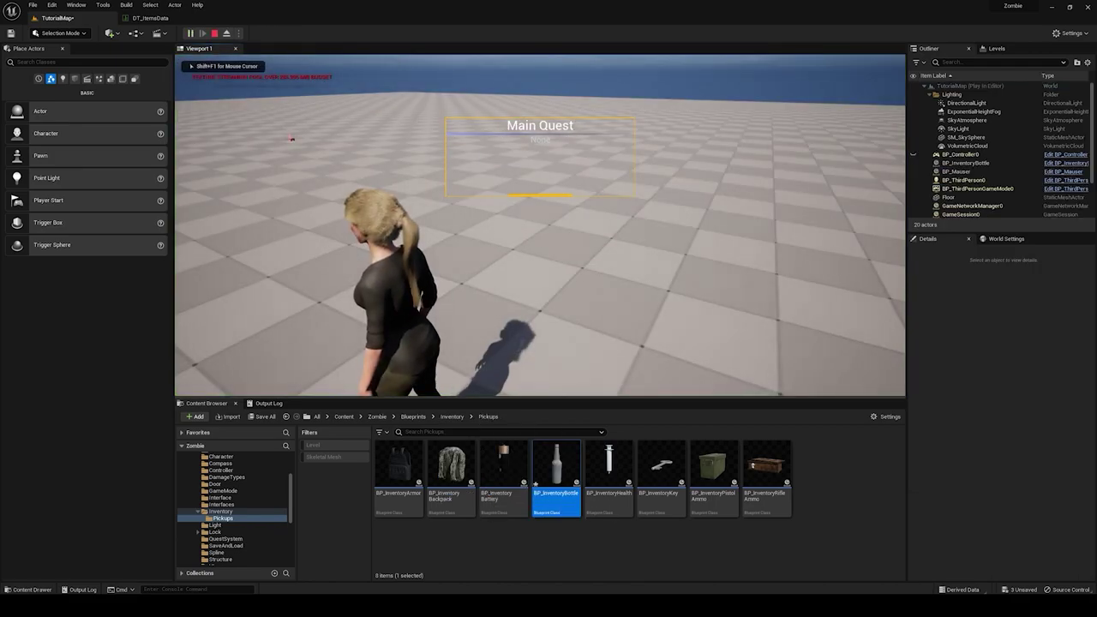
key("Escape")
left_click(557, 553)
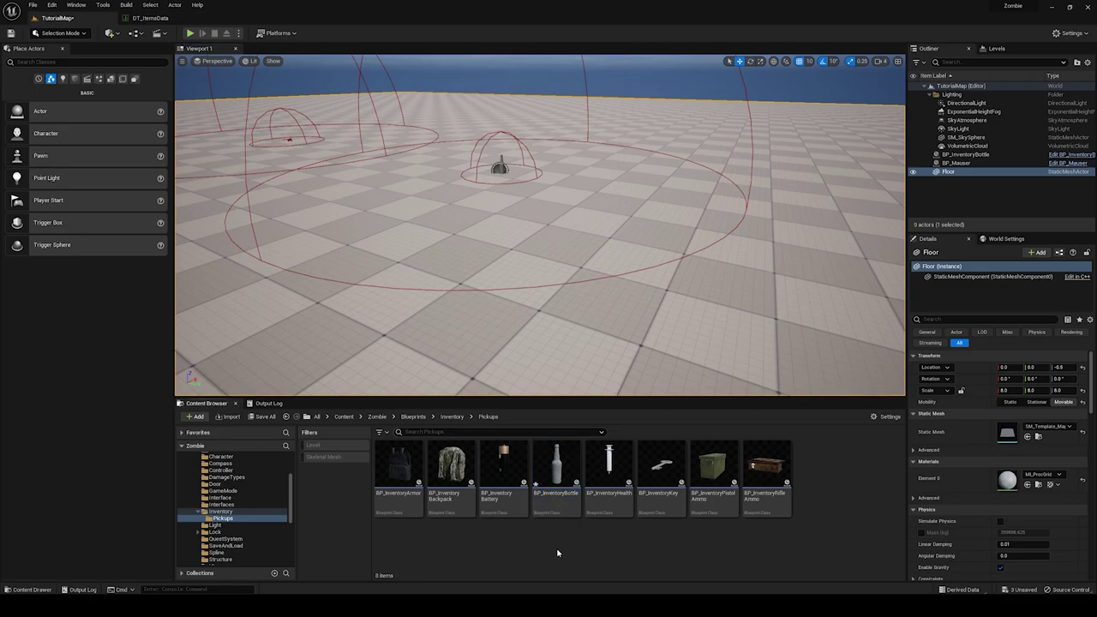
Step: Set BP_InventoryBottle's ObjectMesh to block all collision channels except Pawn, which is set to Ignore, and compile the blueprint
double_click(558, 480)
left_click(360, 50)
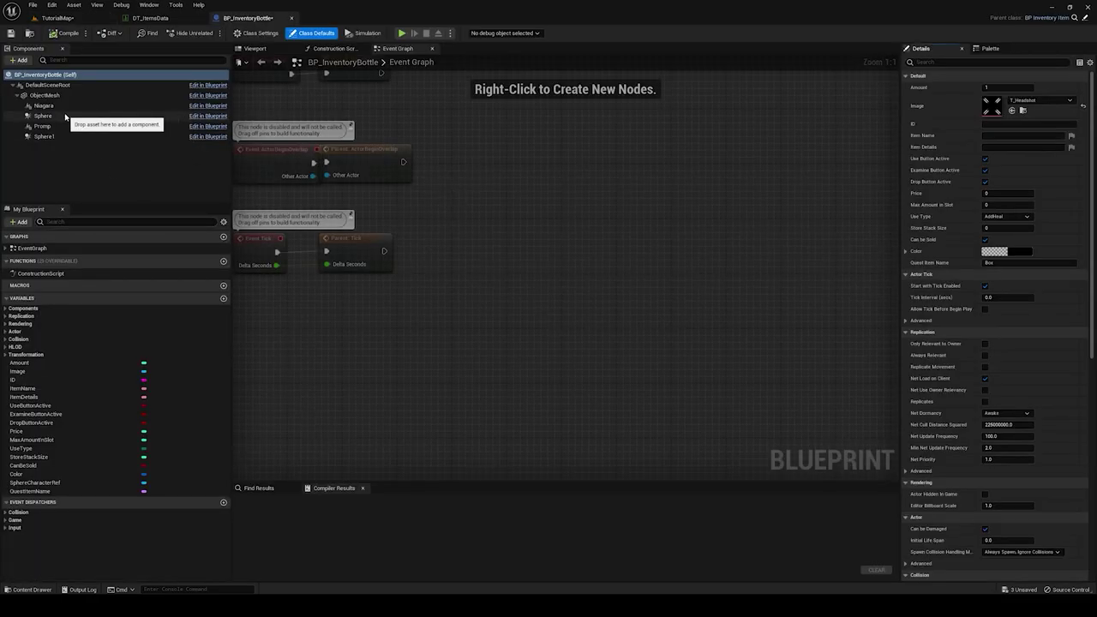
left_click(45, 96)
scroll(968, 333, "down", 8)
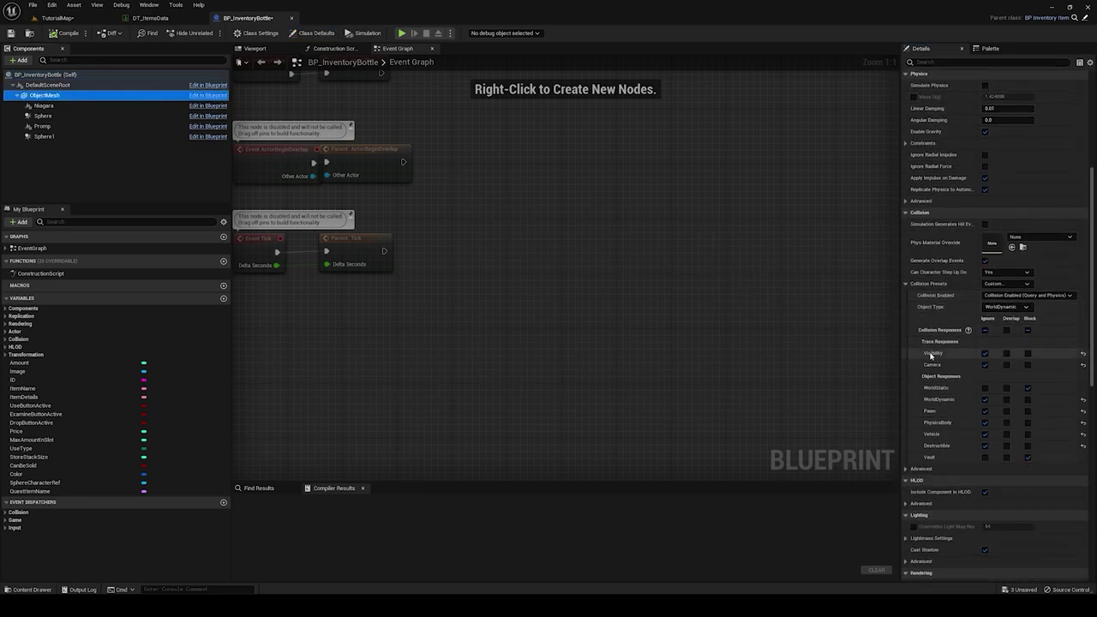
left_click(1029, 331)
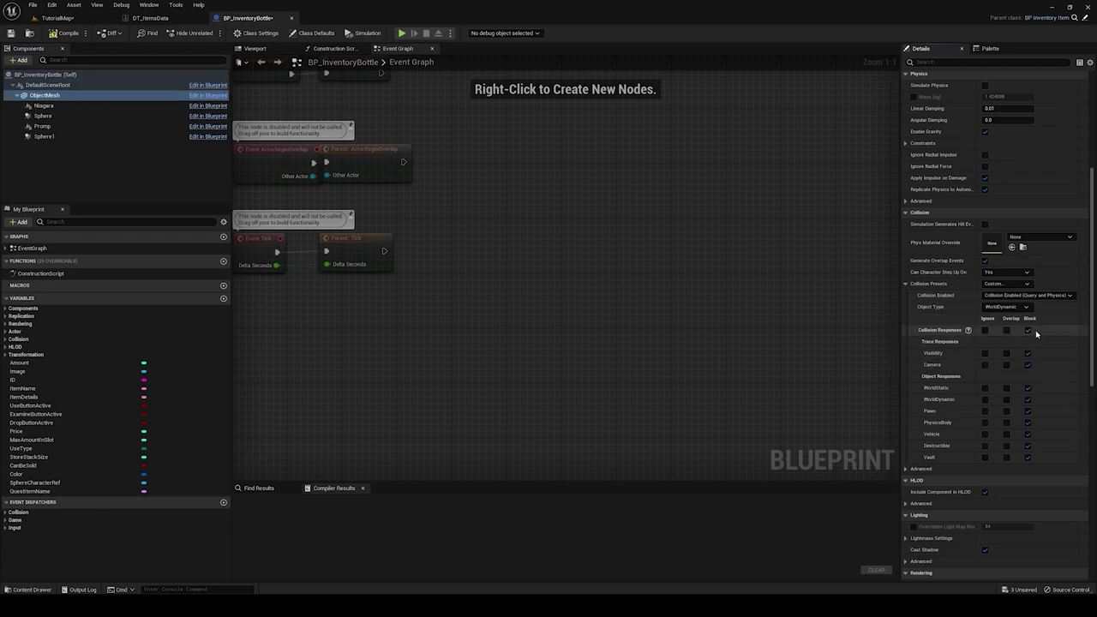
left_click(986, 411)
left_click(53, 32)
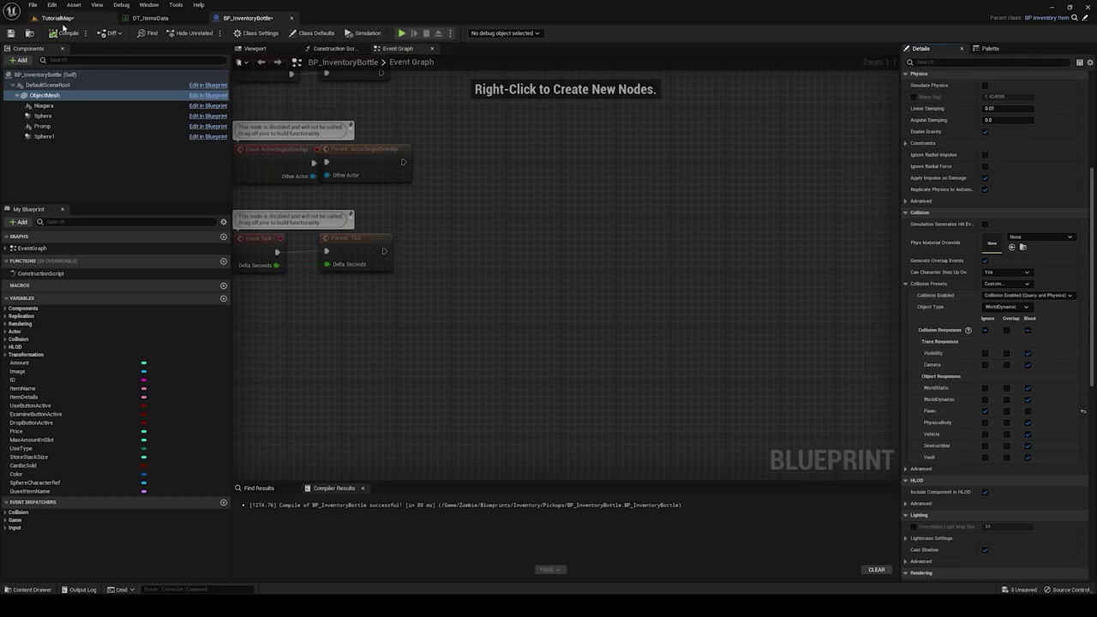
Step: Play-test TutorialMap by walking the character up to the bottle and picking it up
left_click(57, 17)
left_click(190, 33)
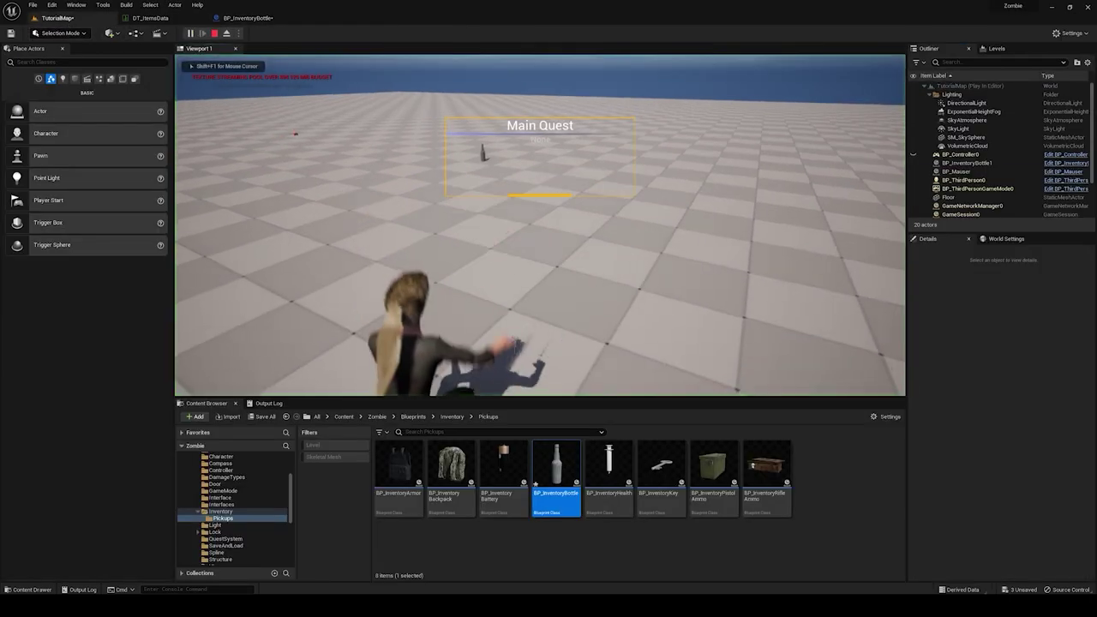
left_click(374, 221)
key("w")
key("w")
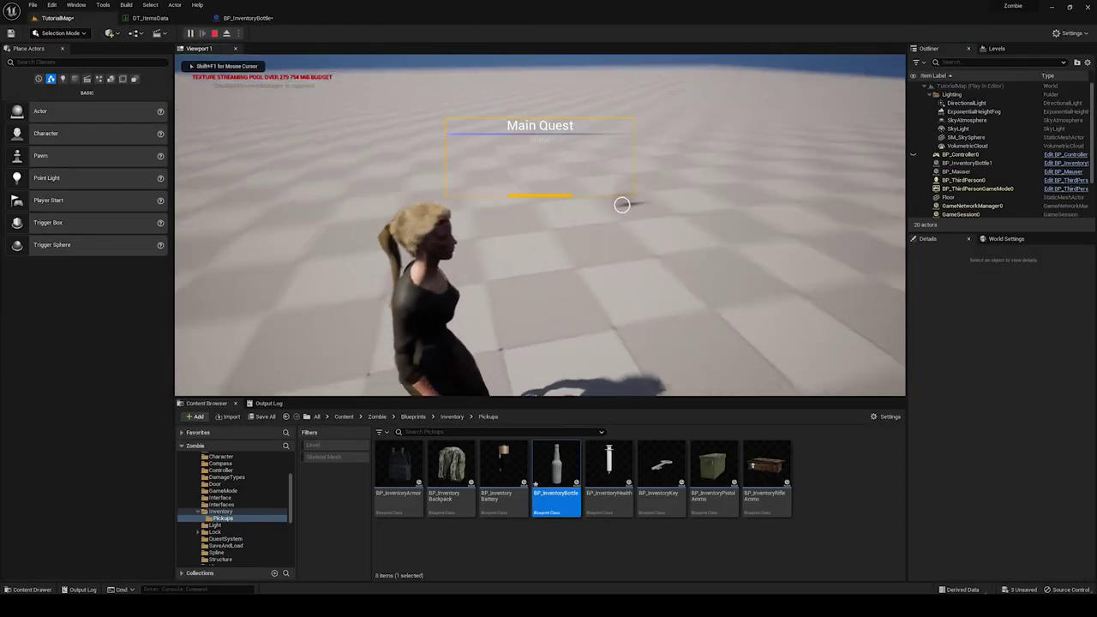
key("w")
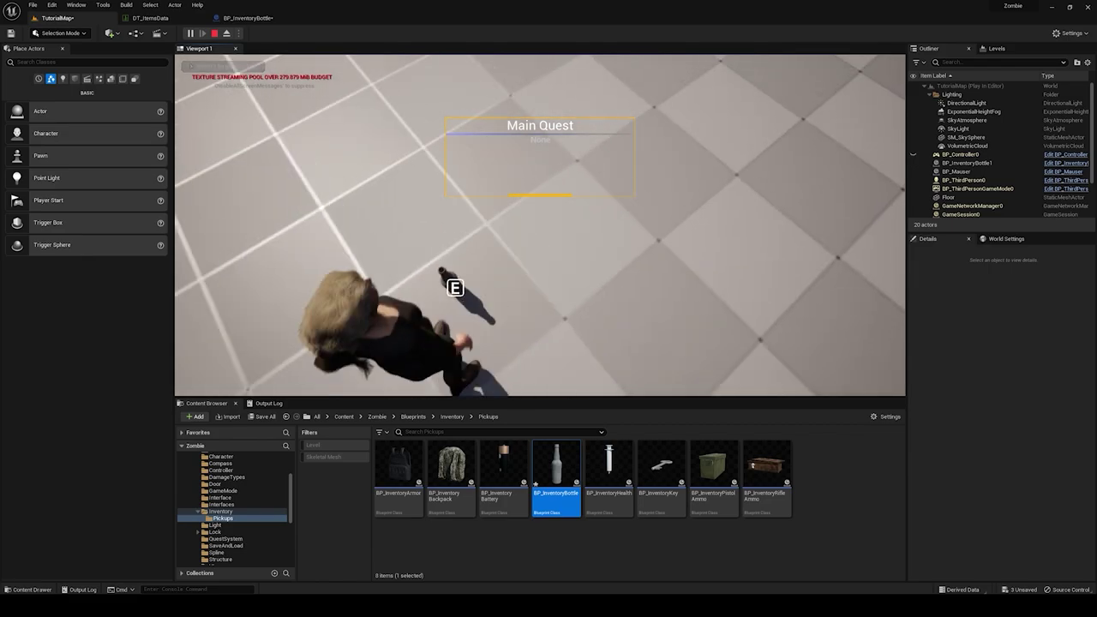
key("e")
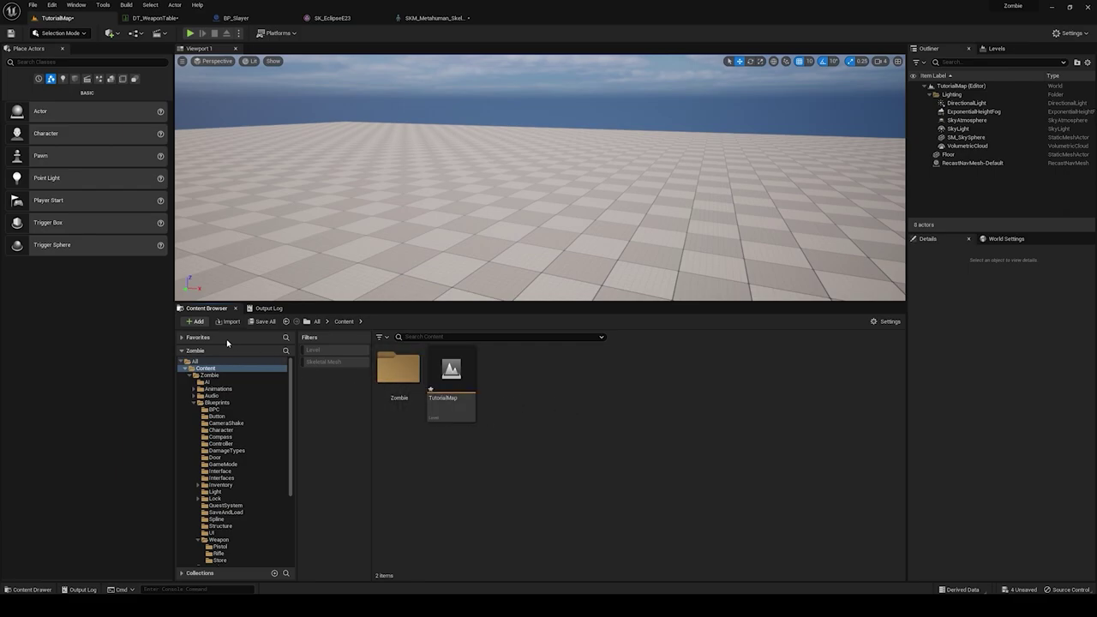
Step: Choose Mauser_C96.fbx from the desktop's guns folder for import into the Zombie content folder
double_click(386, 387)
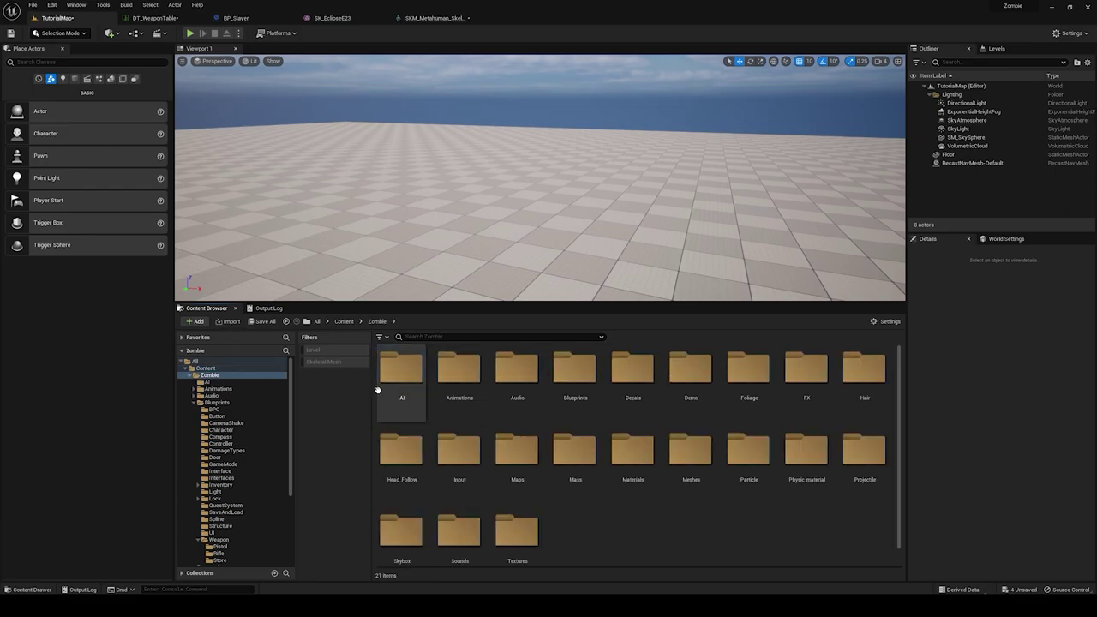
scroll(470, 448, "down", 1)
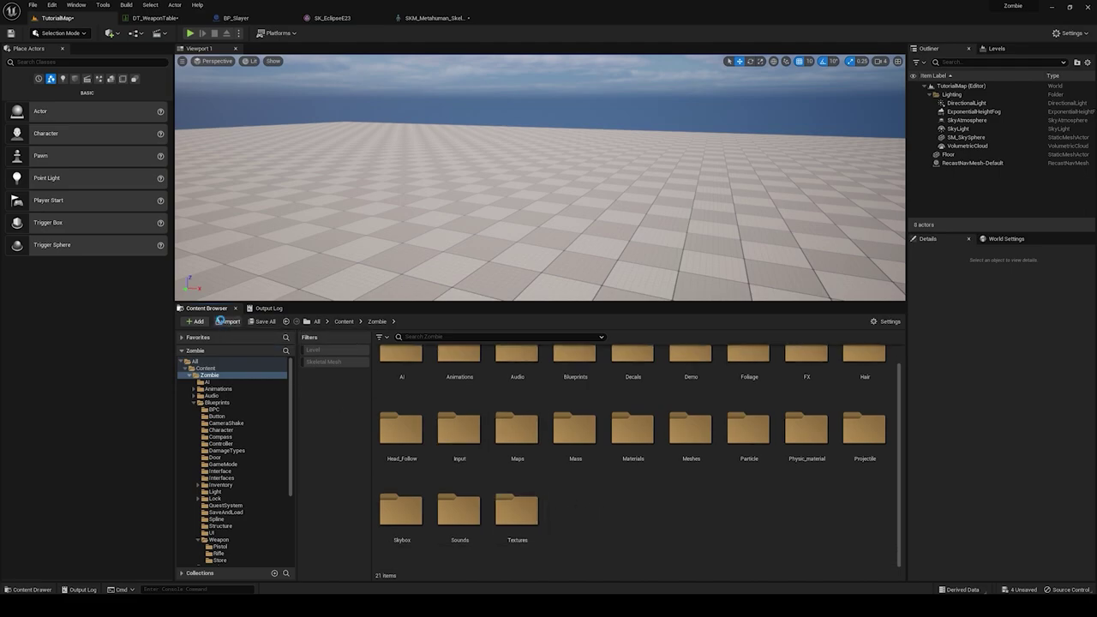
left_click(221, 321)
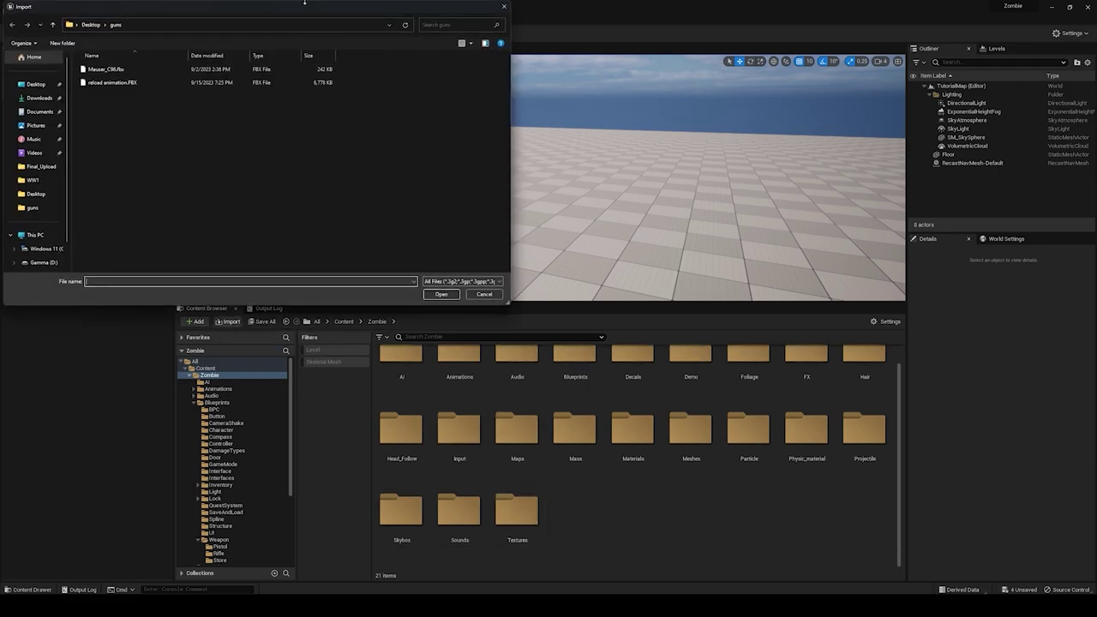
left_click_drag(305, 3, 545, 127)
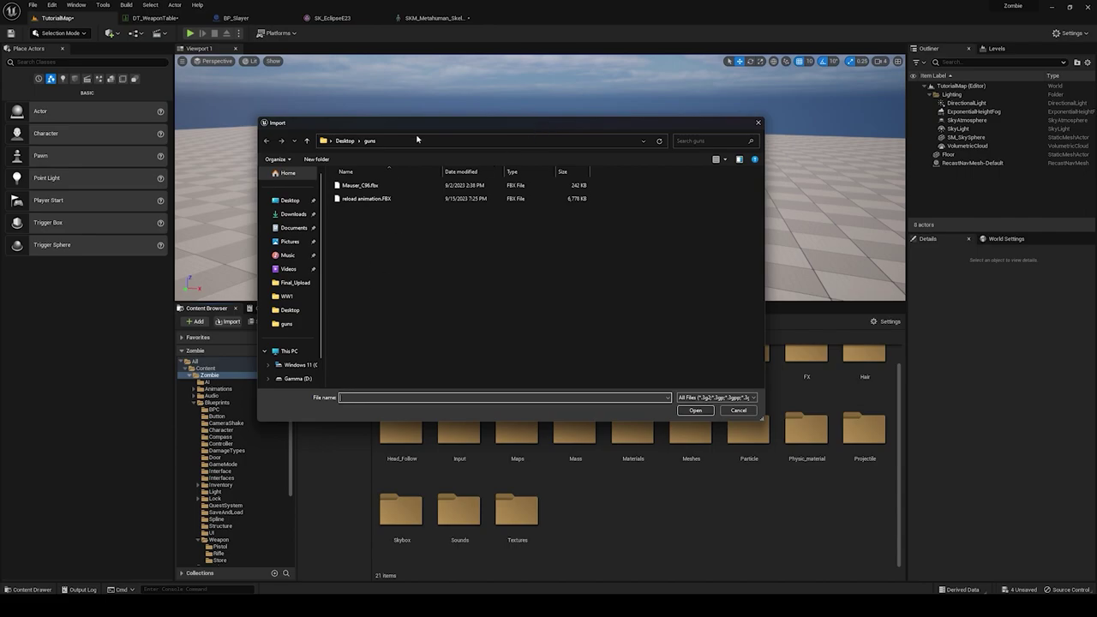
left_click_drag(425, 123, 493, 105)
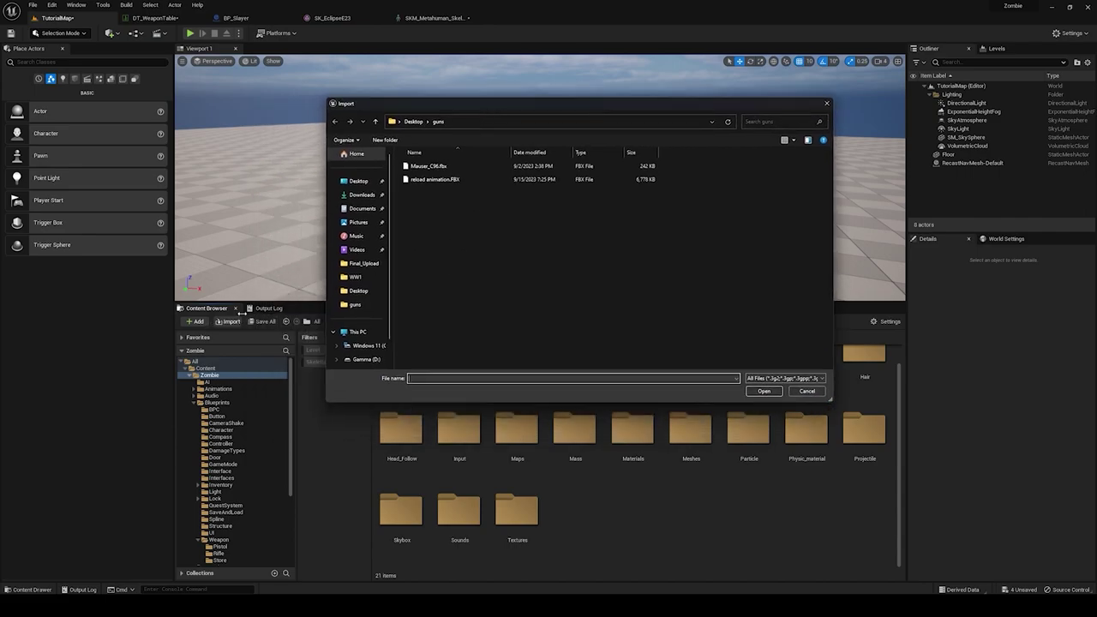
left_click(444, 169)
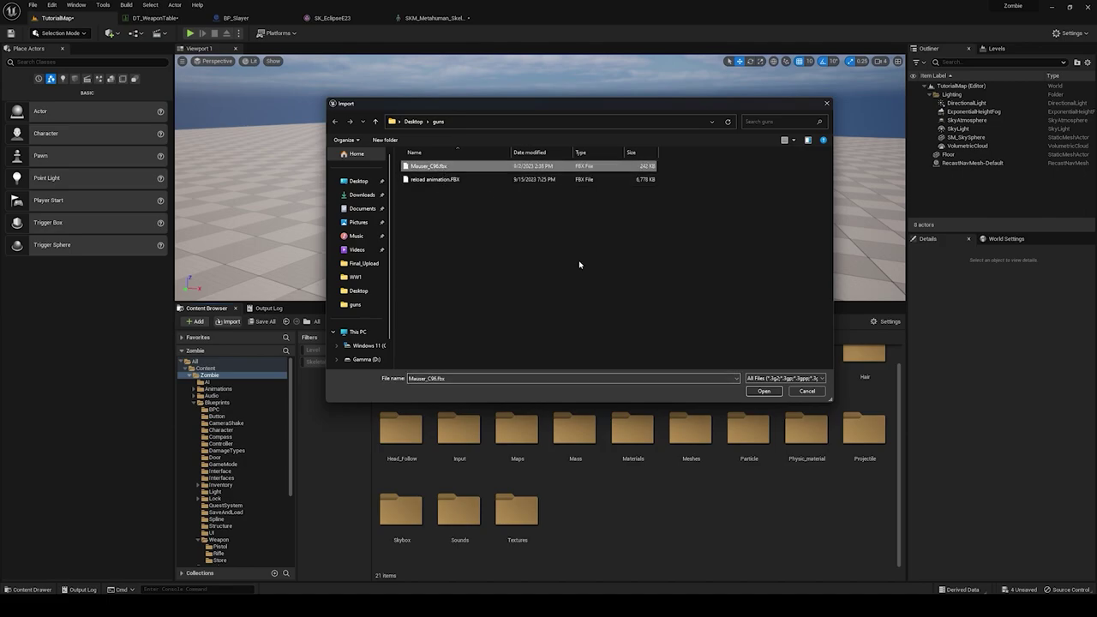
left_click(764, 392)
Step: Import Mauser_C96 as a skeletal mesh with no skeleton assigned and without animations, and close the message log
scroll(480, 261, "down", 1)
scroll(468, 264, "up", 1)
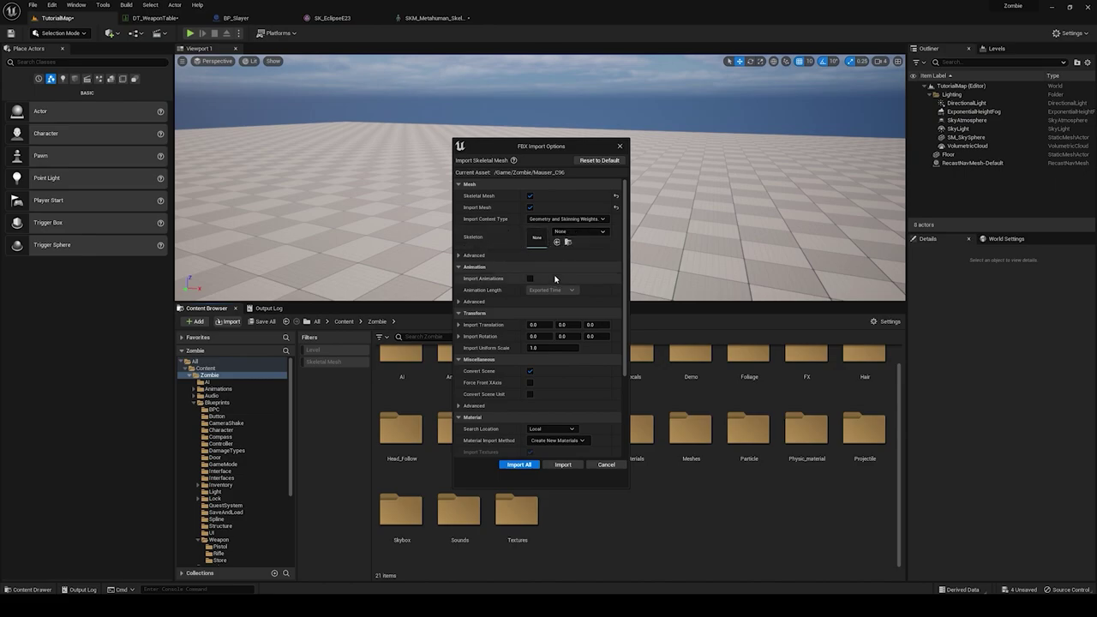
scroll(504, 257, "down", 1)
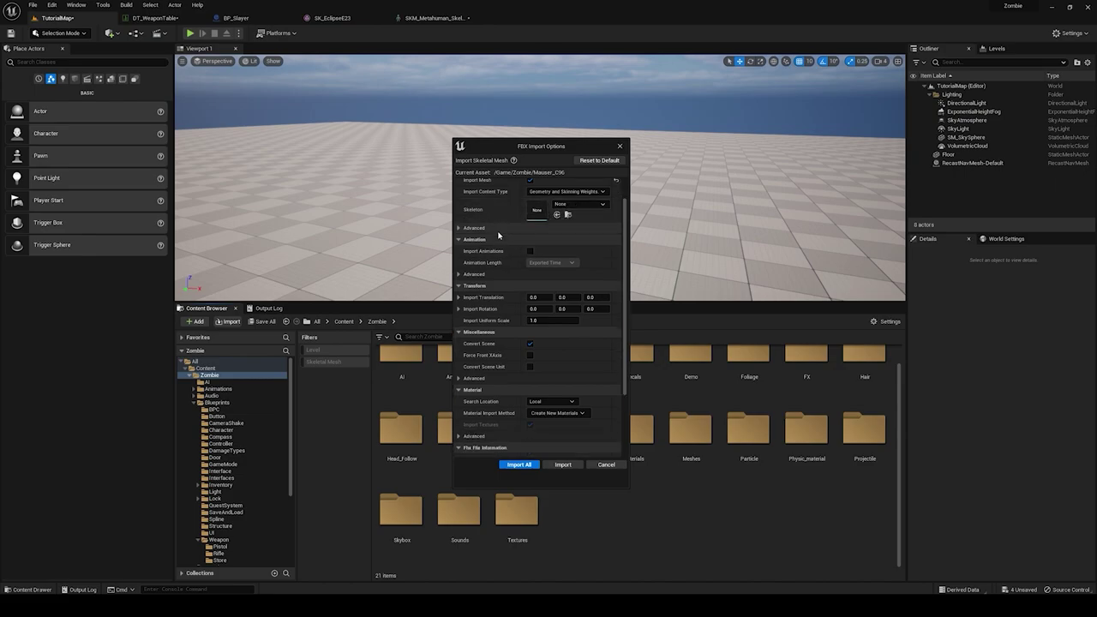
left_click(564, 466)
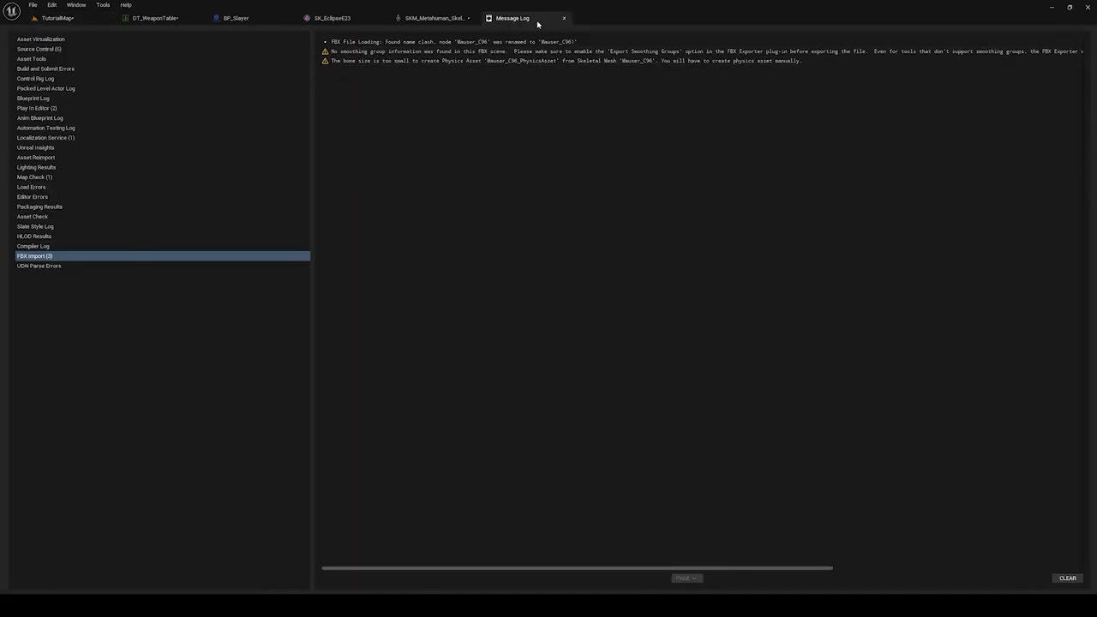
left_click(564, 19)
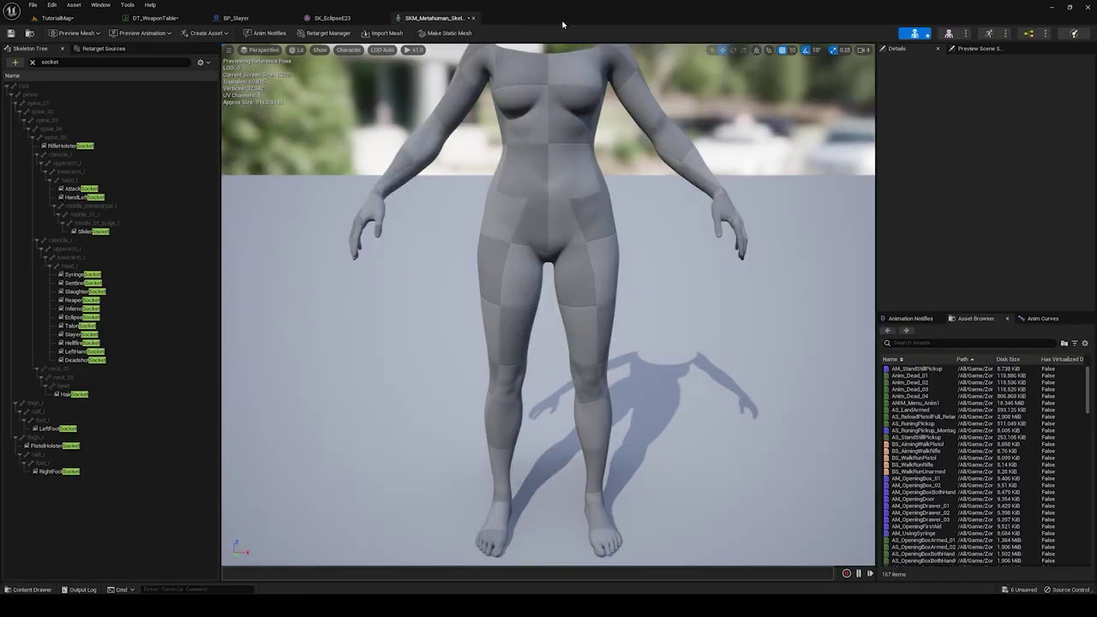
Step: Return to TutorialMap and close the DT_WeaponTable, BP_Slayer, SK_EclipseE23 and SKM_Metahuman_Skeleton editors
left_click(62, 18)
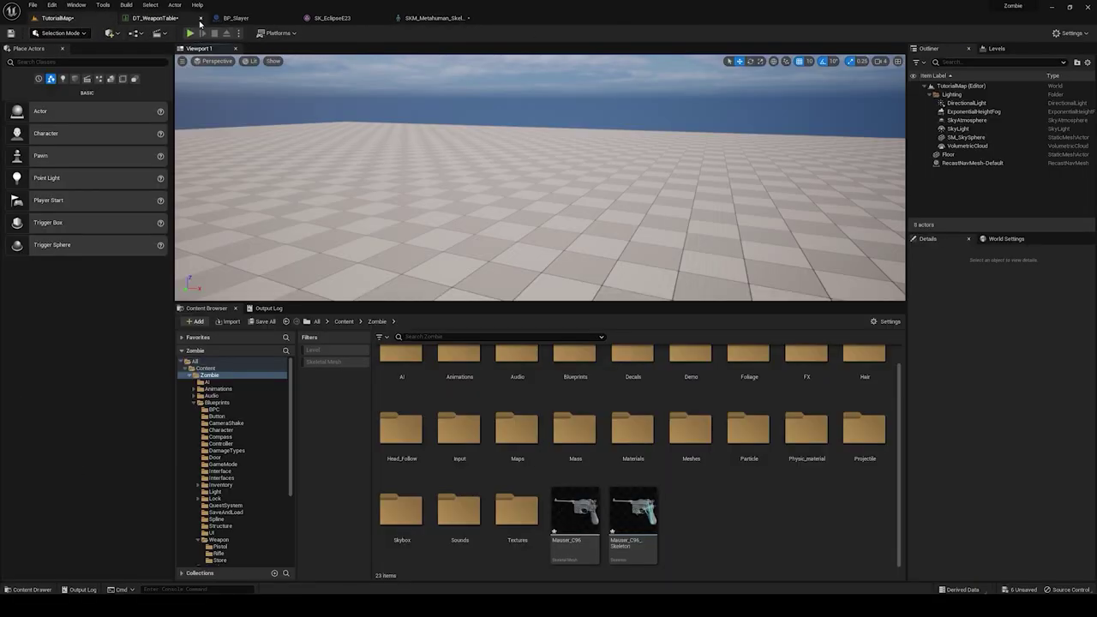
left_click(201, 18)
left_click(291, 18)
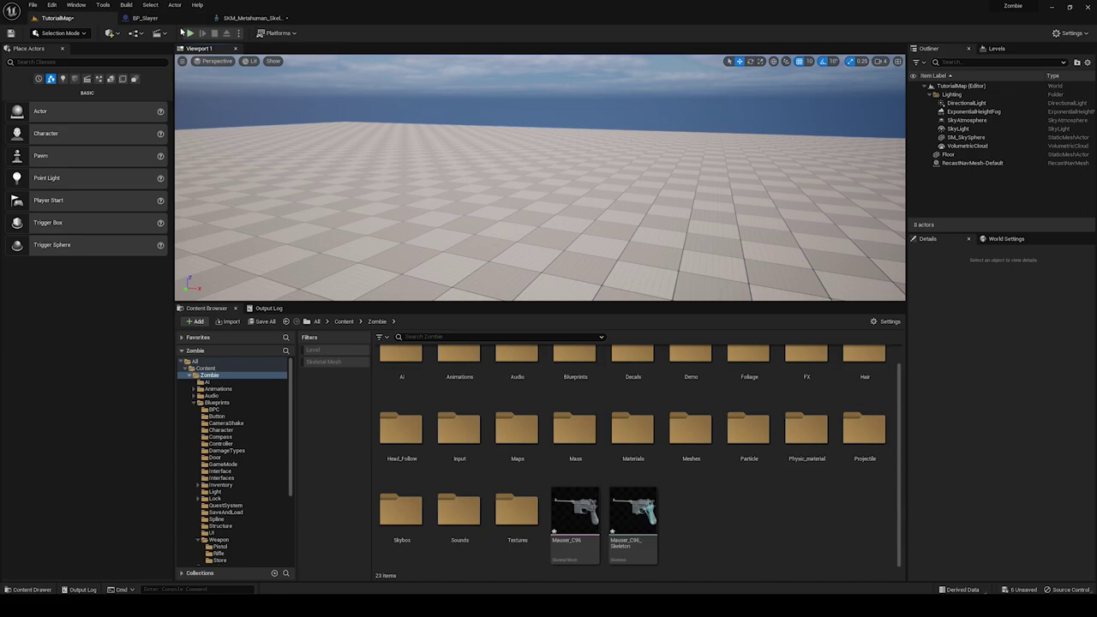
left_click(290, 18)
left_click(202, 19)
Step: Create a child blueprint class of BP_Pistol in the Blueprints/Weapon/Pistol folder and name it BP_Mauser
scroll(515, 437, "up", 1)
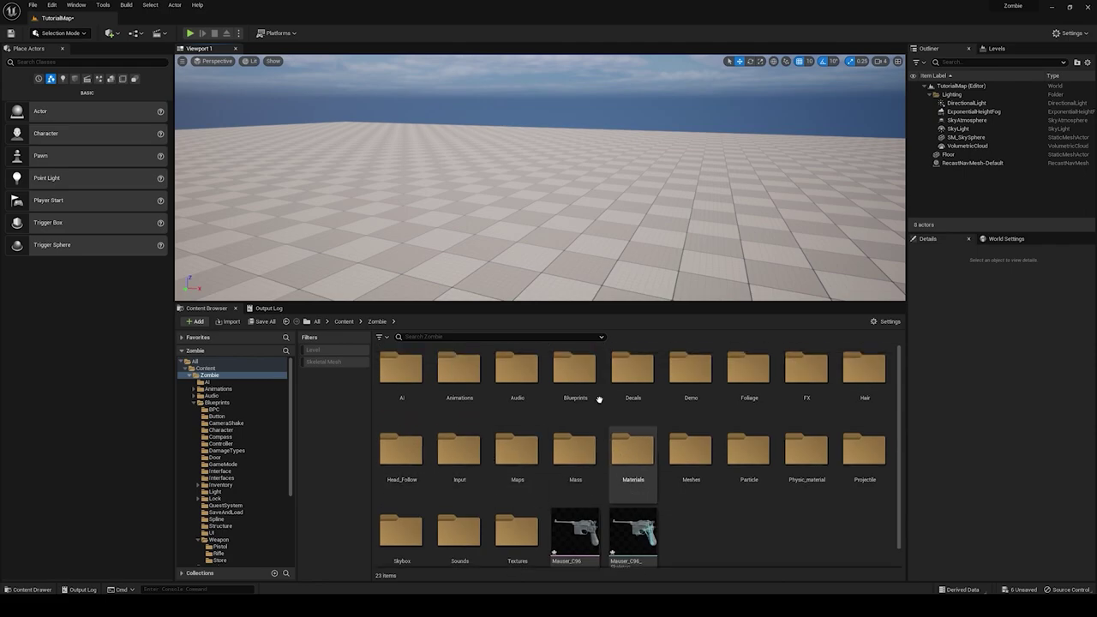
double_click(575, 369)
scroll(454, 523, "down", 1)
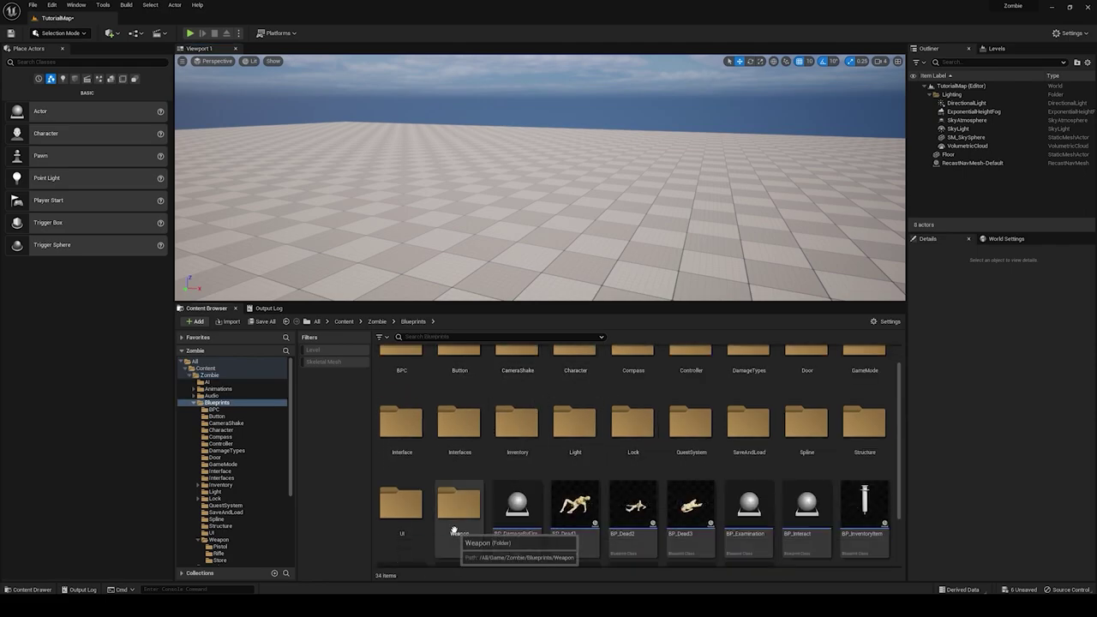
double_click(459, 520)
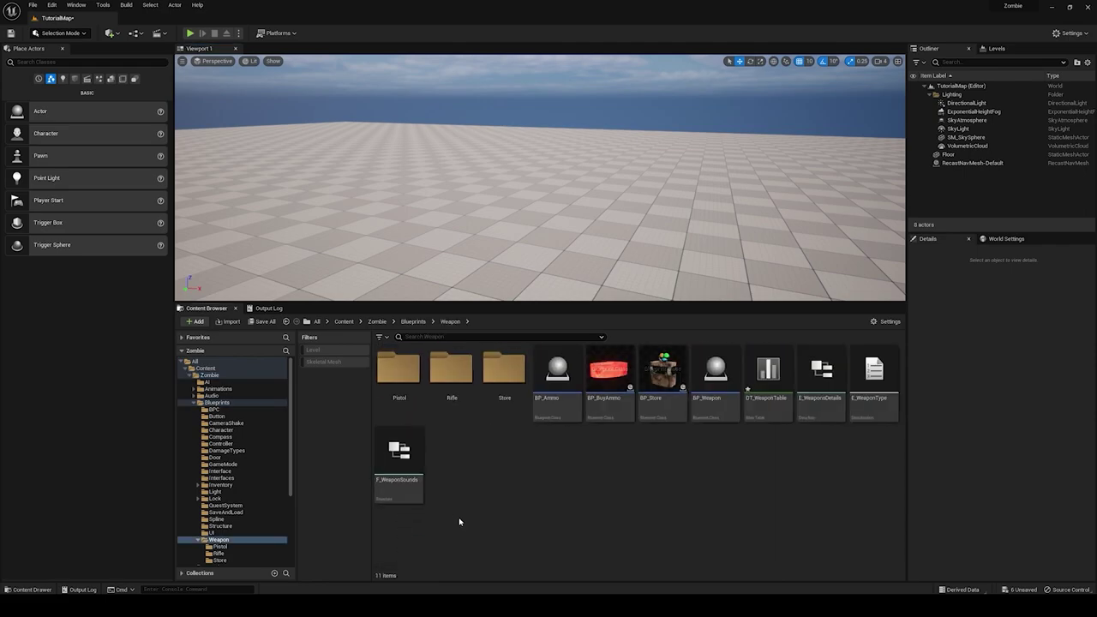
double_click(399, 373)
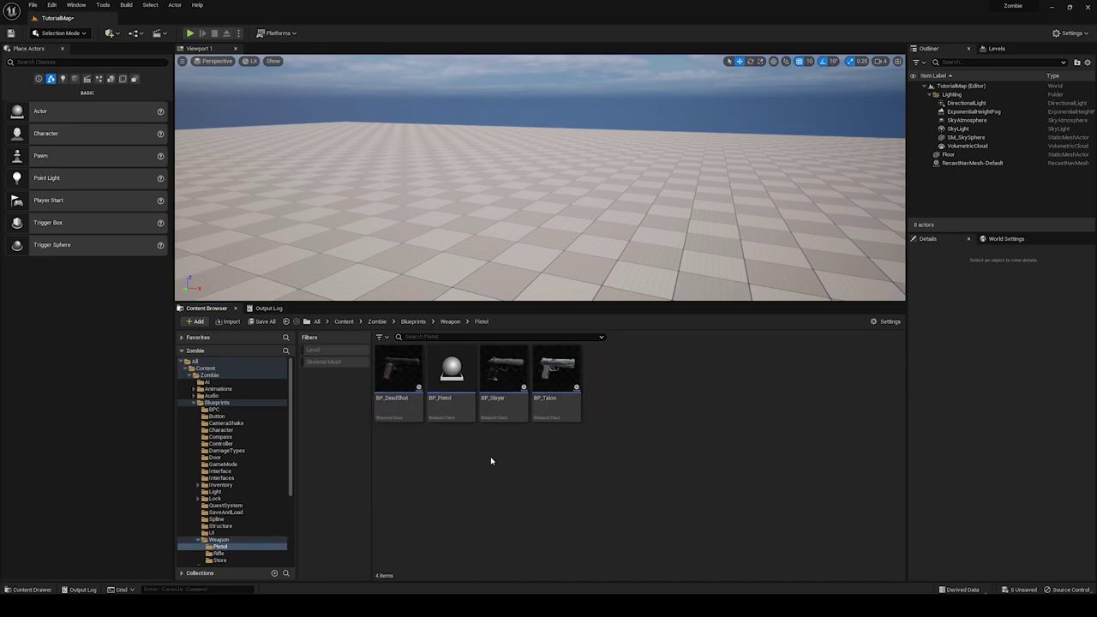
right_click(456, 379)
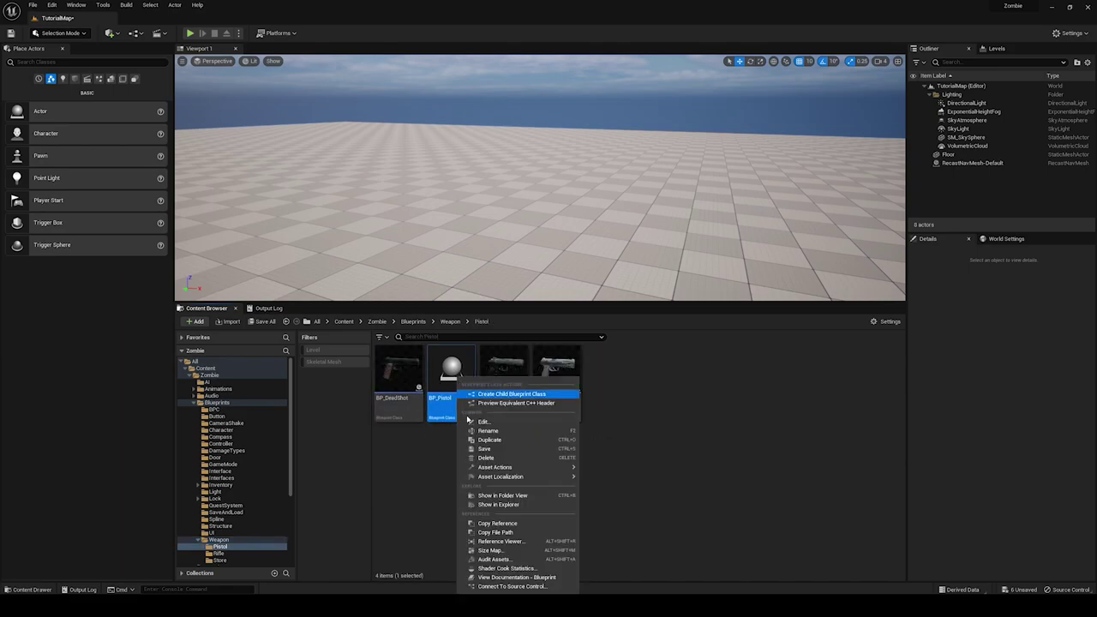
left_click(511, 396)
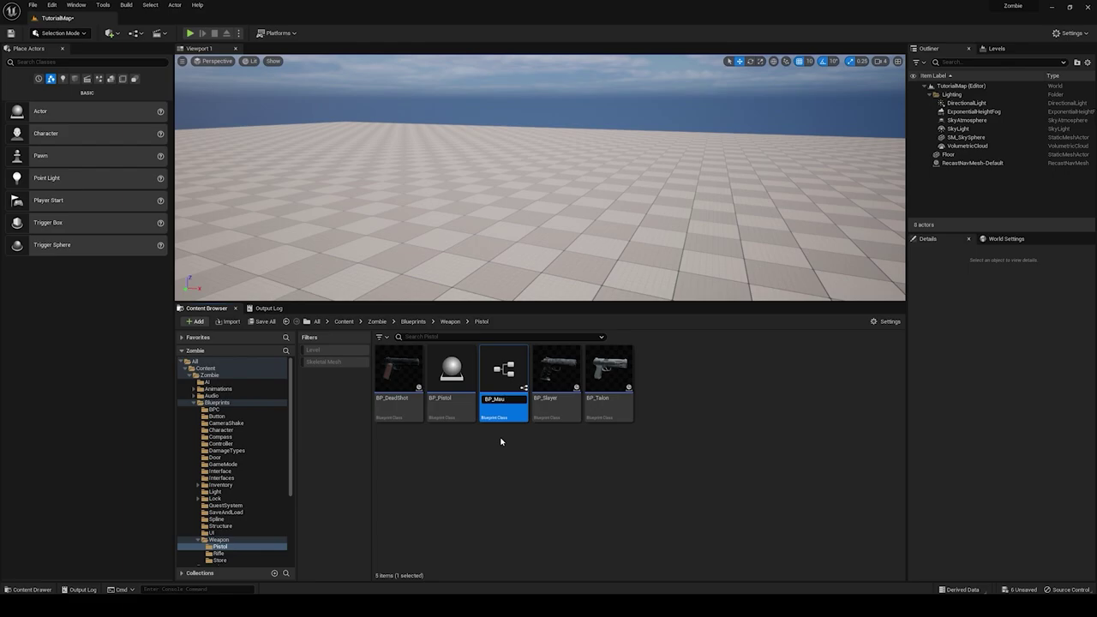
key("Return")
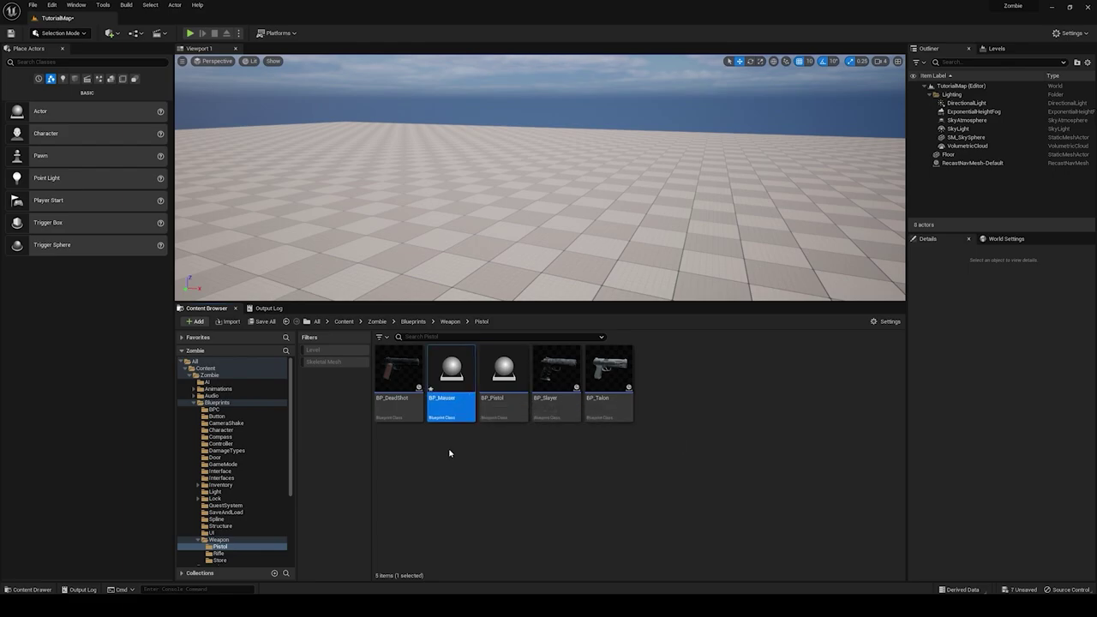
left_click(464, 443)
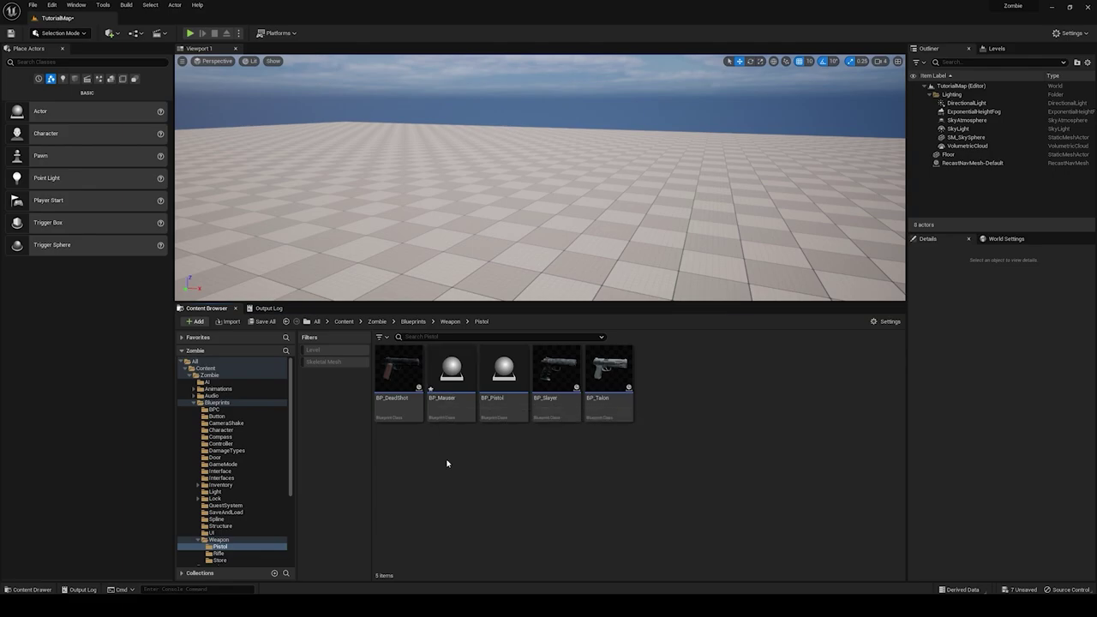
Step: Assign the Mauser_C96 skeletal mesh to BP_Mauser's WeaponMesh component, and compile and close the blueprint
left_click(453, 396)
double_click(453, 397)
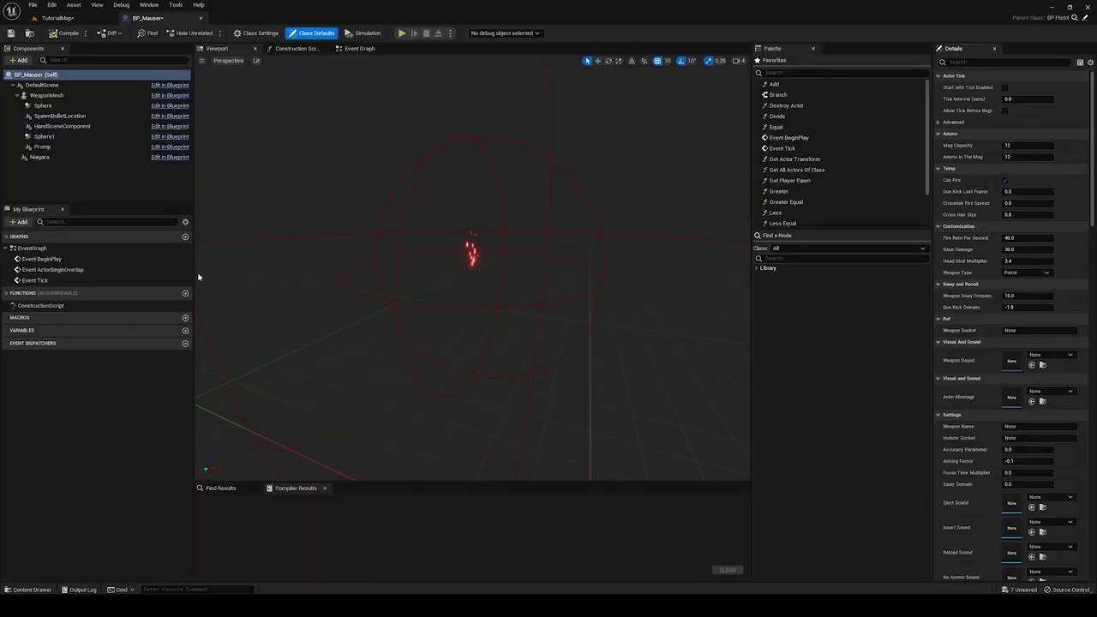
left_click(61, 95)
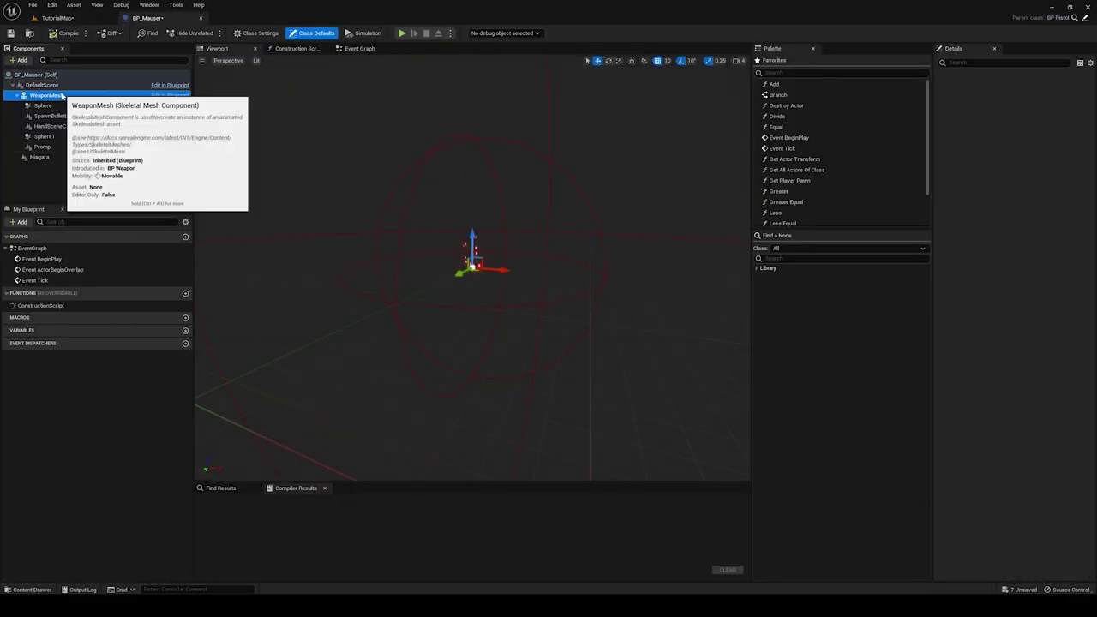
left_click(1054, 276)
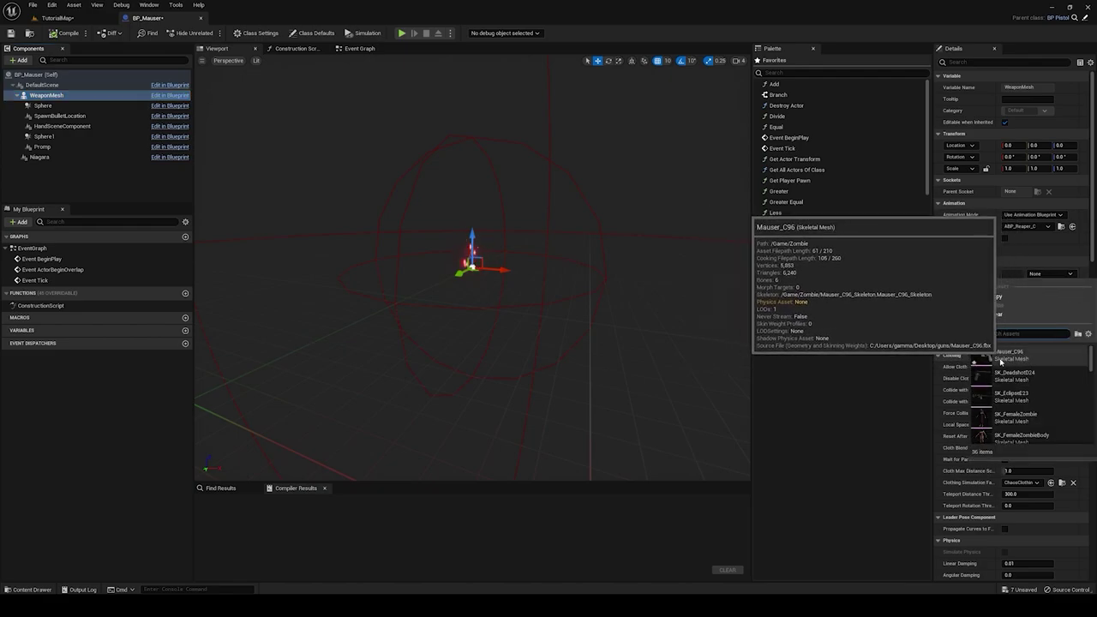
left_click(1001, 356)
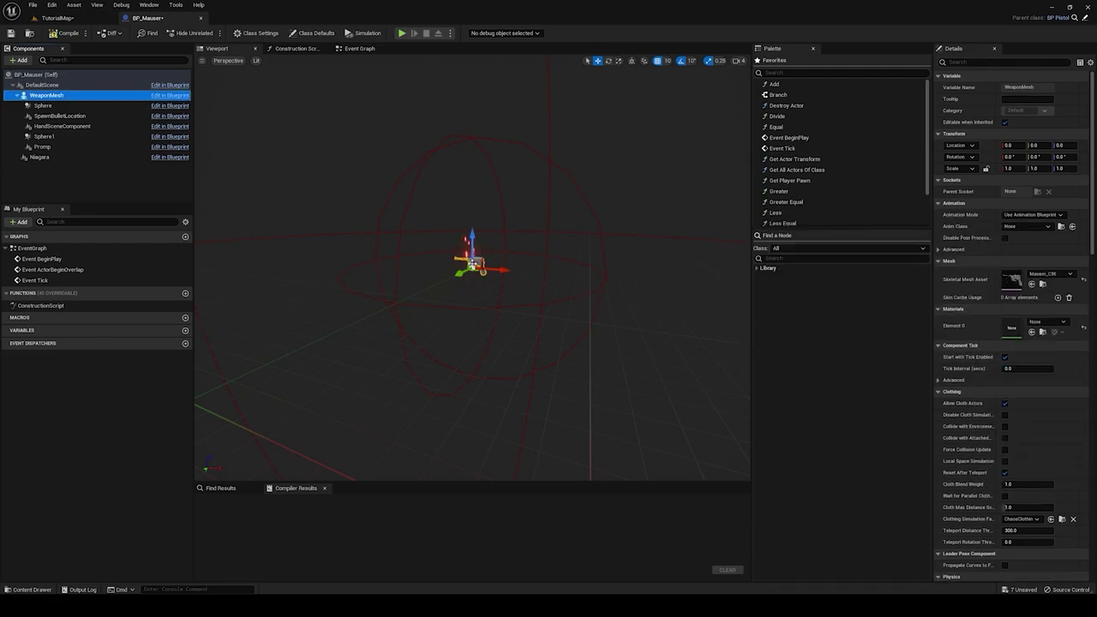
left_click(60, 37)
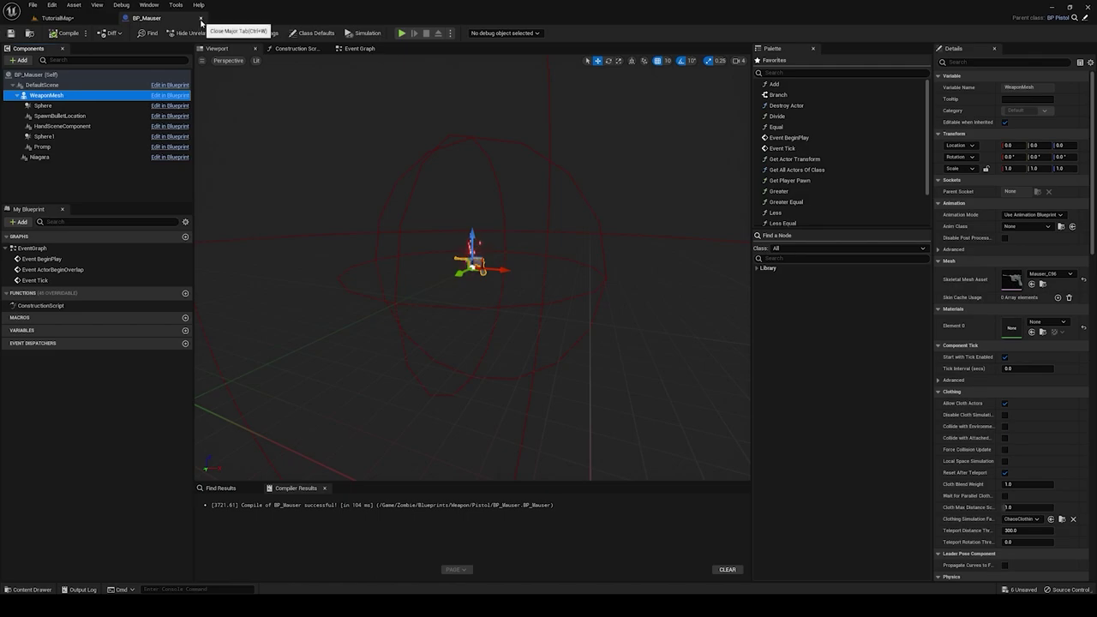
left_click(202, 20)
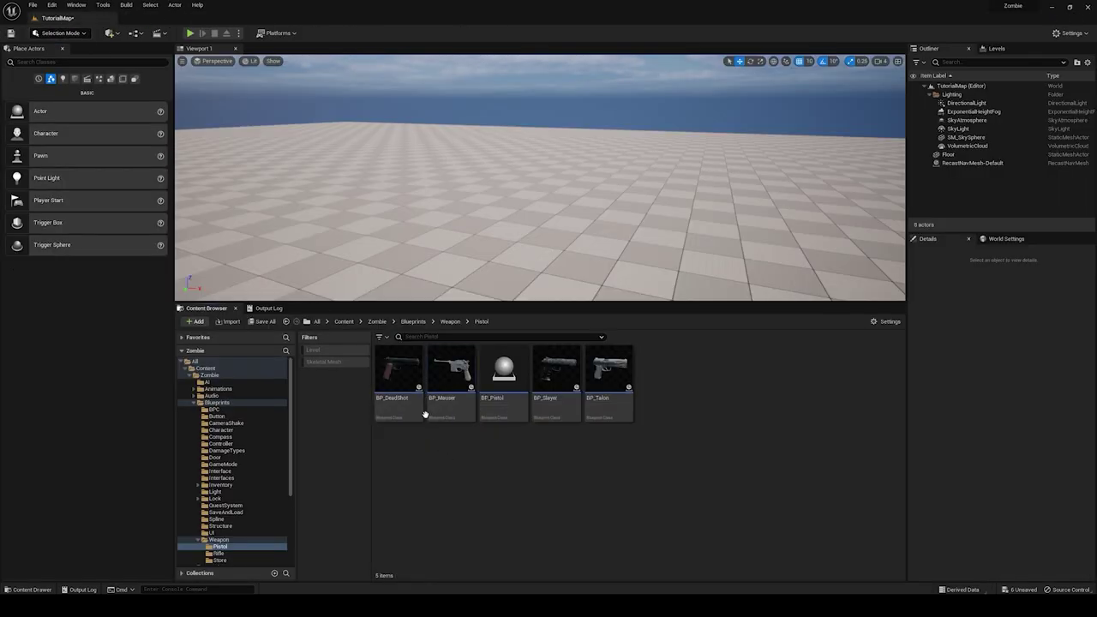
Step: Search the Zombie content folder for "metahum" and open SKM_Metahuman_Skeleton
left_click(413, 321)
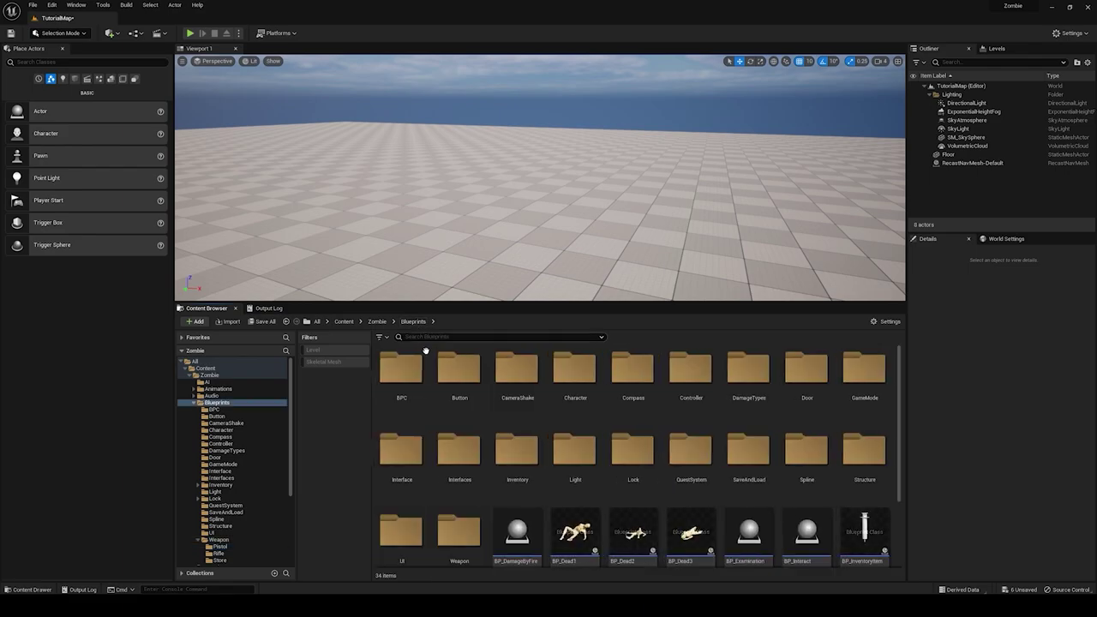
left_click(377, 321)
left_click(344, 321)
left_click(398, 378)
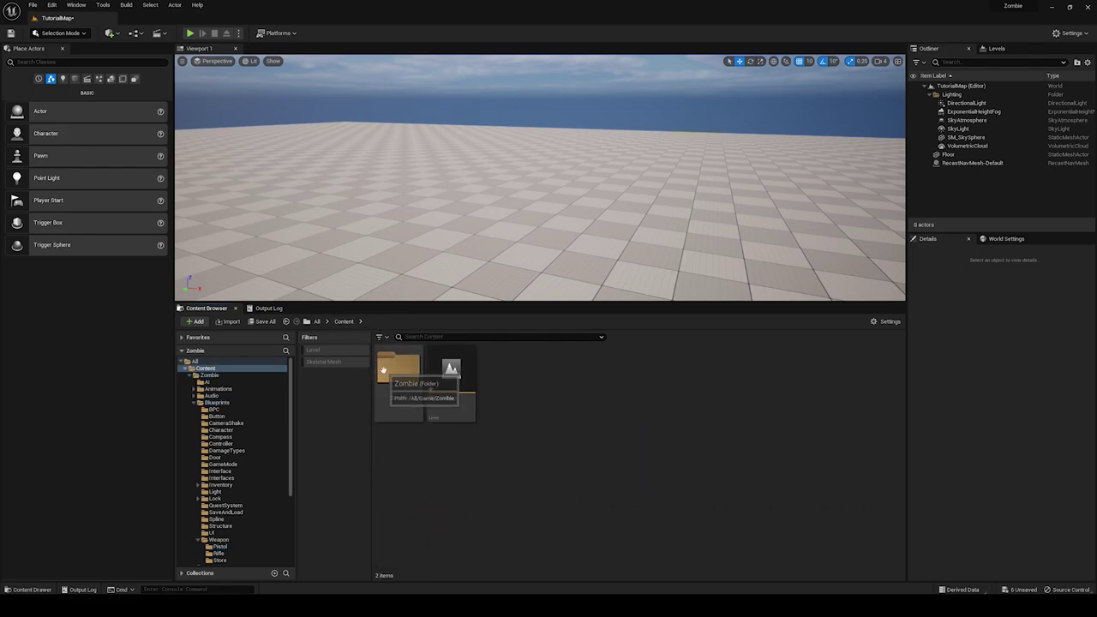
double_click(399, 377)
scroll(723, 544, "down", 1)
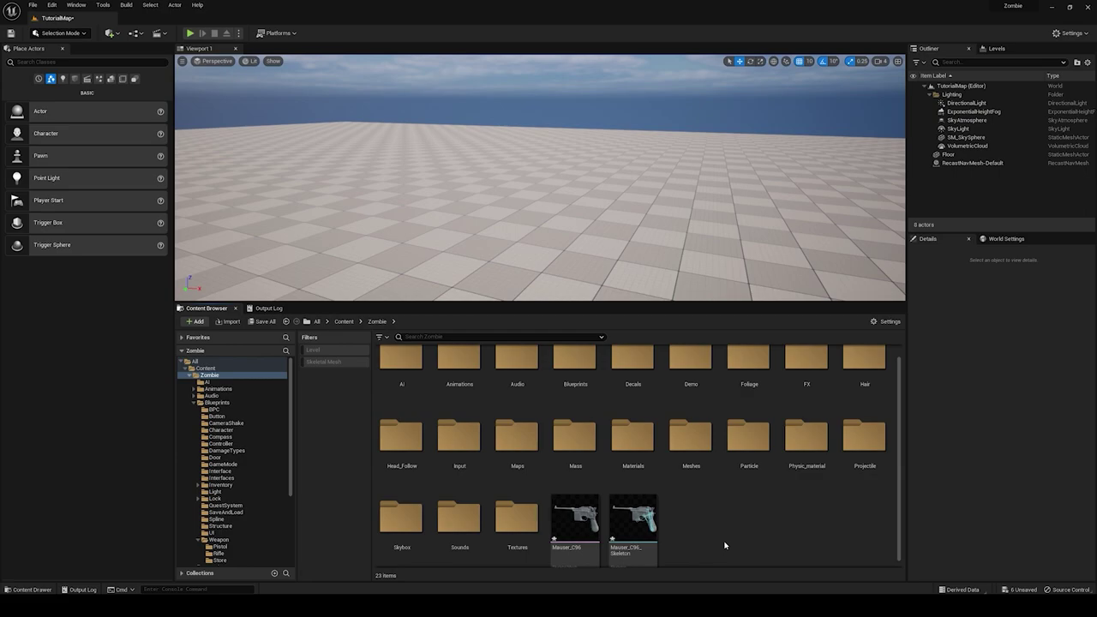
left_click(427, 338)
type("metahum")
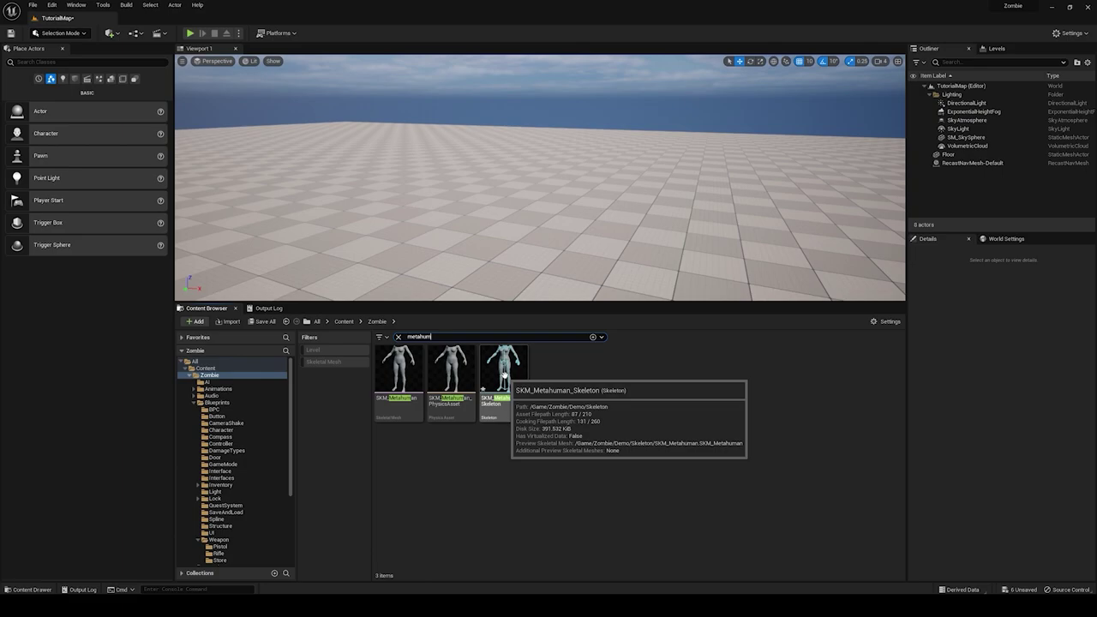
double_click(505, 375)
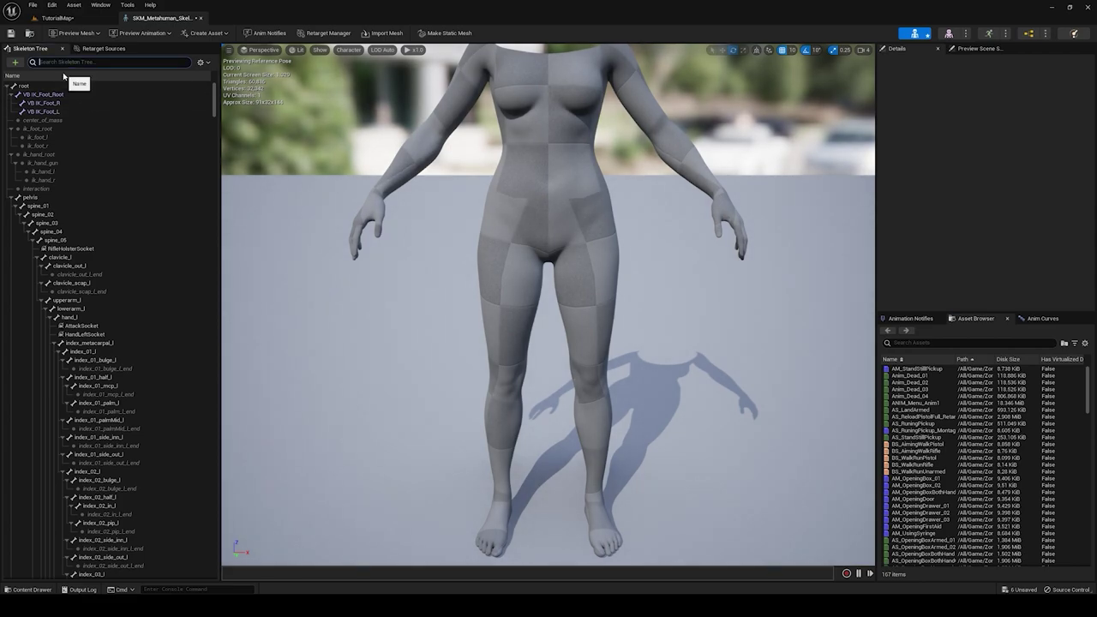
Step: Filter the skeleton tree by "socket", copy DeadshotSocket and paste the copy onto the hand_r bone
type("socke")
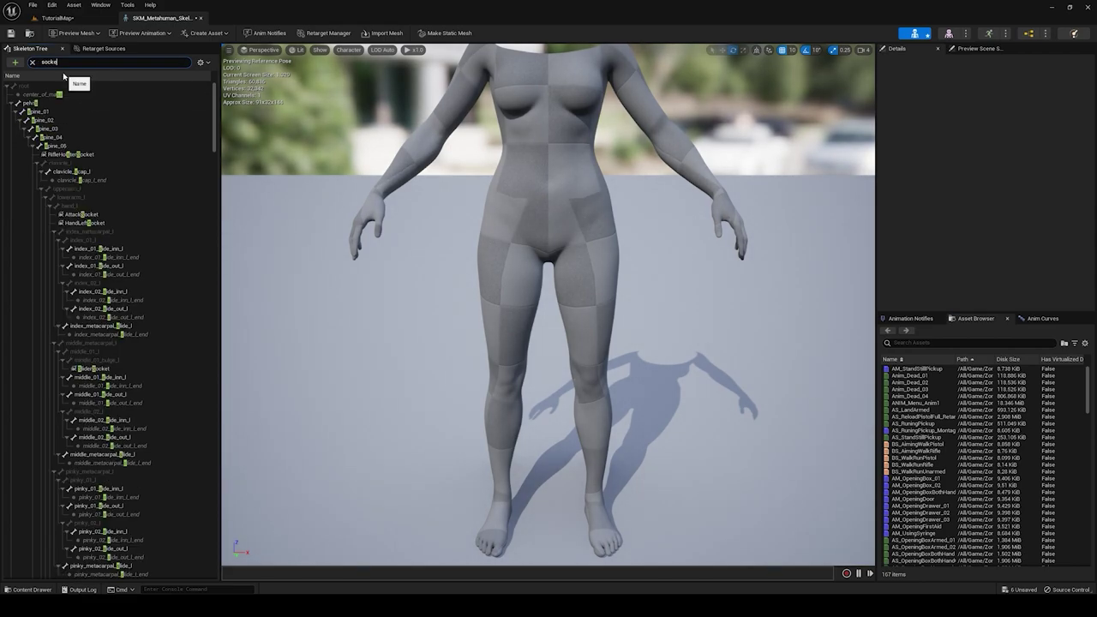
type("t")
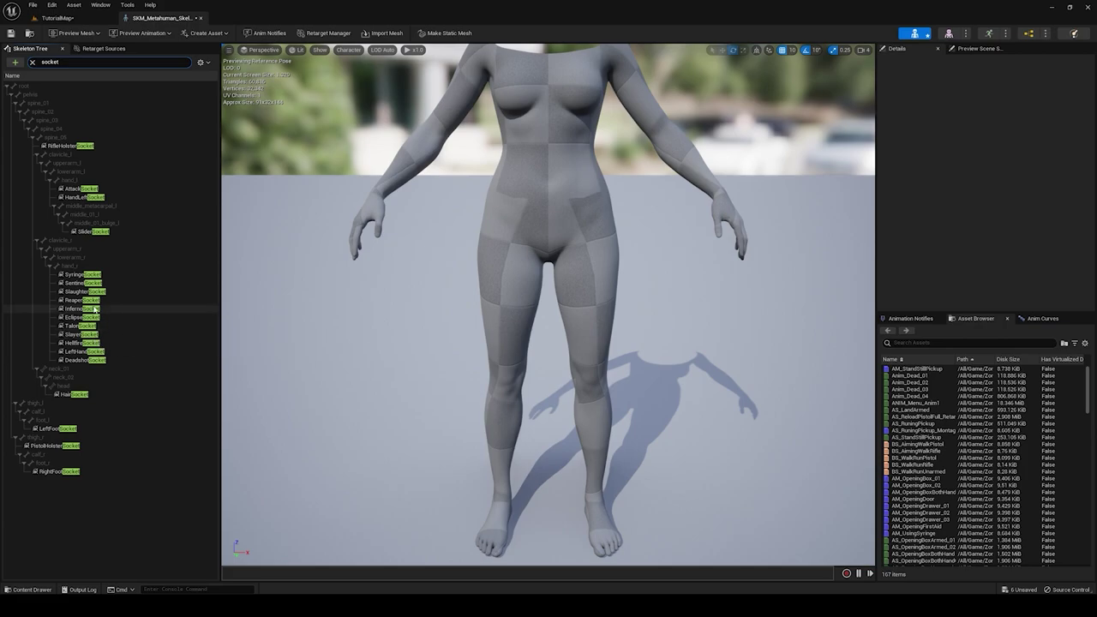
left_click(78, 363)
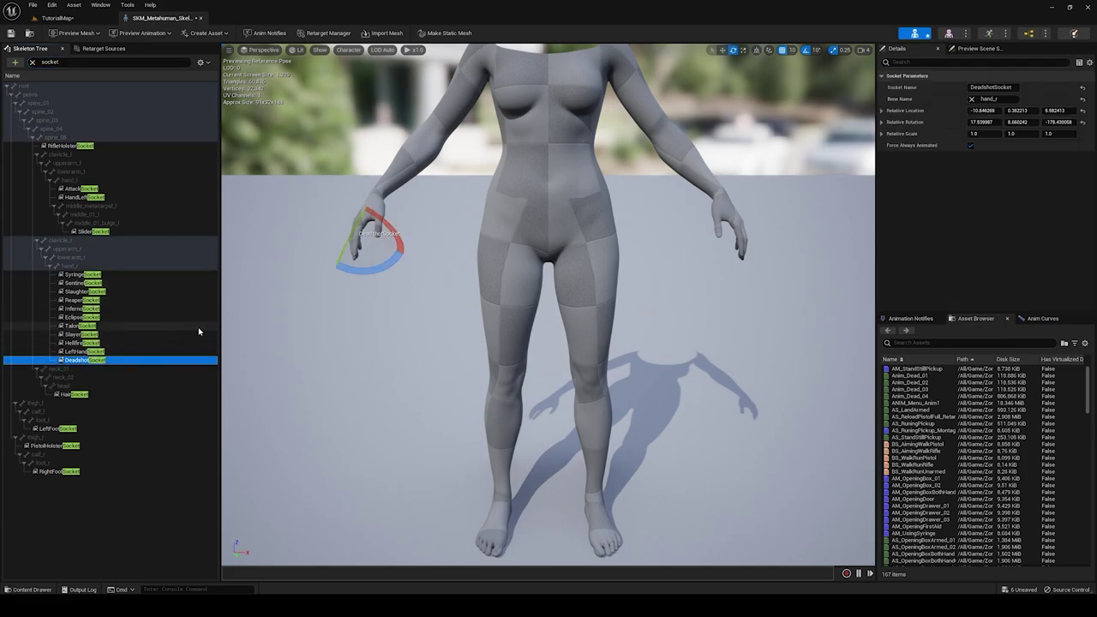
right_click(82, 363)
mouse_move(110, 405)
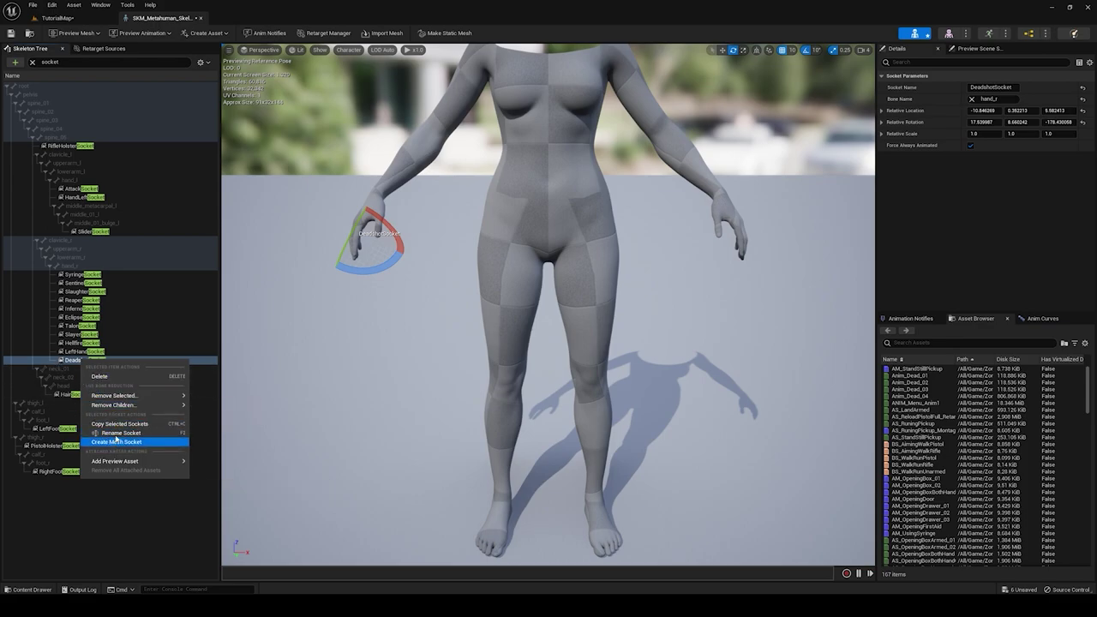
left_click(121, 426)
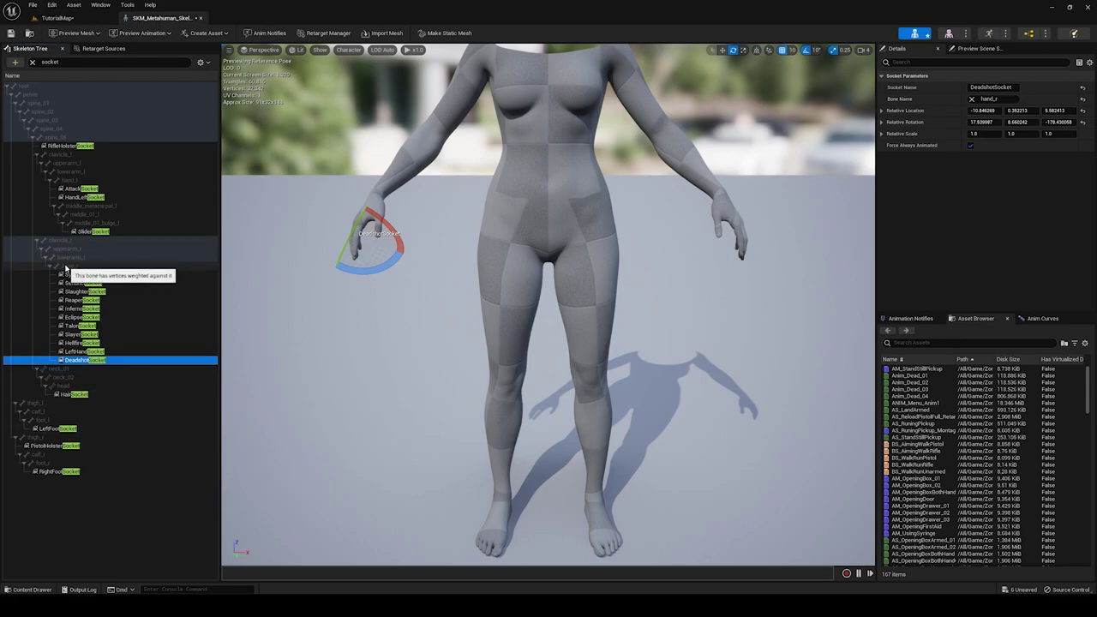
right_click(74, 269)
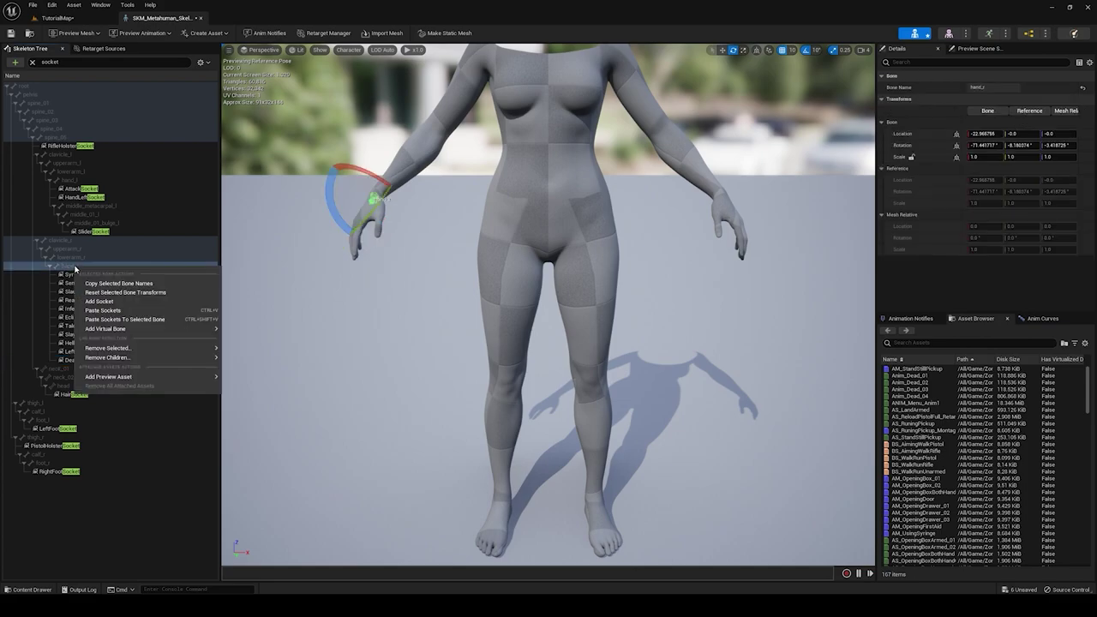
left_click(127, 312)
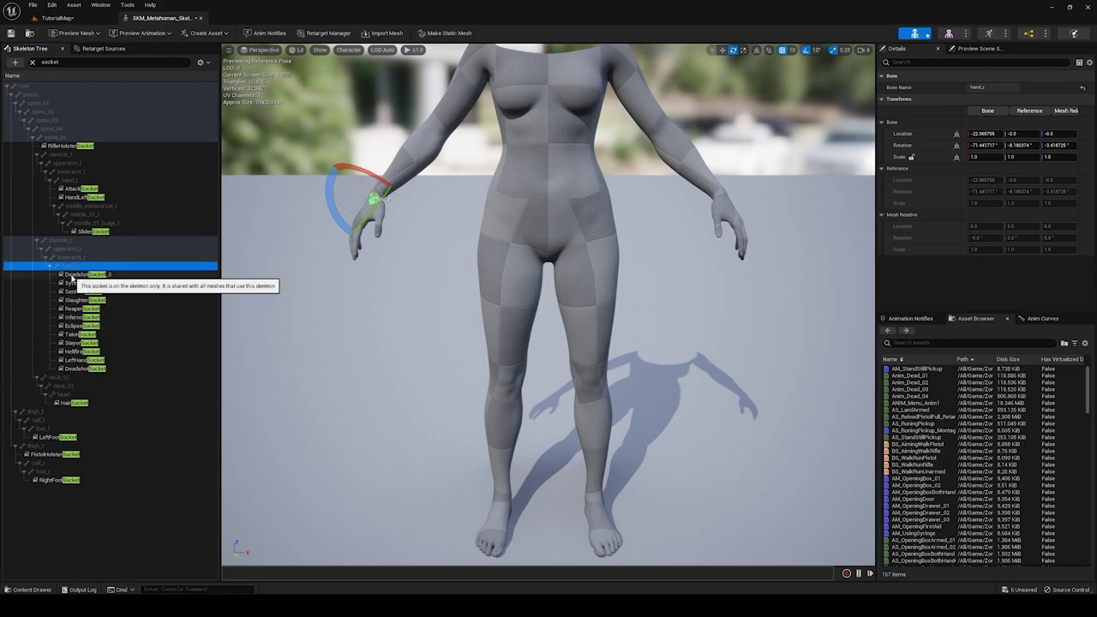
Step: Rename the pasted copy of DeadshotSocket to MauserSocket
left_click(73, 275)
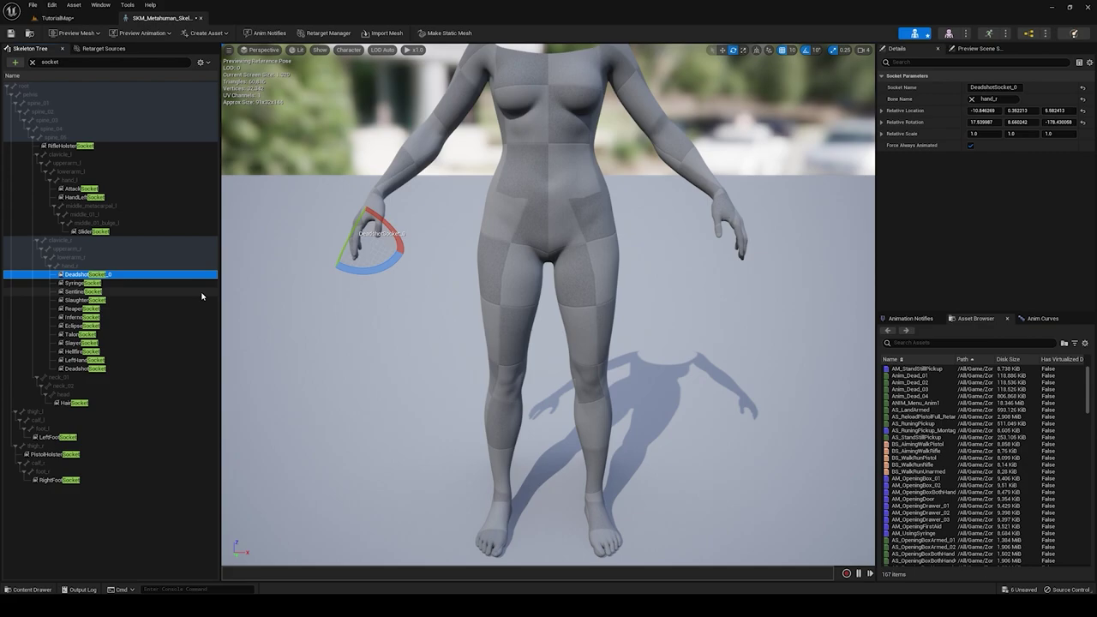
double_click(104, 275)
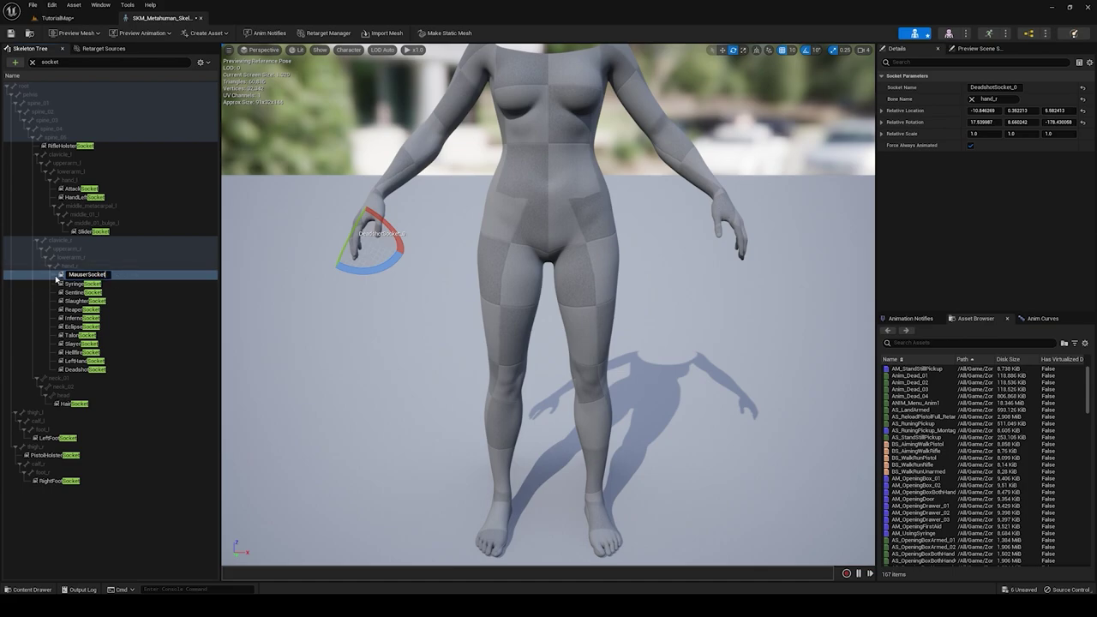
key("Return")
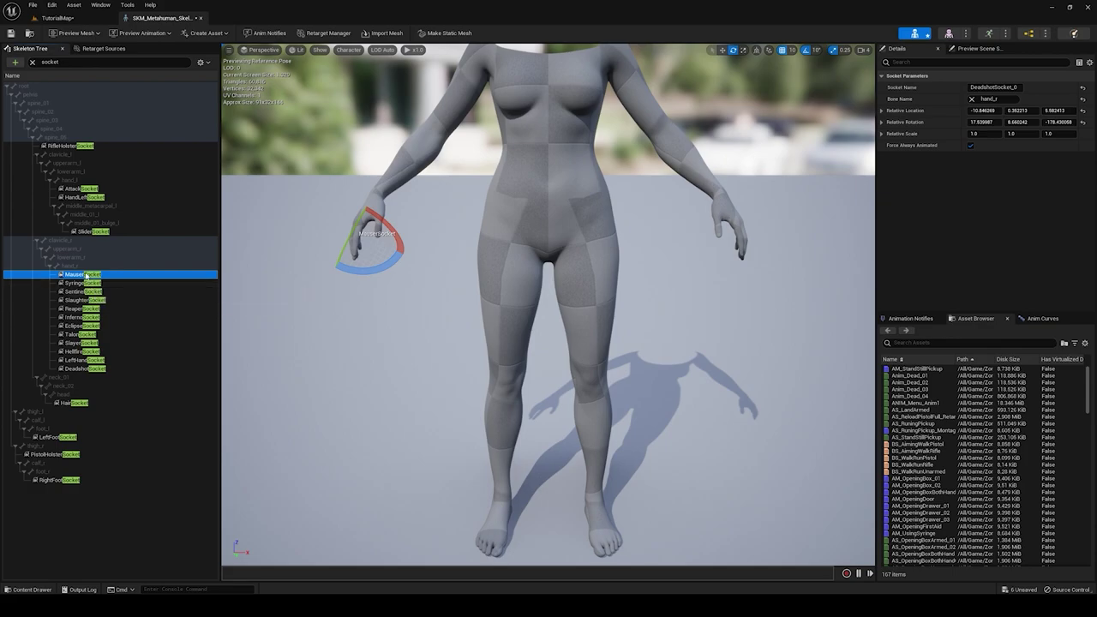
Step: Open the Mauser_C96 skeletal mesh from the Zombie content folder and dock its editor beside SKM_Metahuman_Skeleton
left_click(62, 19)
left_click(398, 337)
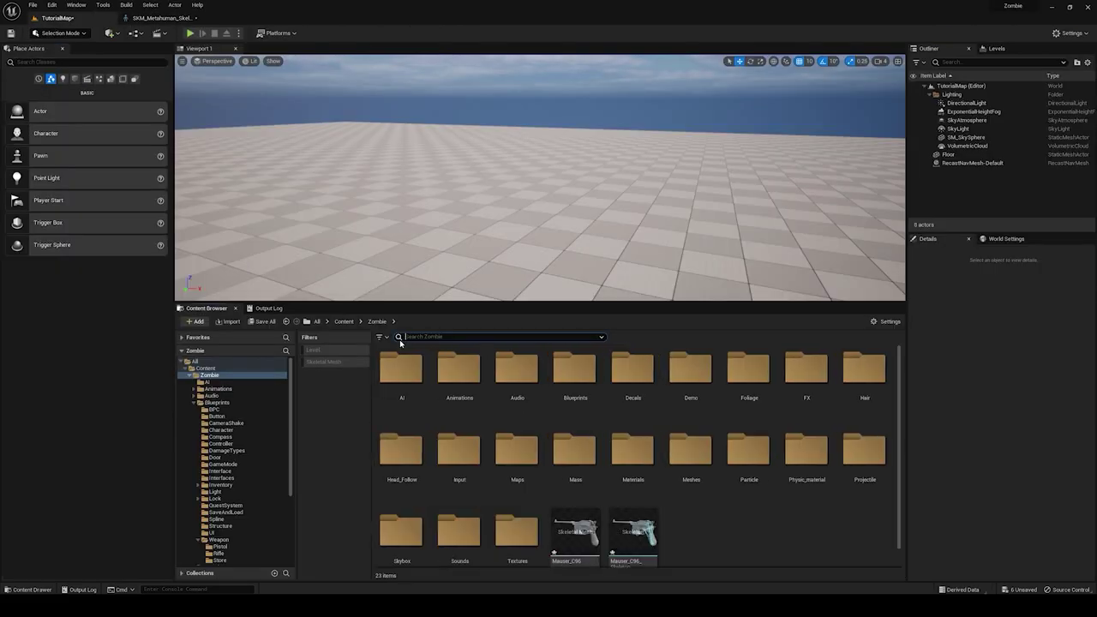
scroll(720, 557, "down", 1)
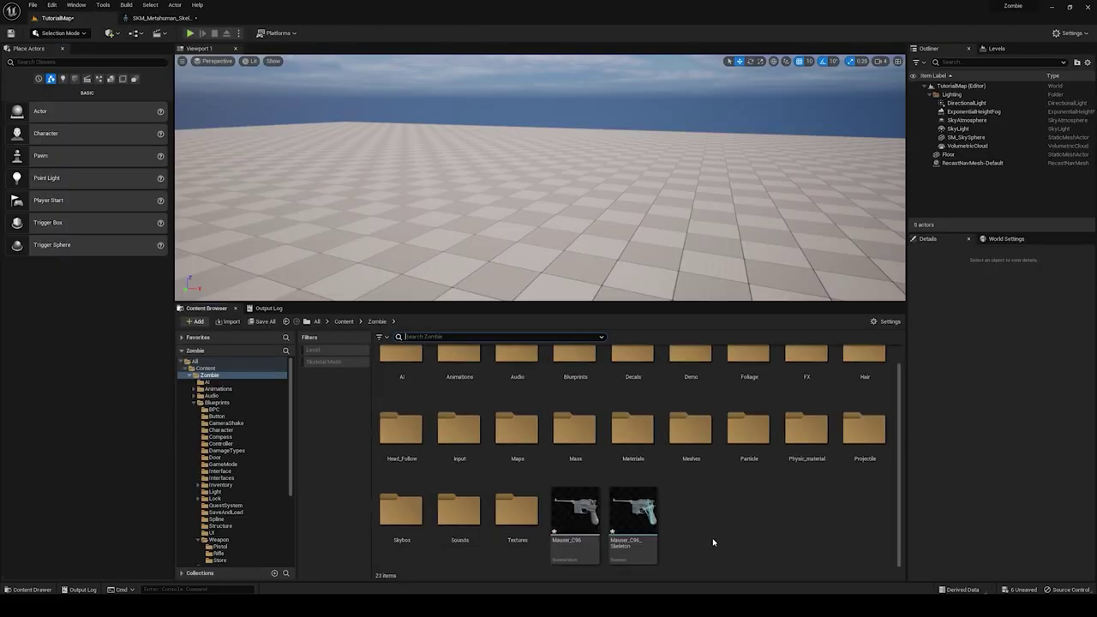
right_click(771, 540)
mouse_move(583, 510)
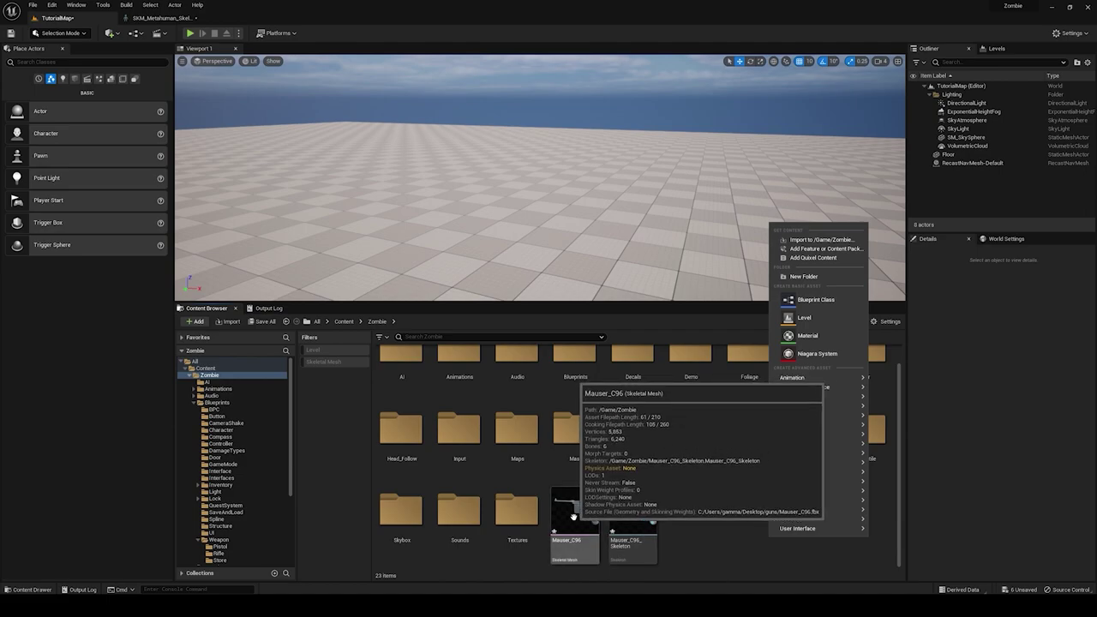
double_click(574, 516)
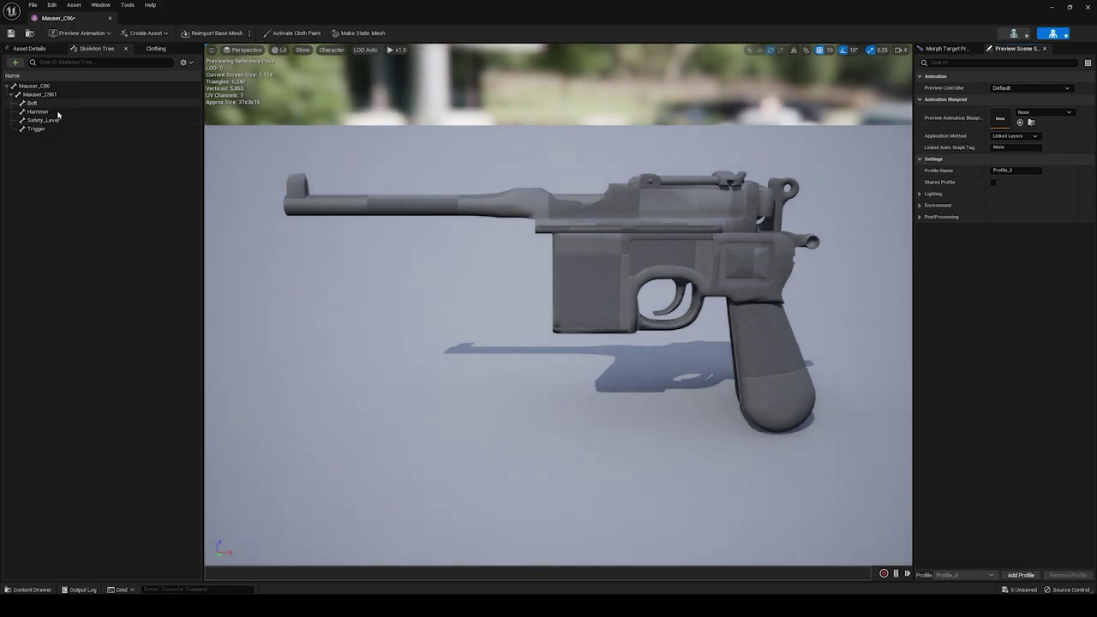
left_click_drag(58, 18, 278, 24)
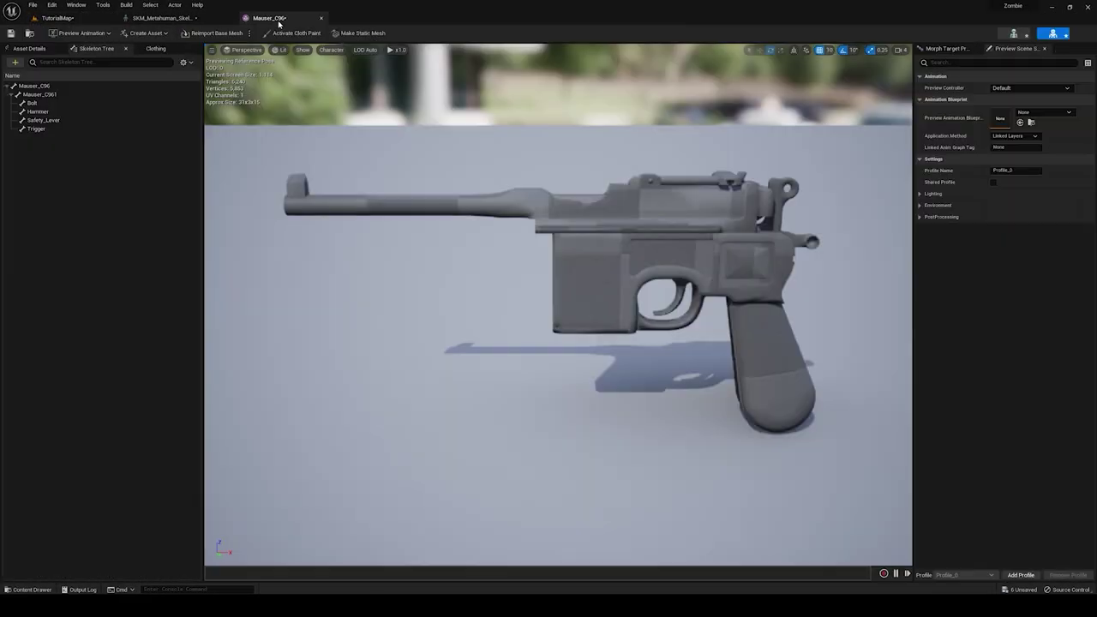
Step: Return to TutorialMap, search the Zombie folder for "sk_dead" and open the SK_DeadshotD24 skeletal mesh
left_click(57, 18)
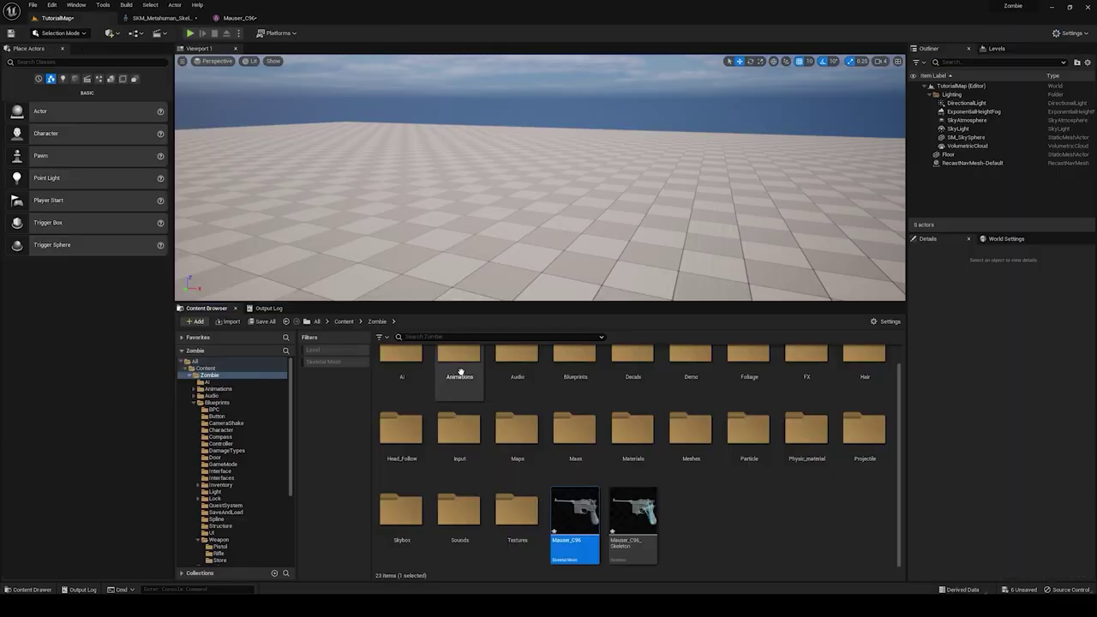
left_click(760, 519)
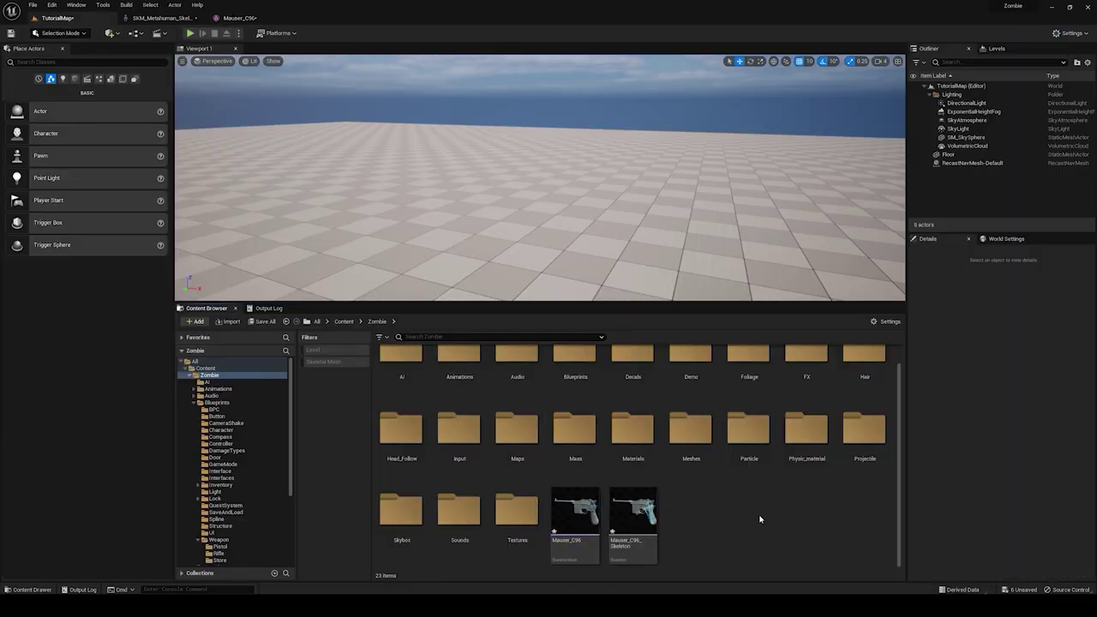
left_click(434, 337)
type("dea")
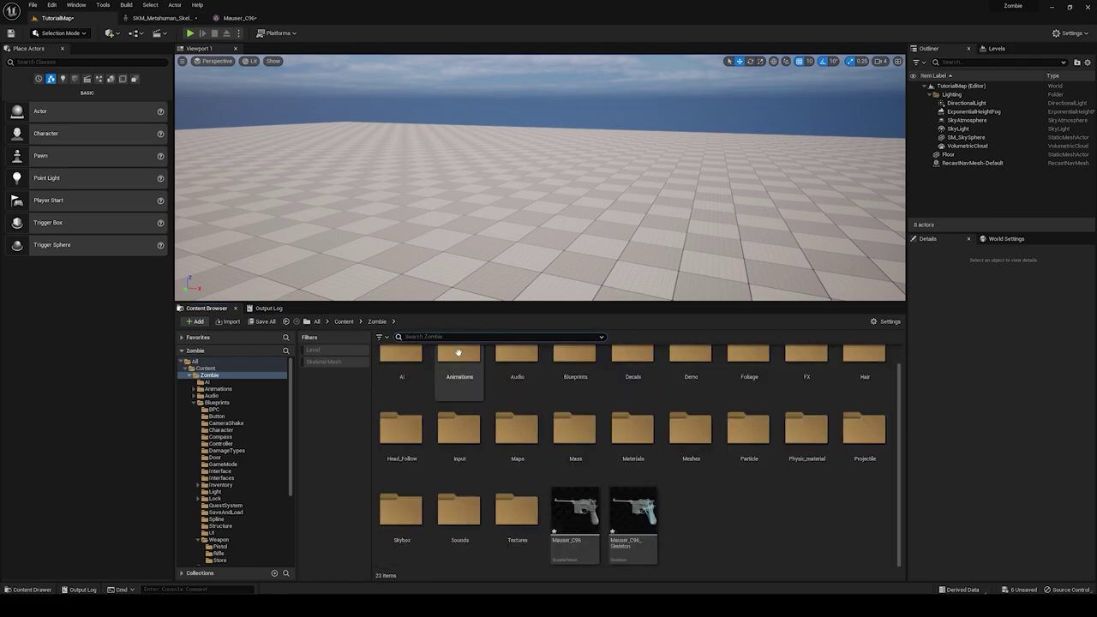
type("sk")
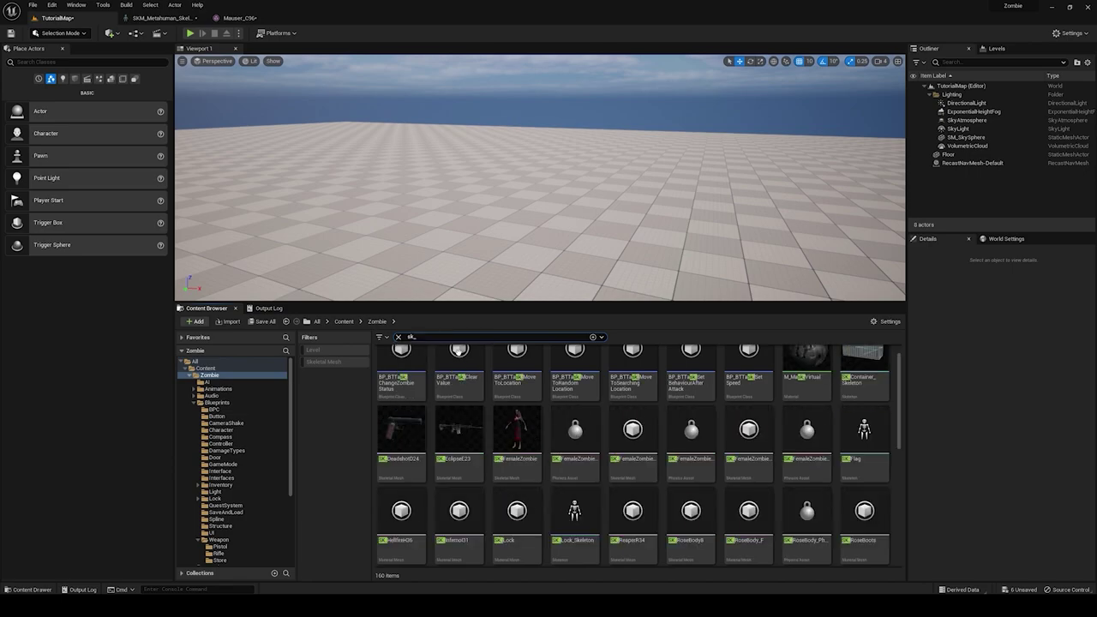
type("_ma")
key("BackSpace")
key("BackSpace")
key("BackSpace")
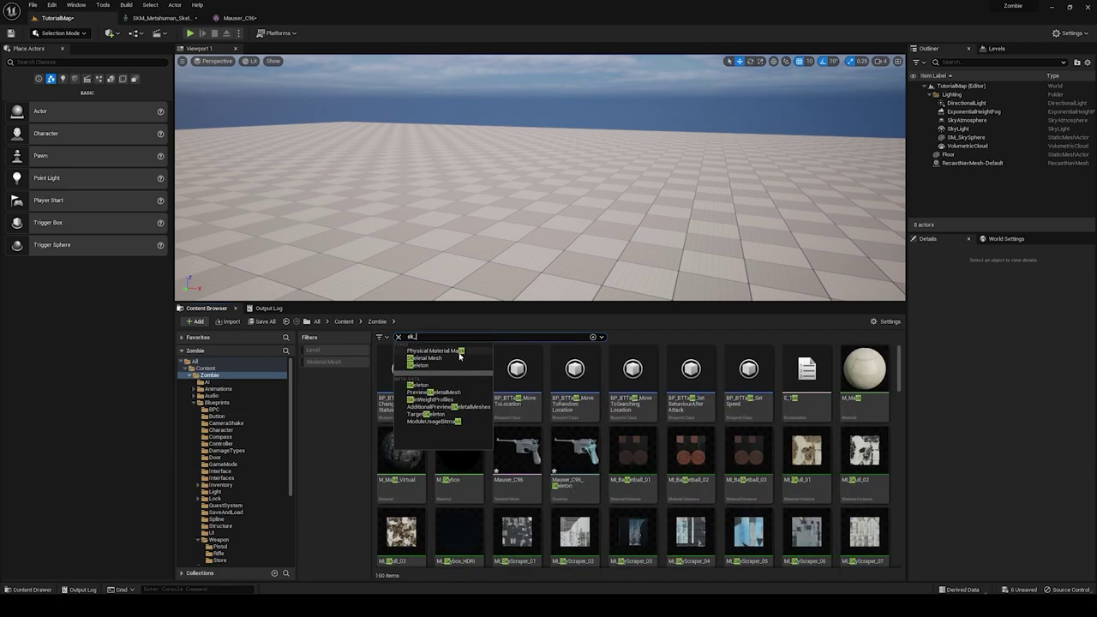
type("dead")
left_click(400, 378)
double_click(400, 377)
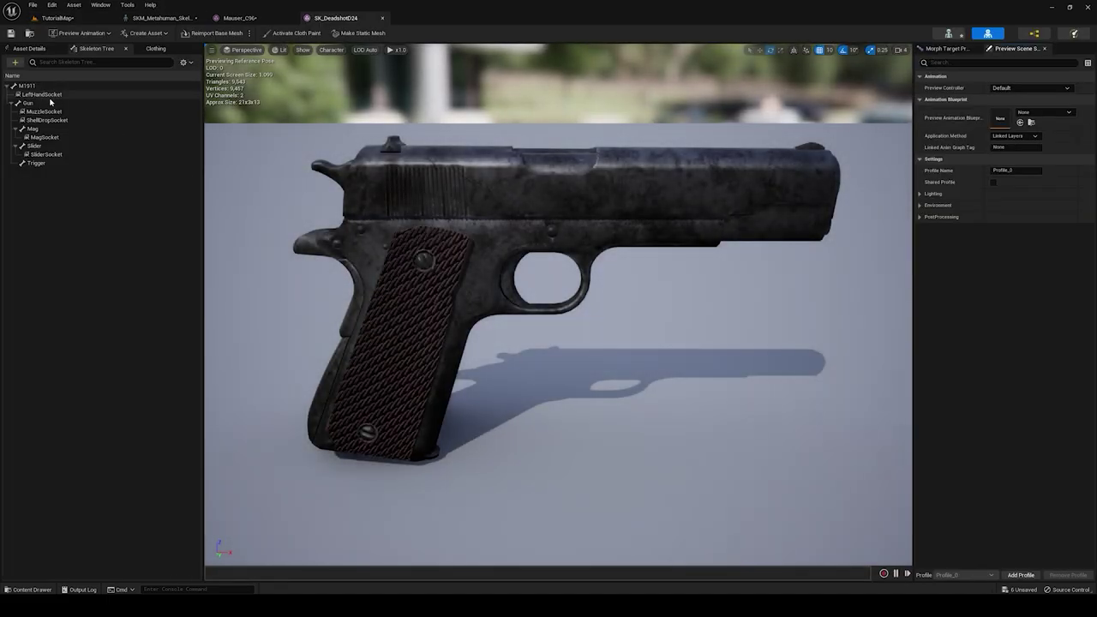
Step: Copy LeftHandSocket from SK_DeadshotD24 and paste it onto the Mauser_C96 root bone
right_click(51, 95)
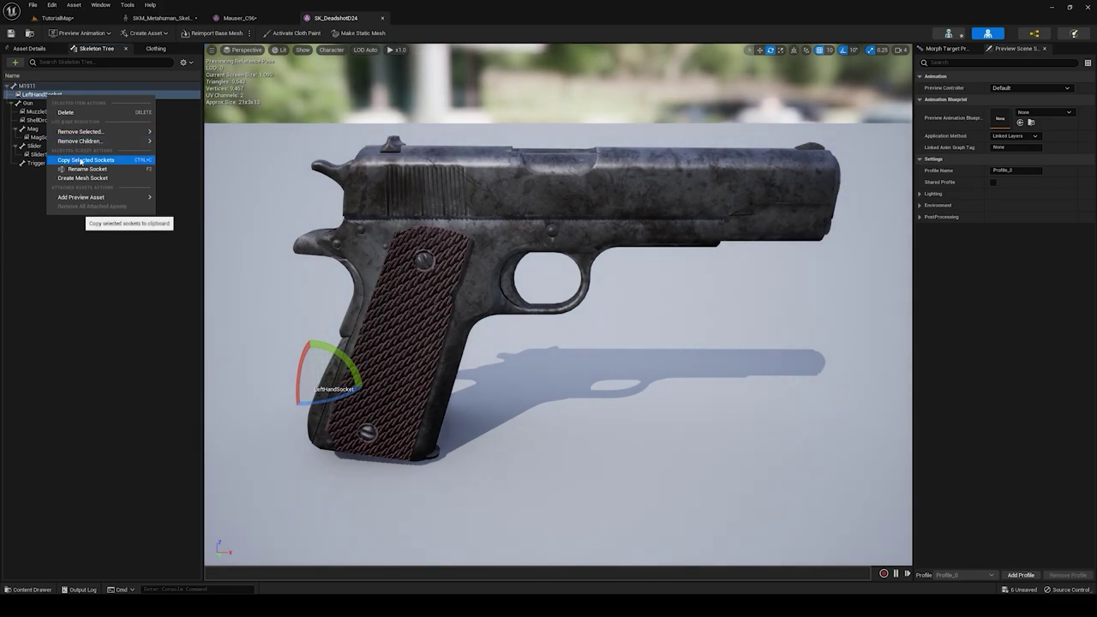
left_click(81, 161)
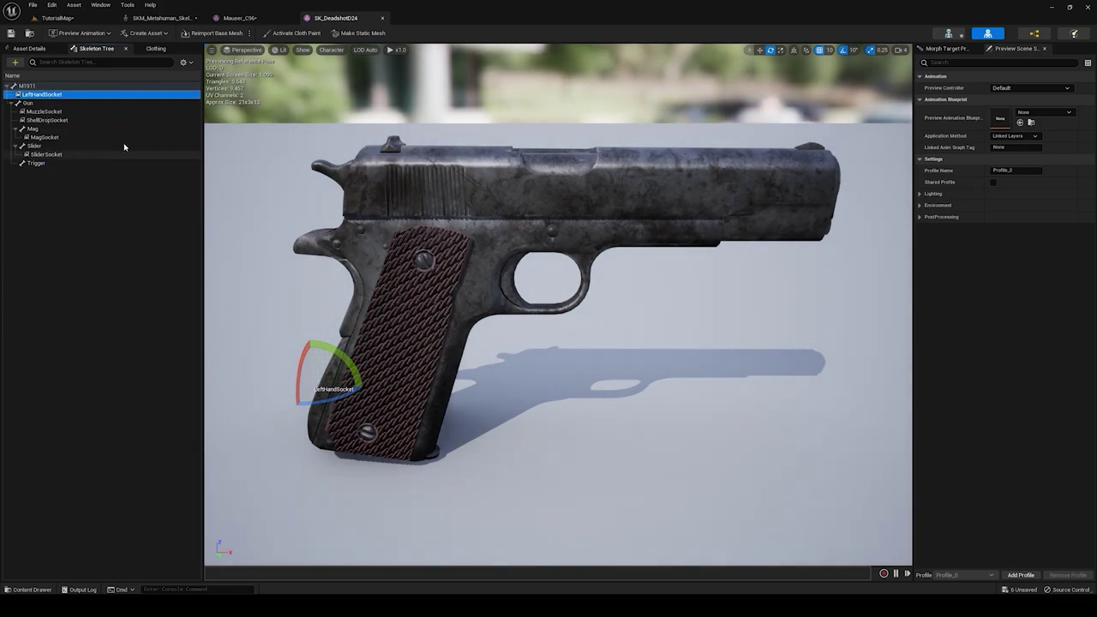
left_click(259, 18)
left_click(38, 87)
right_click(38, 87)
mouse_move(83, 147)
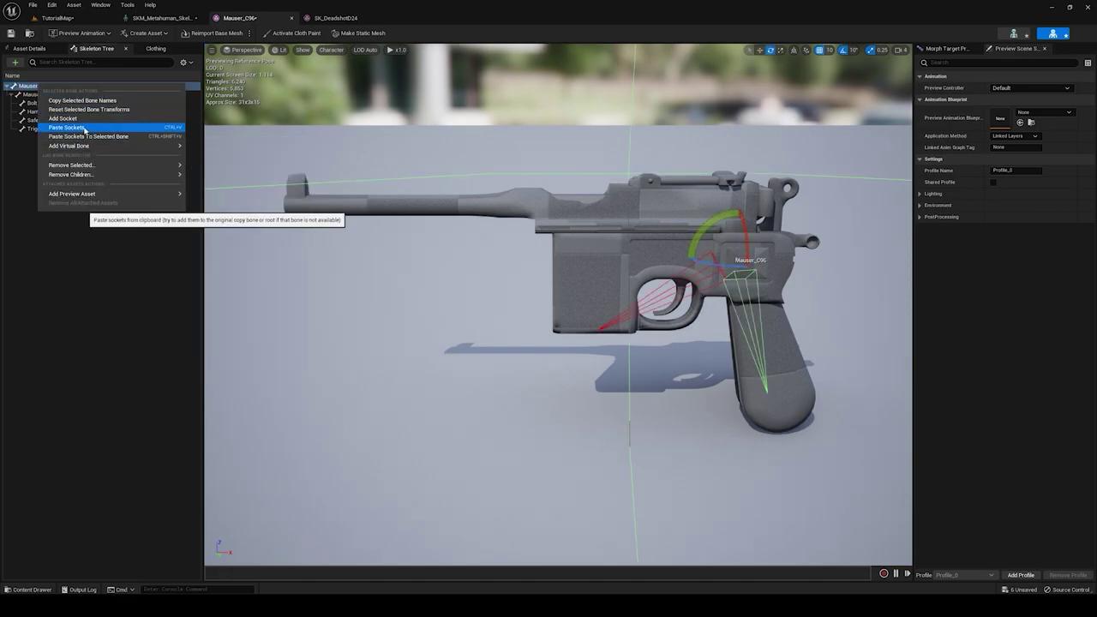
left_click(85, 127)
Step: Copy MuzzleSocket from SK_DeadshotD24 and paste it into the Mauser_C96 skeleton
left_click(334, 17)
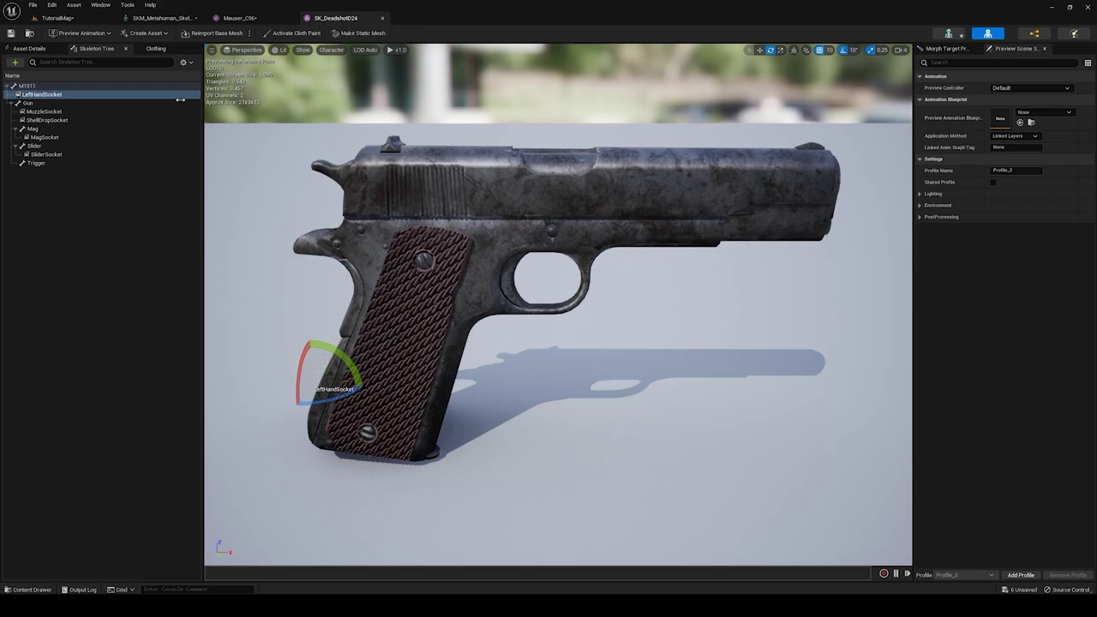
left_click(43, 112)
right_click(43, 111)
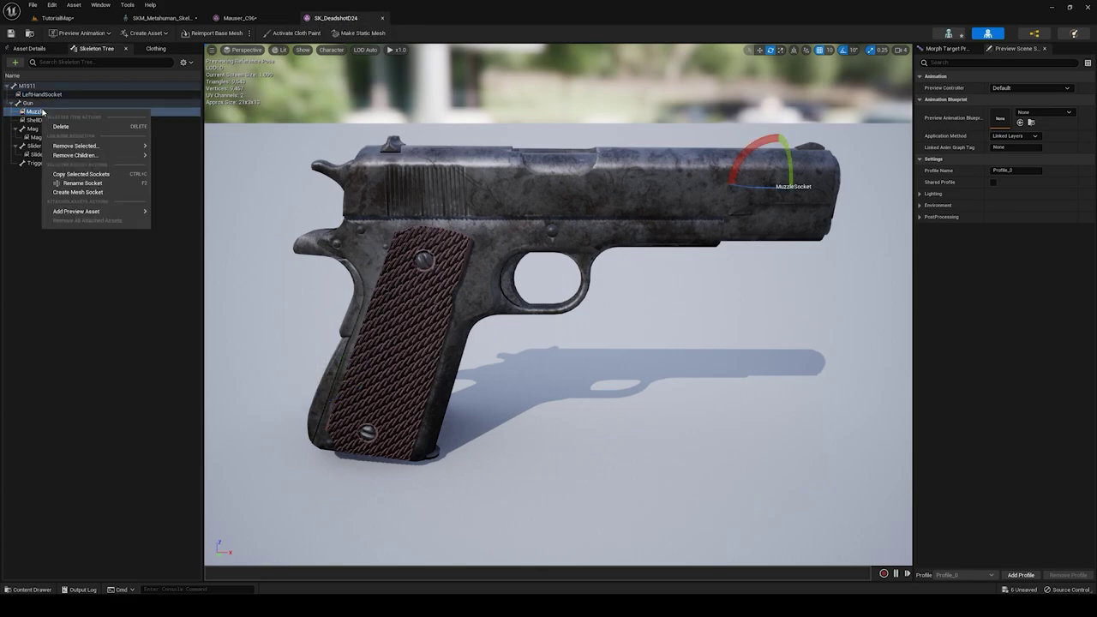
left_click(84, 175)
left_click(240, 17)
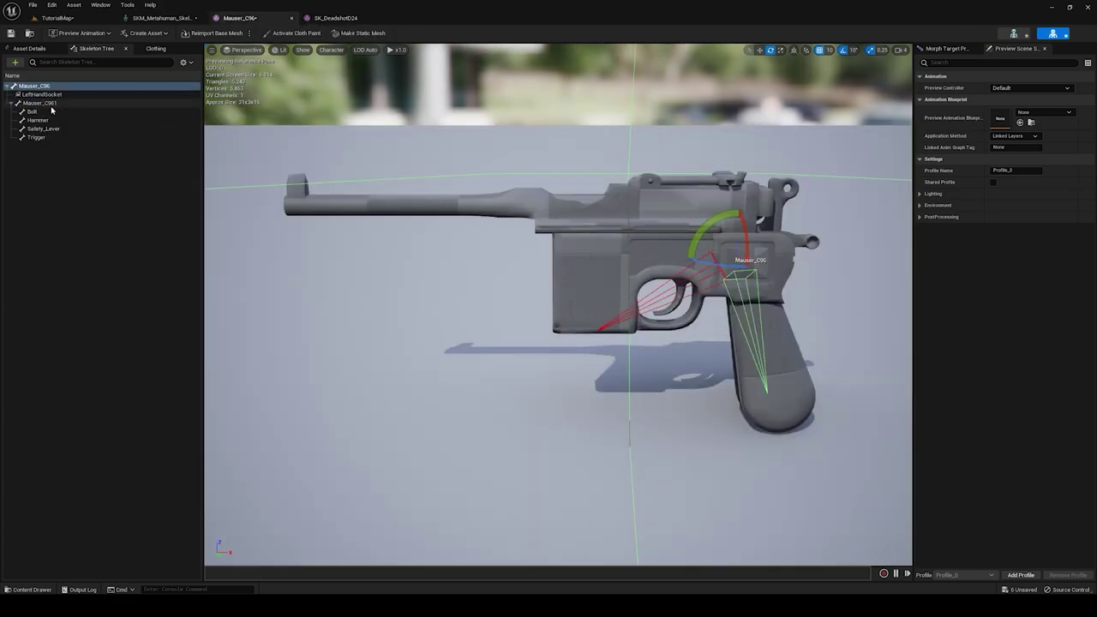
left_click(51, 104)
right_click(51, 104)
left_click(69, 147)
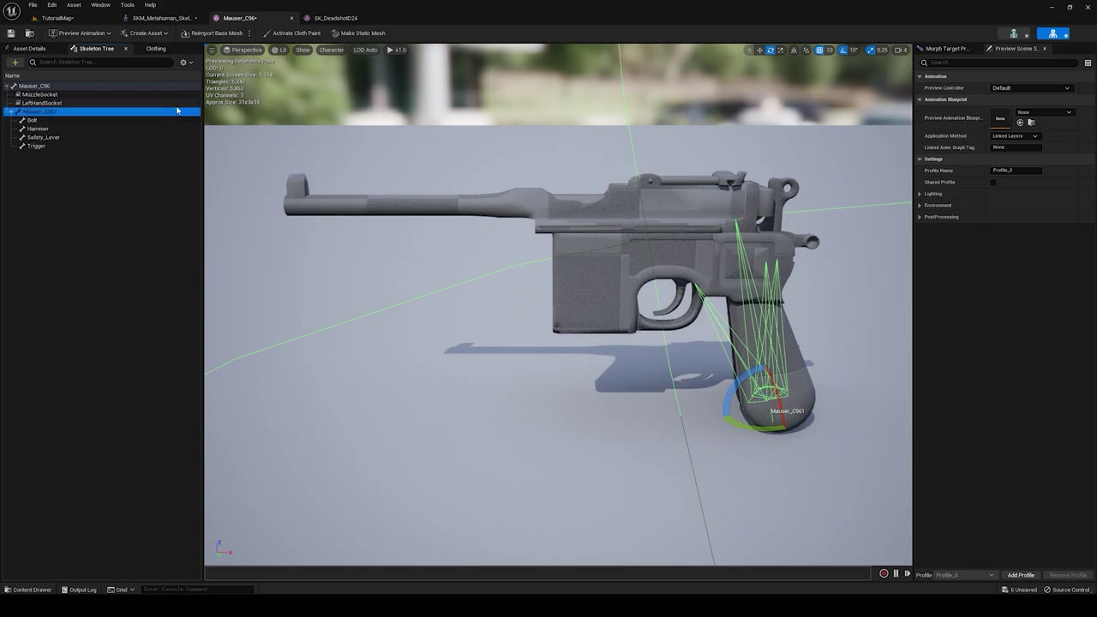
Step: Copy ShellDropSocket from SK_DeadshotD24 and paste it into the Mauser_C96 skeleton
left_click(332, 18)
left_click(47, 120)
right_click(50, 121)
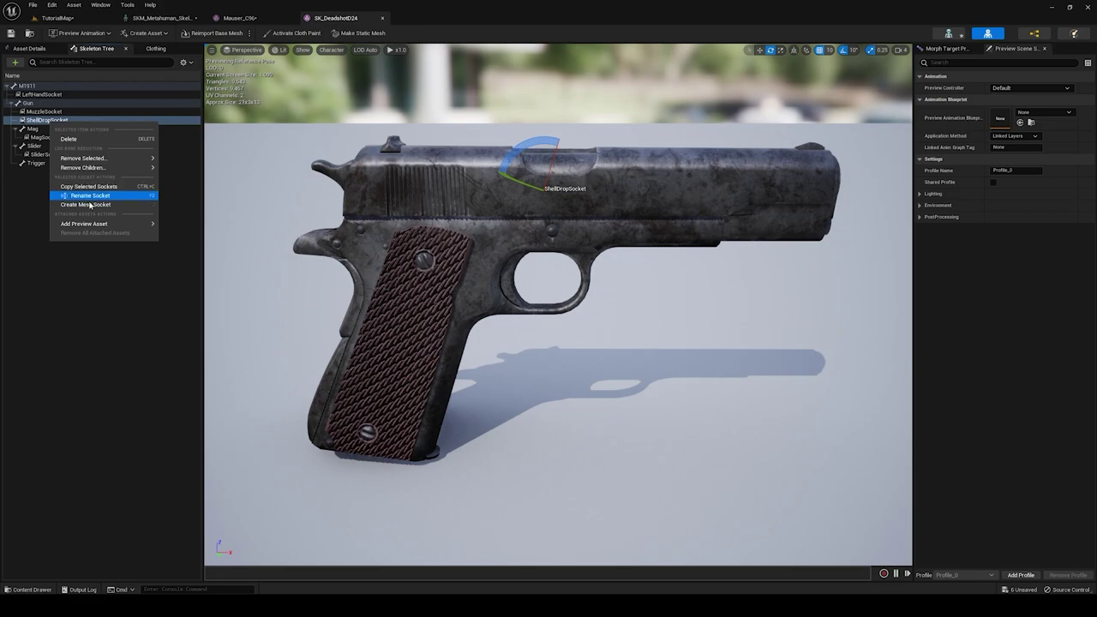
left_click(90, 186)
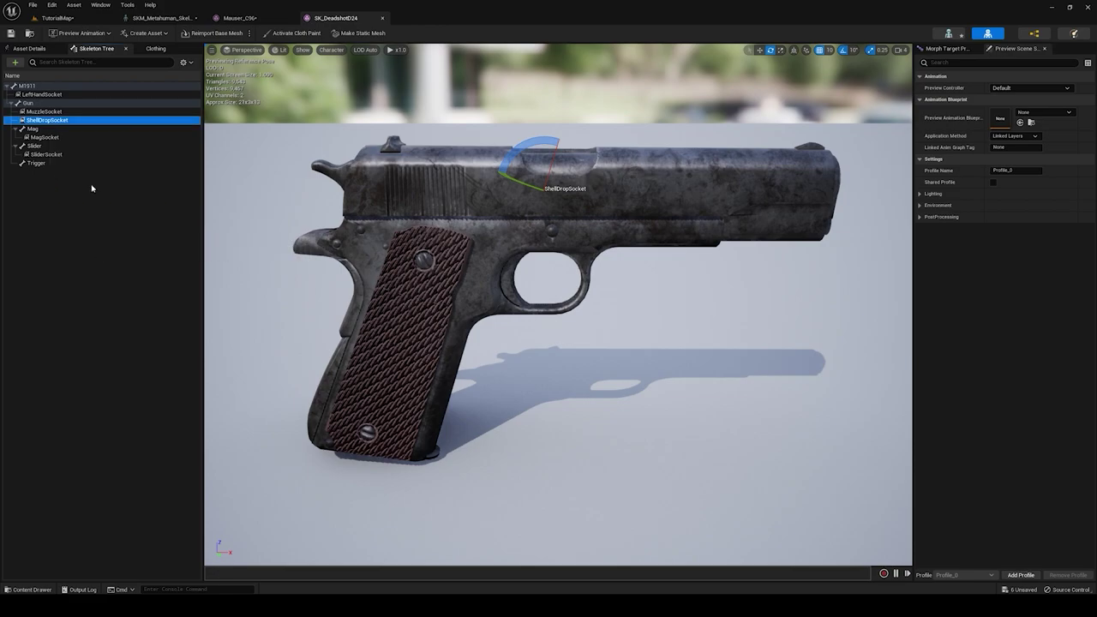
left_click(244, 17)
right_click(31, 111)
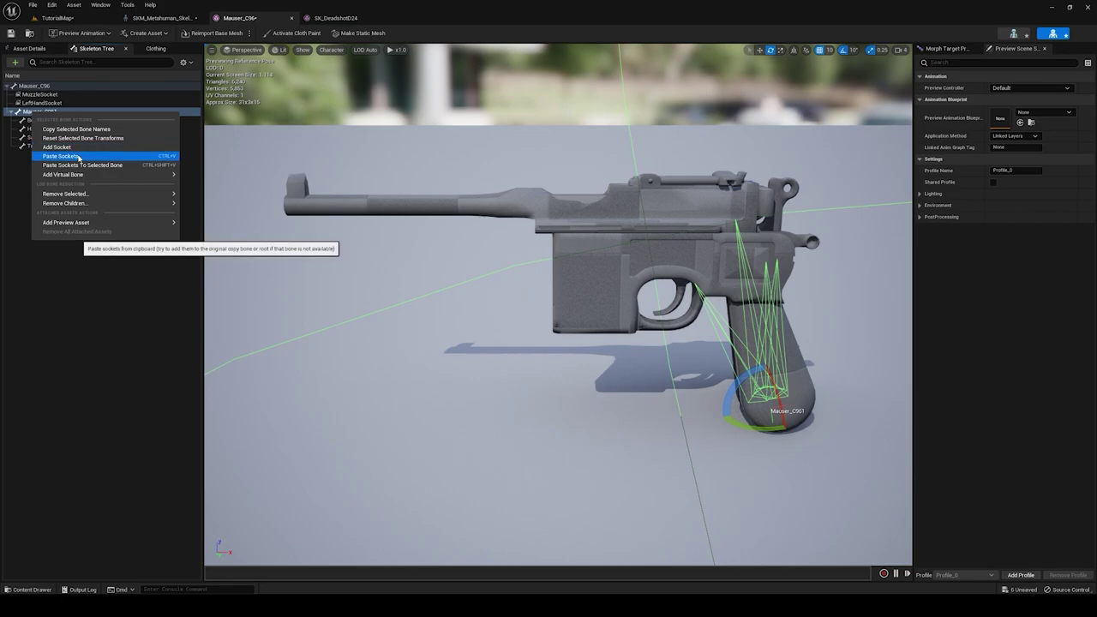
left_click(78, 157)
Step: Copy MagSocket from SK_DeadshotD24 and paste it into the Mauser_C96 skeleton
left_click(332, 17)
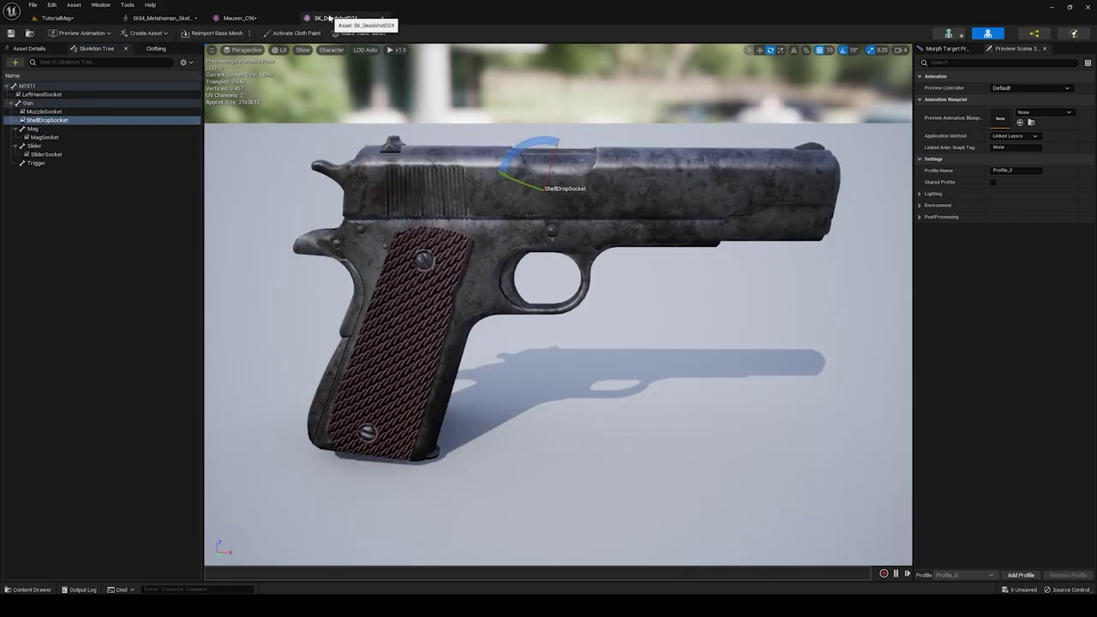
right_click(46, 138)
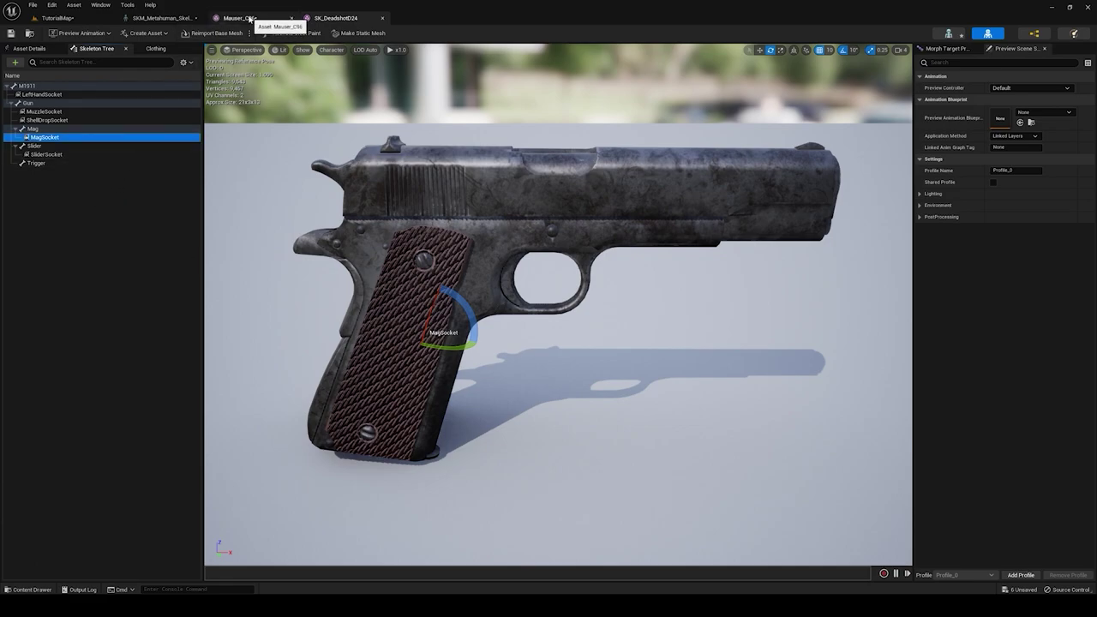
left_click(240, 18)
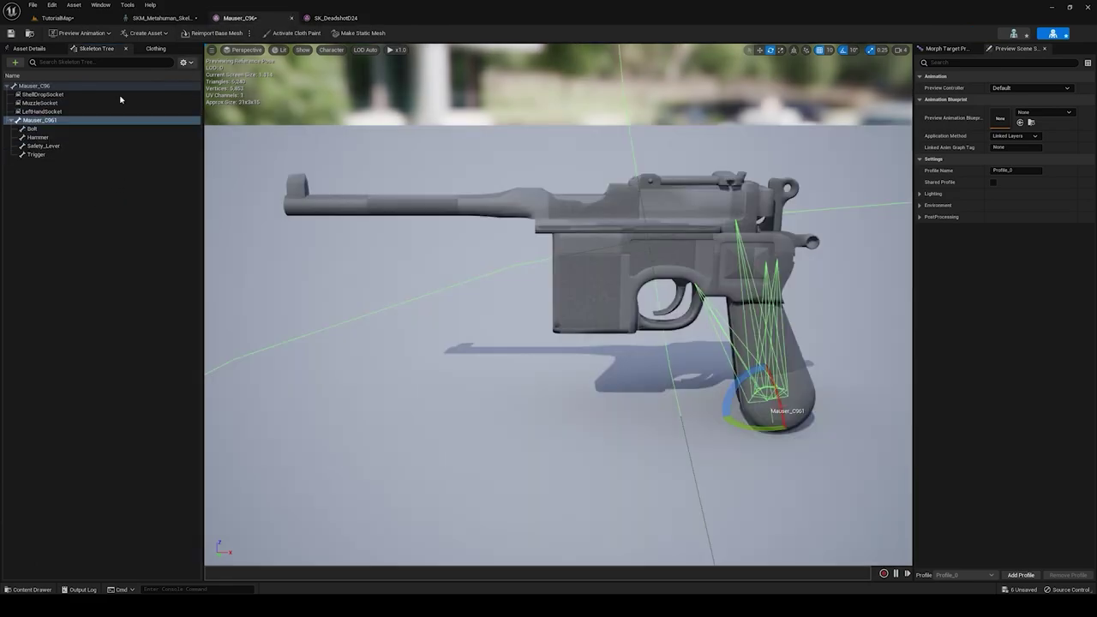
left_click(45, 141)
left_click(50, 156)
left_click(44, 171)
left_click(43, 147)
left_click(44, 130)
left_click(42, 164)
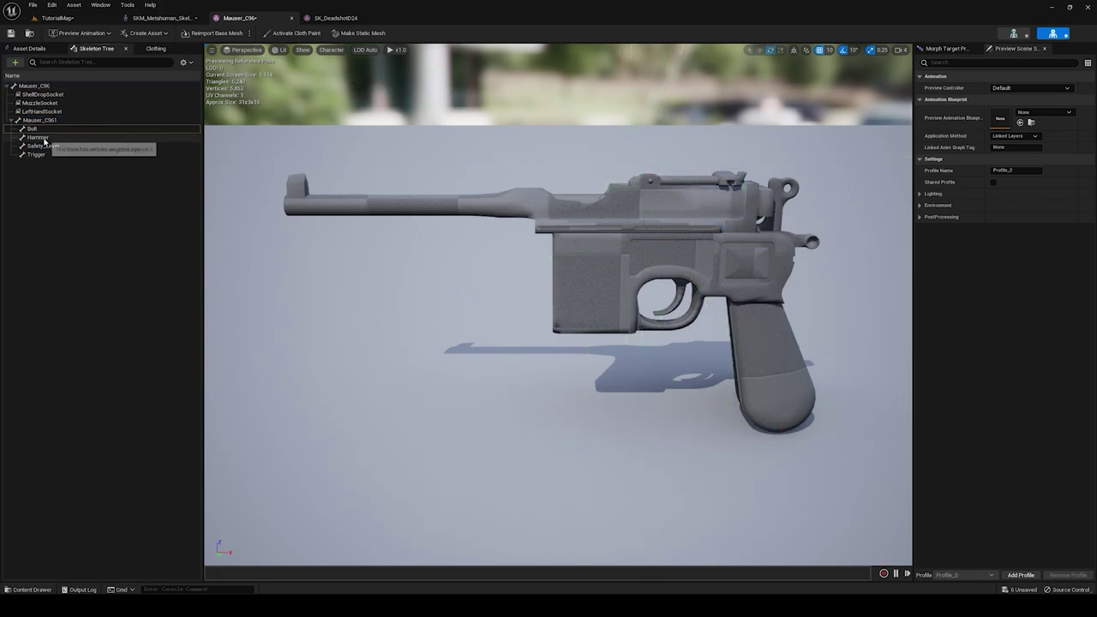
right_click(36, 129)
left_click(65, 176)
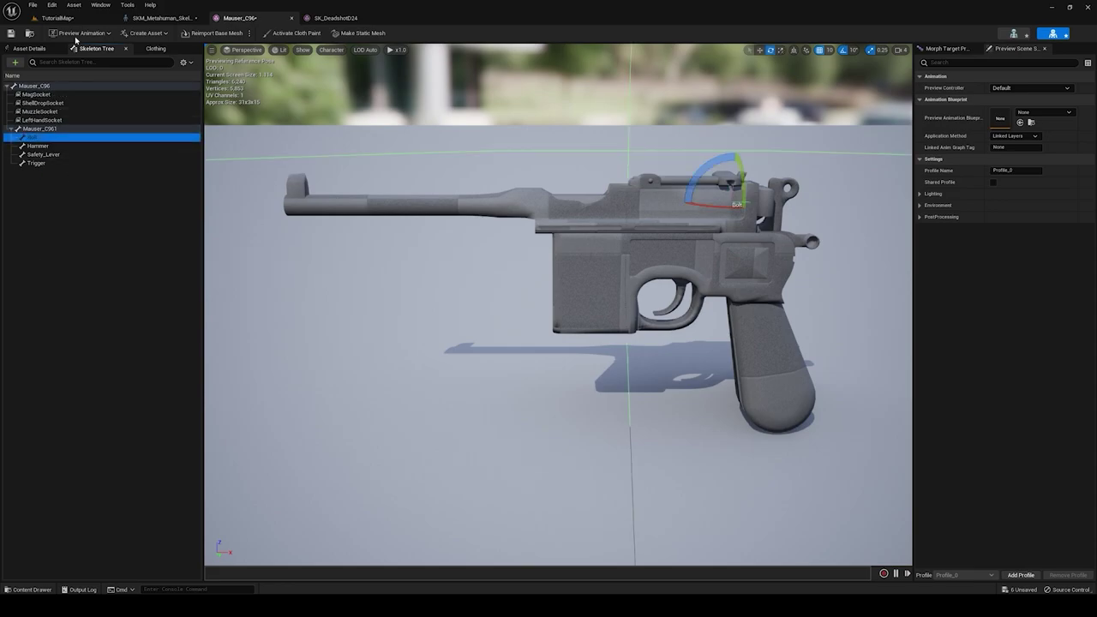
Step: Copy SliderSocket from SK_DeadshotD24 and paste it into the Mauser_C96 skeleton
left_click(336, 17)
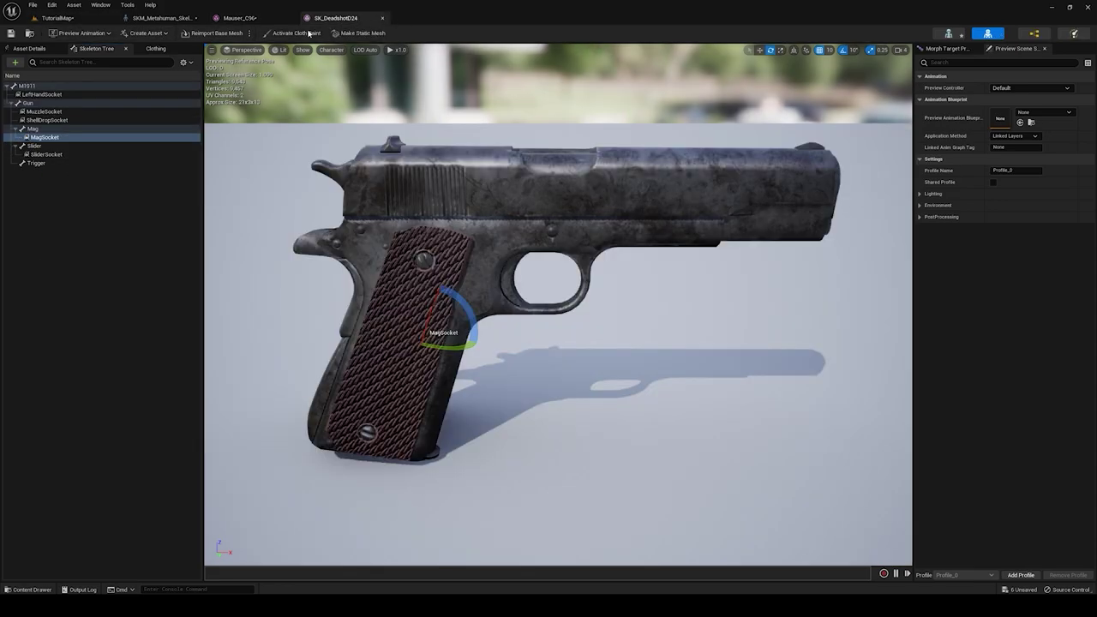
right_click(47, 157)
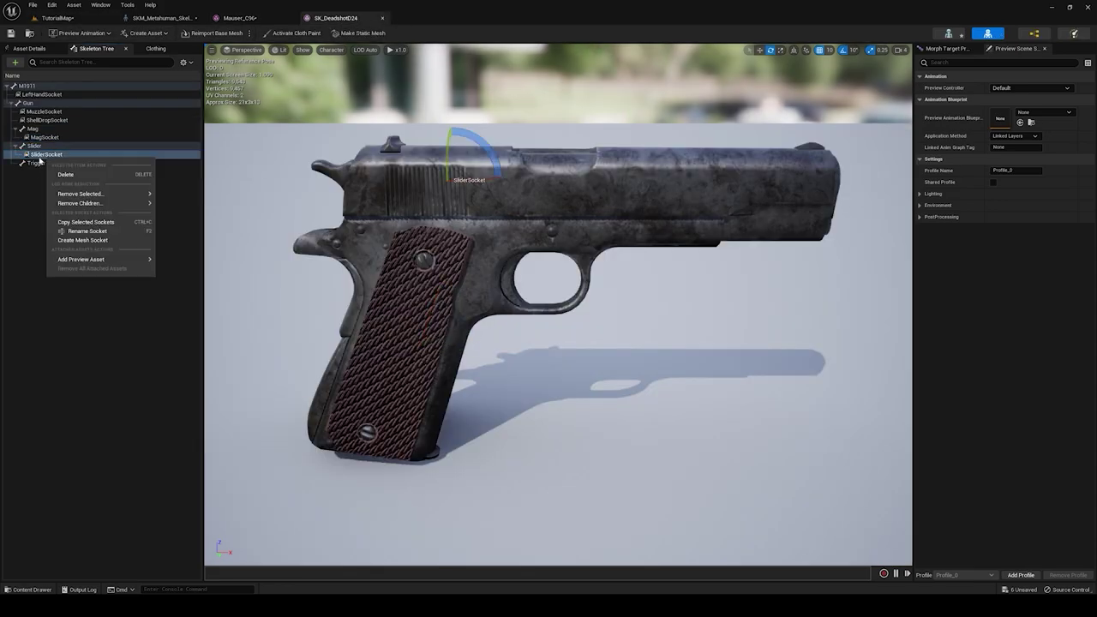
left_click(94, 223)
left_click(249, 17)
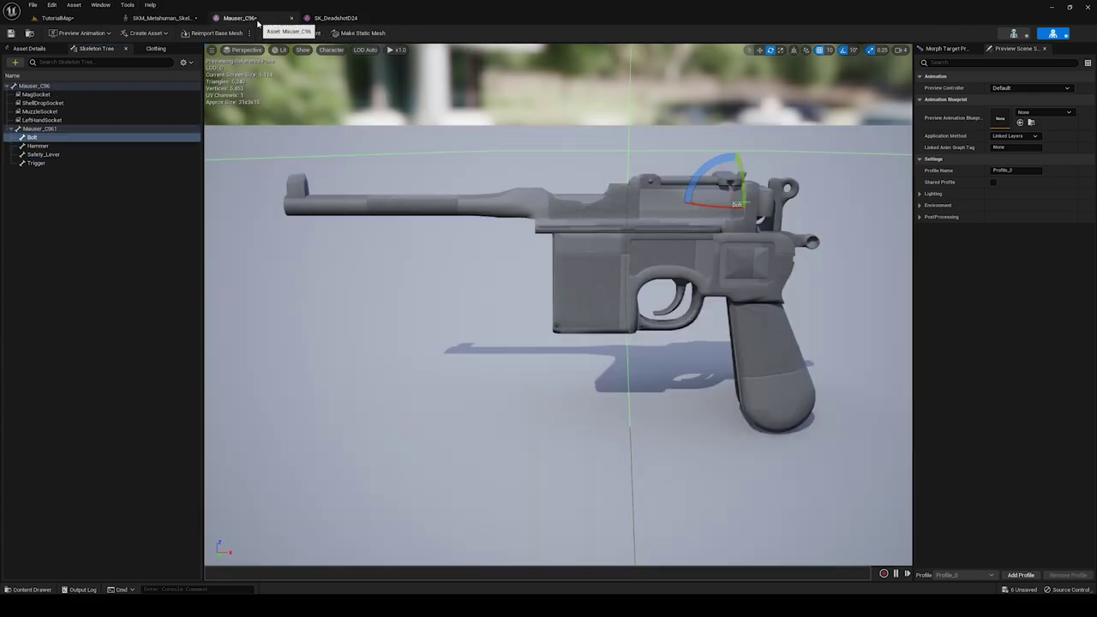
left_click(35, 154)
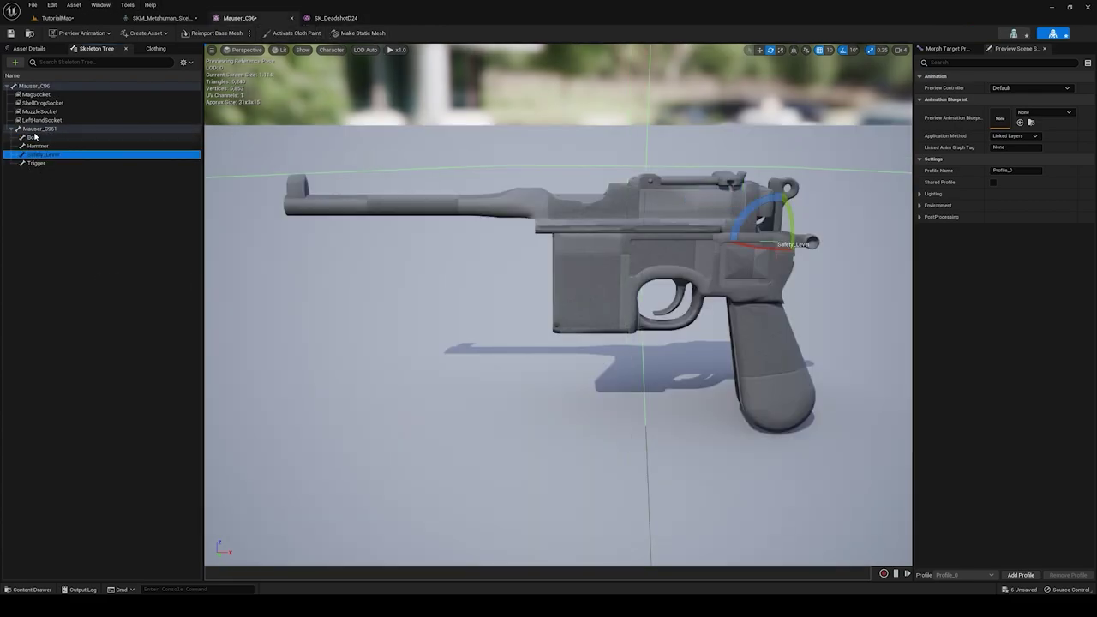
right_click(34, 152)
left_click(76, 200)
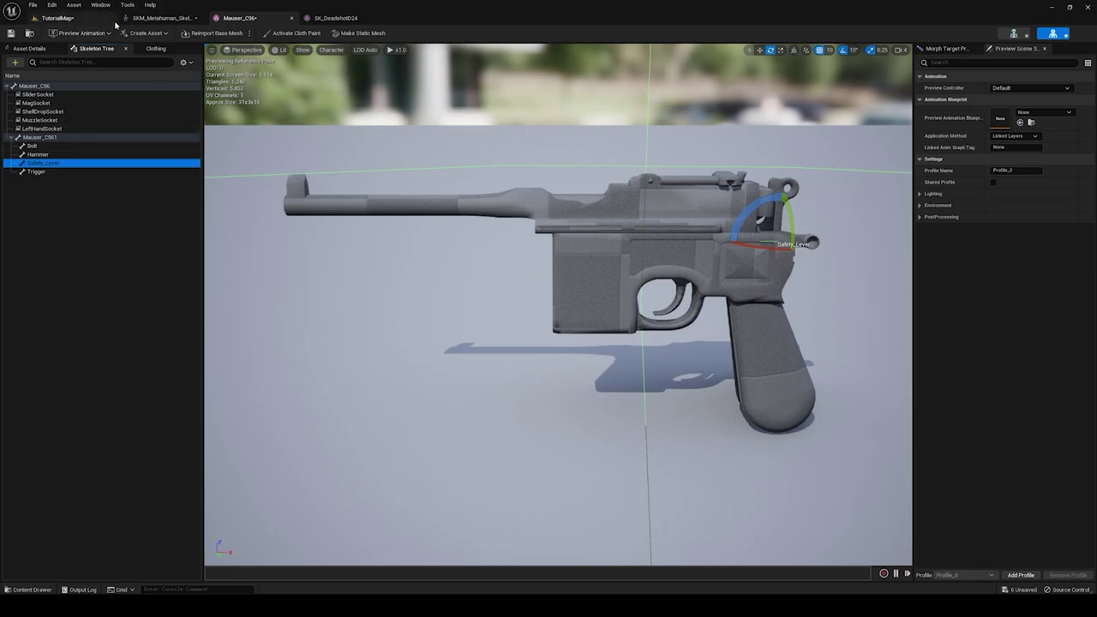
Step: Return to TutorialMap, clear the asset search and open DT_WeaponTable from the Zombie/Blueprints/Weapon folder
left_click(60, 18)
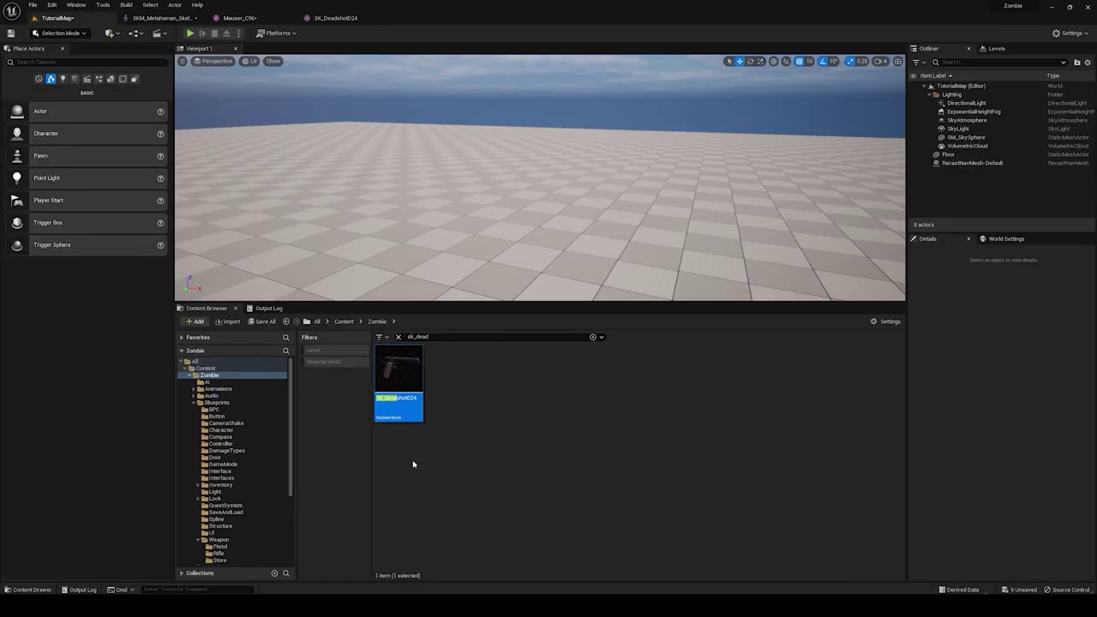
left_click(401, 339)
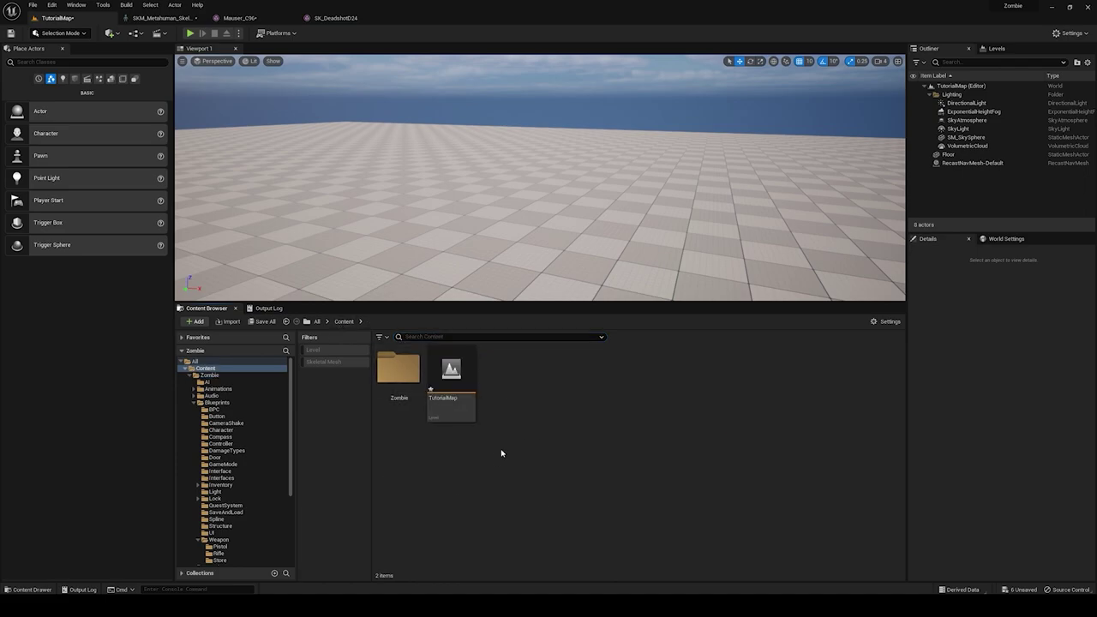
double_click(575, 368)
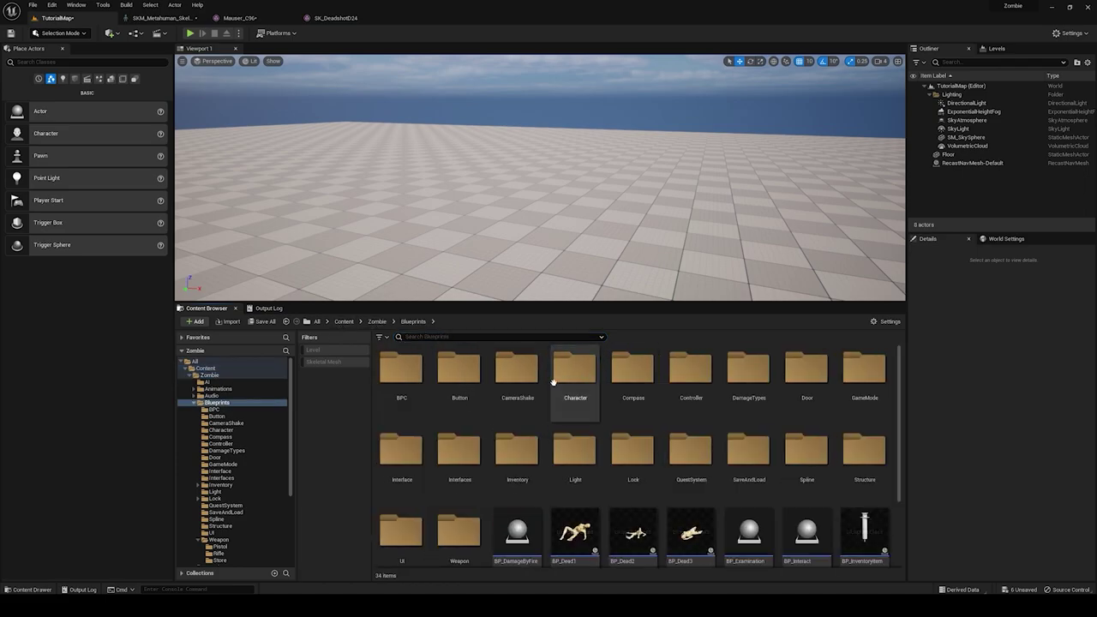
double_click(460, 532)
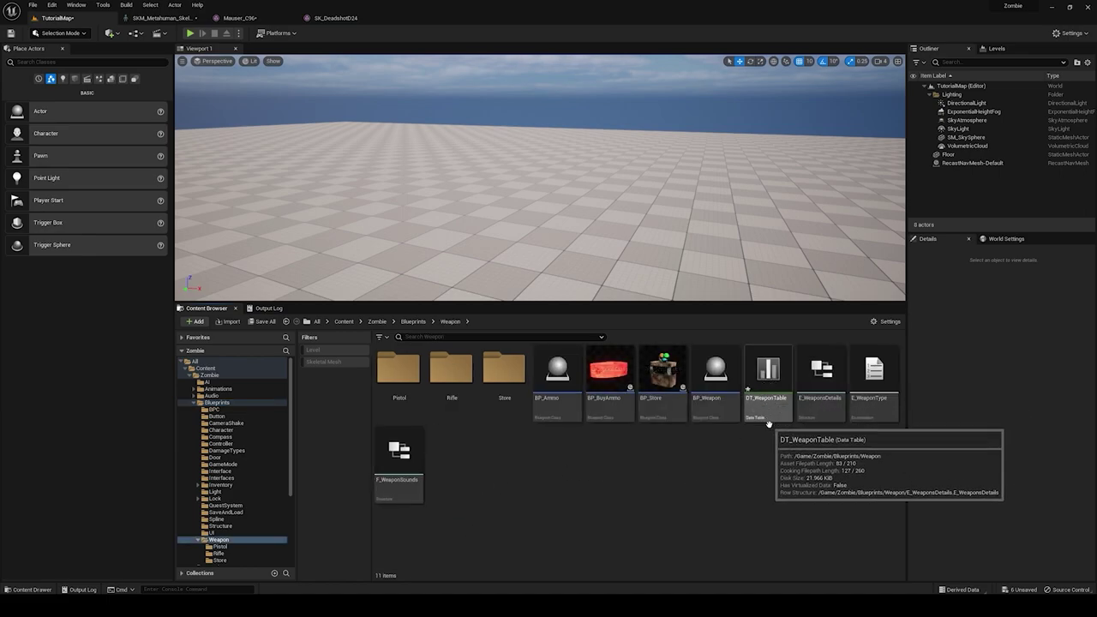
double_click(770, 378)
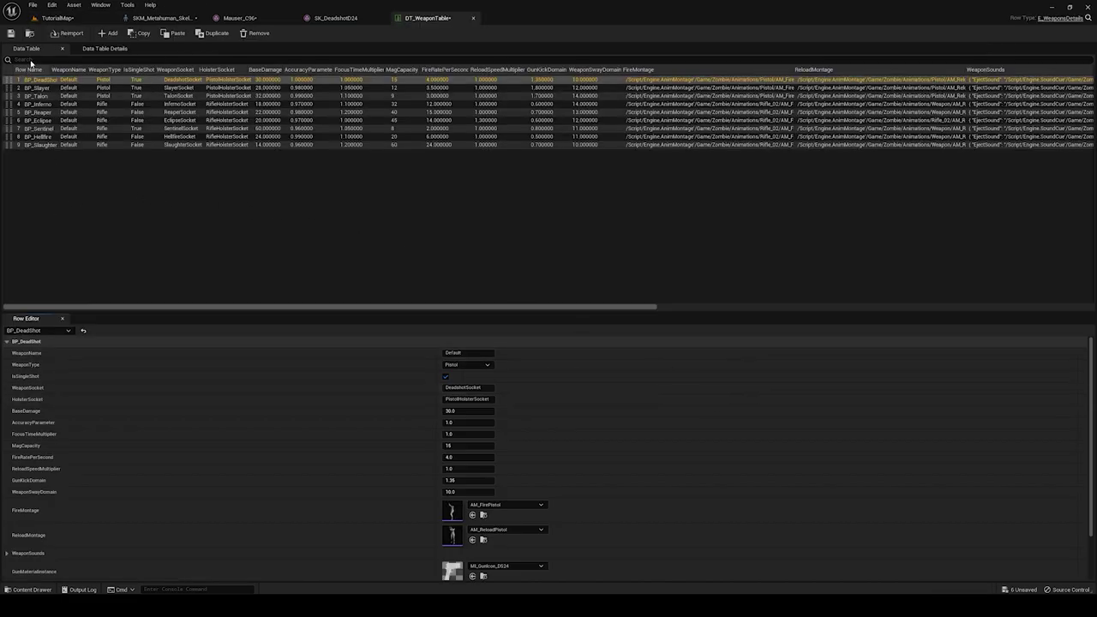
Step: Add a new row to DT_WeaponTable
left_click(106, 35)
left_click(39, 155)
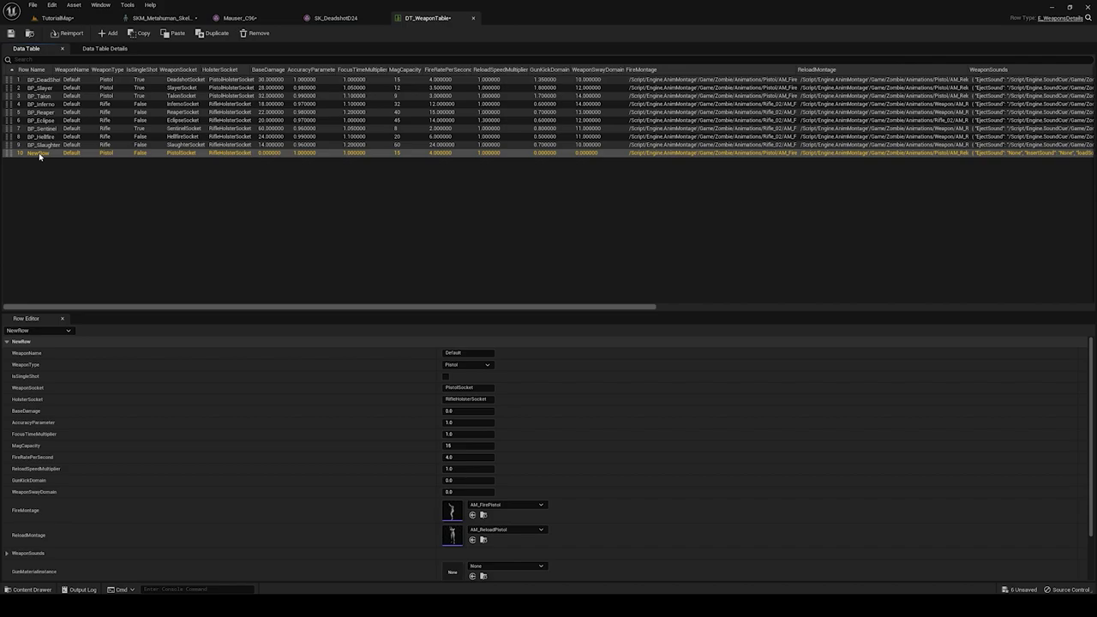
double_click(41, 154)
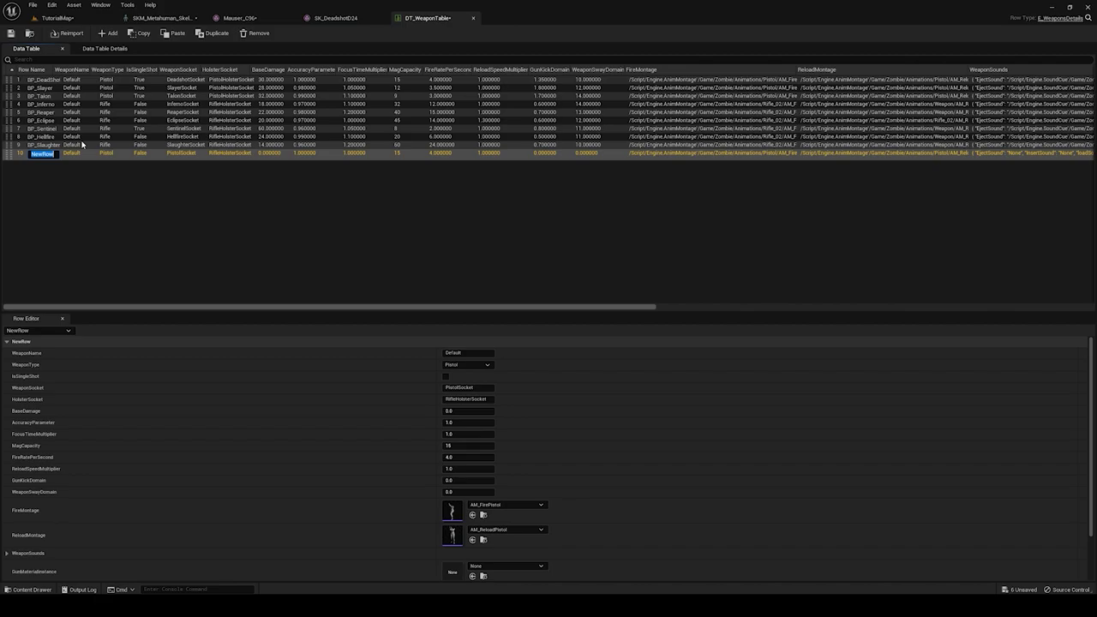
Step: Rename the new weapon table row BP_Mauser, copying the name from the blueprint in the Weapon/Pistol folder
left_click(57, 18)
left_click(394, 405)
double_click(394, 406)
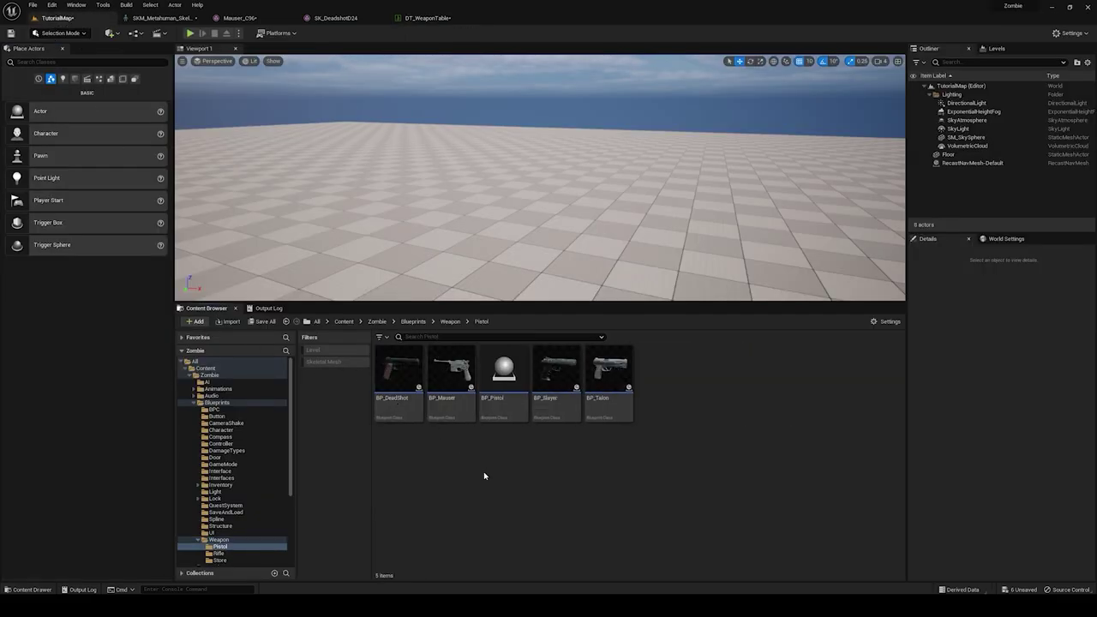
left_click(457, 415)
key("F2")
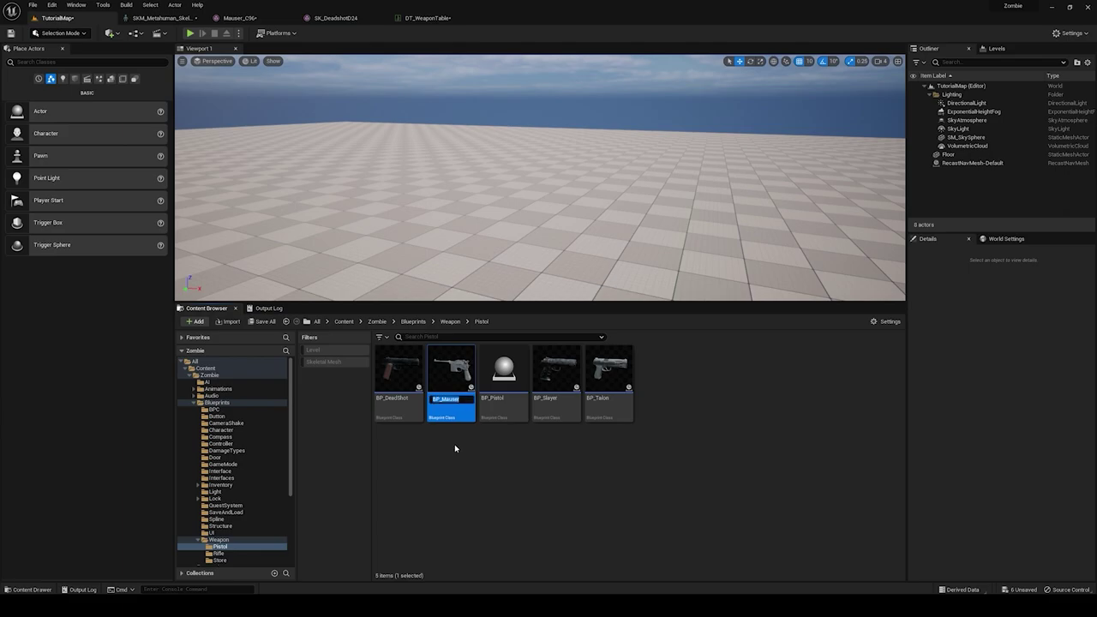
left_click(456, 383)
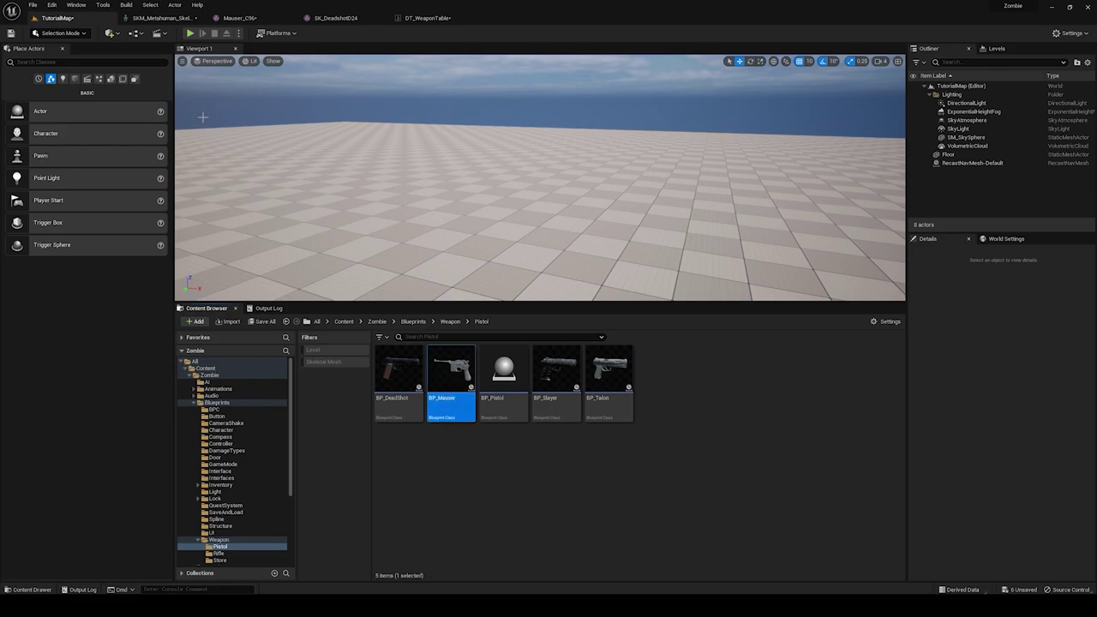
left_click(228, 16)
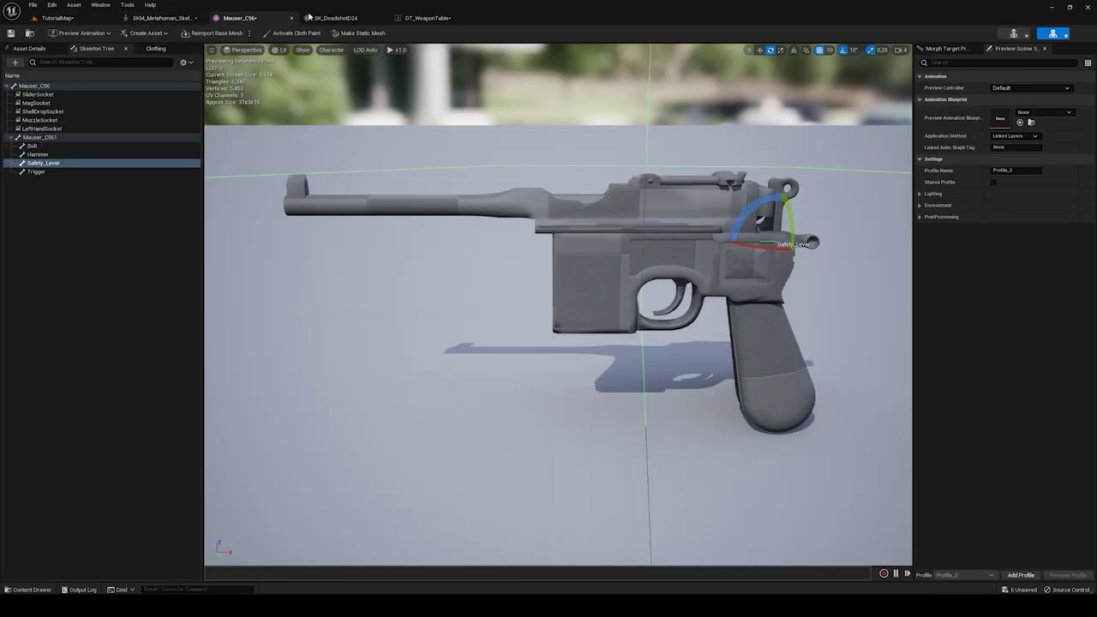
left_click(433, 21)
double_click(38, 153)
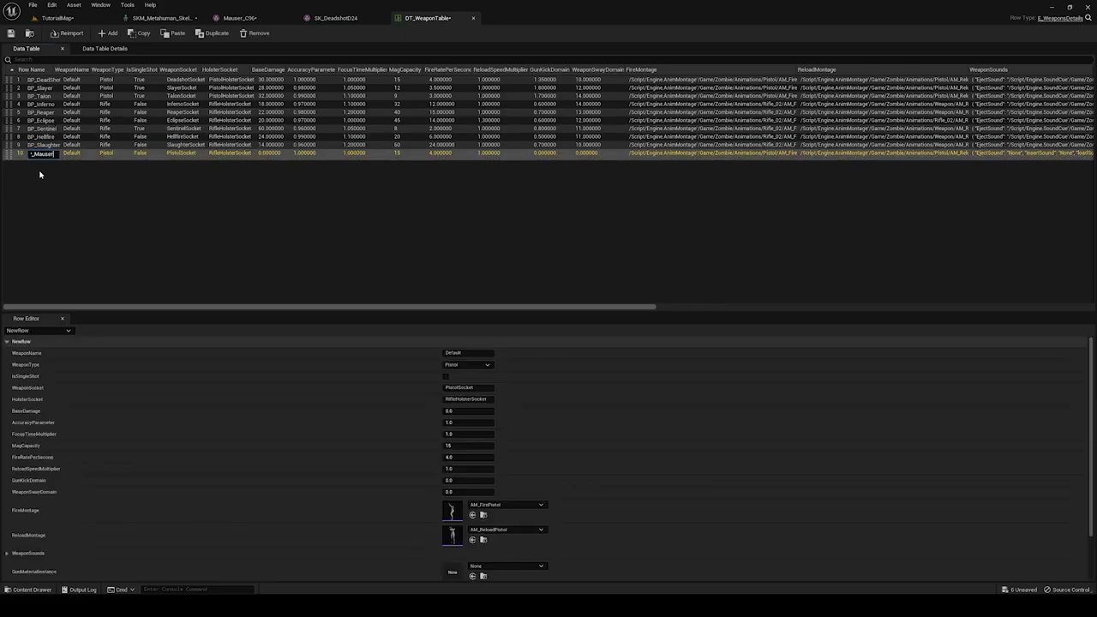
key("Return")
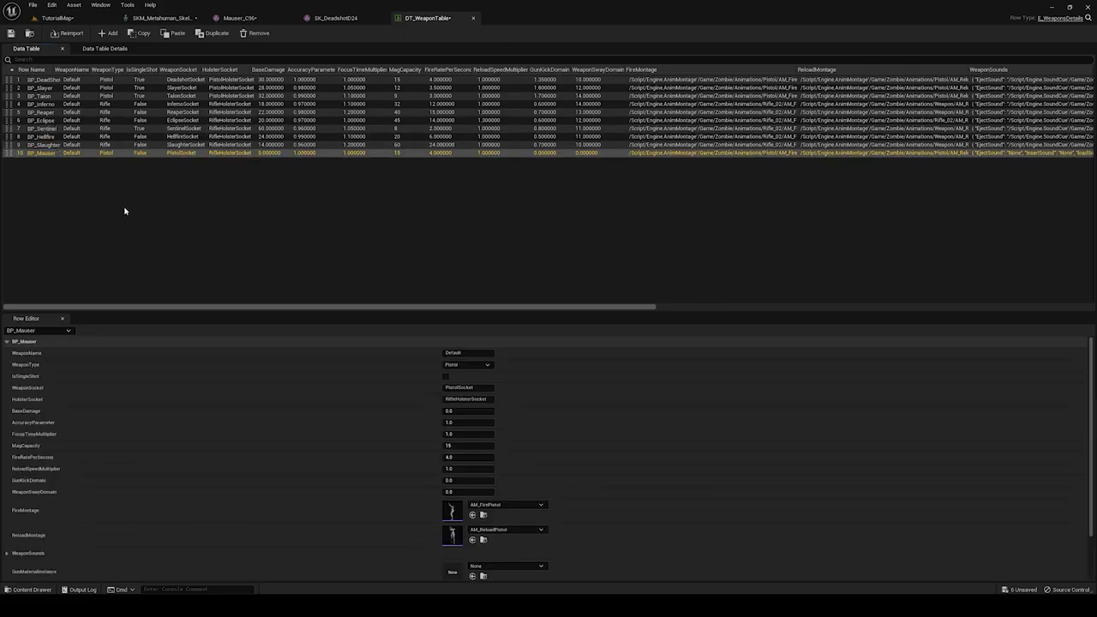
Step: Copy the name of the MauserSocket under the right hand bone in the Metahuman skeleton
left_click(463, 387)
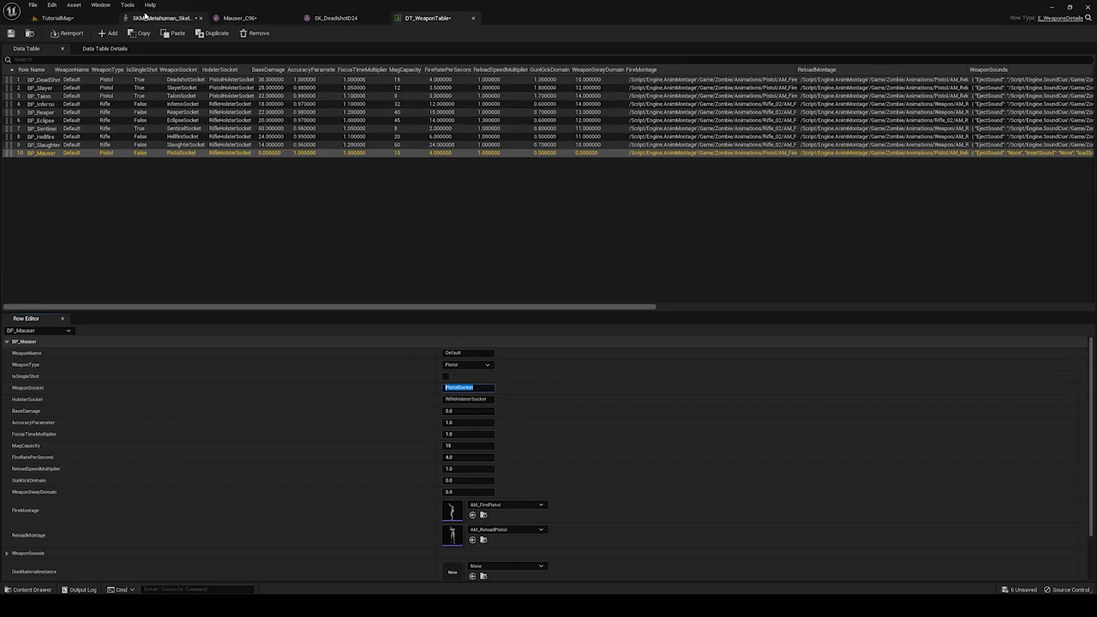
left_click(144, 18)
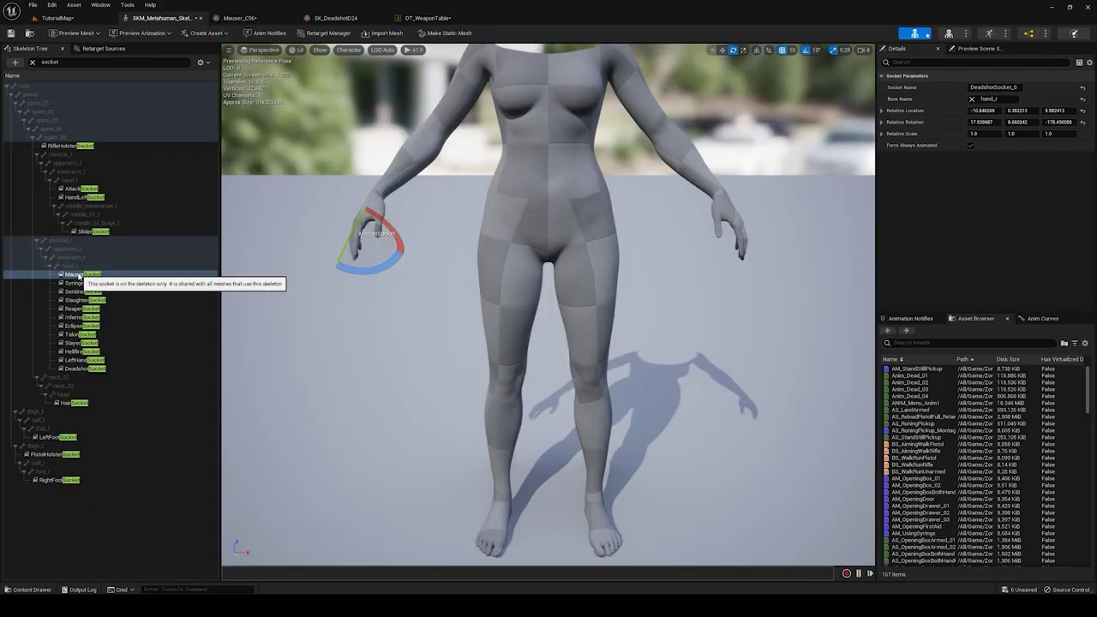
left_click(83, 275)
left_click(83, 275)
key("ctrl+c")
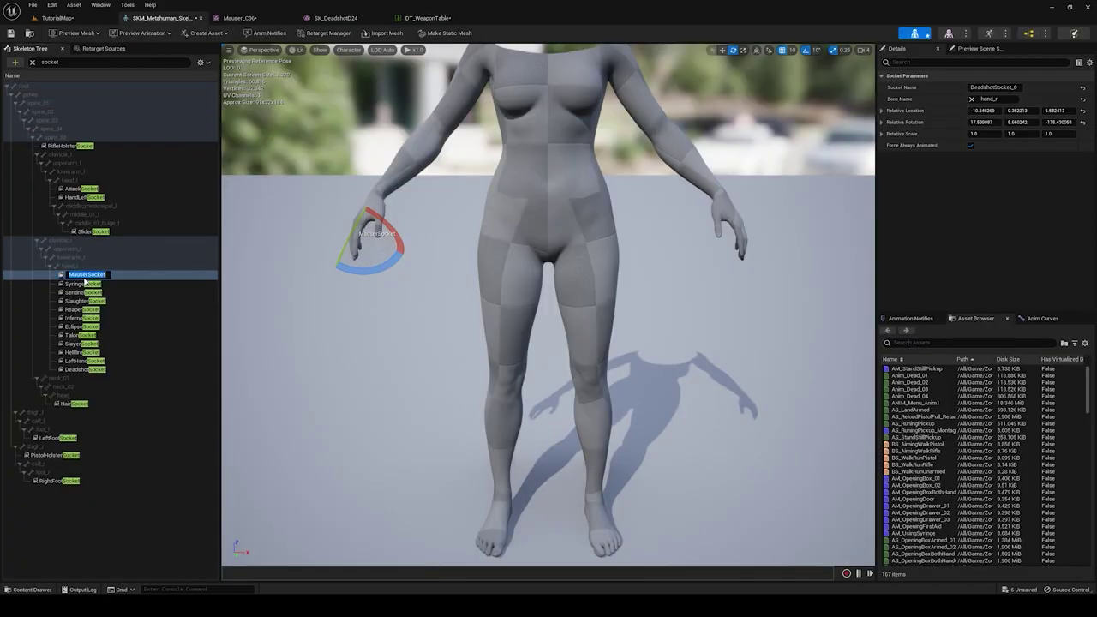
right_click(84, 276)
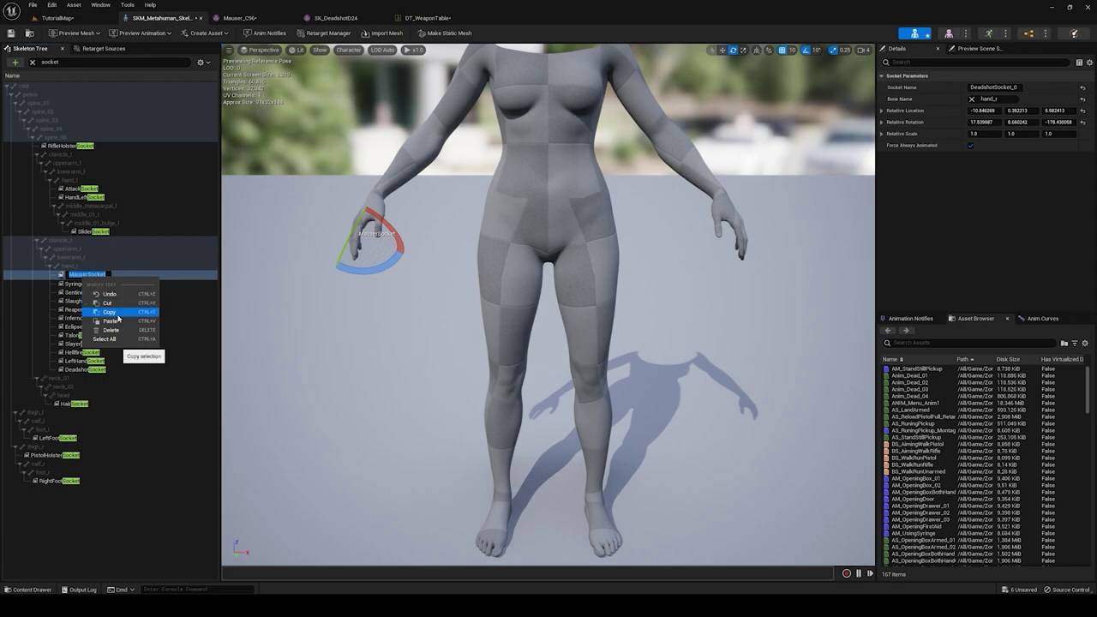
left_click(108, 312)
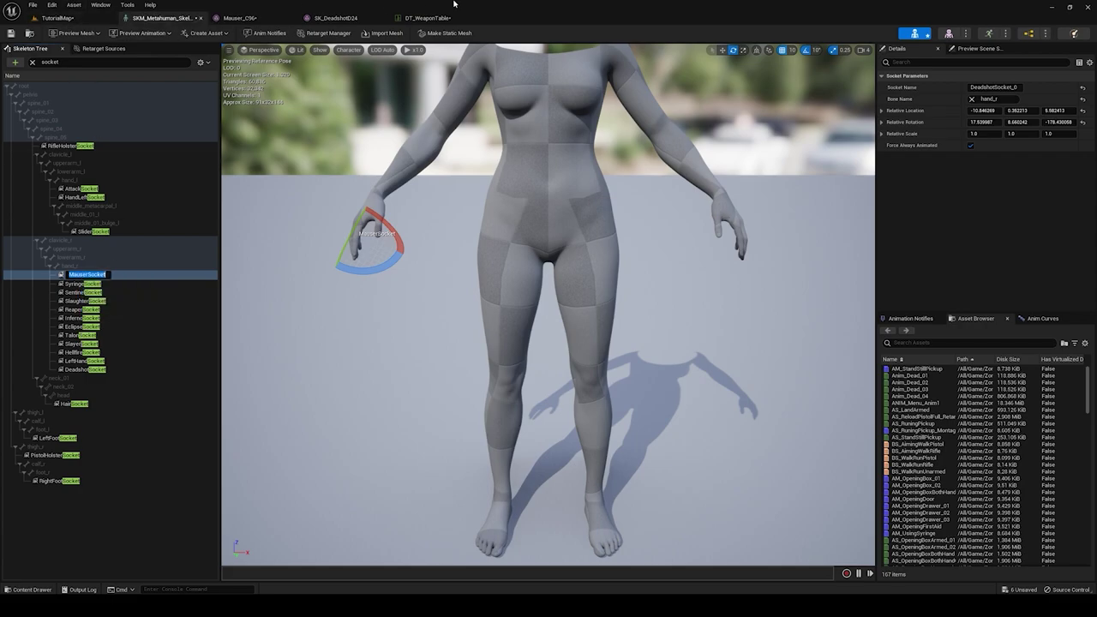
Step: Set the WeaponSocket of the BP_Mauser row in DT_WeaponTable to MauserSocket
left_click(428, 17)
left_click(482, 387)
left_click_drag(483, 388, 369, 383)
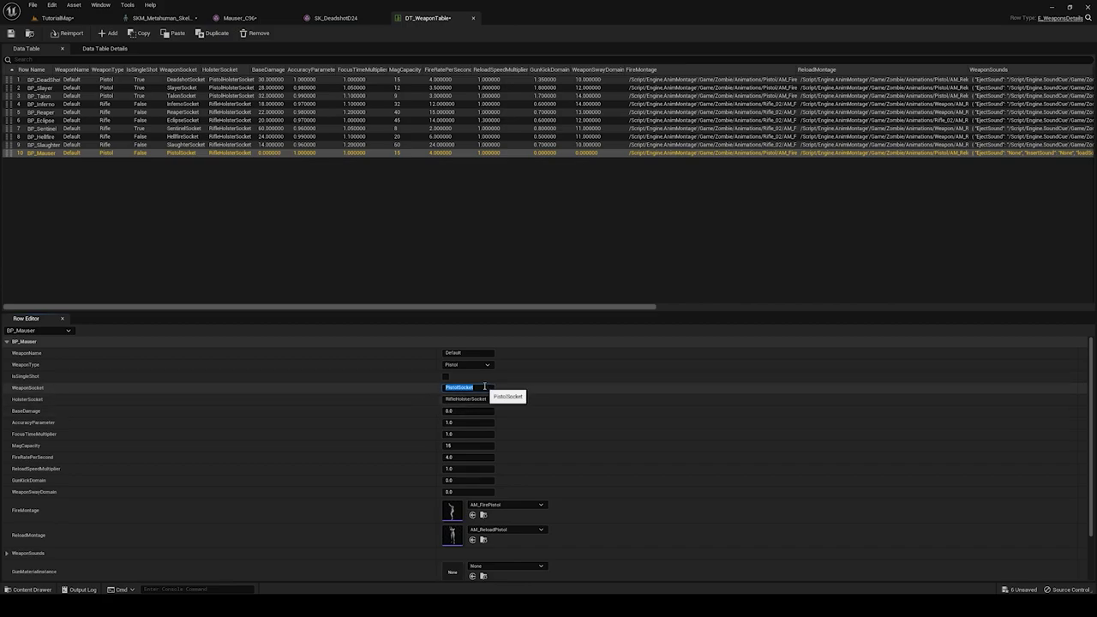
key("ctrl+v")
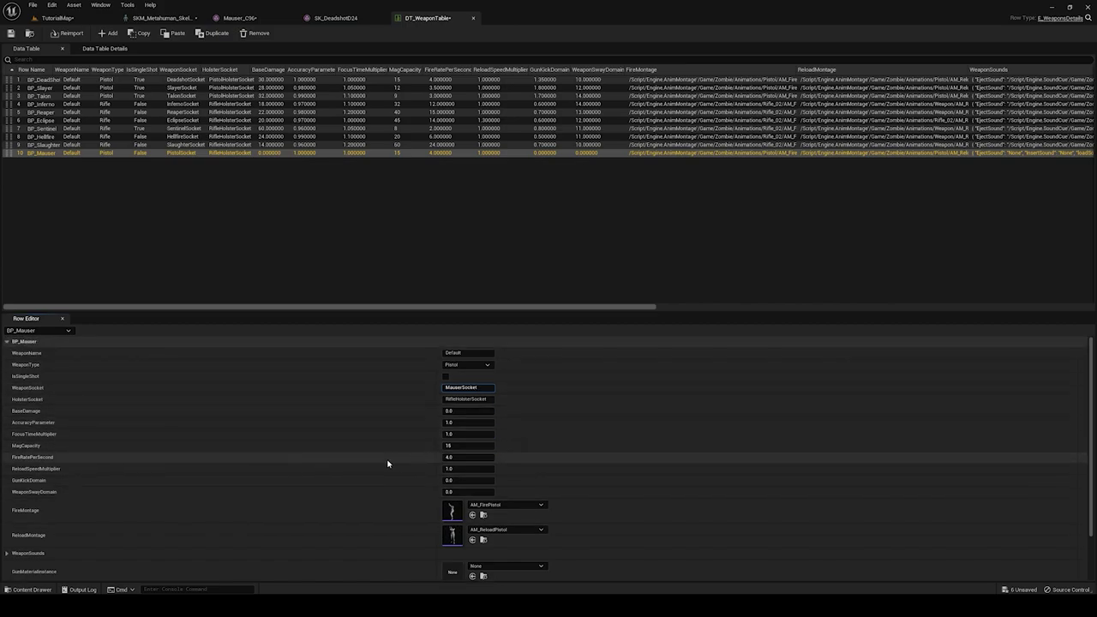
key("Return")
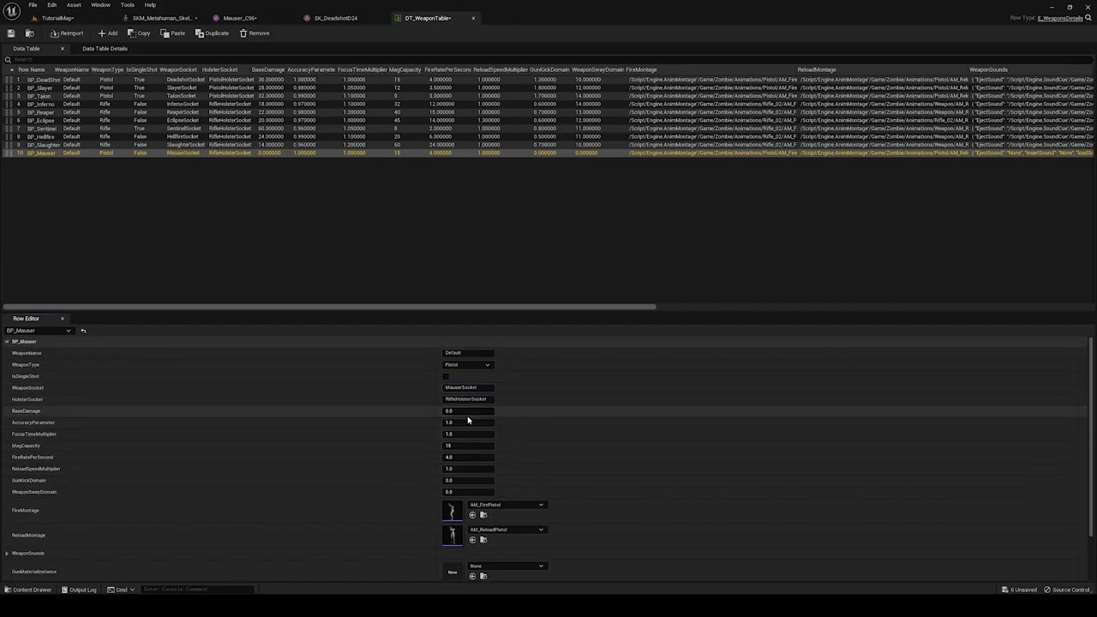
Step: Set the BP_Mauser row's BaseDamage to 55 and its MagCapacity to 5
left_click(469, 412)
type("55")
scroll(425, 420, "down", 2)
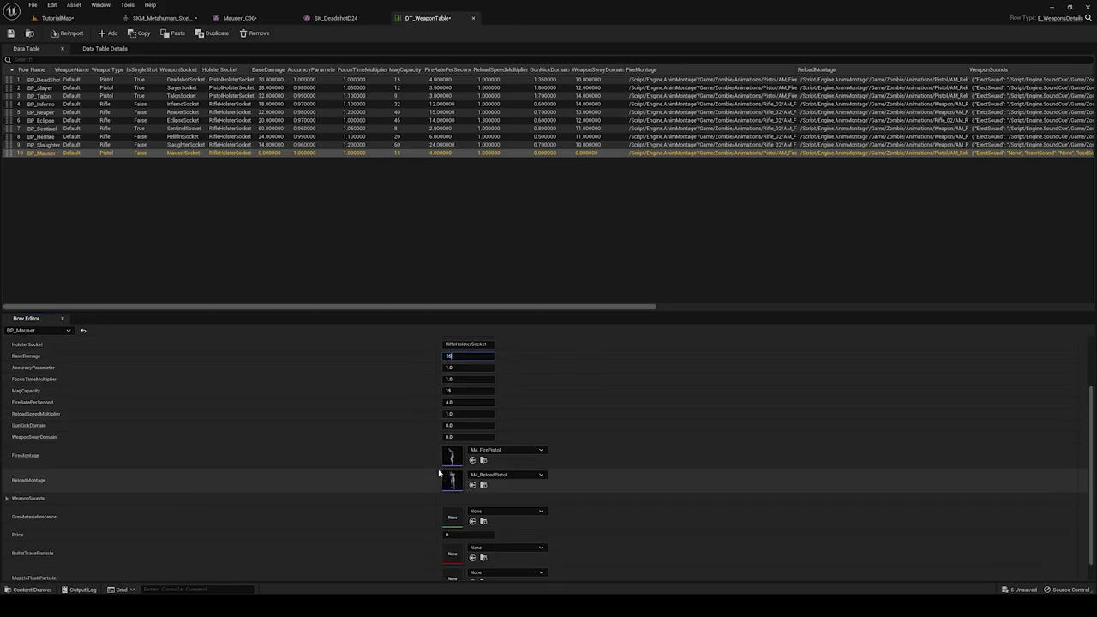
scroll(437, 467, "up", 1)
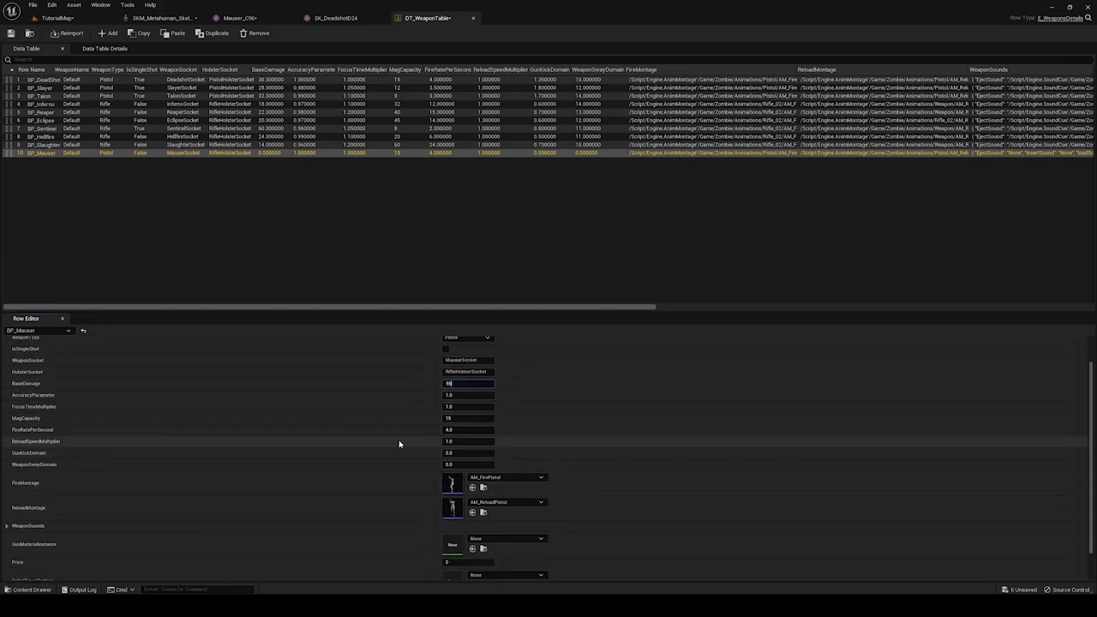
left_click(456, 419)
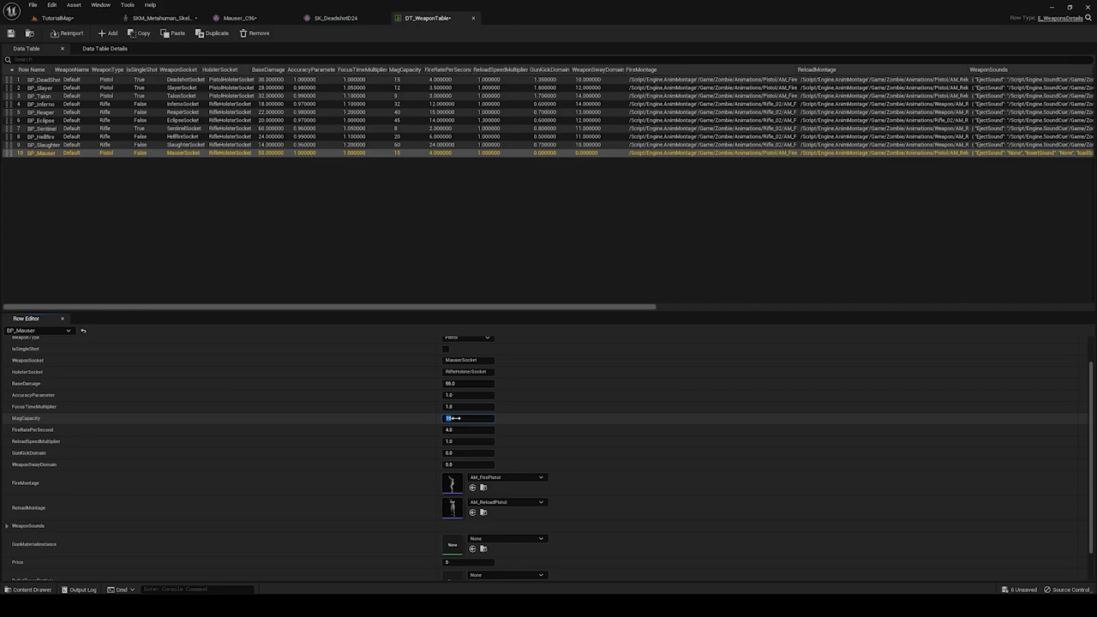
scroll(433, 444, "down", 2)
scroll(215, 409, "up", 2)
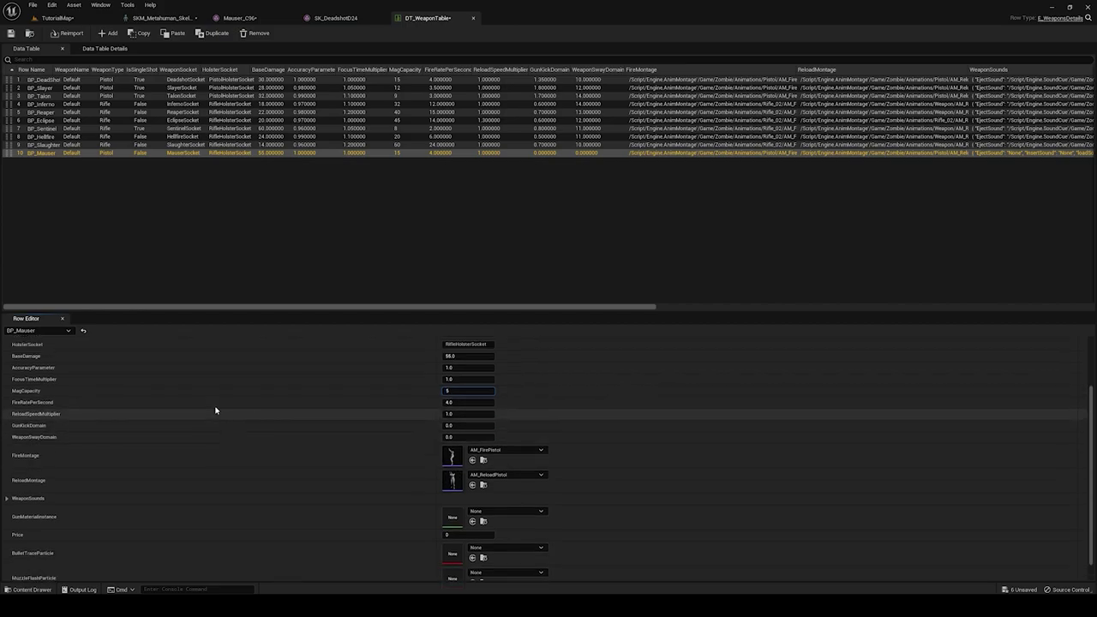
Step: Set the BulletTraceParticle of the BP_Mauser row to NS_BulletTrace_01
scroll(257, 424, "down", 4)
scroll(145, 424, "up", 4)
scroll(132, 426, "down", 1)
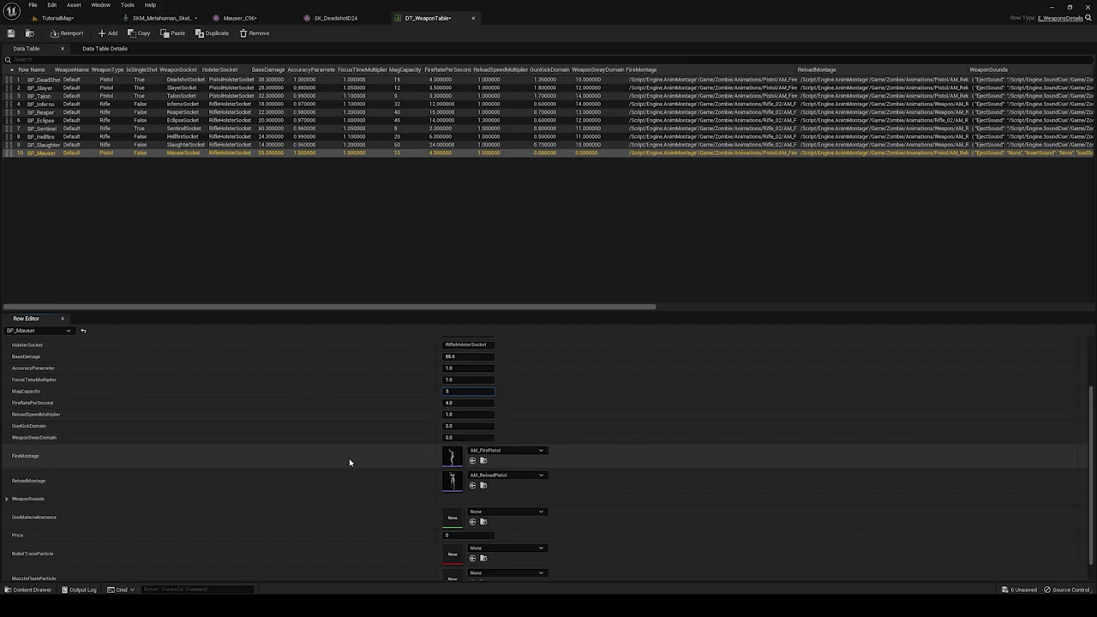
scroll(280, 443, "down", 1)
scroll(163, 421, "up", 3)
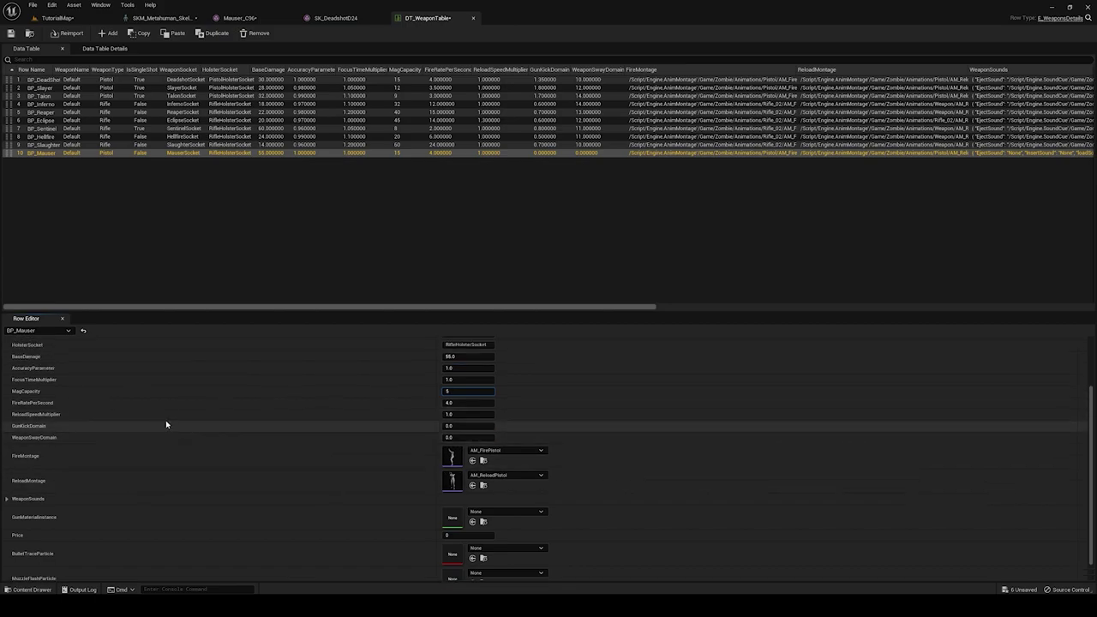
scroll(257, 475, "down", 3)
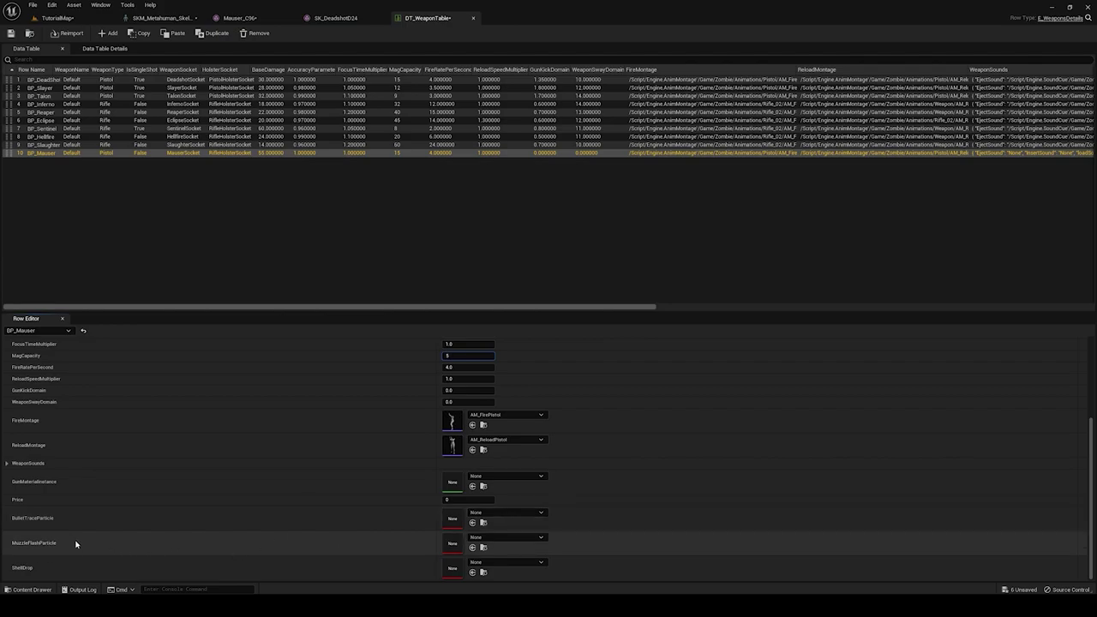
left_click(507, 538)
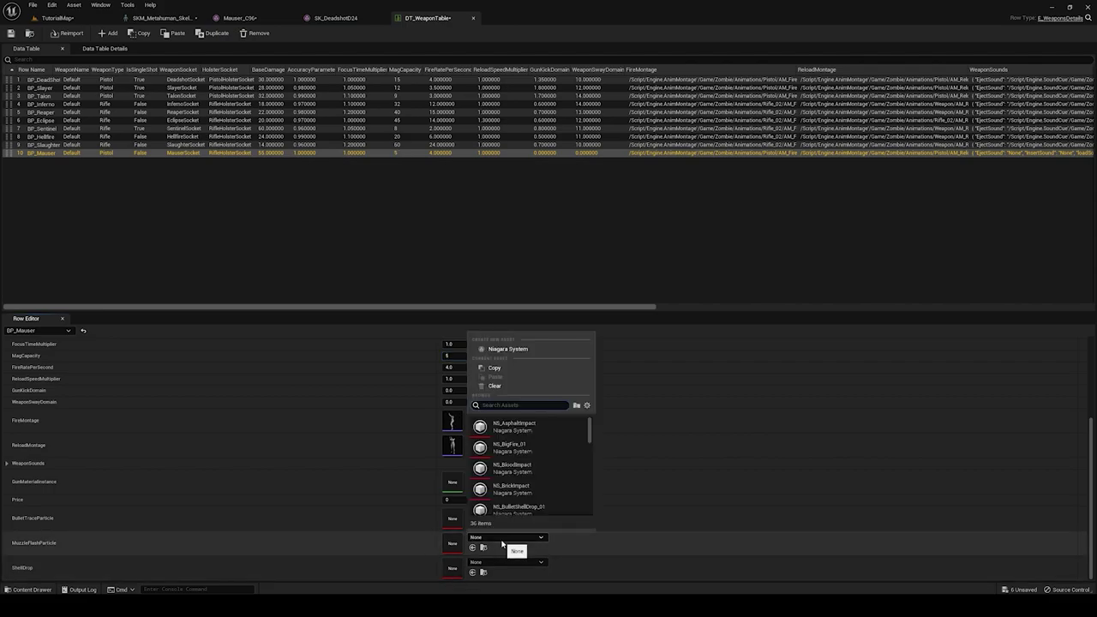
left_click(477, 516)
left_click(498, 514)
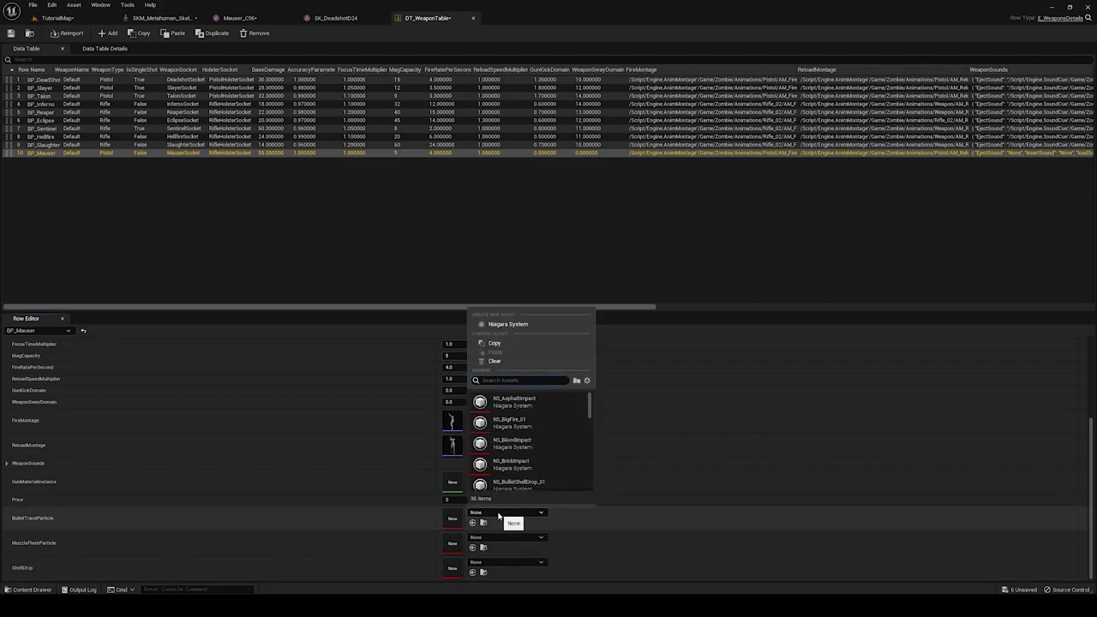
type("trace")
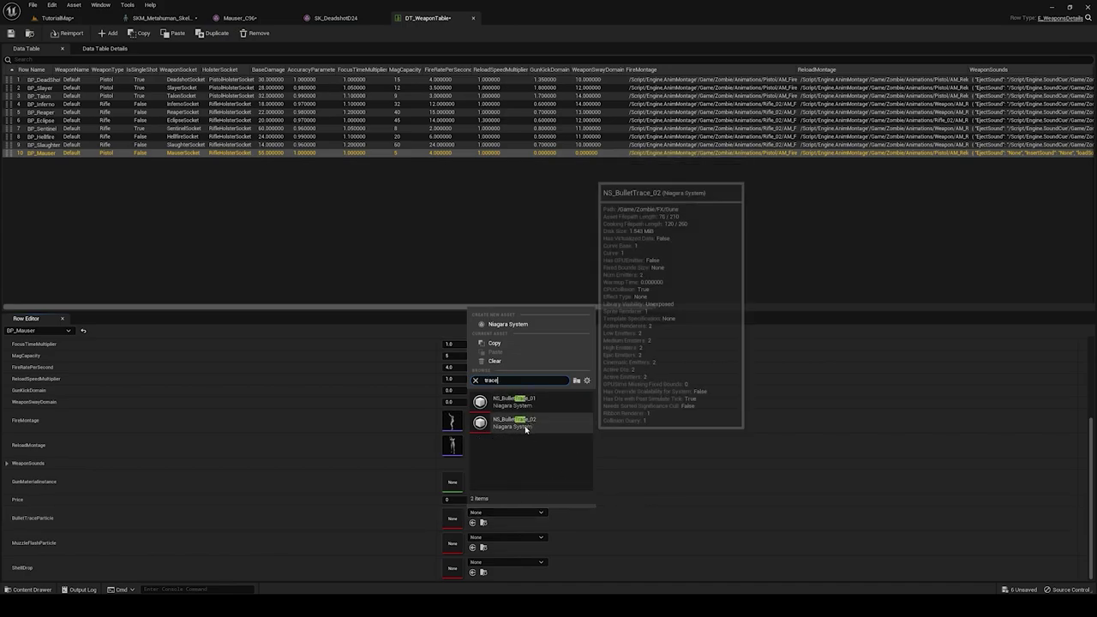
left_click(519, 402)
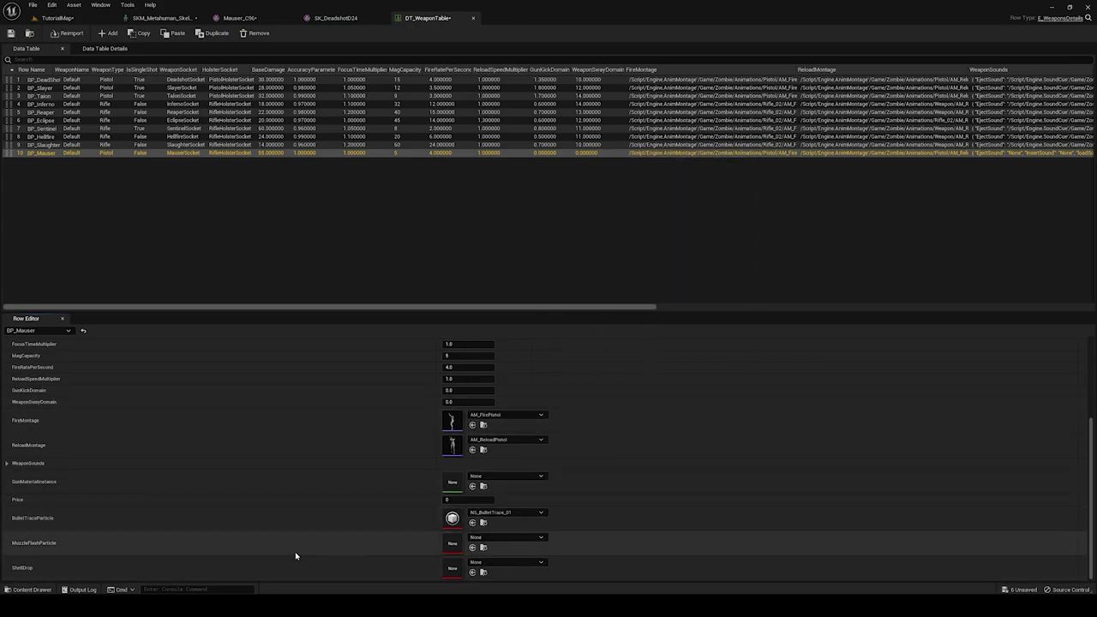
Step: Search the available Niagara systems for a muzzle flash effect for the BP_Mauser row's MuzzleFlashParticle
left_click(490, 537)
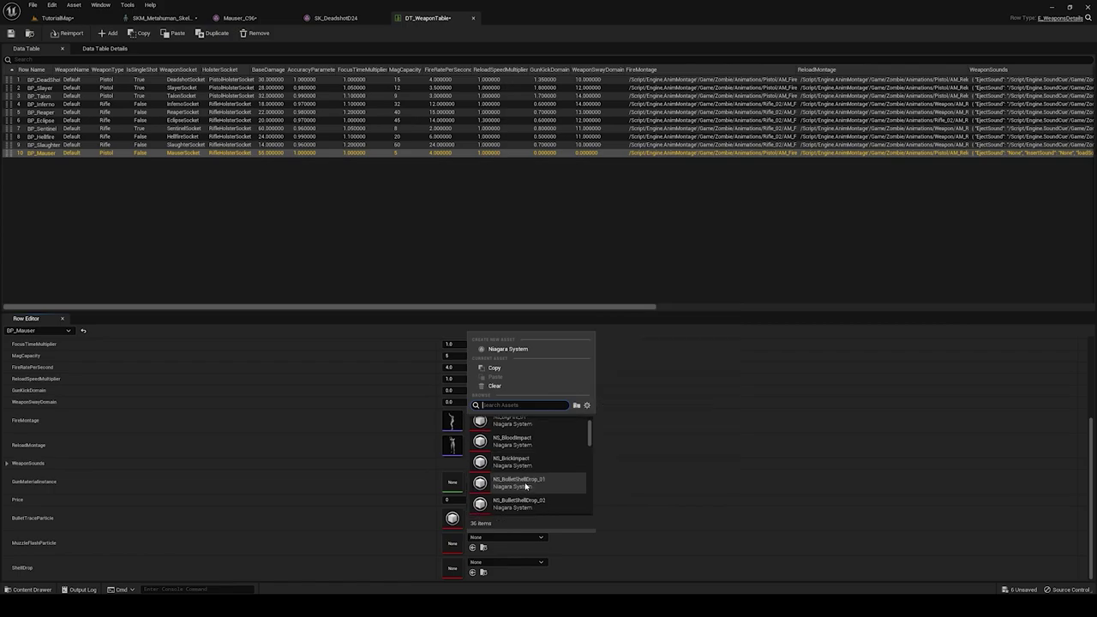
type("muzz")
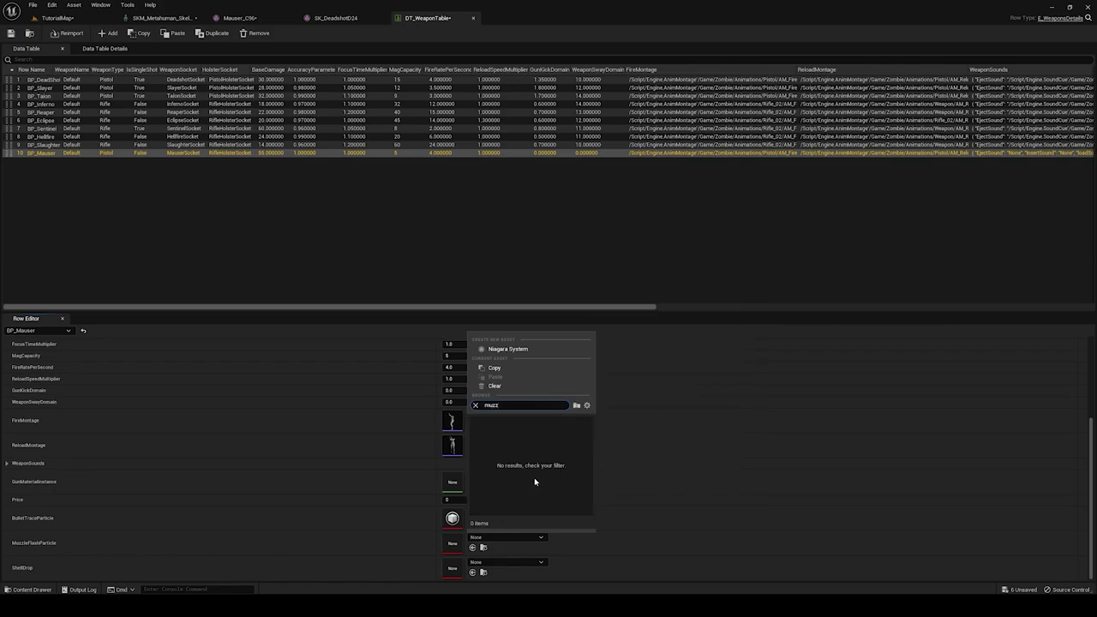
key("BackSpace")
key("BackSpace")
type("l")
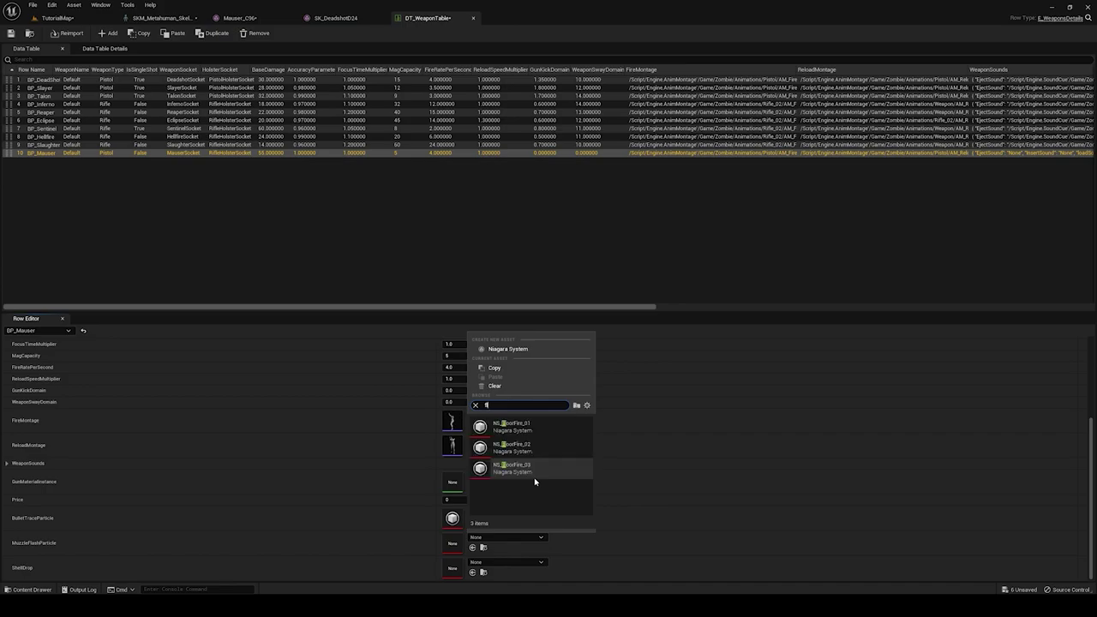
key("BackSpace")
scroll(540, 489, "down", 1)
scroll(545, 497, "down", 5)
scroll(569, 500, "down", 3)
scroll(591, 497, "down", 5)
scroll(526, 495, "up", 4)
left_click(285, 568)
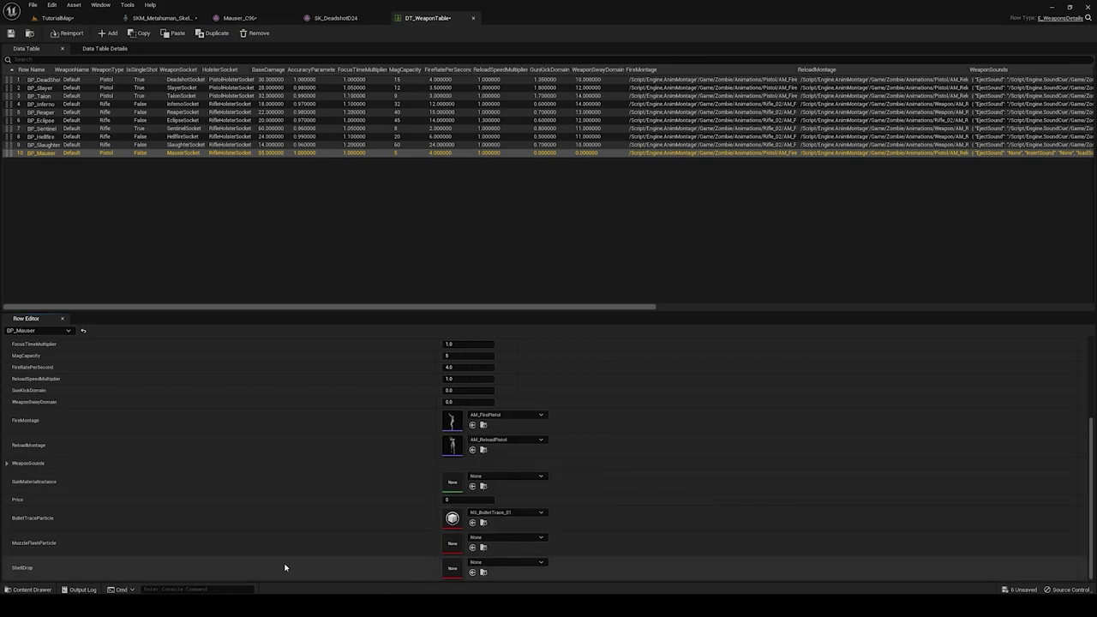
Step: Set the BP_Mauser row's ShellDrop to NS_BulletShellDrop_01 and look through the systems offered for MuzzleFlashParticle
left_click(510, 566)
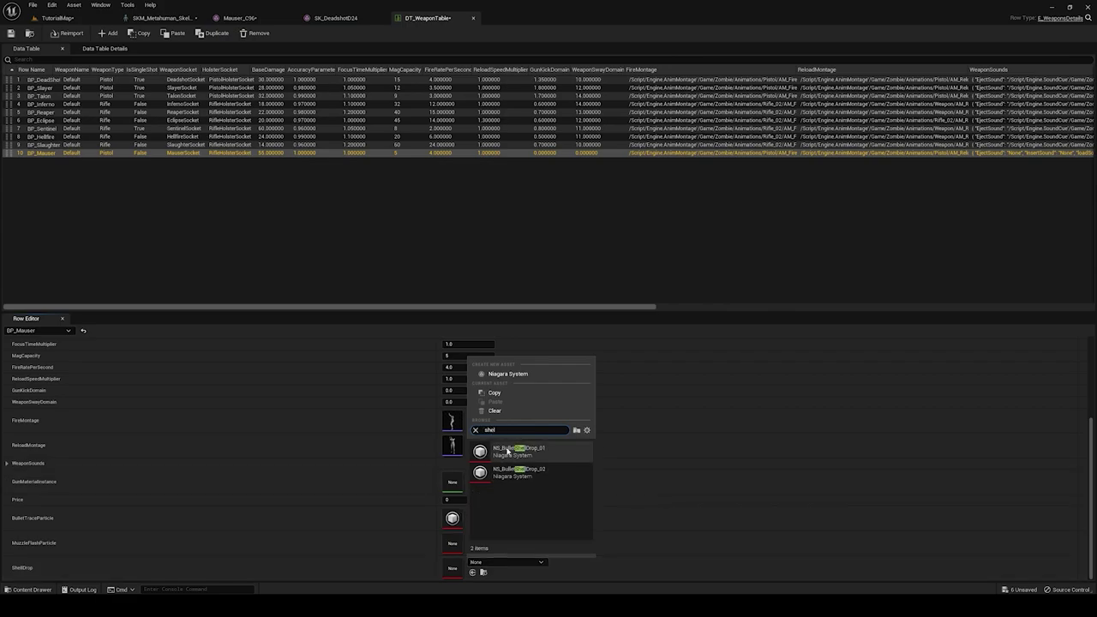
left_click(519, 451)
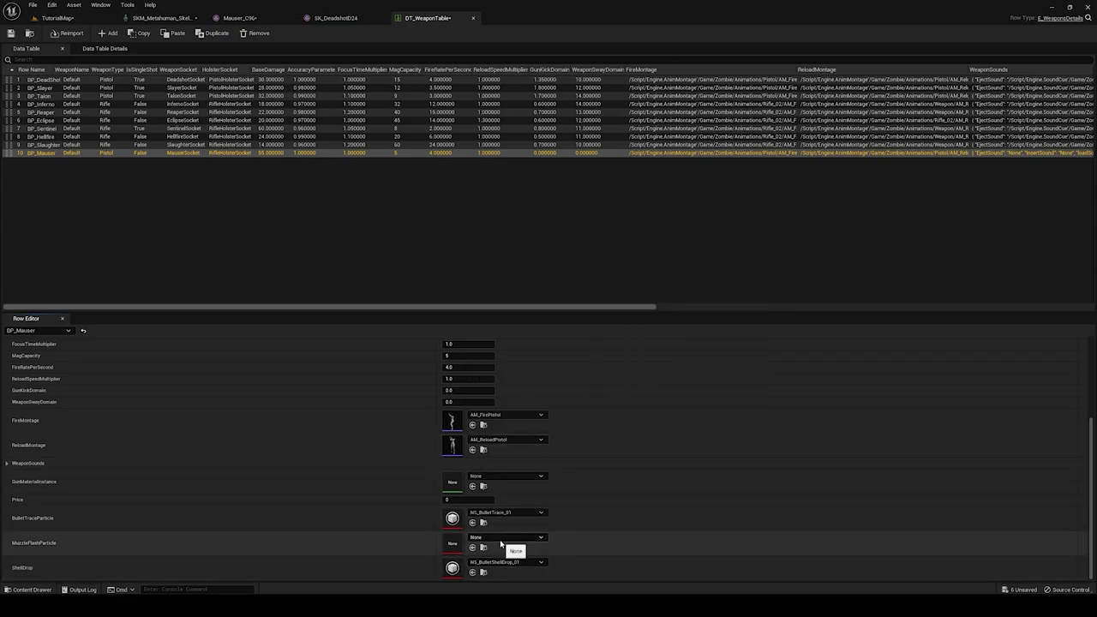
left_click(502, 543)
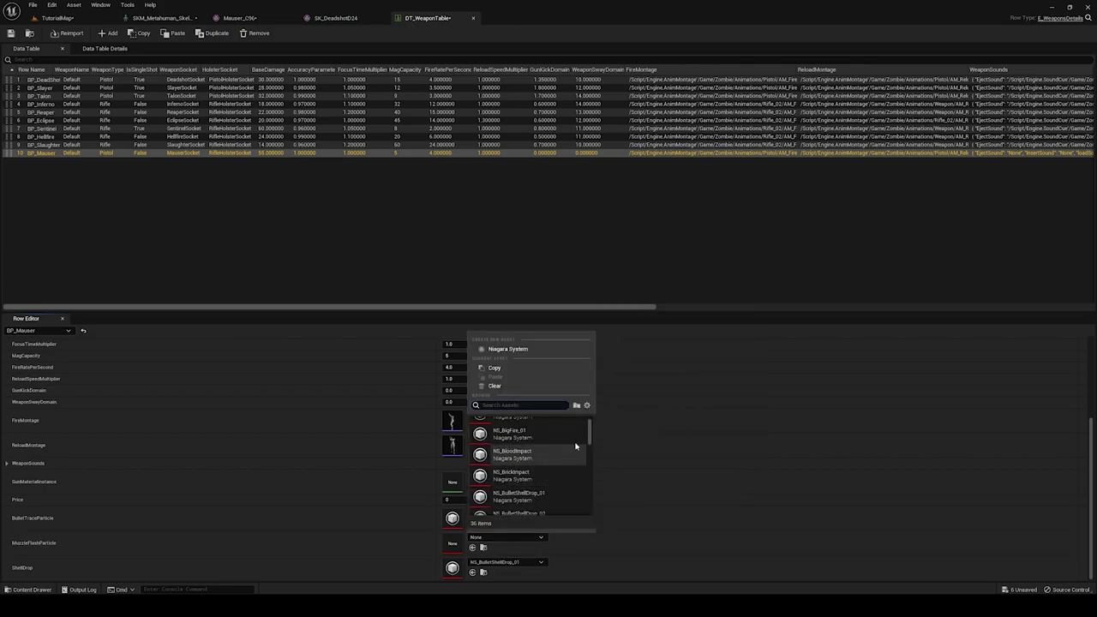
left_click_drag(590, 433, 589, 490)
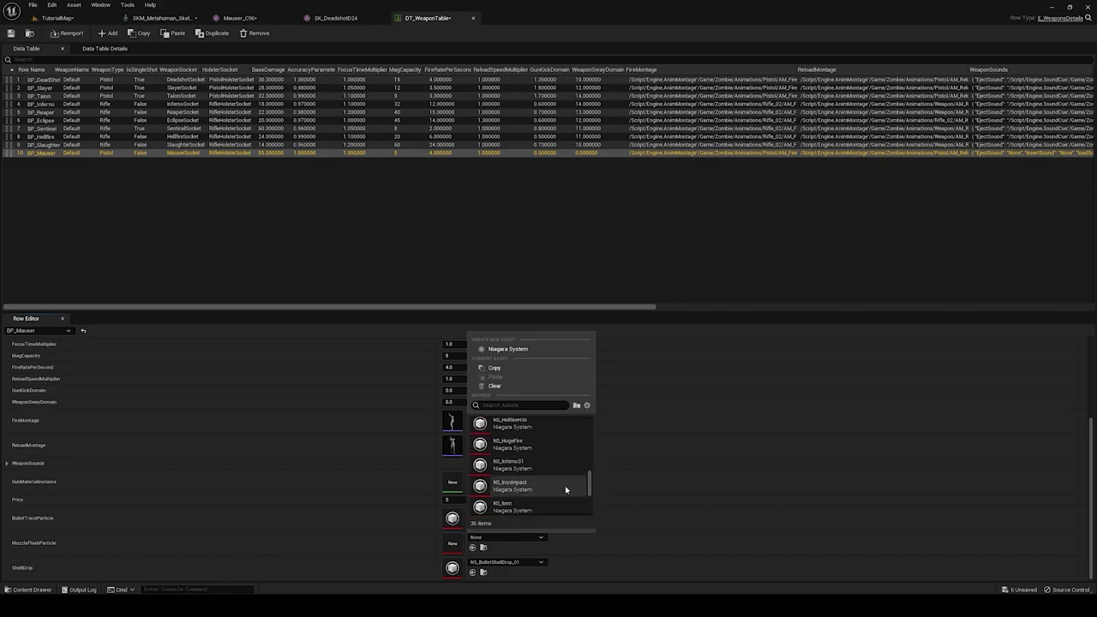
left_click(267, 551)
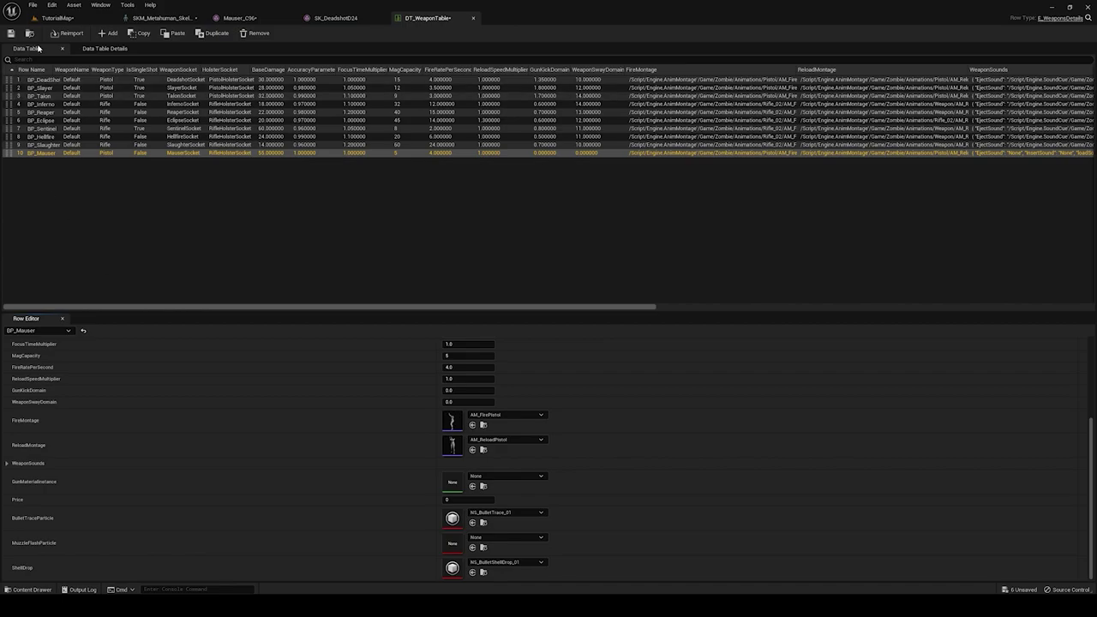
Step: Play TutorialMap from a spot on the floor near the Mauser, check the pistol in the character's hand, and stop
left_click(57, 18)
right_click_drag(441, 257, 463, 281)
left_click_drag(453, 399, 462, 216)
mouse_move(503, 235)
right_mouse_down()
mouse_move(502, 275)
mouse_move(549, 275)
mouse_move(566, 236)
mouse_move(503, 235)
right_mouse_up()
left_click(503, 236)
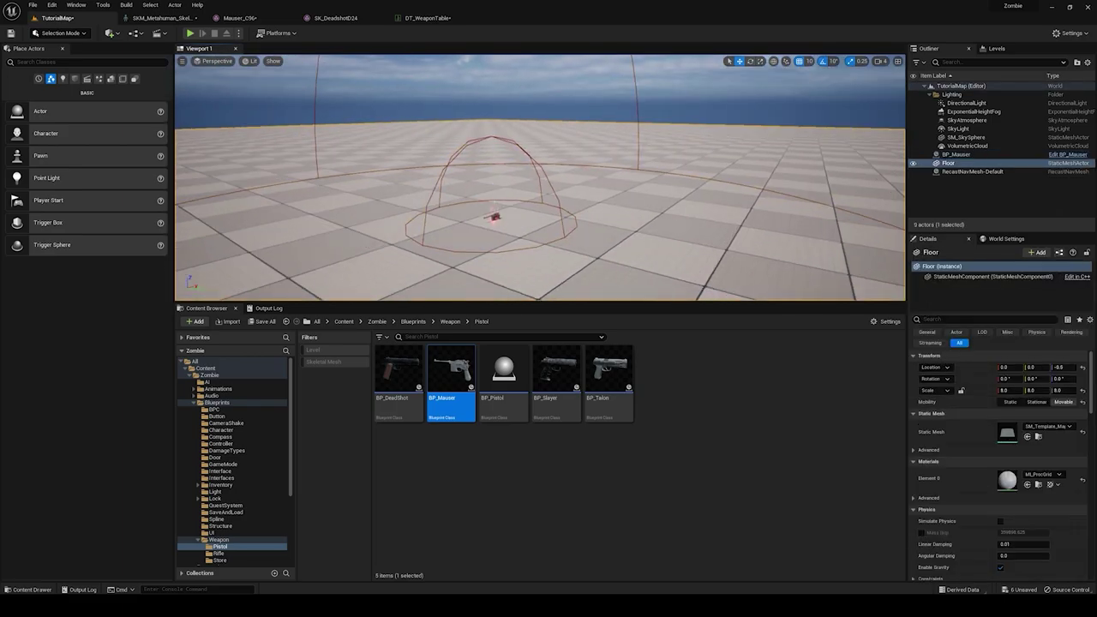
right_click_drag(502, 235, 651, 283)
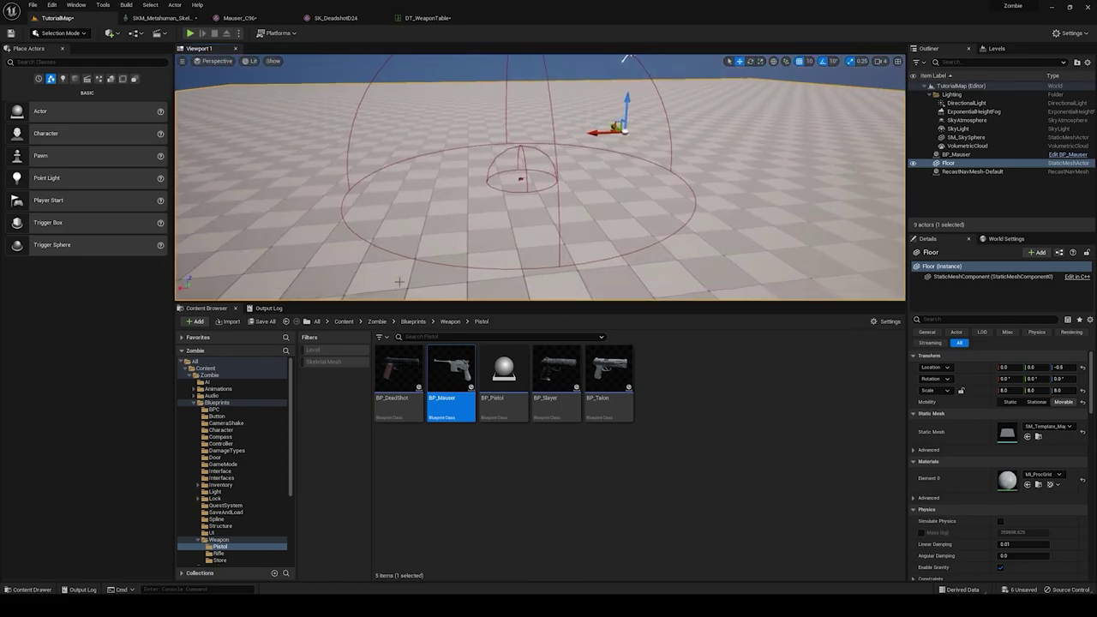
right_click(309, 258)
left_click(347, 485)
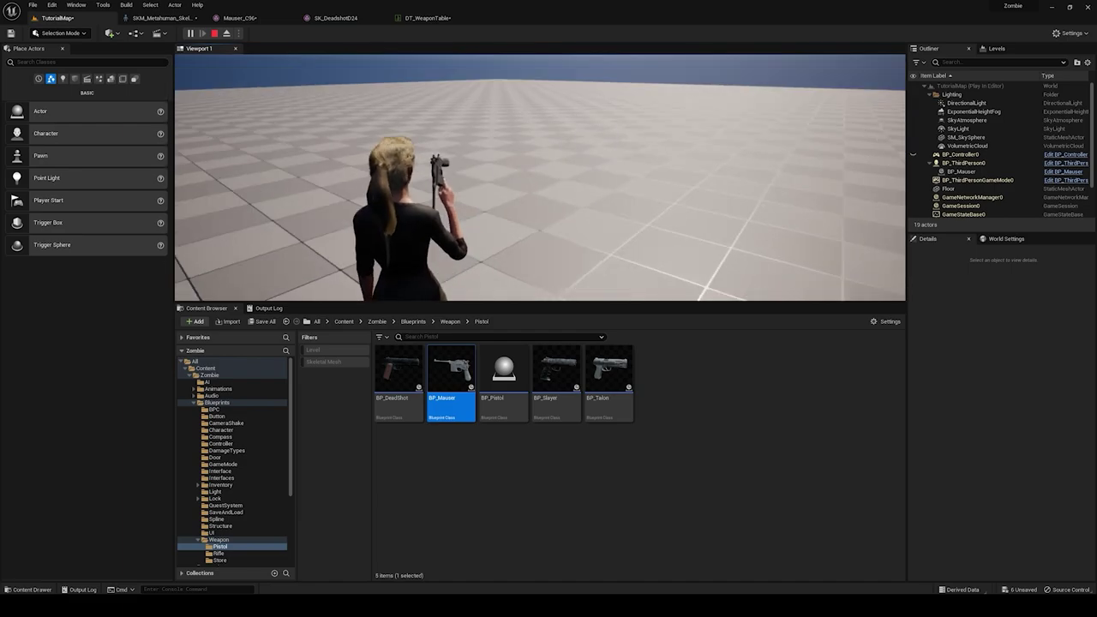
key("Escape")
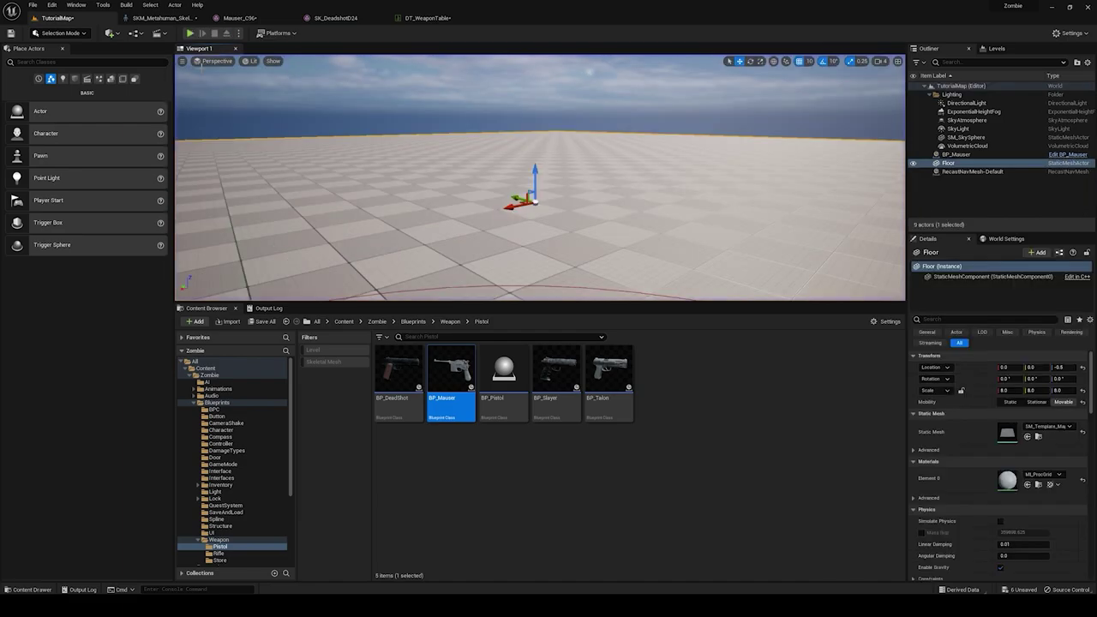
Step: Select MauserSocket in the Metahuman skeleton and place the skeleton editor in its own window beside the TutorialMap level
left_click(166, 19)
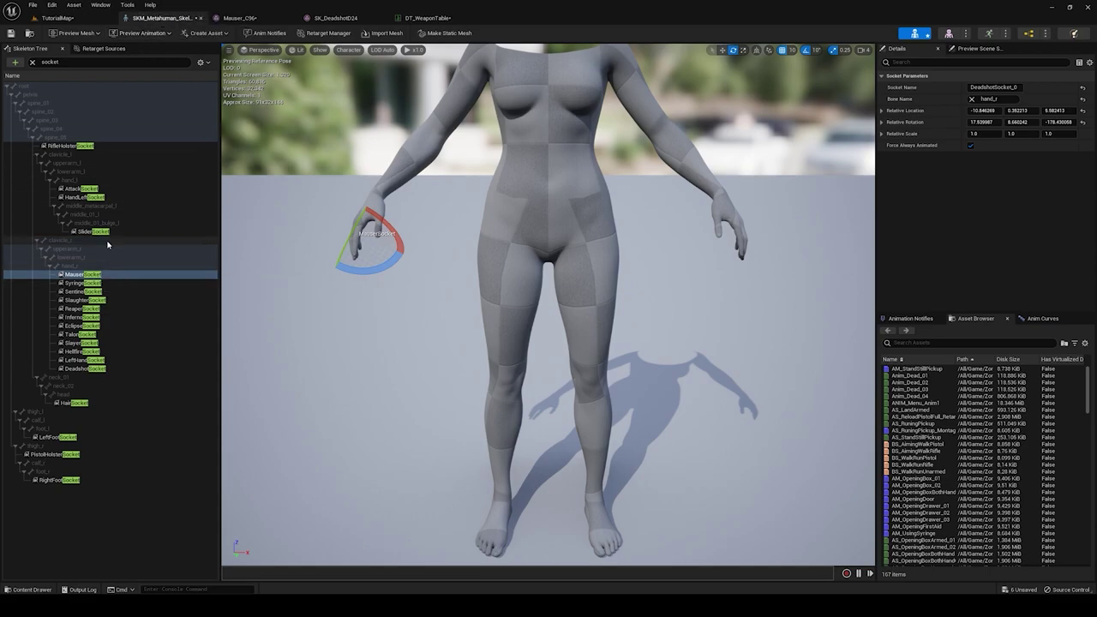
left_click(85, 276)
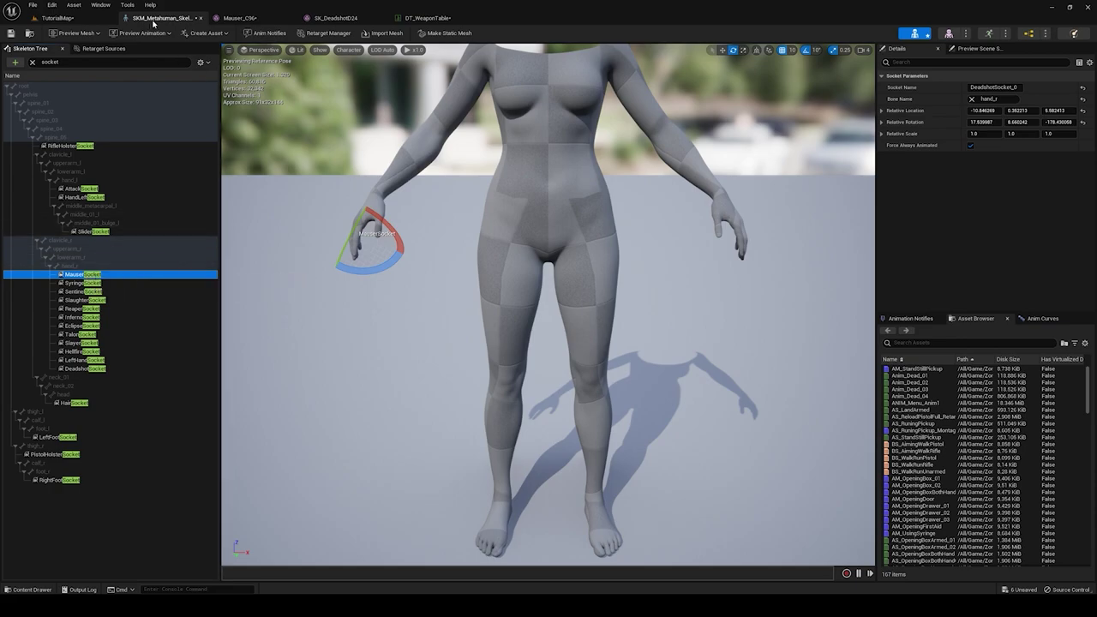
left_click_drag(170, 19, 824, 198)
left_click_drag(941, 204, 1096, 206)
left_click(142, 214)
left_click(47, 20)
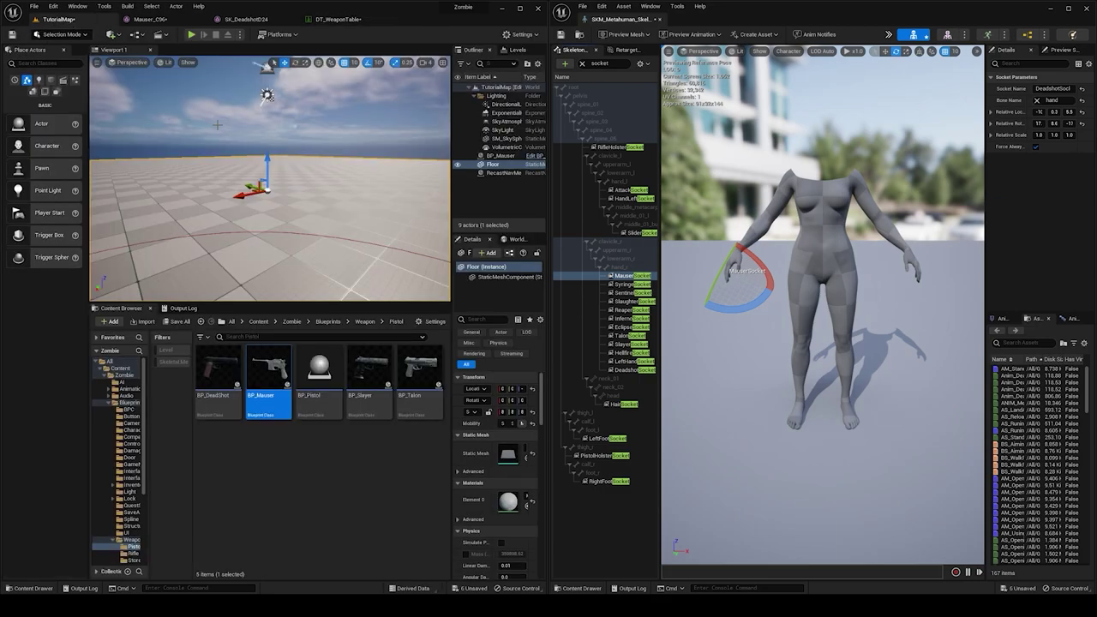
Step: Play the level and walk the character to the Mauser to pick it up
left_click(192, 34)
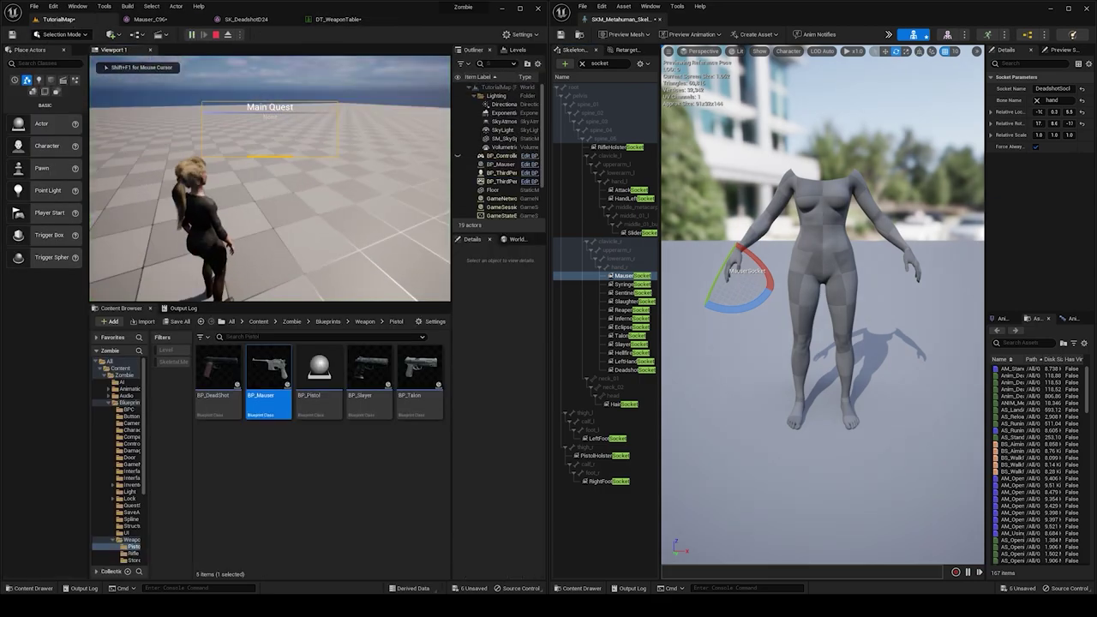
key("w")
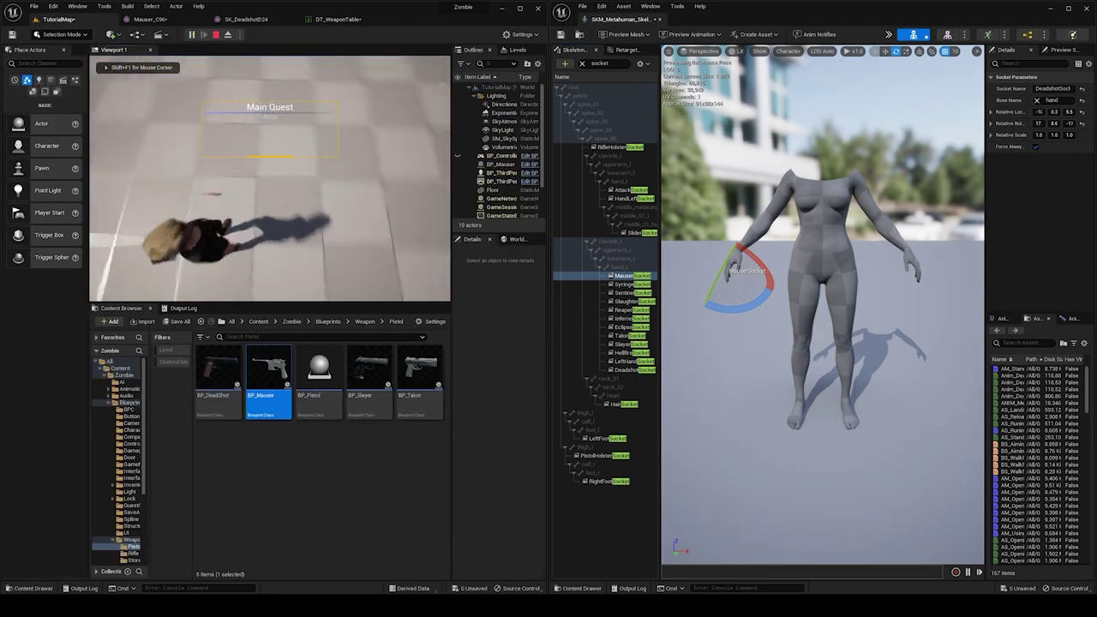
key("w")
key("e")
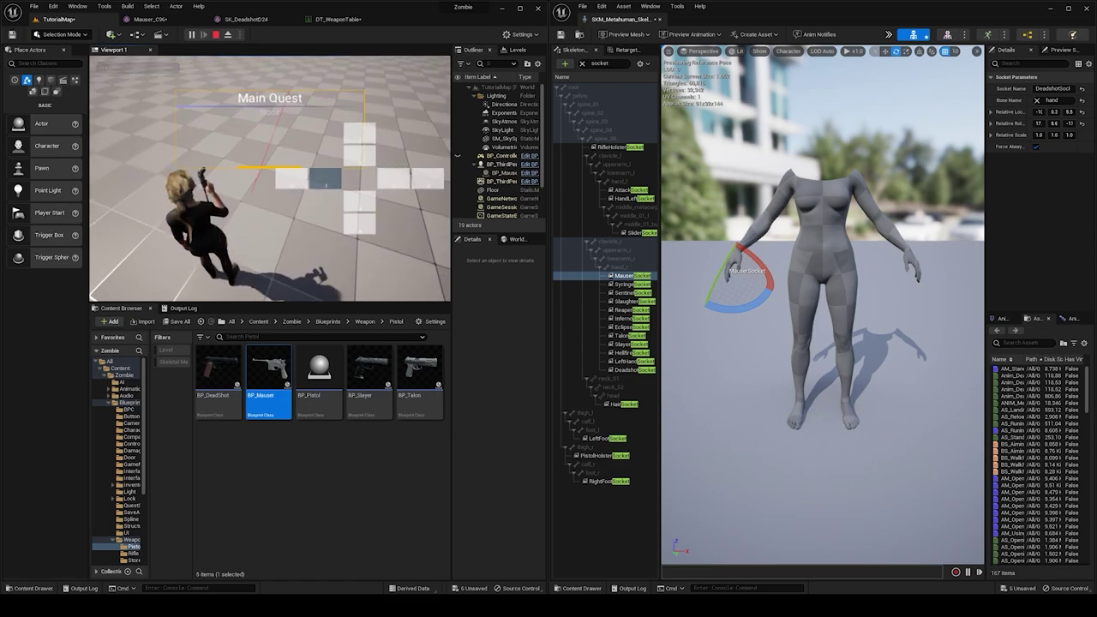
Step: Enlarge the game viewport to fill its window and eject from the player for a close view of the held pistol
key("F11")
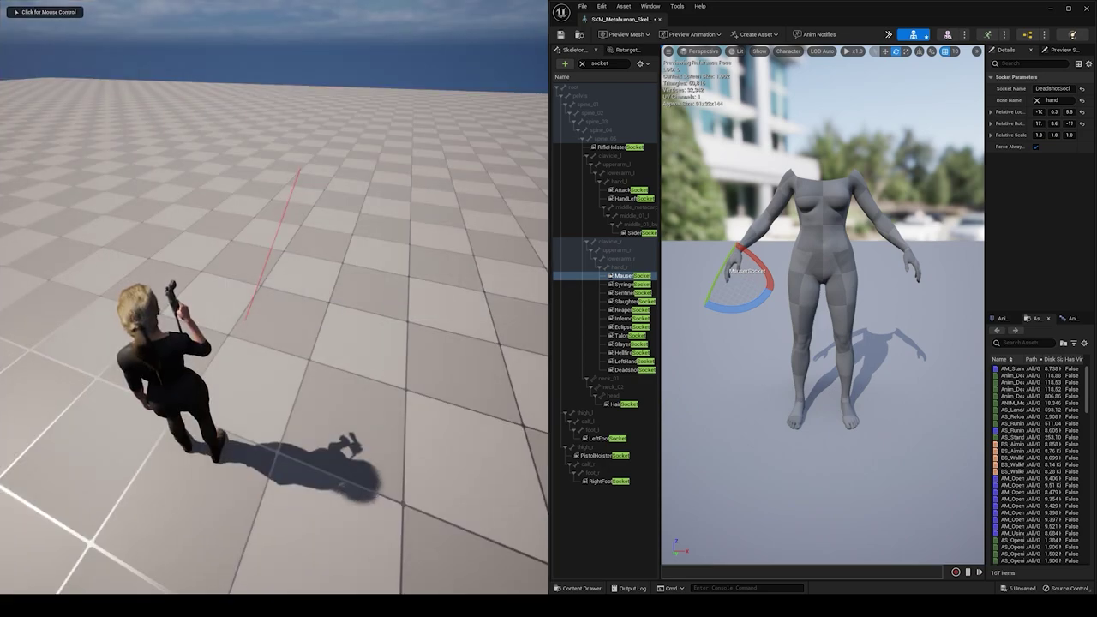
left_click(274, 296)
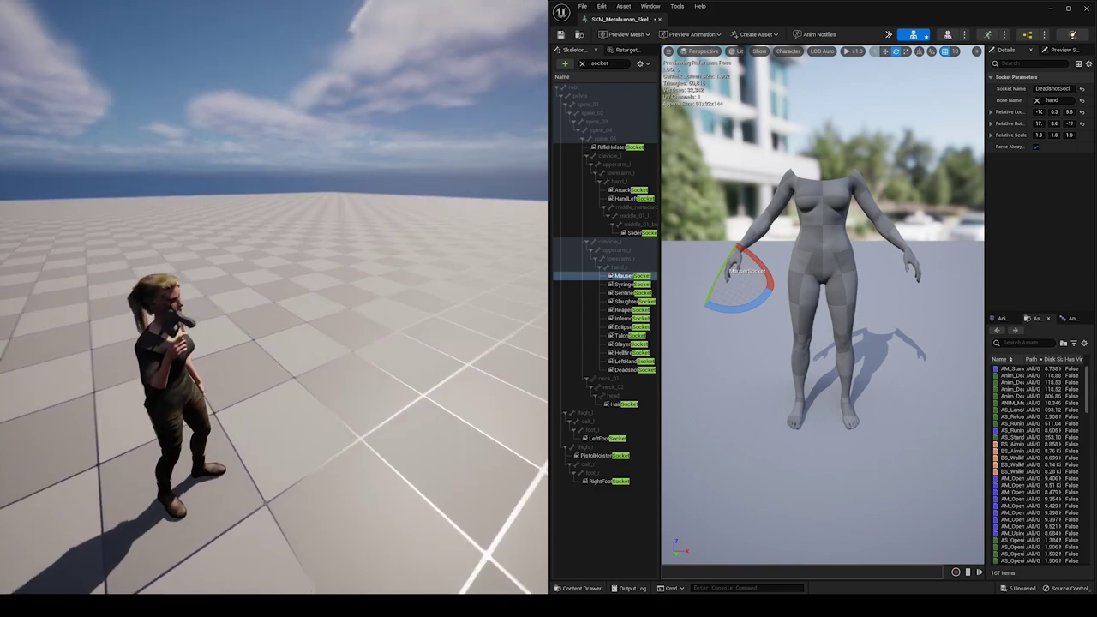
key("F8")
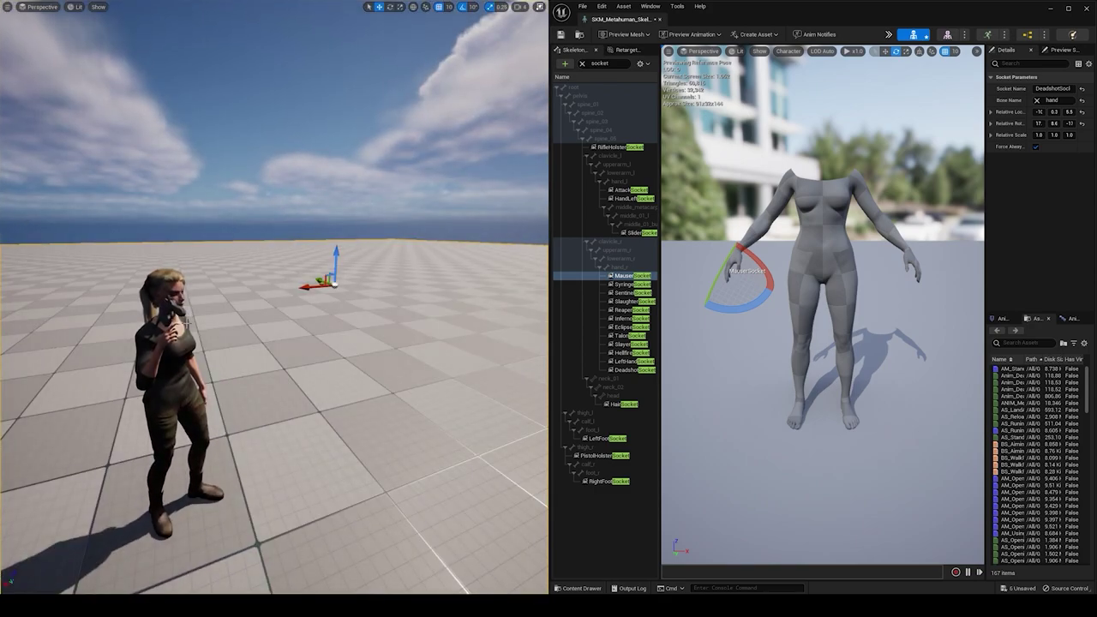
mouse_move(241, 340)
right_mouse_down()
mouse_move(318, 339)
mouse_move(141, 323)
mouse_move(252, 305)
mouse_move(115, 326)
mouse_move(132, 421)
mouse_move(240, 339)
right_mouse_up()
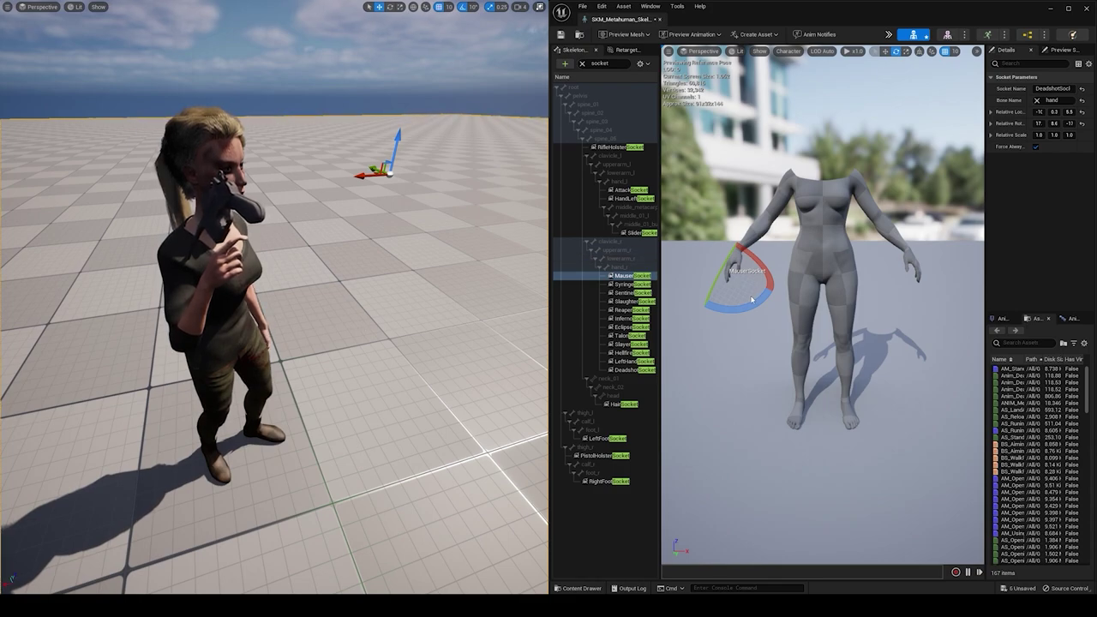
Step: Rotate the MauserSocket to turn the pistol around in the character's right hand
mouse_move(759, 262)
left_mouse_down()
mouse_move(755, 251)
mouse_move(760, 262)
left_mouse_up()
left_click(627, 276)
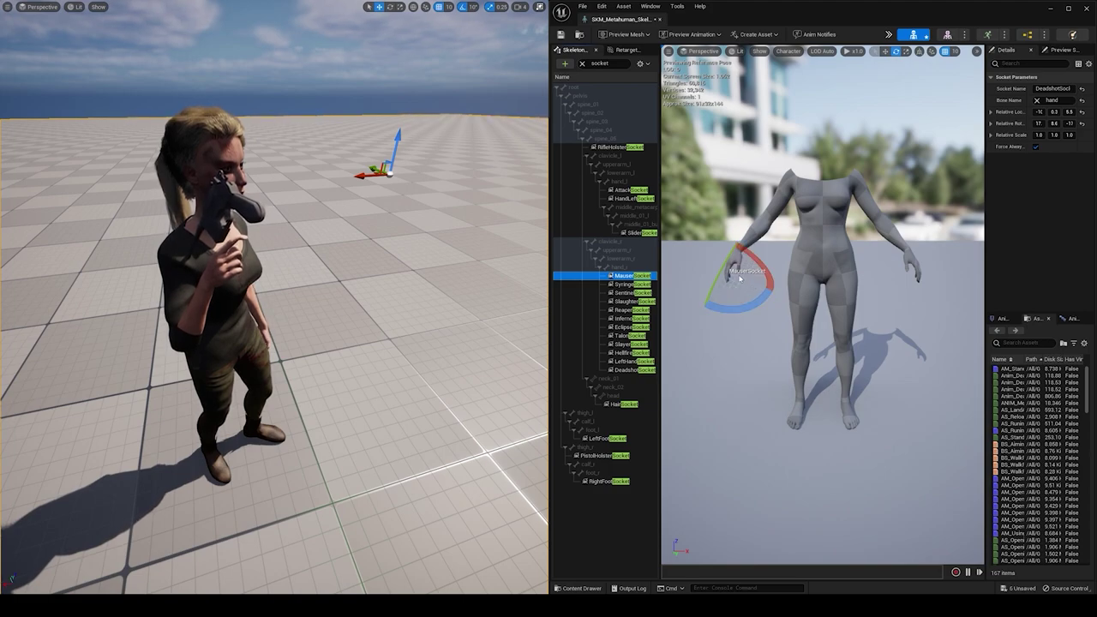
key("w")
key("e")
key("w")
key("e")
key("w")
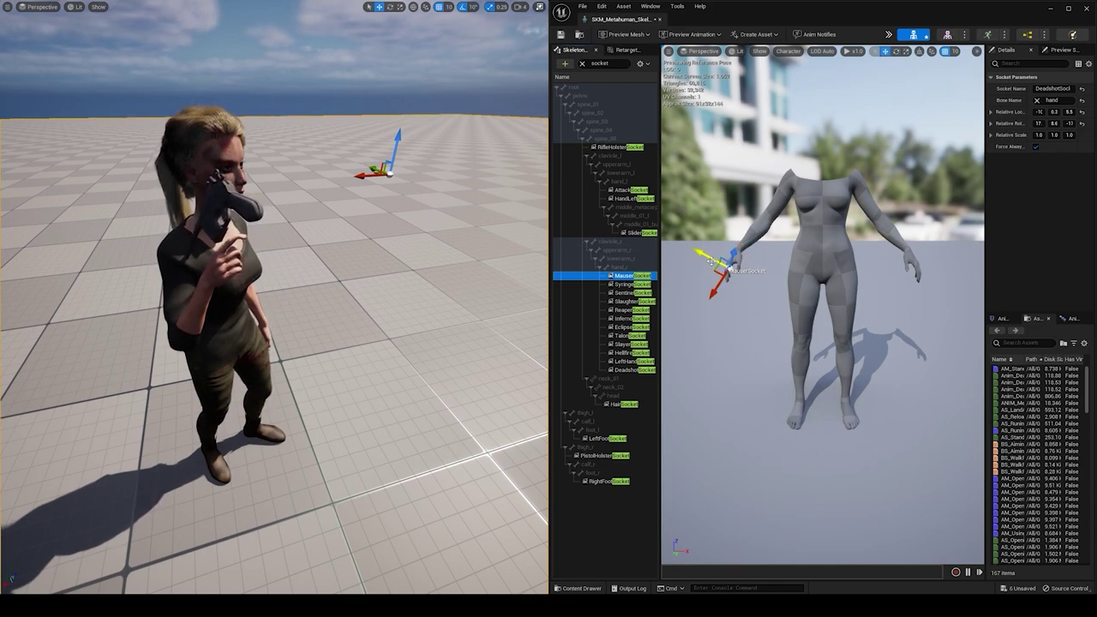
key("e")
left_click_drag(715, 268, 759, 270)
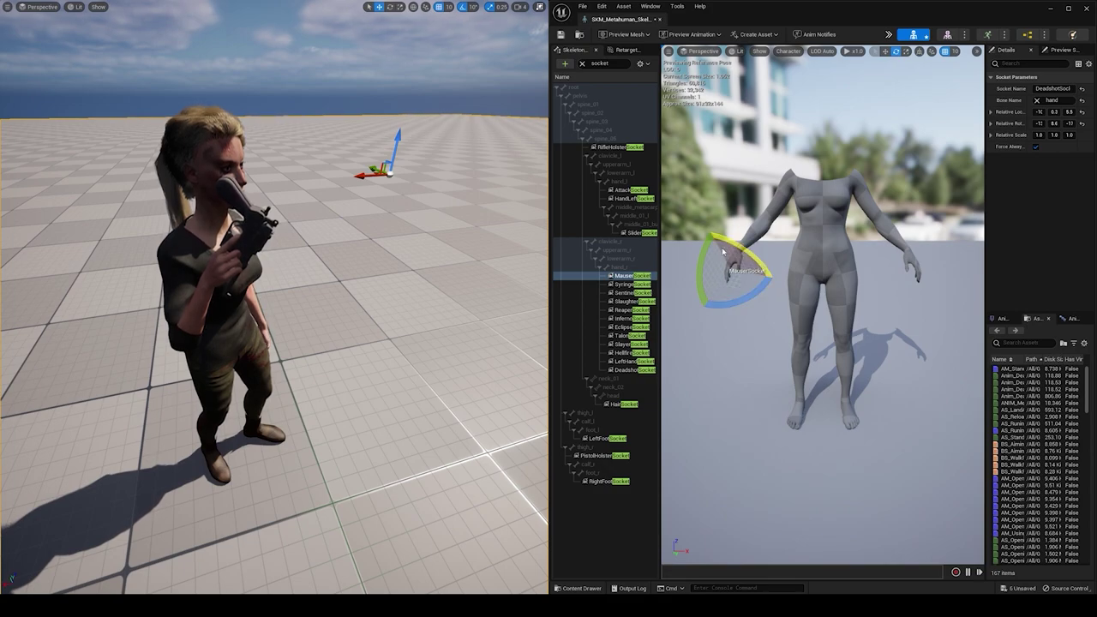
Step: Rotate the MauserSocket further so the pistol stands upright with its barrel pointing up and ahead of the character
left_click_drag(727, 246, 712, 271)
left_click_drag(703, 311, 736, 273)
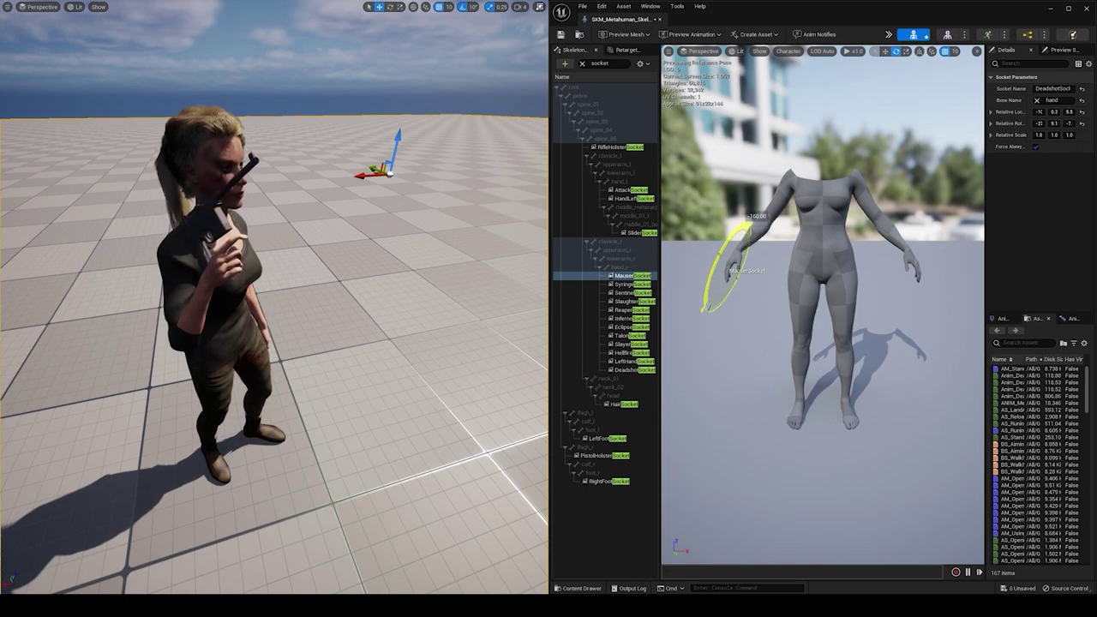
left_click_drag(745, 224, 745, 225)
Step: Move the MauserSocket along its axes to fit the pistol's grip into the character's right palm
key("w")
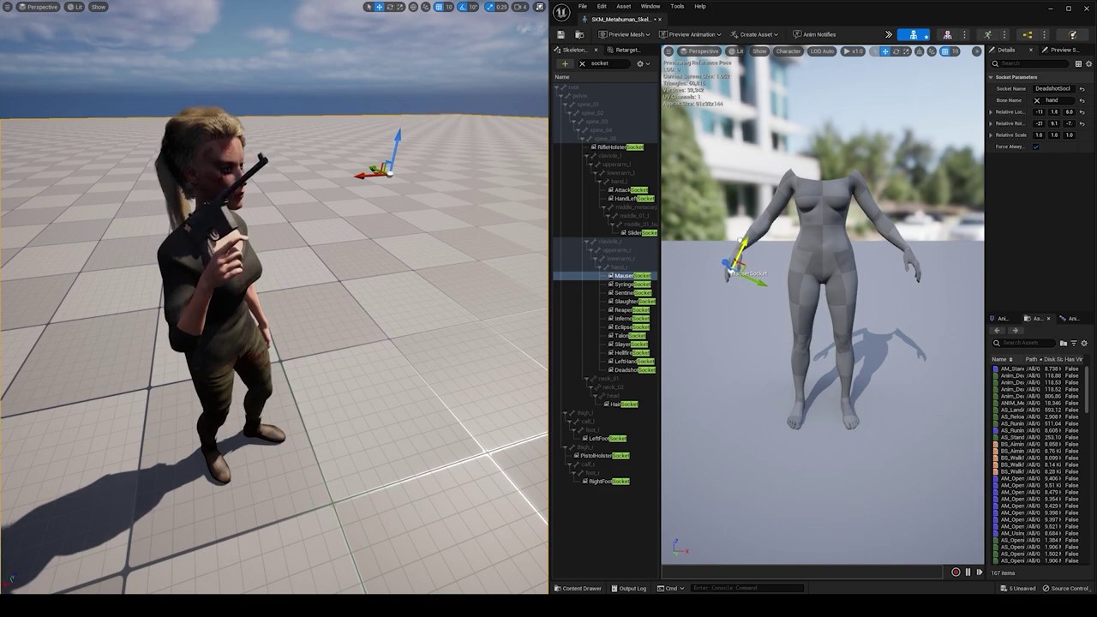
left_click_drag(727, 262, 724, 258)
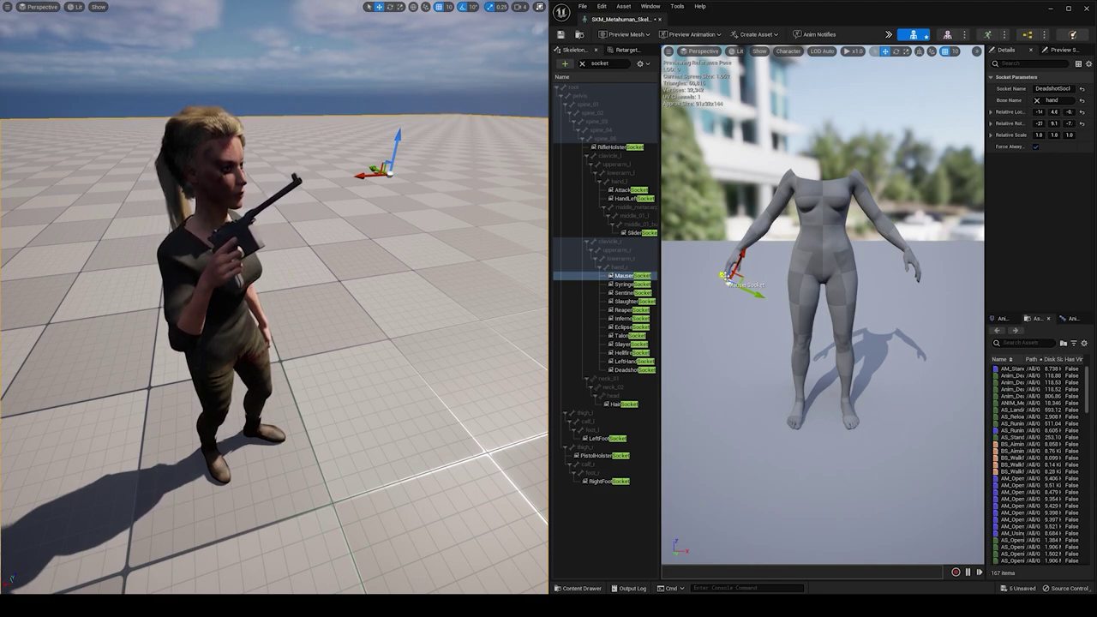
left_click_drag(725, 279, 722, 275)
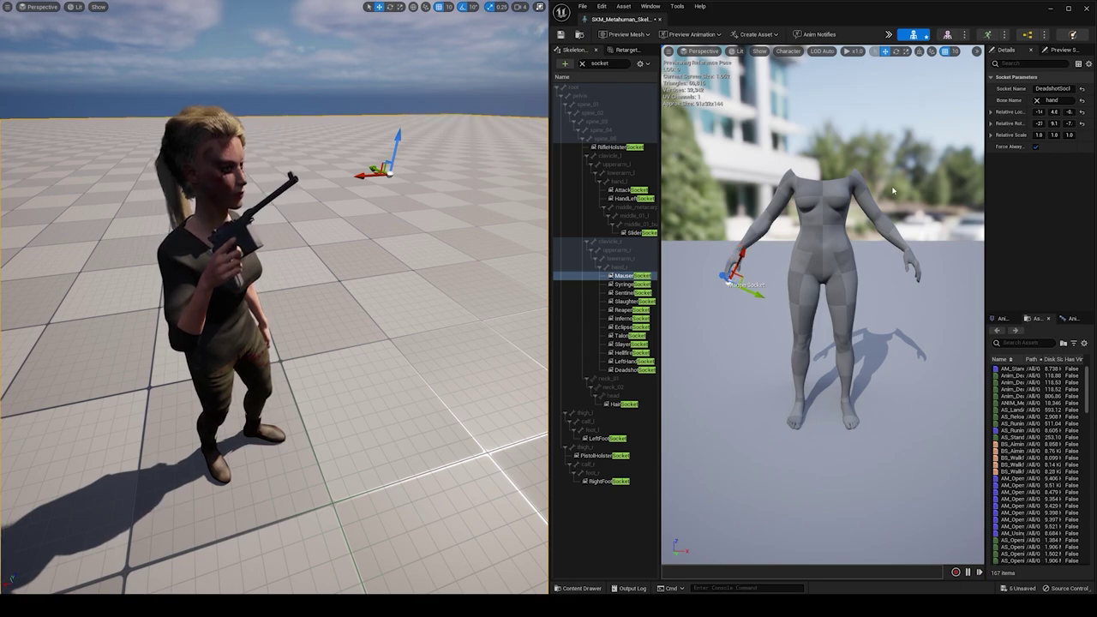
right_click_drag(734, 270, 721, 252)
key("w")
key("s")
scroll(727, 276, "down", 4)
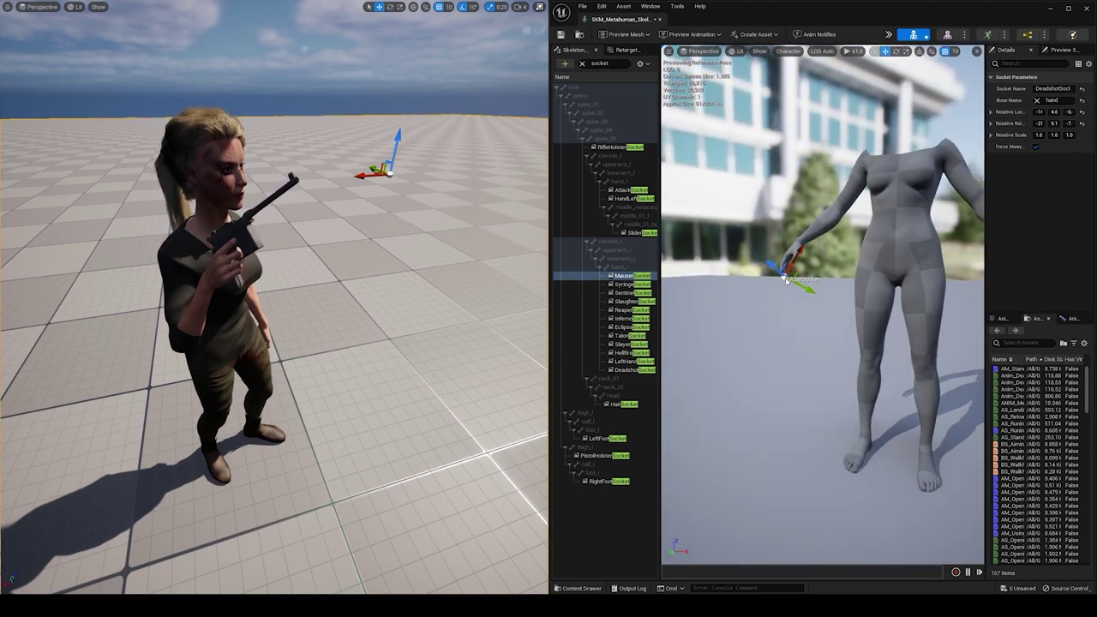
left_click_drag(773, 267, 769, 263)
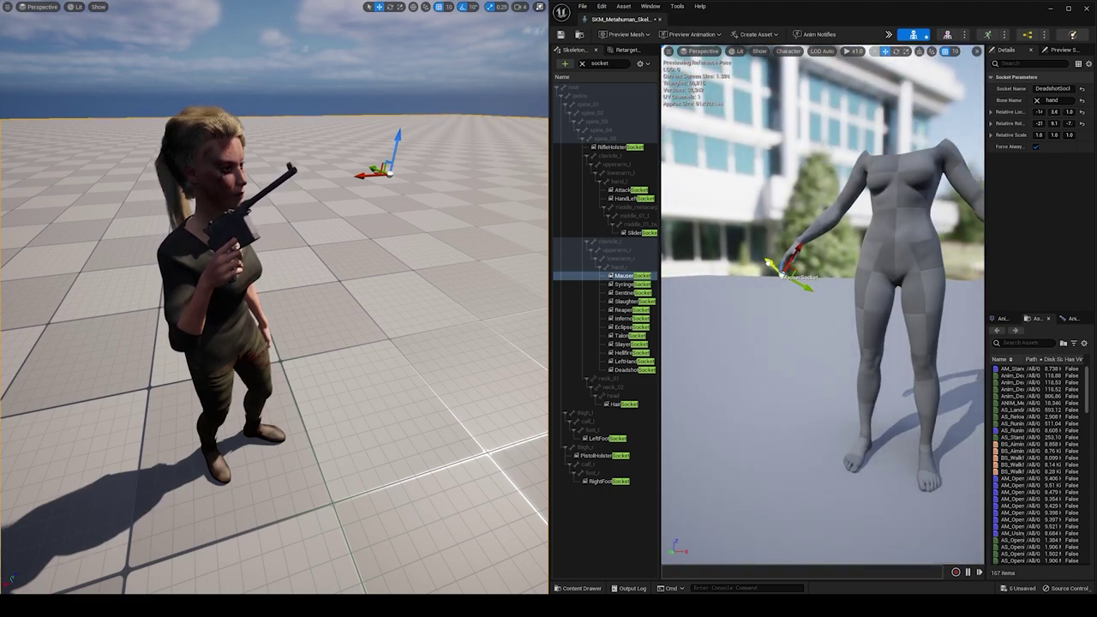
Step: Examine the held pistol from the side and from farther away in the level
right_click_drag(393, 308, 501, 266)
key("a")
key("s")
key("w")
mouse_move(354, 311)
right_mouse_down()
mouse_move(274, 312)
mouse_move(257, 291)
mouse_move(205, 292)
mouse_move(308, 283)
mouse_move(352, 292)
mouse_move(370, 317)
mouse_move(300, 308)
mouse_move(249, 283)
mouse_move(292, 283)
mouse_move(357, 309)
right_mouse_up()
key("d")
key("d")
key("a")
key("s")
key("w")
key("d")
key("s")
key("a")
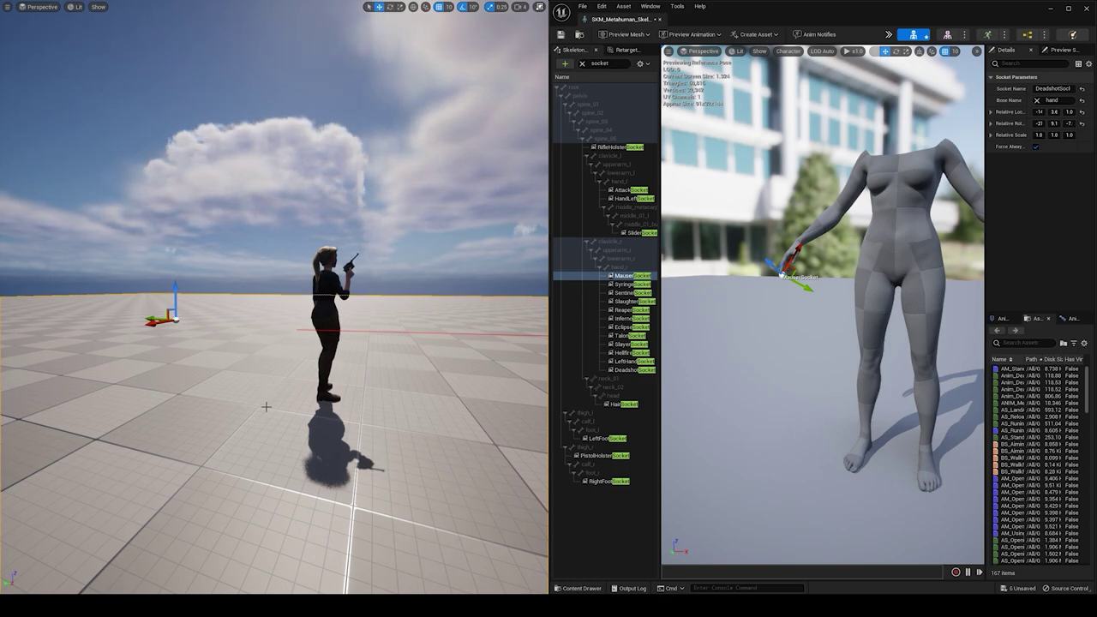
Step: Take control of the player again, walk and aim with the Mauser to check its direction, and eject from a side view
key("F8")
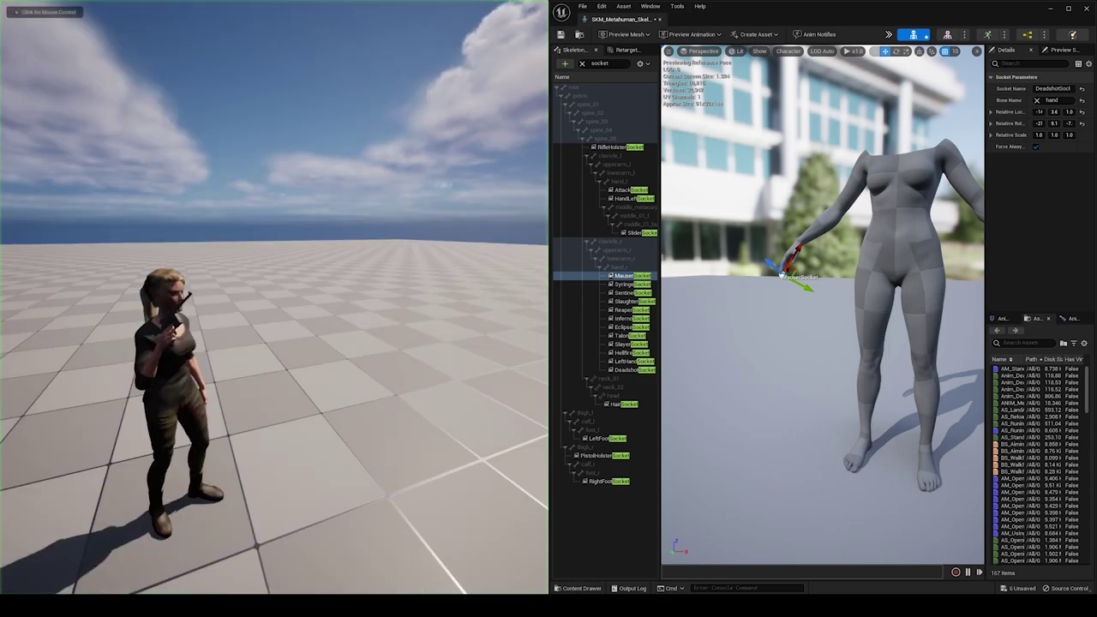
key("a")
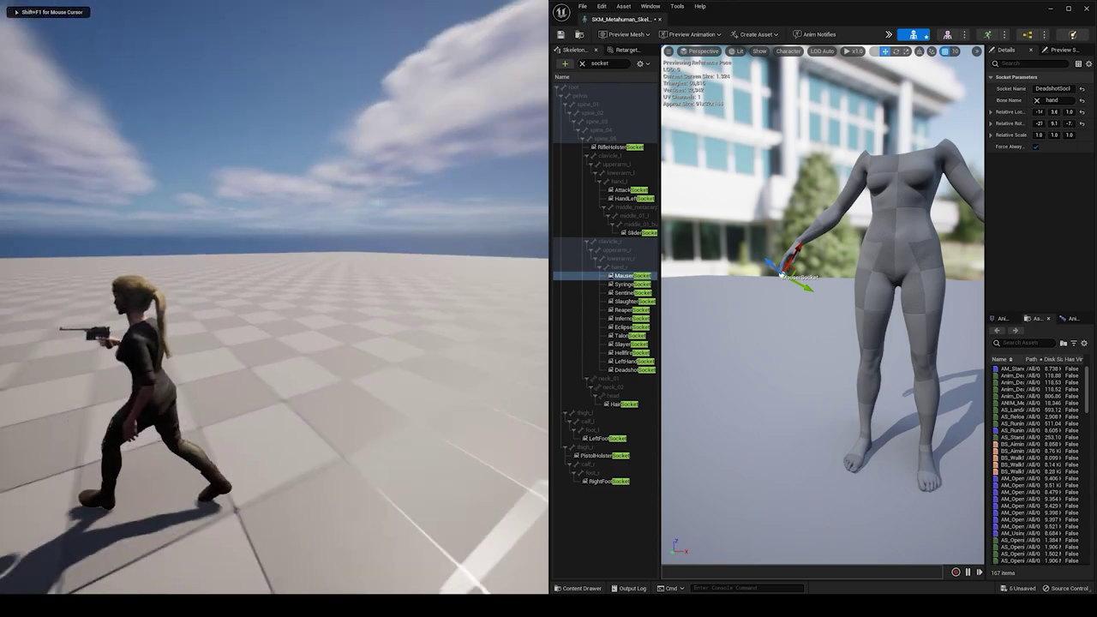
key("w")
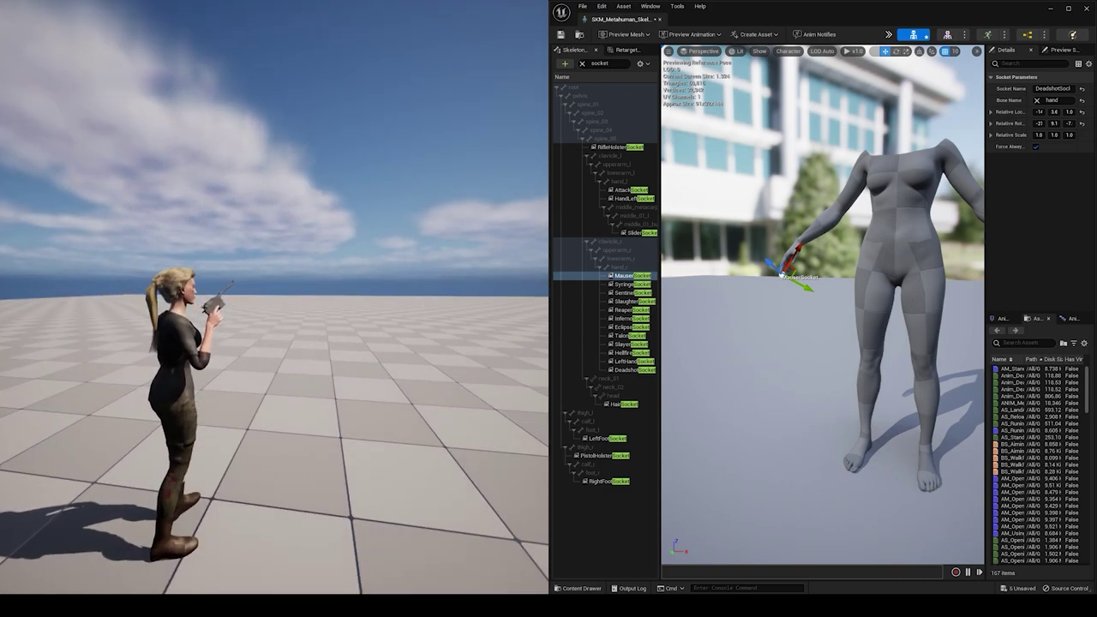
key("F8")
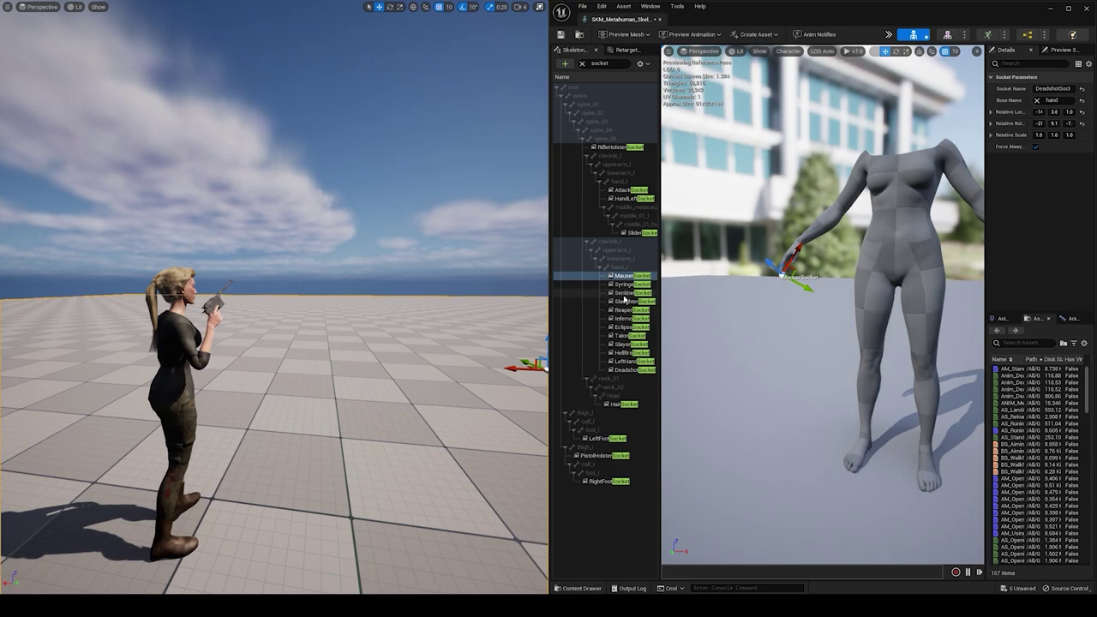
Step: Rotate the MauserSocket by about 30° to tilt the barrel more upright, and reposition it in the right hand
left_click(631, 276)
key("e")
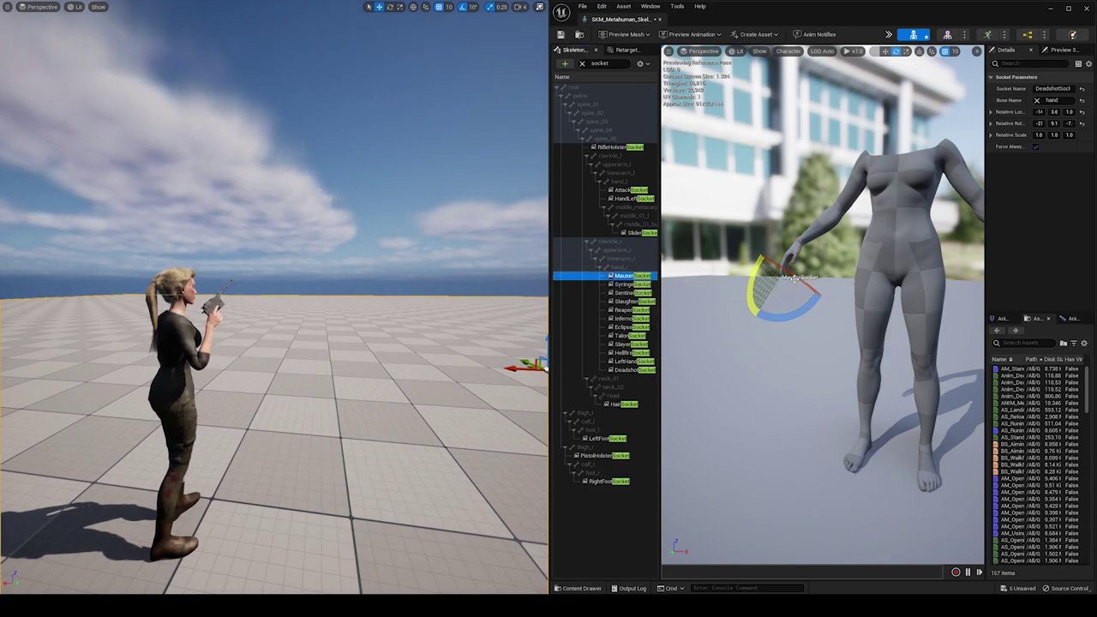
left_click_drag(759, 259, 759, 262)
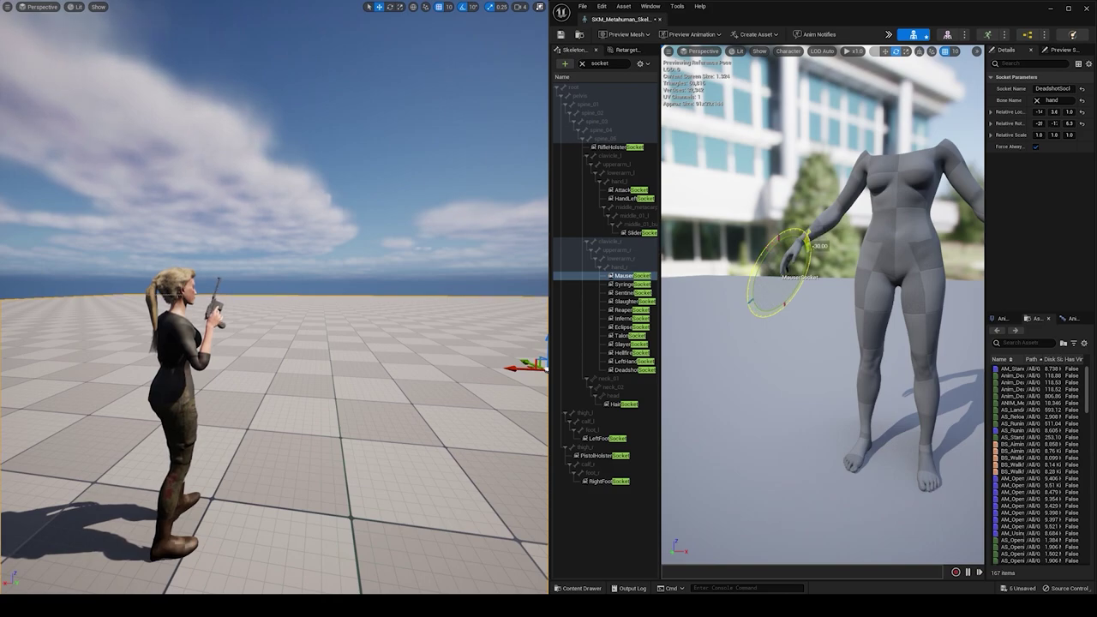
key("w")
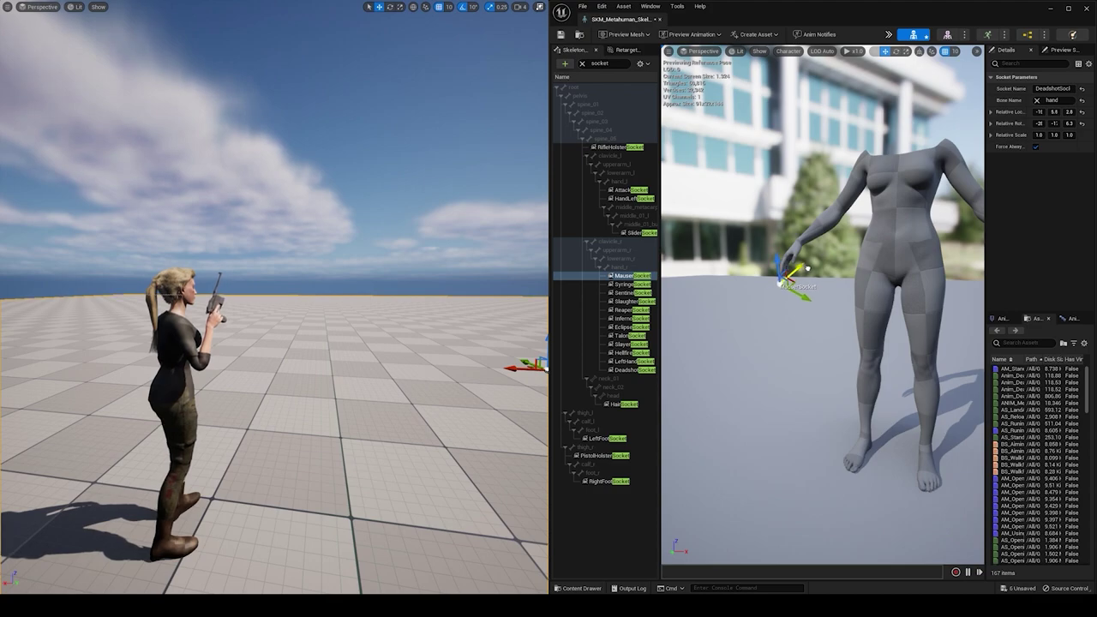
Step: Test aiming with the realigned Mauser in the running game and return the game viewport to its normal size
right_click_drag(293, 344, 266, 339)
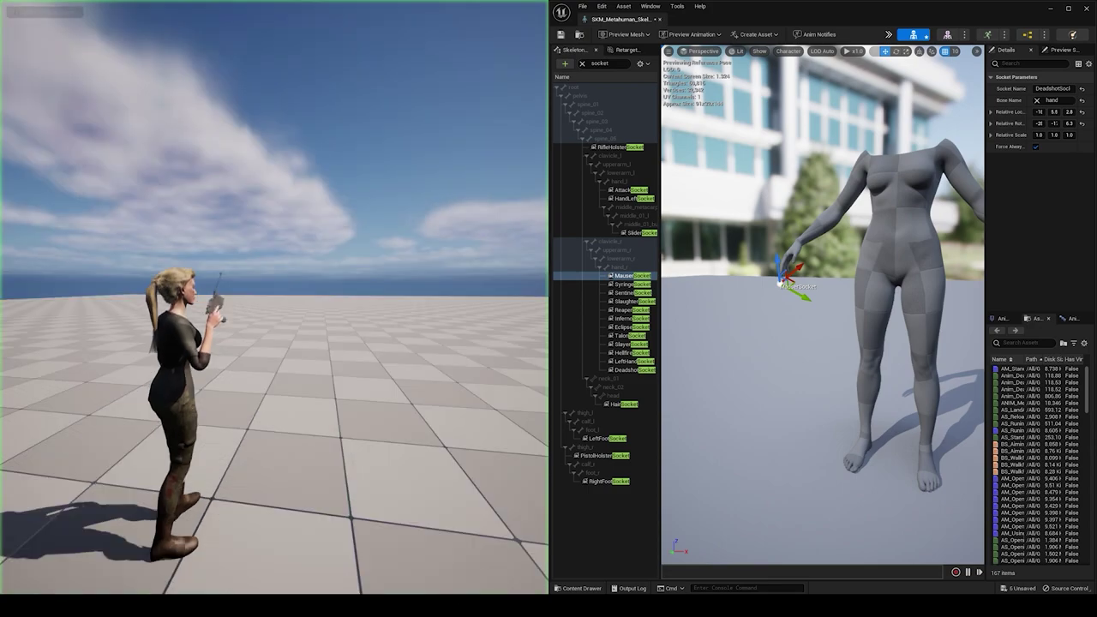
left_click(325, 341)
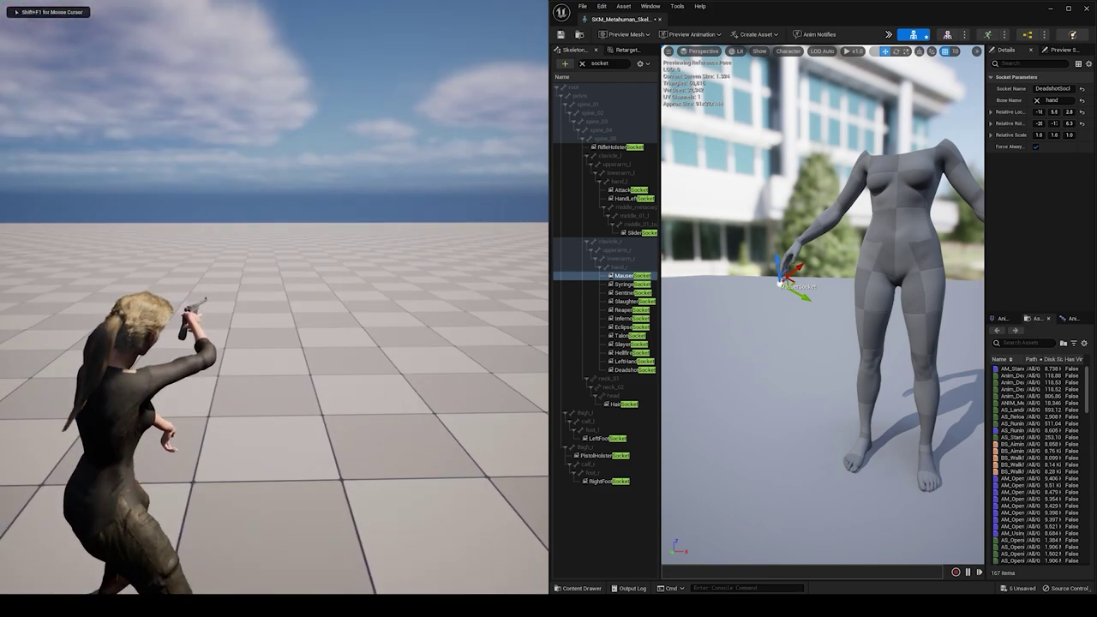
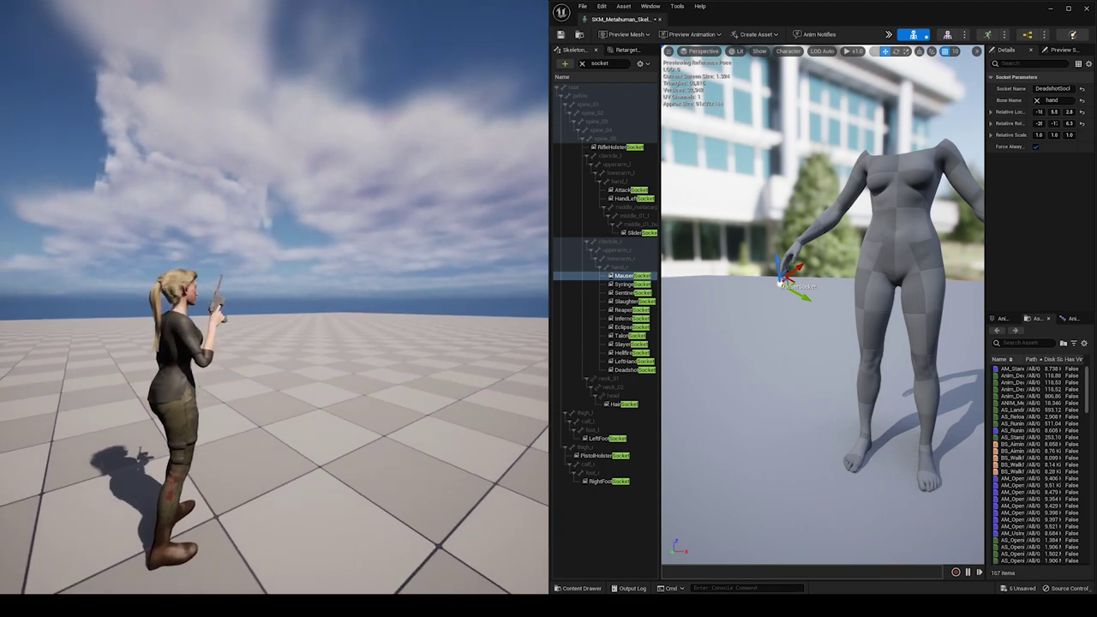
key("F11")
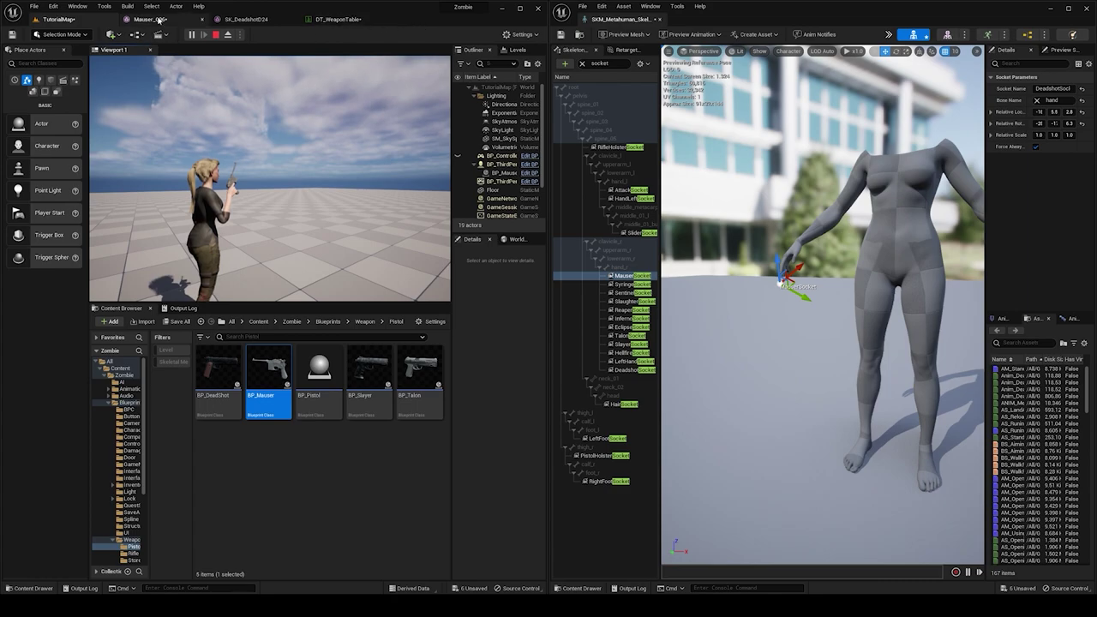
Step: In the Mauser_C96 skeleton, select LeftHandSocket and bring its gizmo into view together with the pistol
left_click(160, 19)
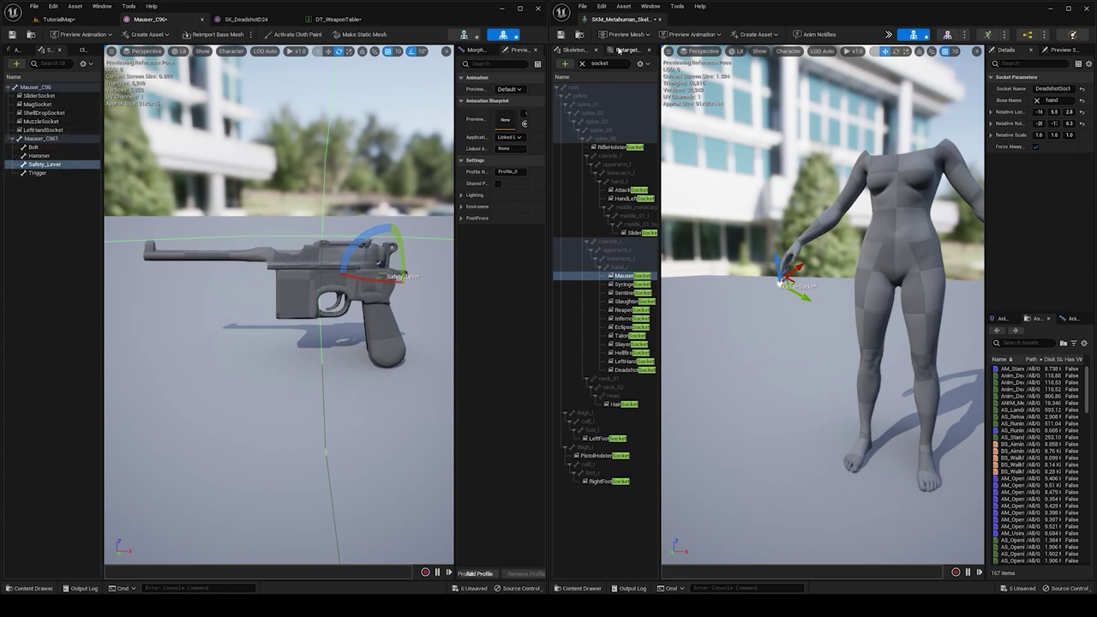
left_click(42, 130)
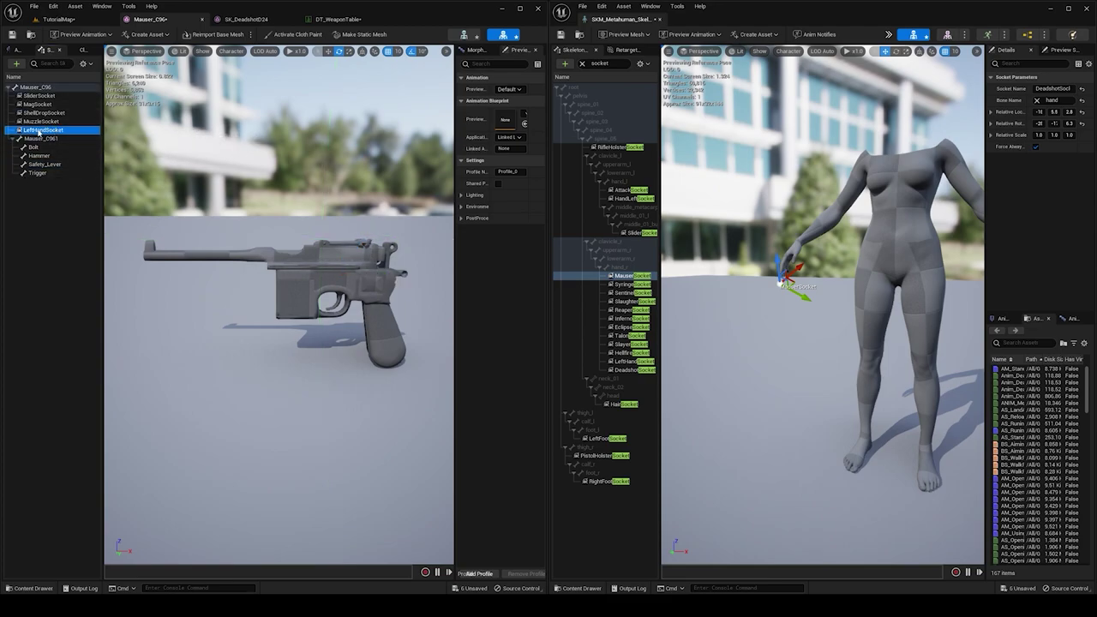
left_click_drag(233, 250, 302, 271)
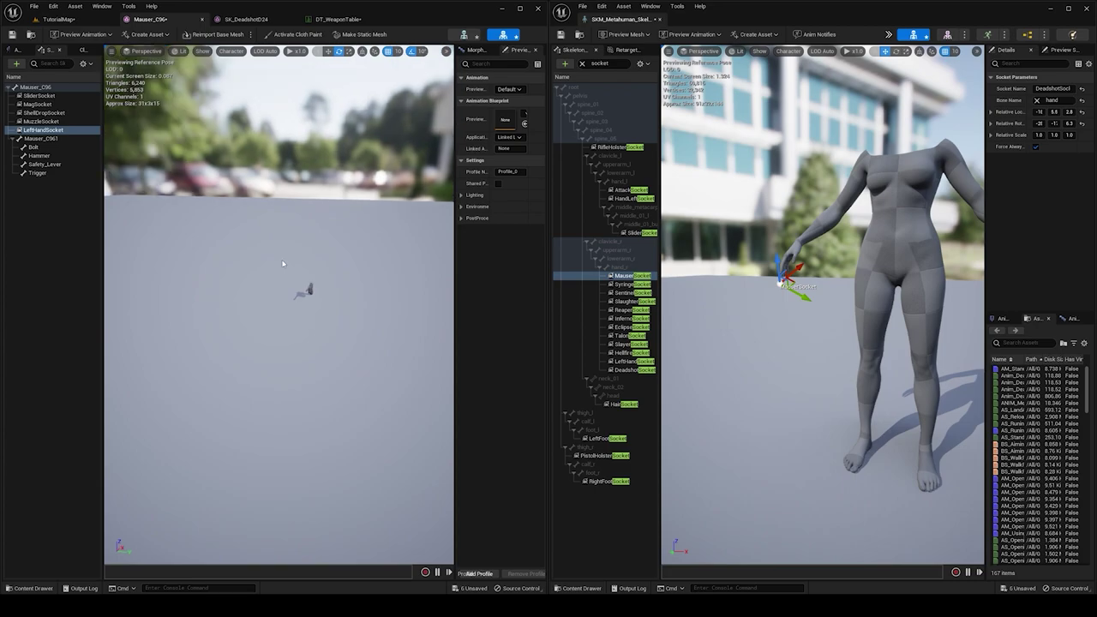
right_click_drag(304, 257, 411, 336)
right_click_drag(376, 422, 267, 275)
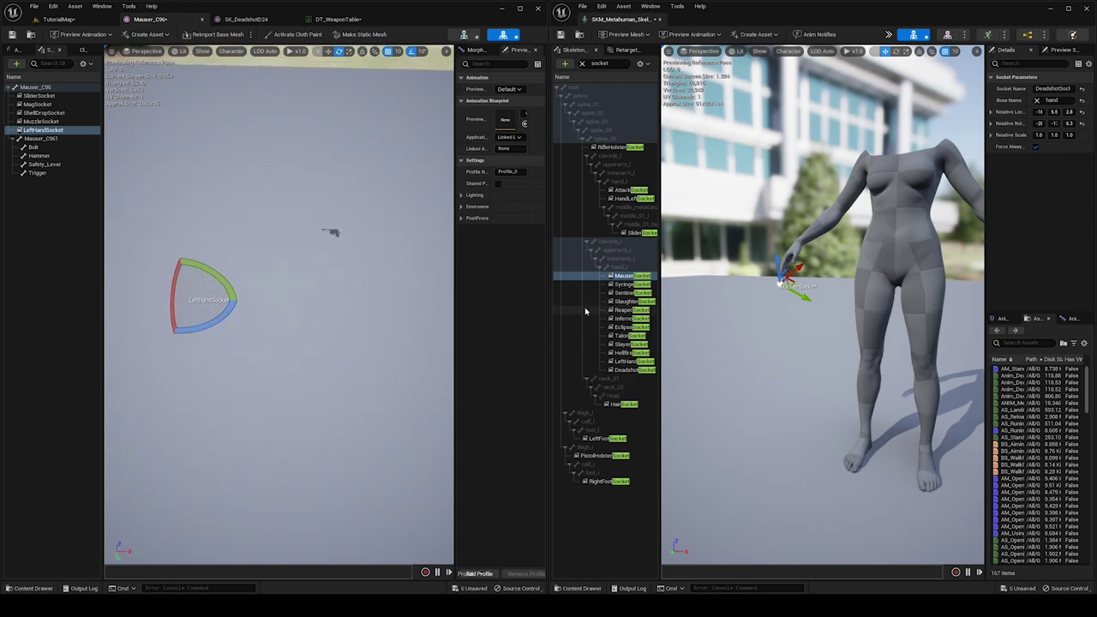
Step: Return to the TutorialMap level and view the character holding the Mauser from the front
left_click(60, 19)
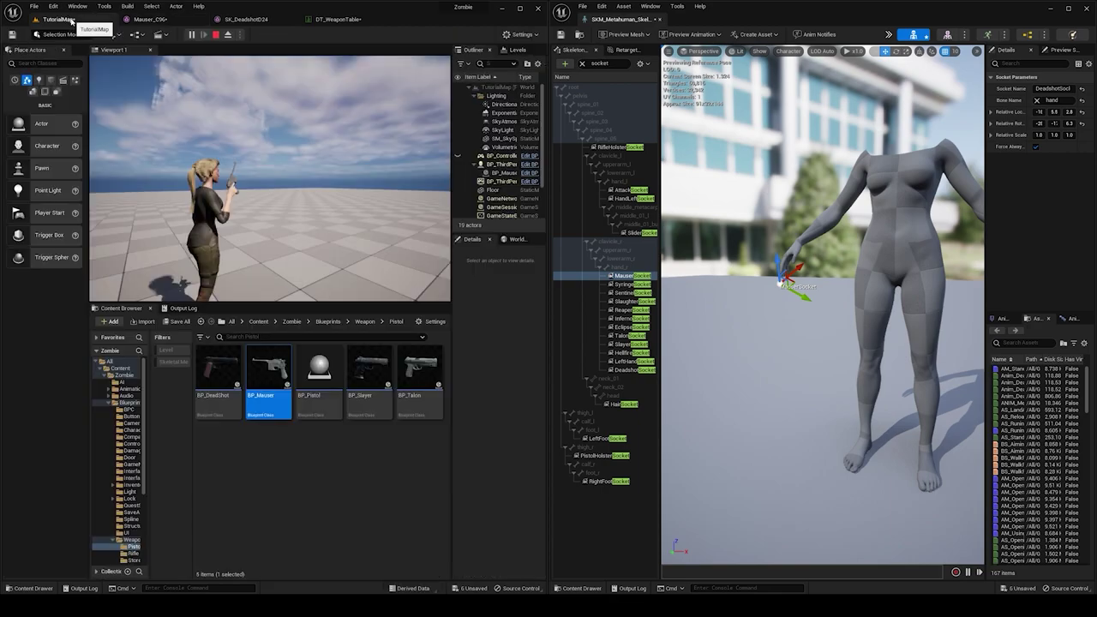
left_click(165, 109)
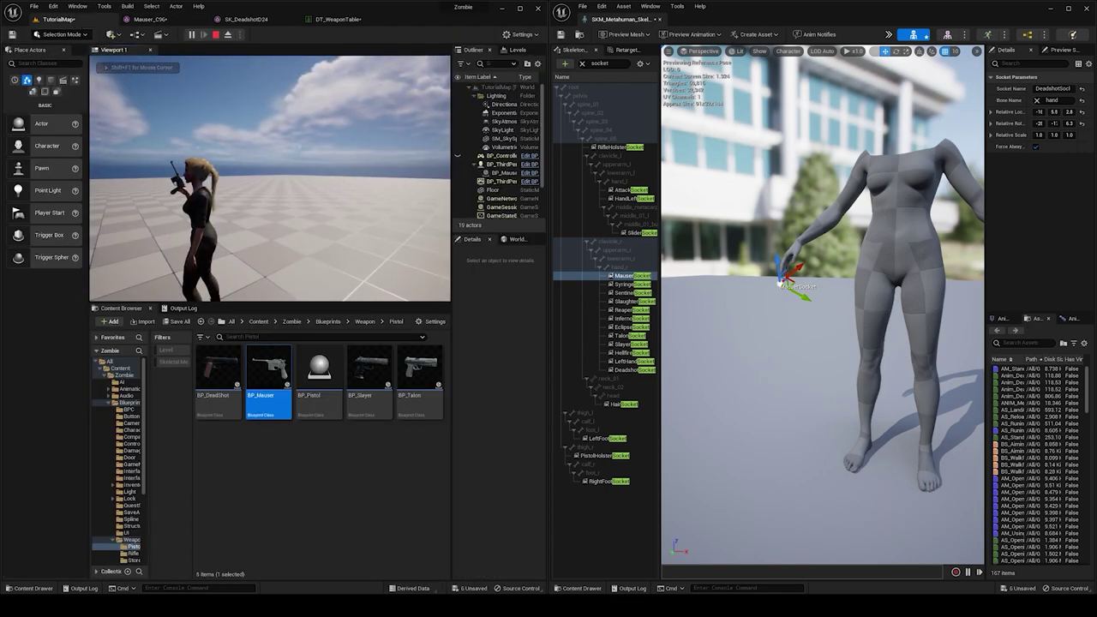
key("shift+F1")
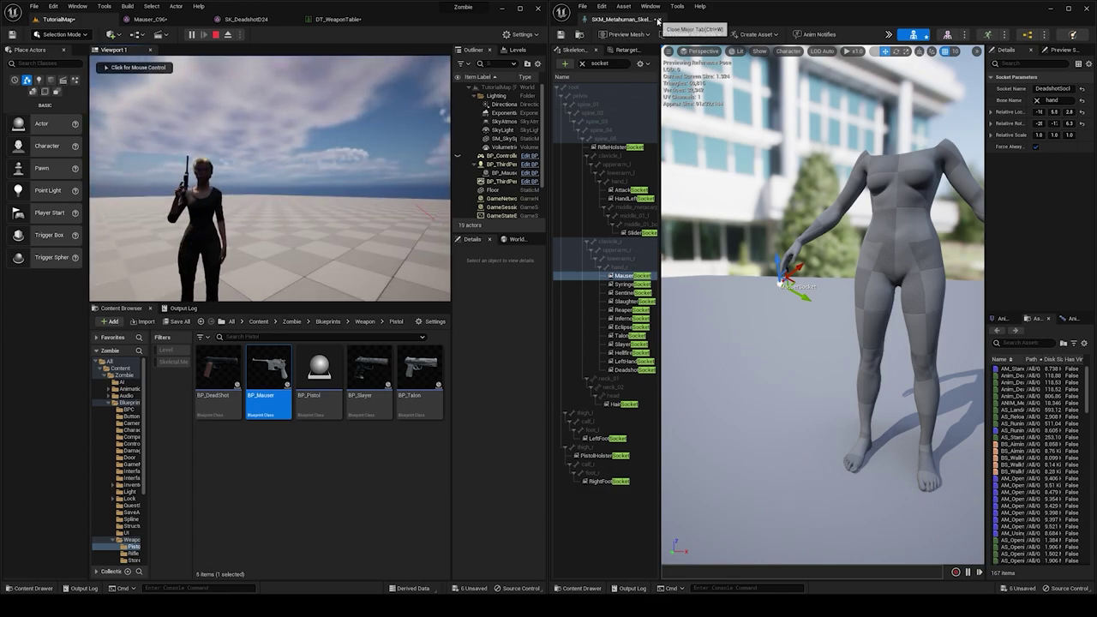
Step: Close the Metahuman skeleton editor and put the Mauser_C96 editor in its own window beside the level editor
left_click(659, 18)
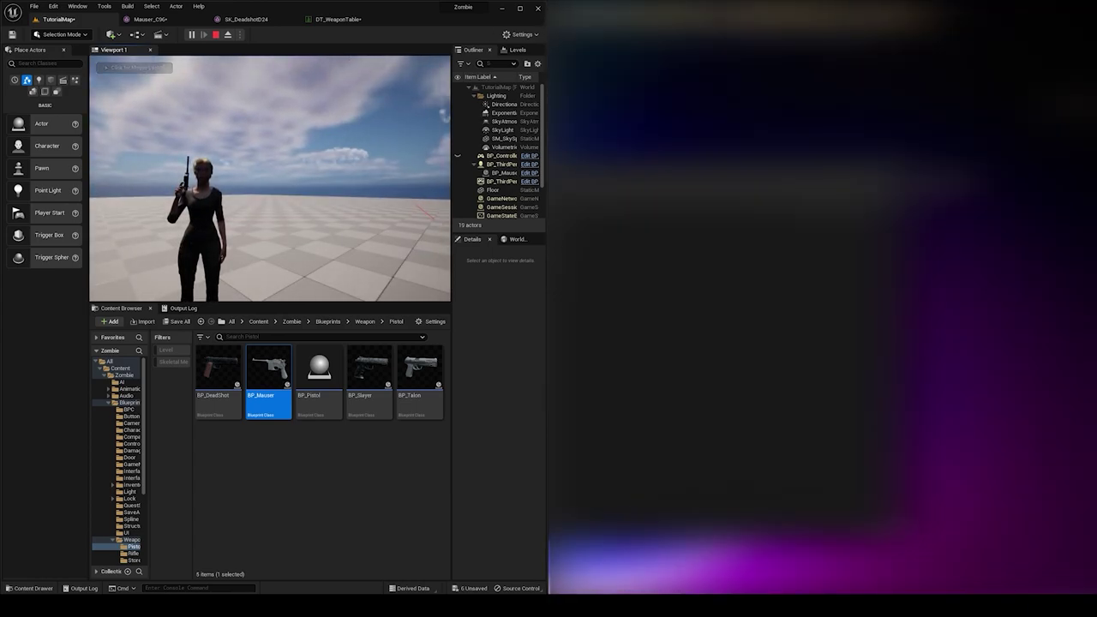
key("super")
key("super")
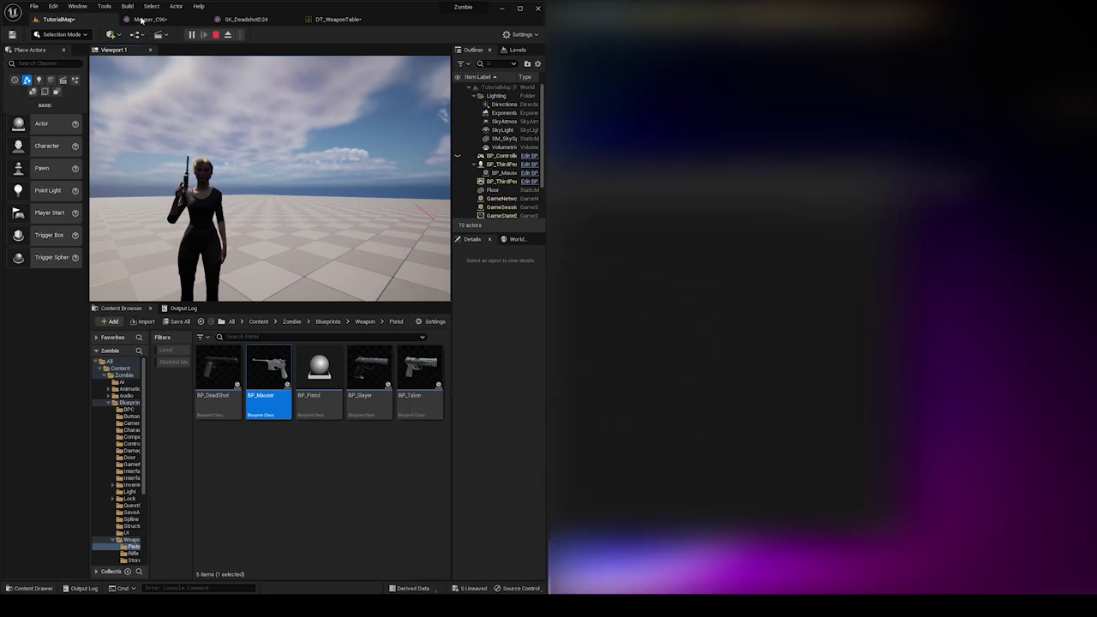
left_click_drag(148, 20, 389, 124)
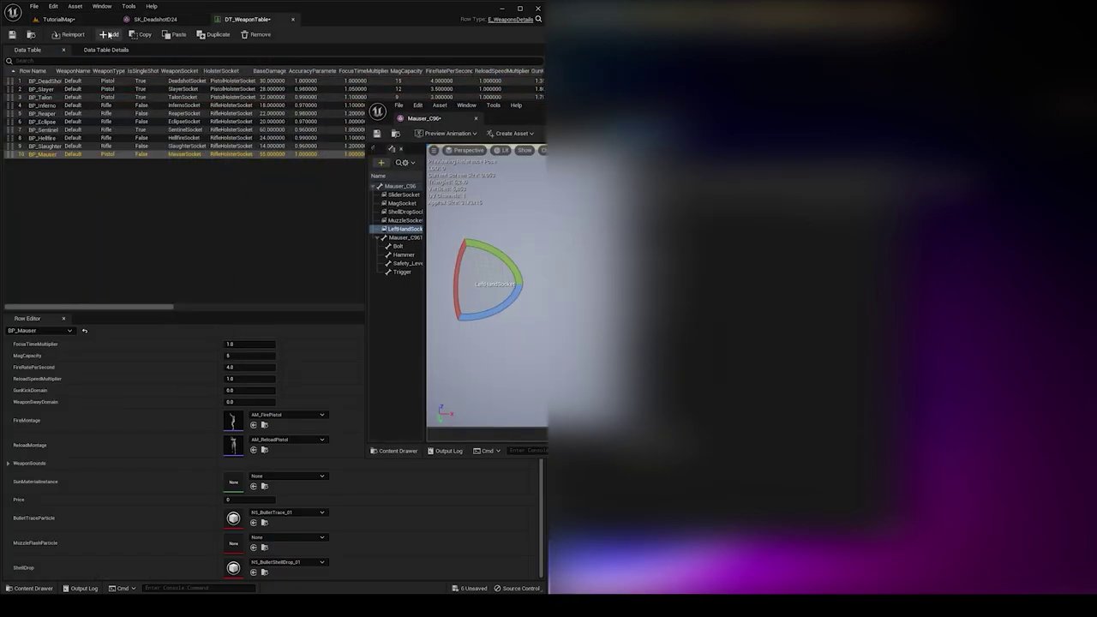
Step: Show the TutorialMap level, aim the Mauser in the running game to check the left hand, and eject from the player
left_click(68, 19)
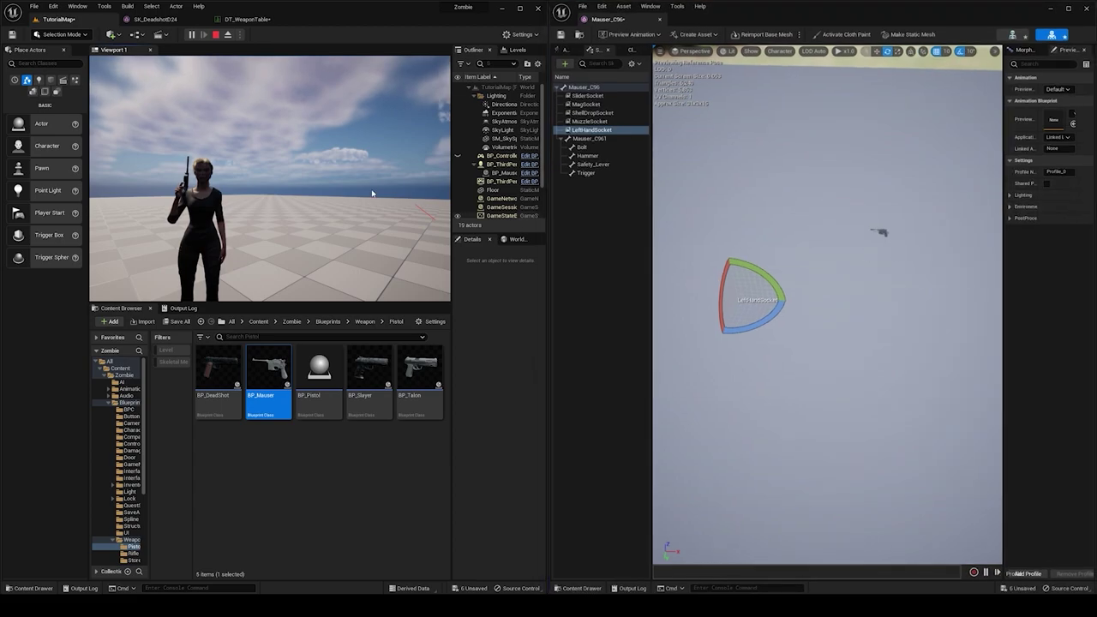
left_click(372, 193)
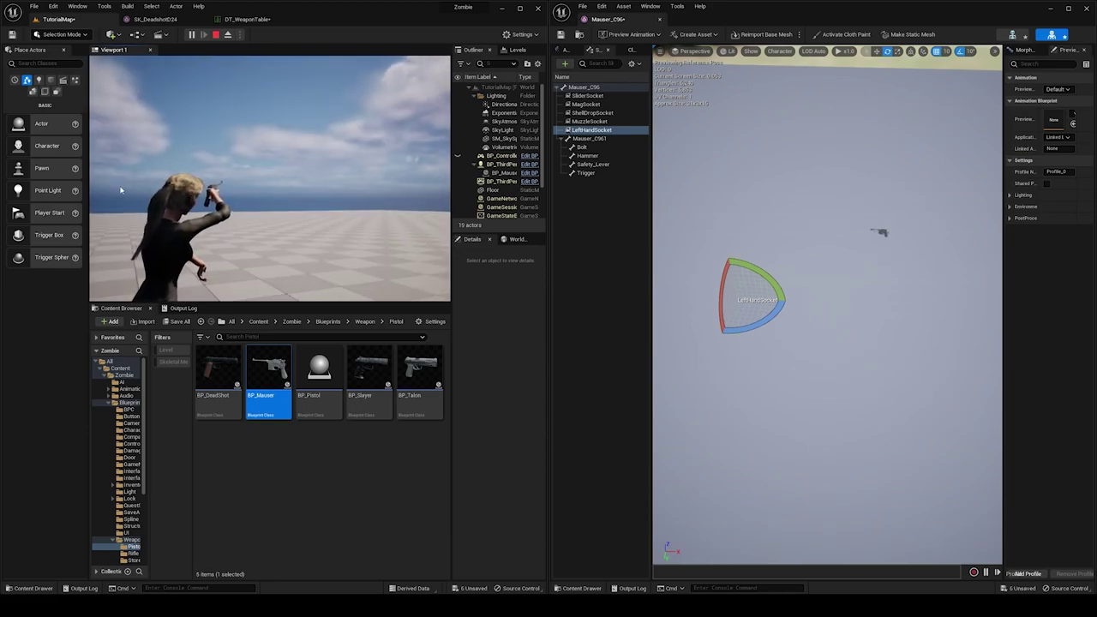
key("F8")
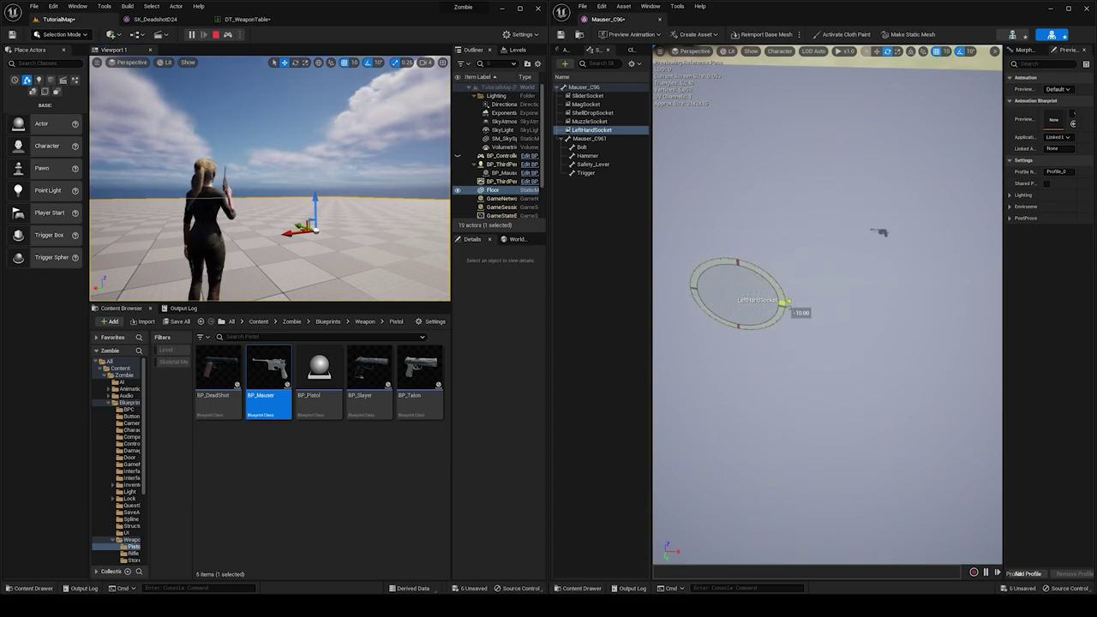
Step: Browse to the Zombie/Animations/AnimationBlueprints folder in the project content
mouse_move(289, 207)
right_mouse_down()
mouse_move(232, 208)
mouse_move(326, 207)
mouse_move(249, 207)
mouse_move(283, 257)
mouse_move(283, 291)
mouse_move(283, 262)
mouse_move(308, 249)
mouse_move(271, 208)
right_mouse_up()
key("w")
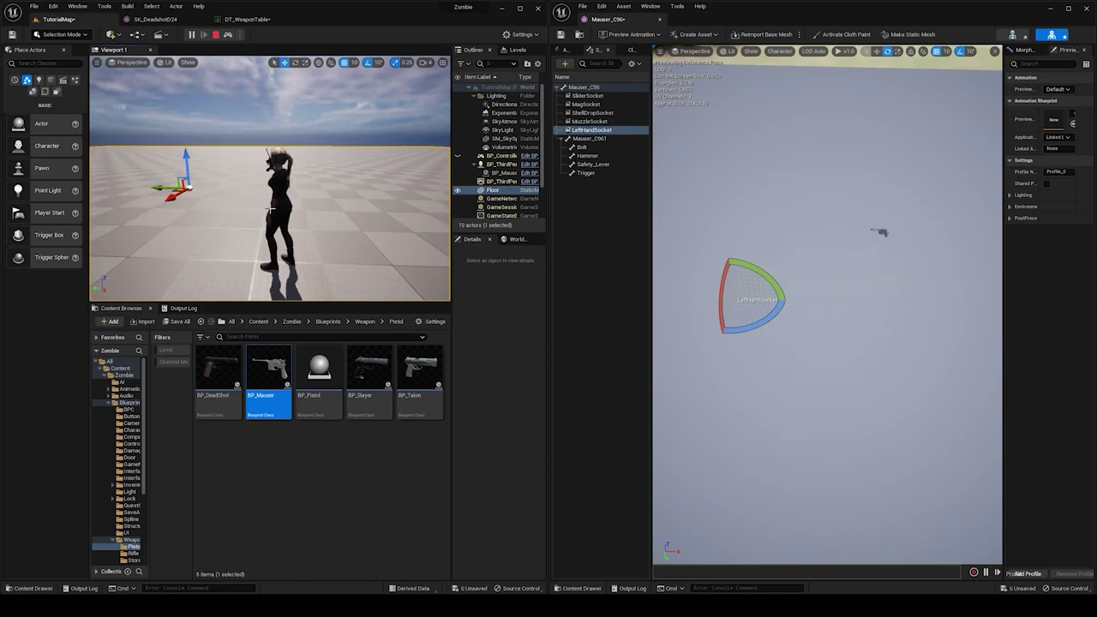
left_click(259, 322)
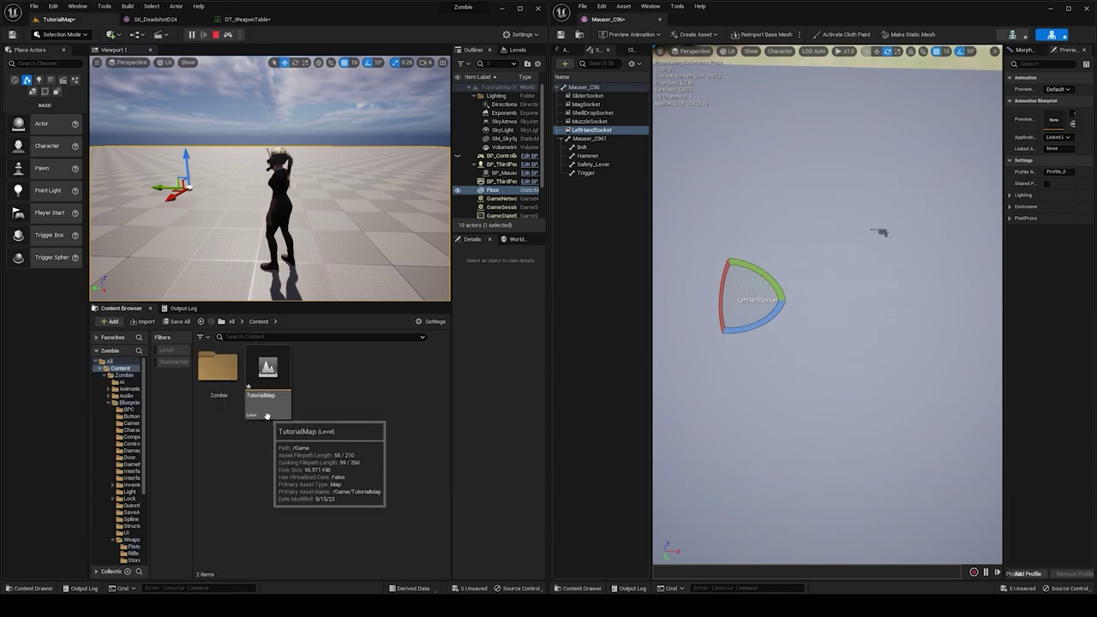
left_click(230, 404)
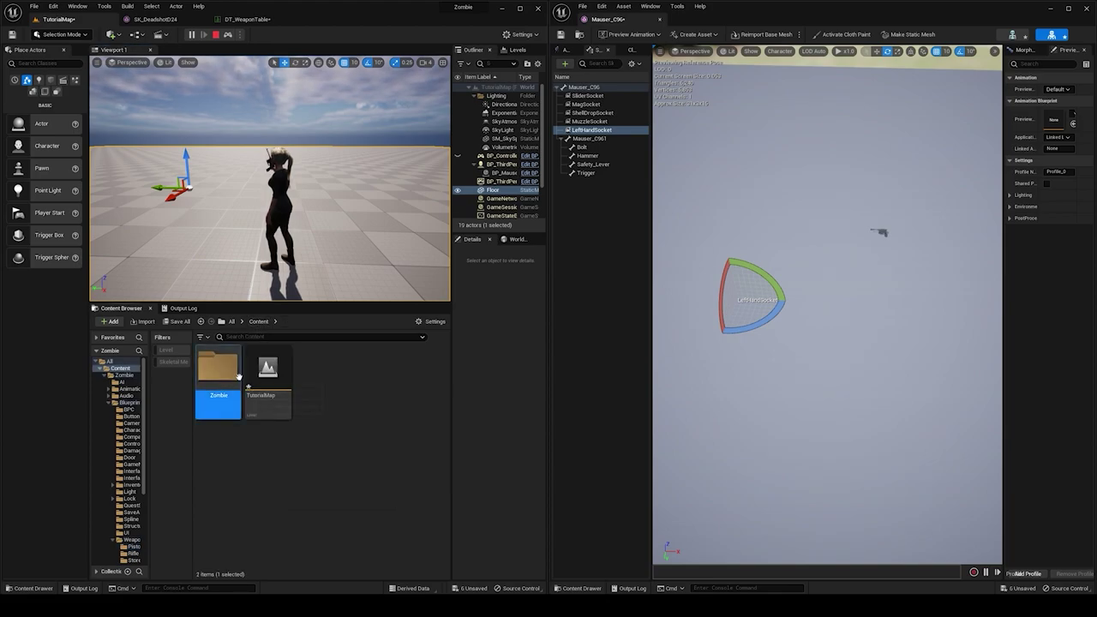
left_click(237, 429)
double_click(221, 380)
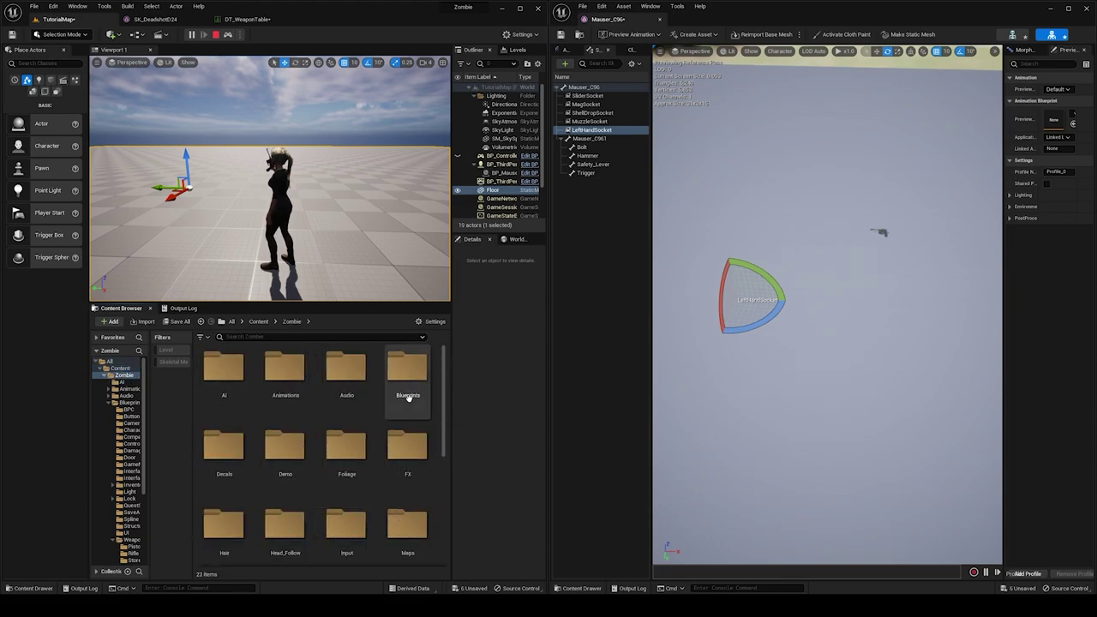
double_click(284, 370)
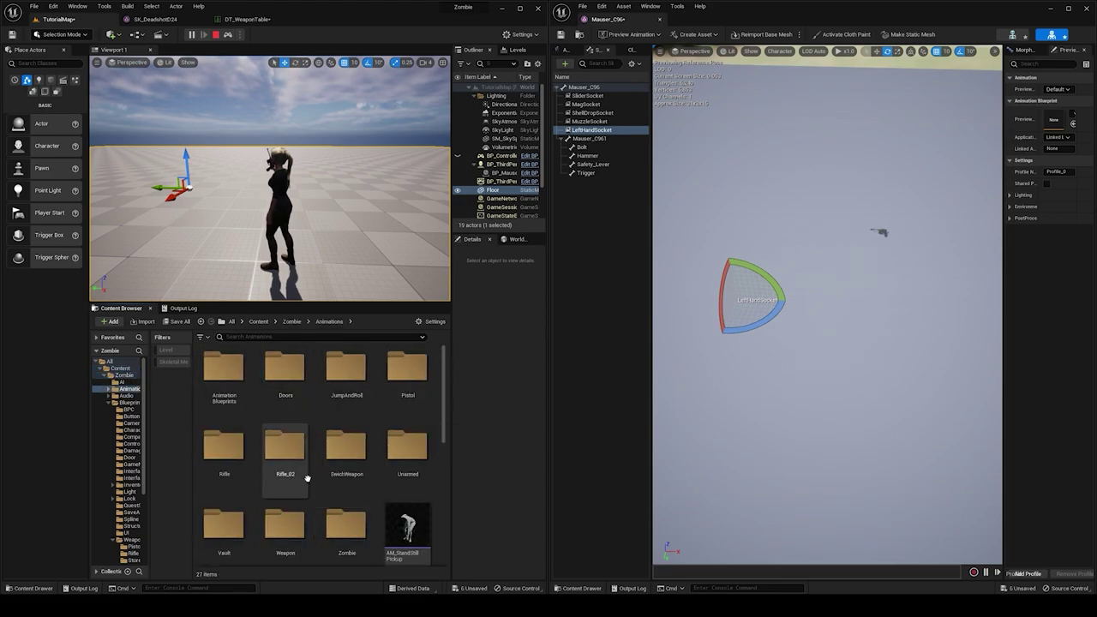
double_click(223, 378)
Step: Open the ABP_ThirdPerson01 animation blueprint
scroll(361, 469, "down", 2)
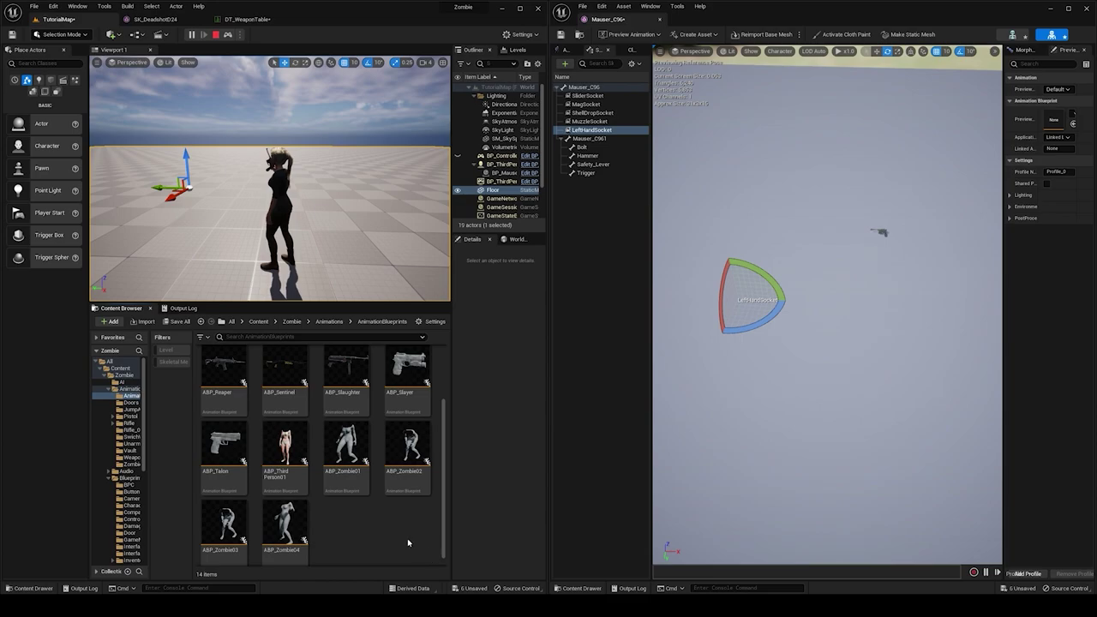
scroll(408, 510, "up", 1)
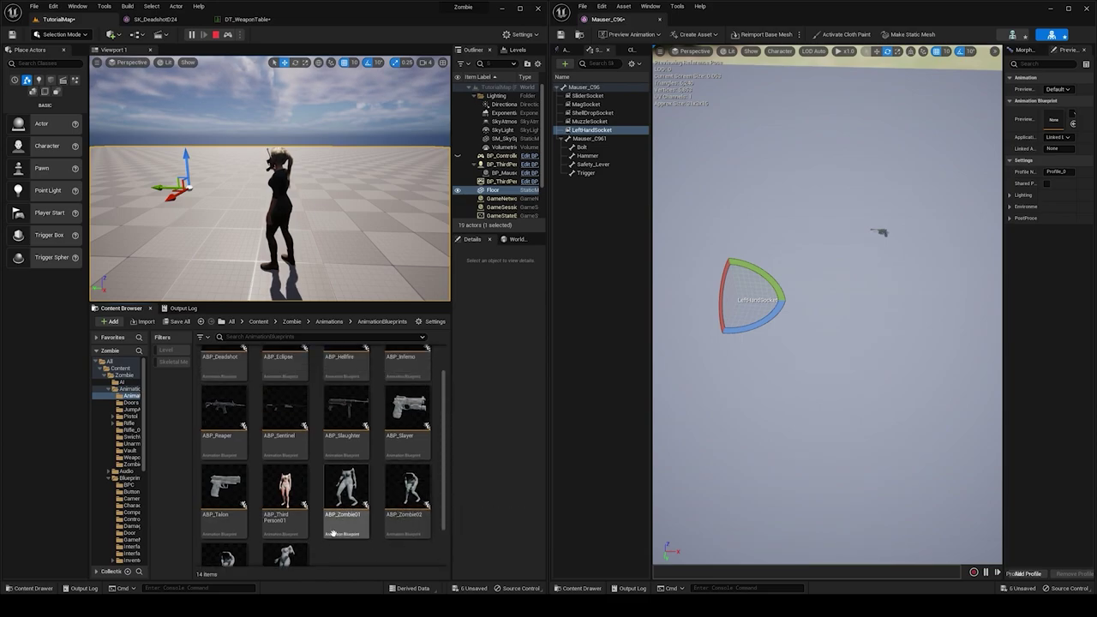
left_click(285, 467)
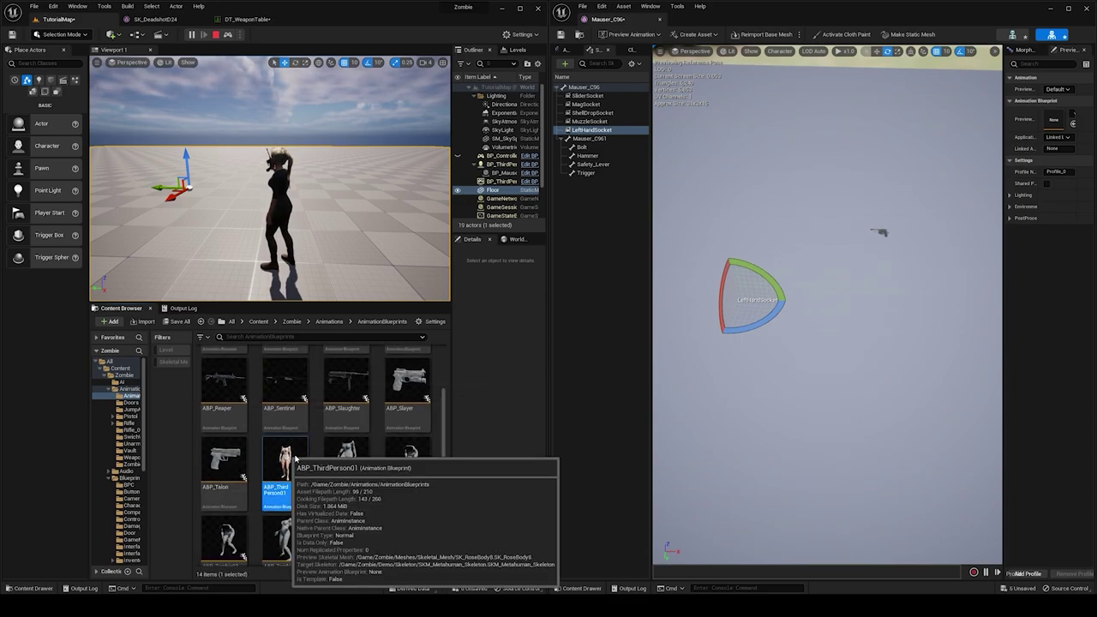
double_click(295, 461)
scroll(787, 380, "down", 3)
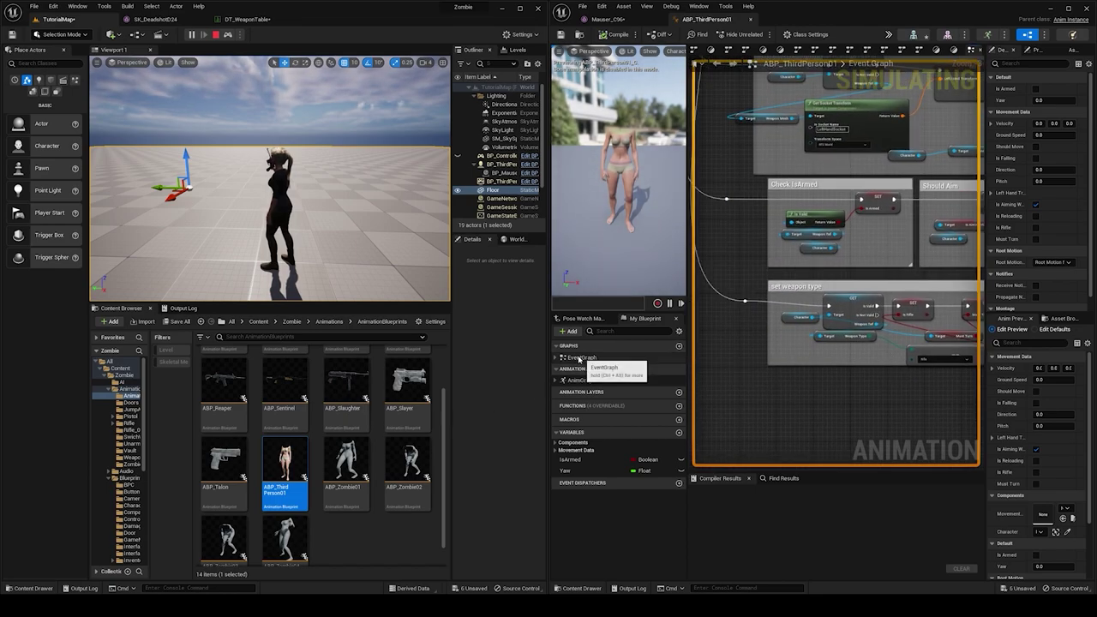
Step: In the Event Graph's Should Aim section, disconnect the Is Aiming Weapon setter's input and enable its value
right_click_drag(908, 300, 774, 319)
scroll(881, 248, "up", 1)
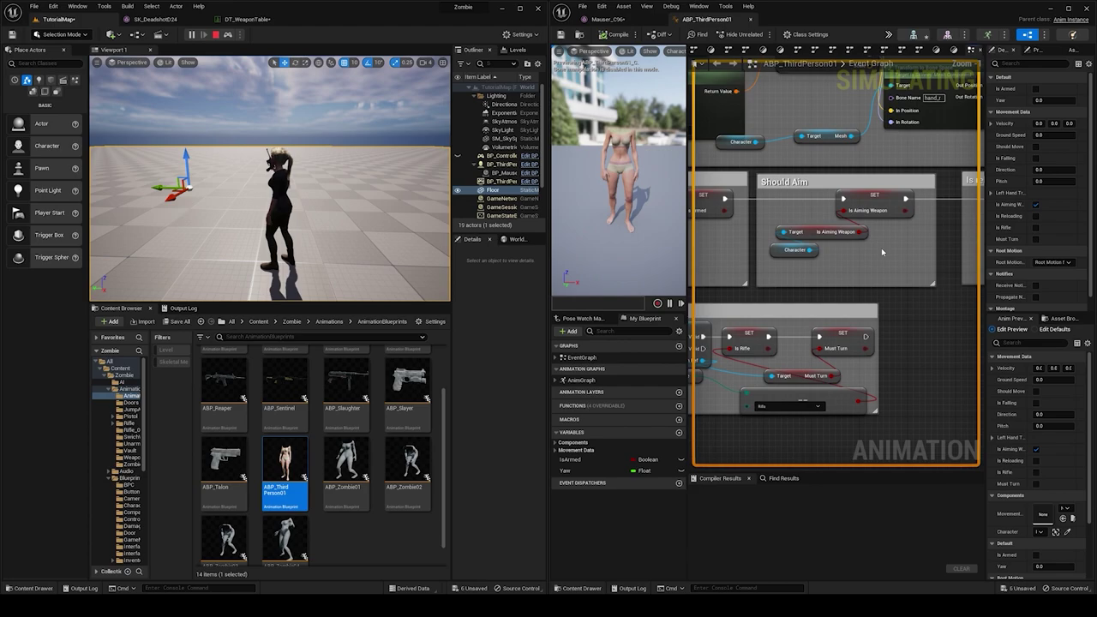
scroll(811, 220, "up", 2)
scroll(811, 219, "down", 5)
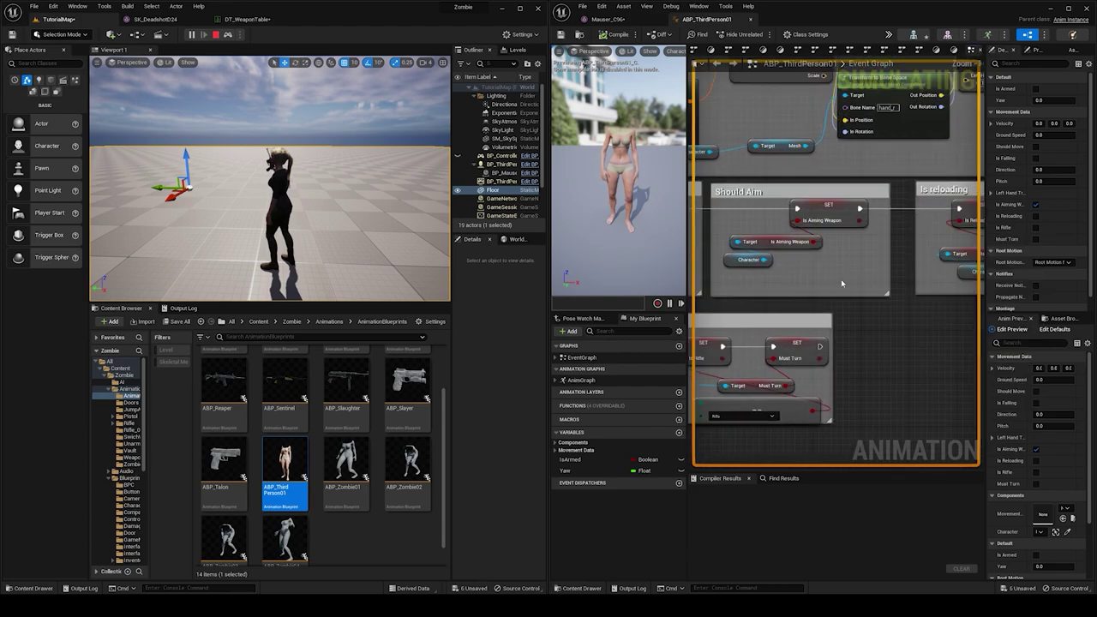
scroll(804, 289, "up", 4)
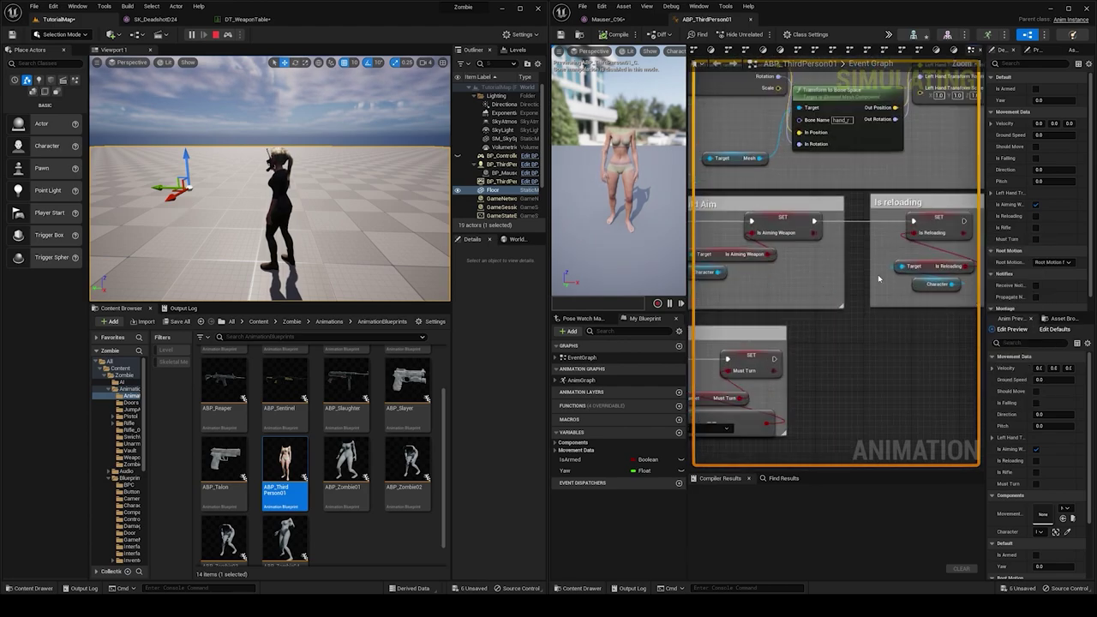
right_click_drag(813, 269, 895, 277)
scroll(895, 277, "up", 1)
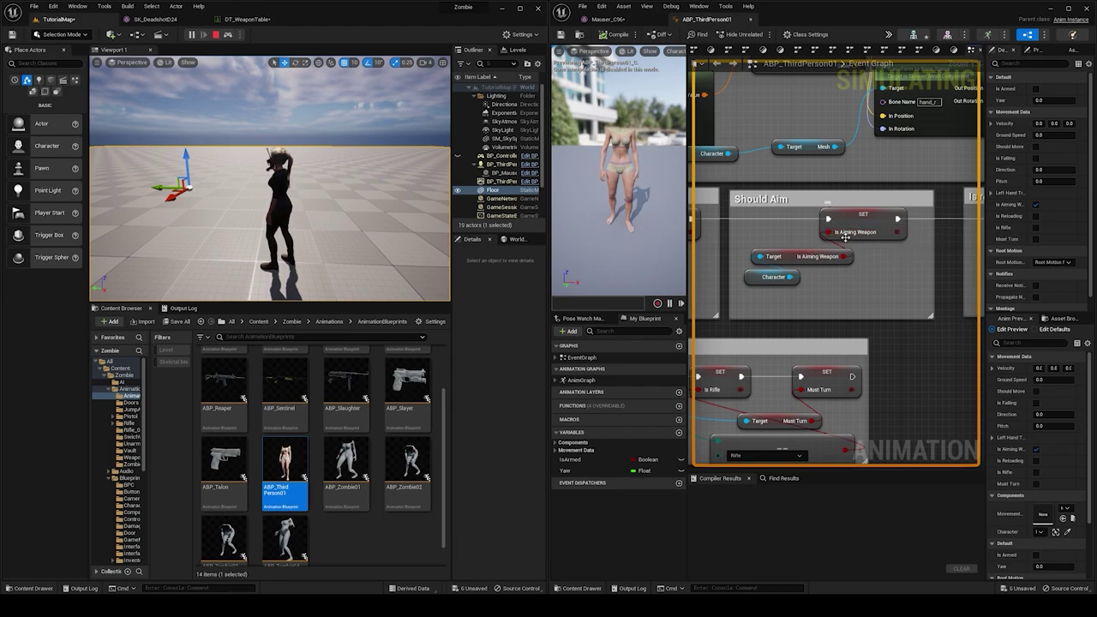
mouse_move(837, 244)
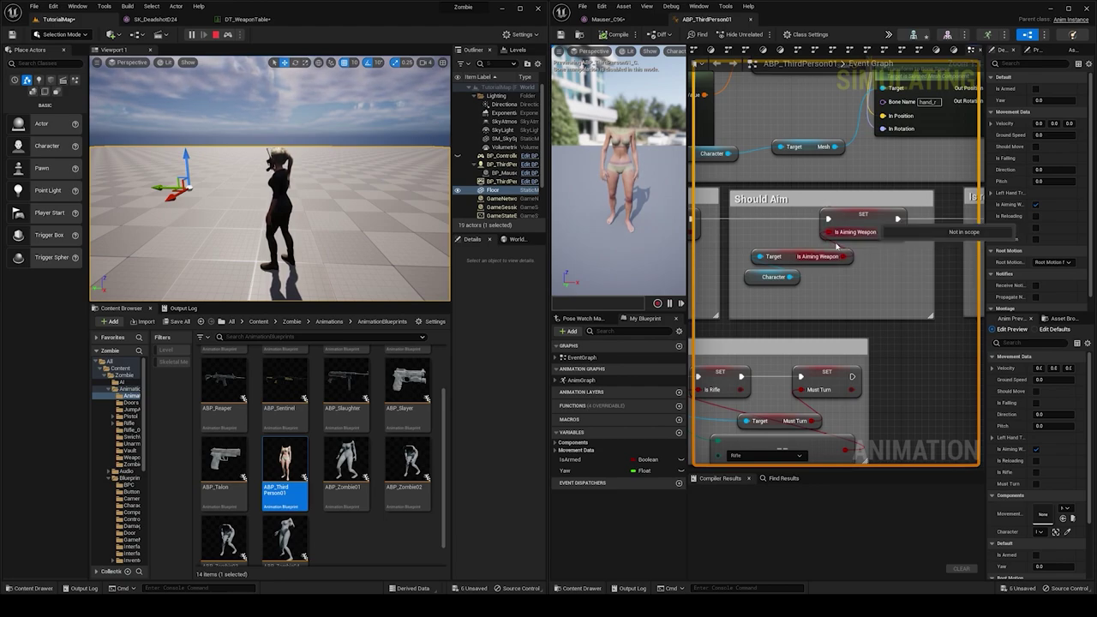
left_click_drag(837, 247, 782, 231, "ctrl")
left_click(745, 240)
right_click_drag(889, 265, 855, 272)
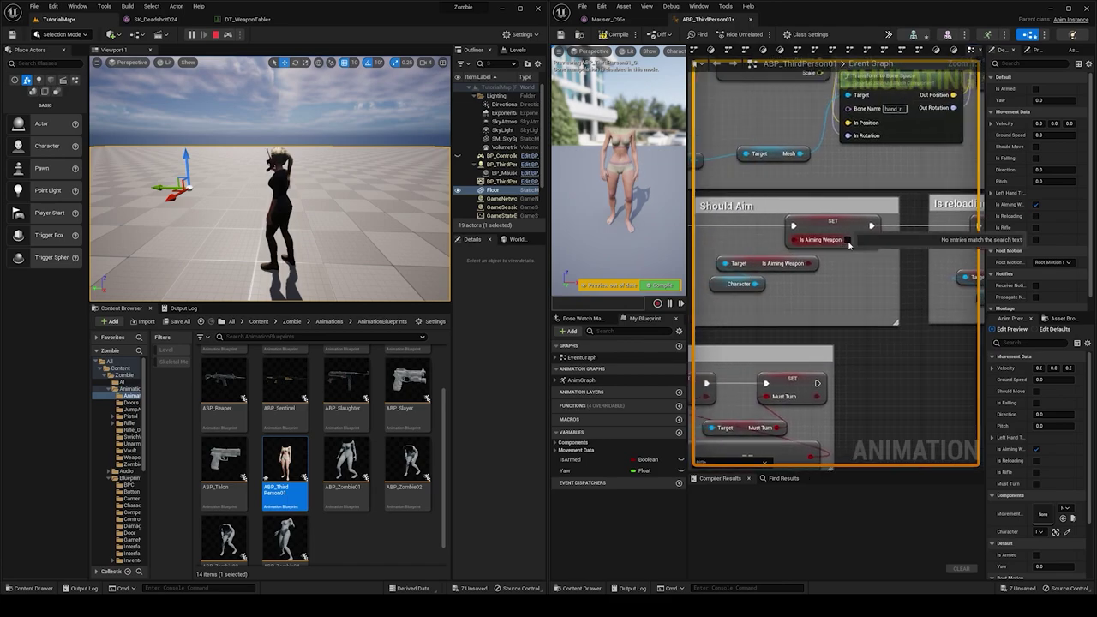
scroll(836, 236, "down", 2)
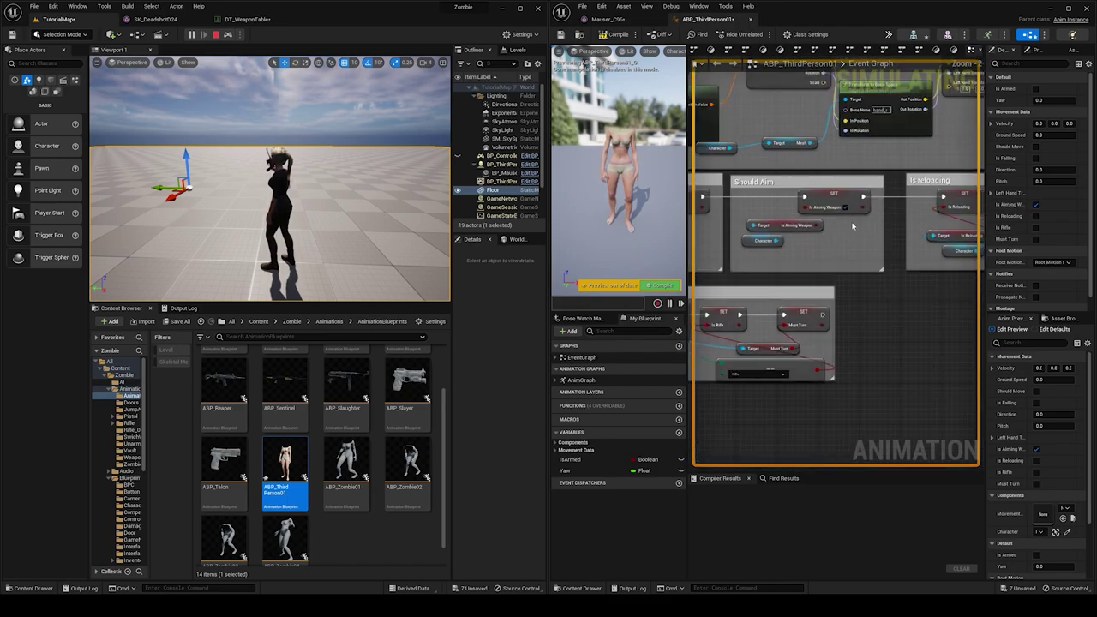
Step: End the running play session and start a new one in TutorialMap
scroll(816, 223, "up", 2)
right_click_drag(815, 222, 844, 298)
scroll(845, 300, "down", 2)
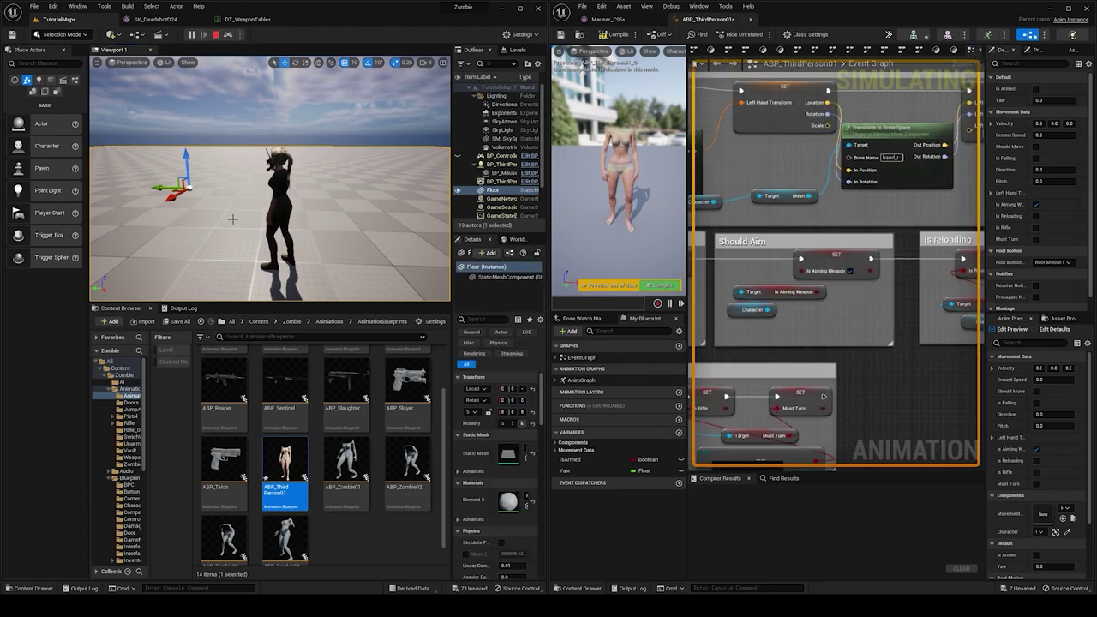
key("F8")
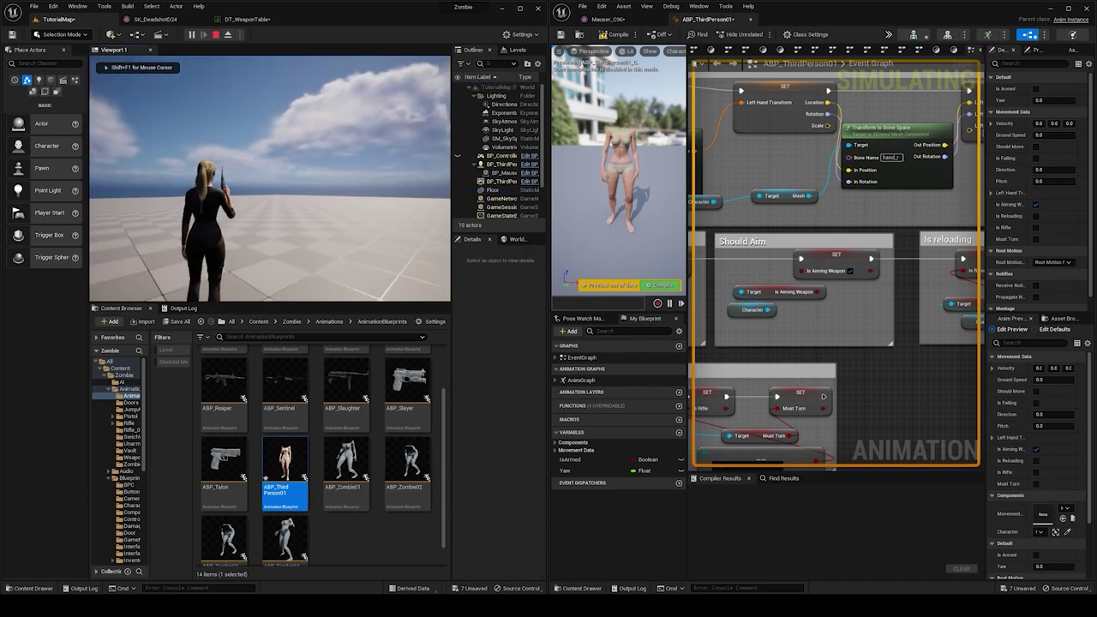
key("Escape")
key("alt+p")
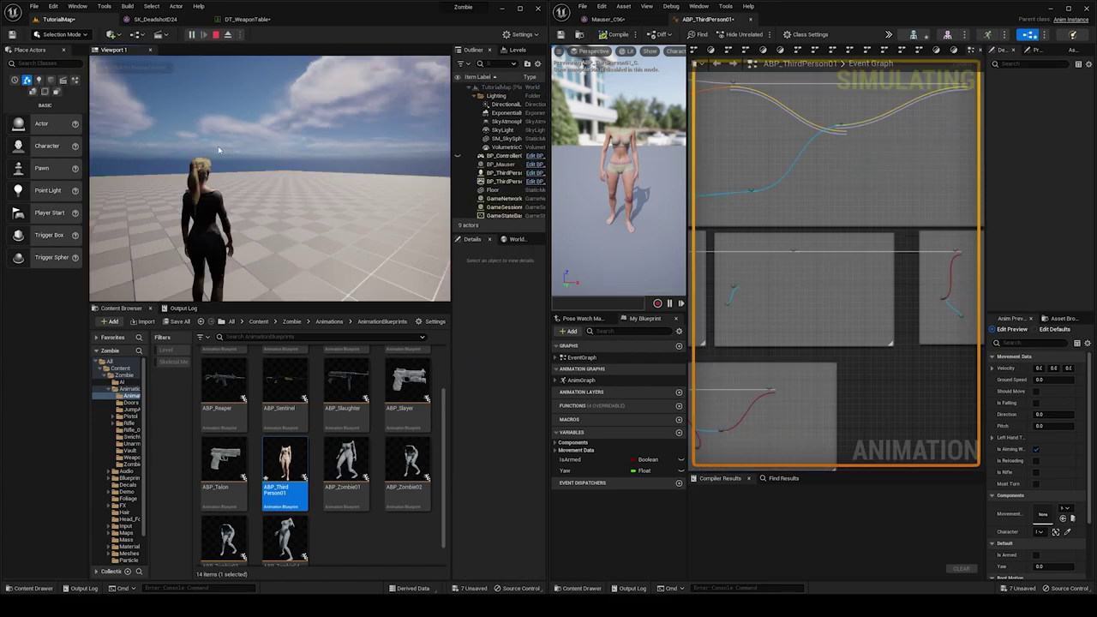
Step: Pick up the Mauser in the game and inspect the character's aiming pose with a free camera in the enlarged viewport
key("w")
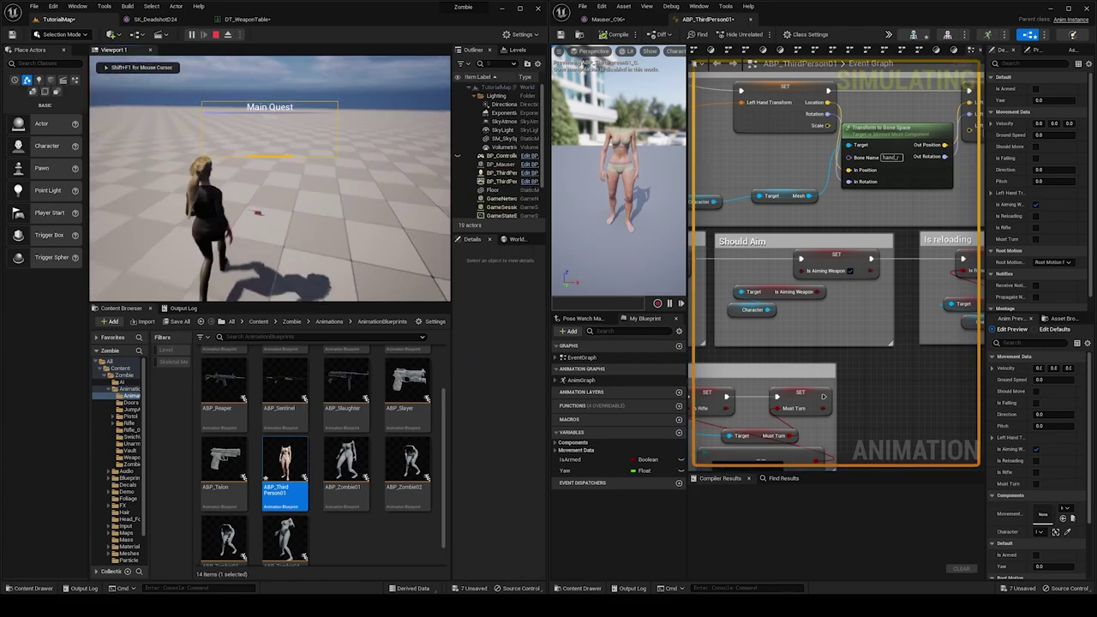
key("e")
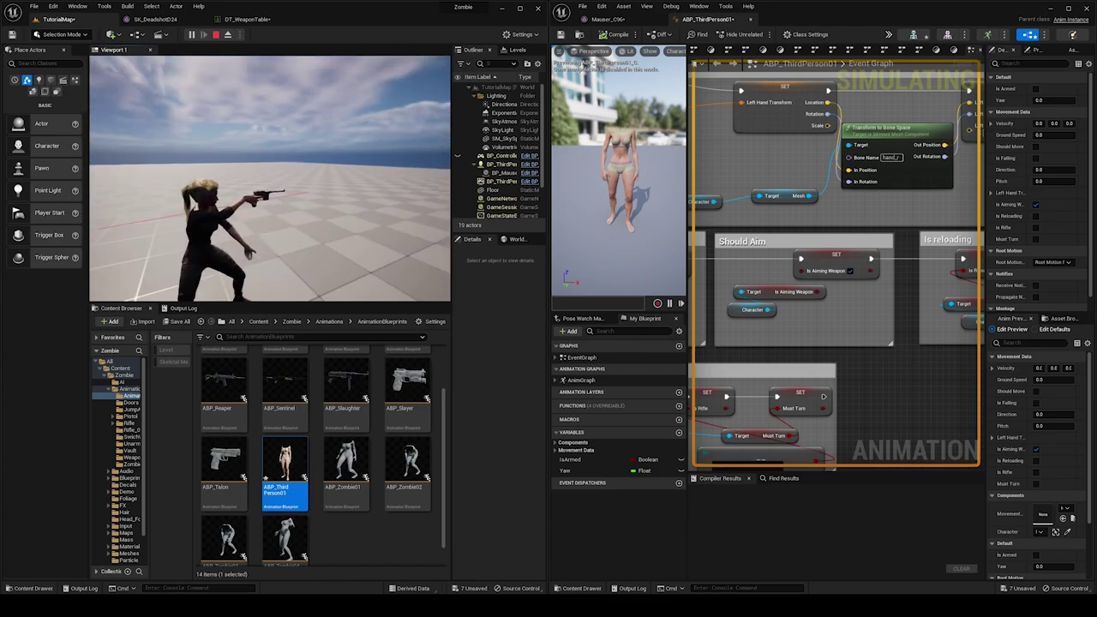
key("F11")
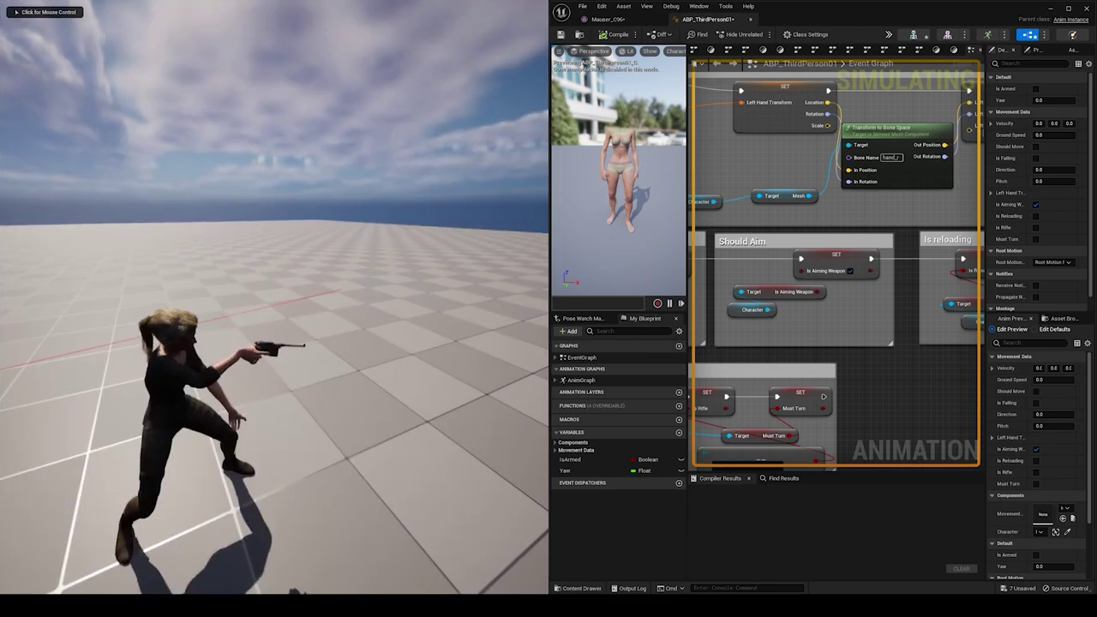
left_click(274, 297)
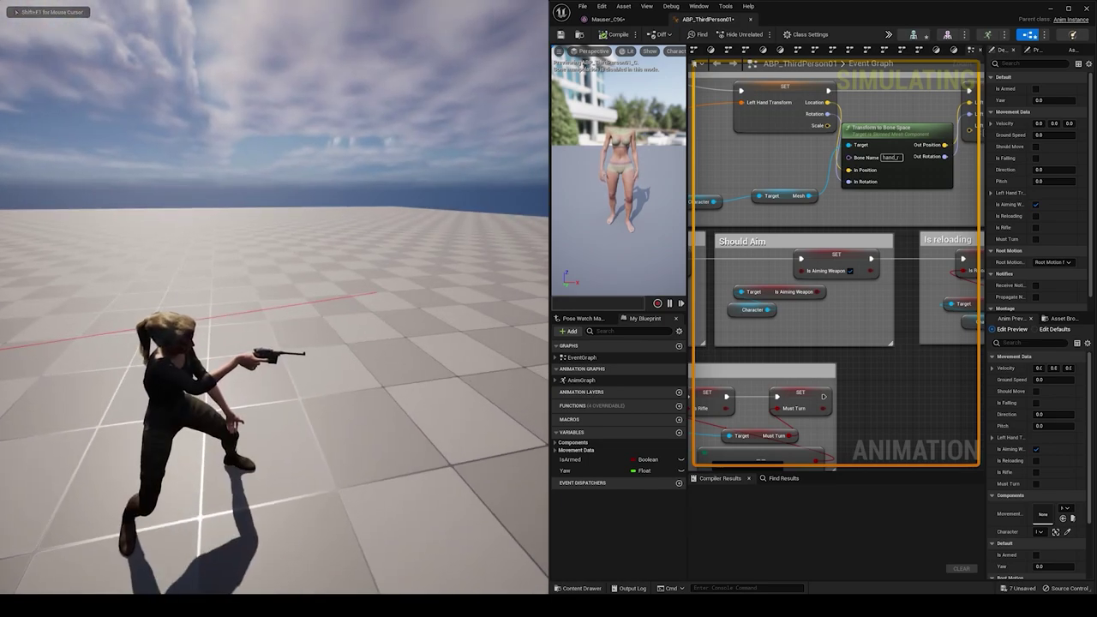
key("F8")
right_click_drag(128, 231, 128, 318)
right_click_drag(399, 177, 398, 142)
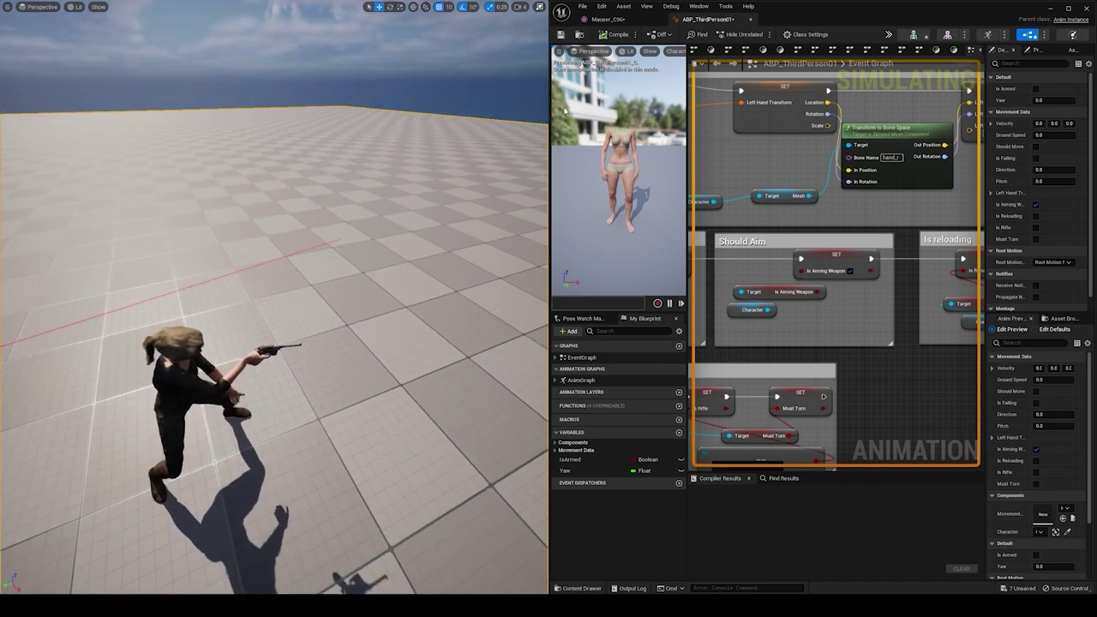
Step: Move the LeftHandSocket of the Mauser_C96 skeleton upward to a position above the gun
left_click(610, 19)
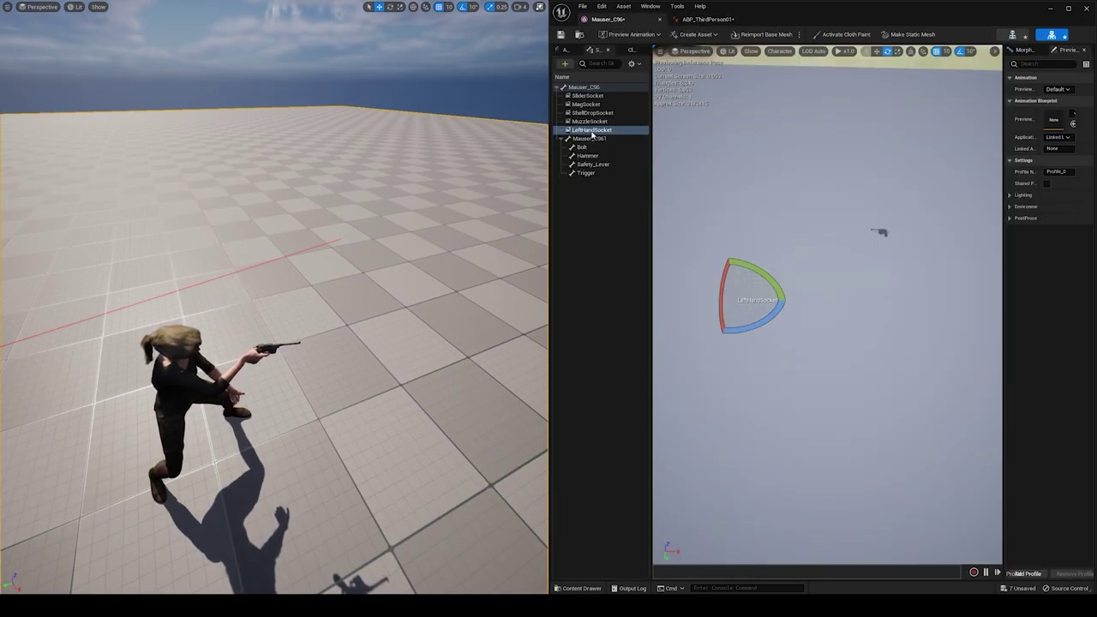
key("w")
left_click_drag(767, 301, 745, 307)
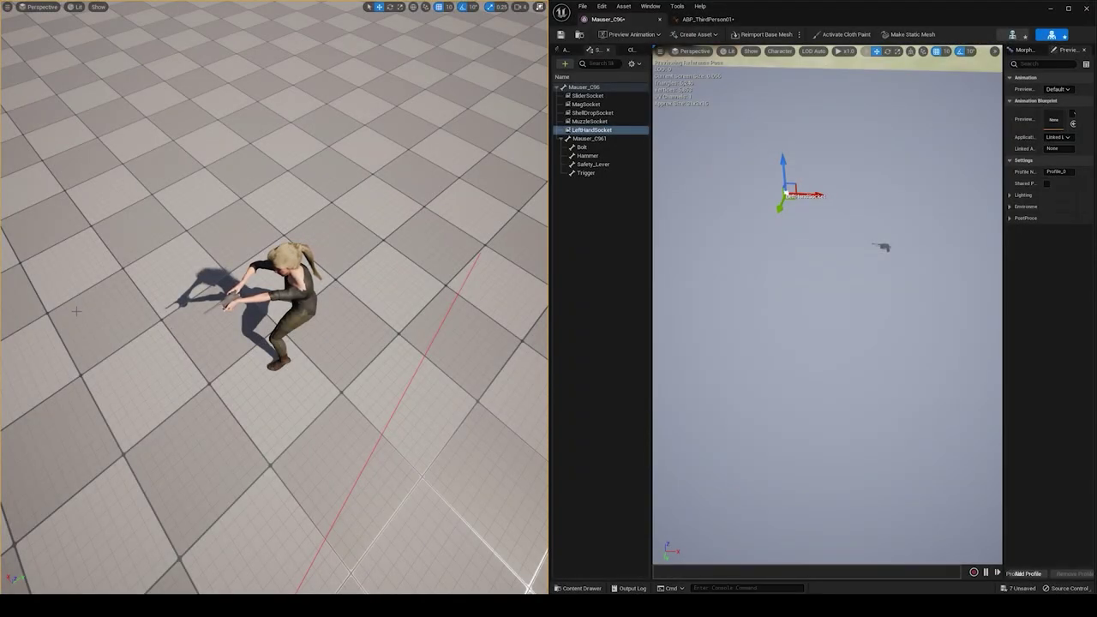
right_click(160, 311)
key("Escape")
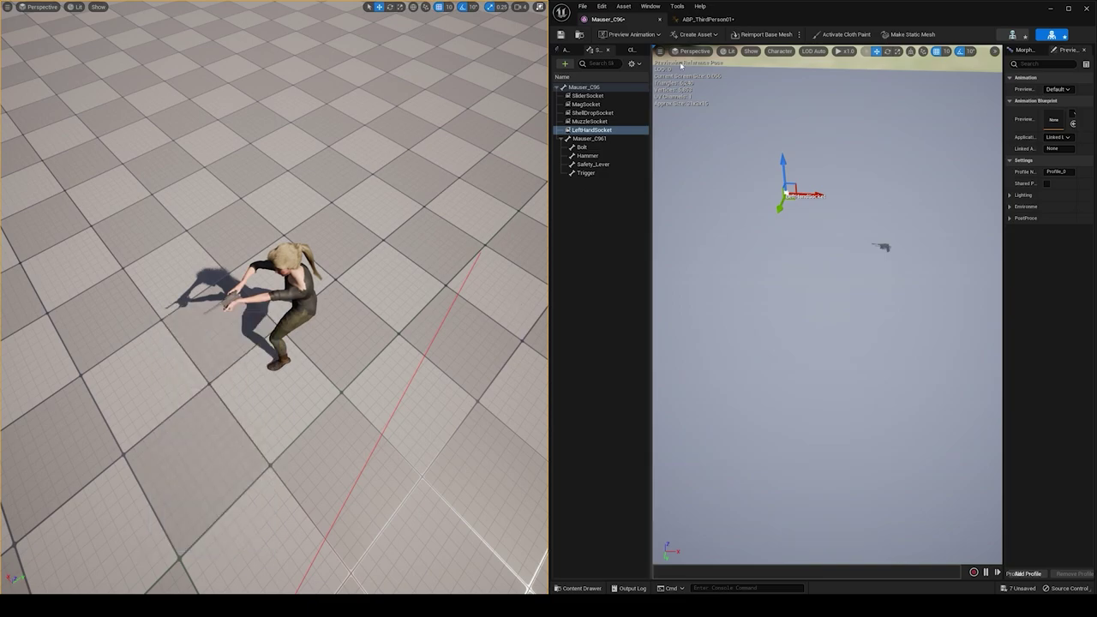
Step: Reconnect the character's Is Aiming Weapon value to the setter in ABP_ThirdPerson01's Should Aim section
left_click(708, 18)
right_click_drag(852, 333, 838, 297)
scroll(791, 275, "up", 1)
mouse_move(800, 259)
left_click_drag(801, 253, 786, 228)
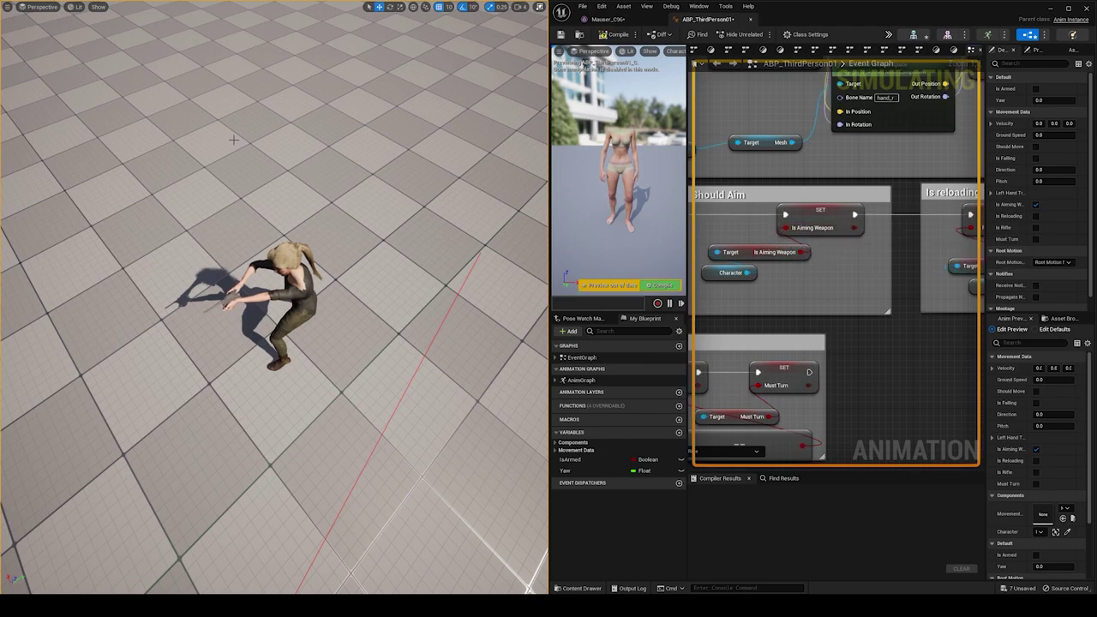
Step: Restore the normal viewport size, stop the play session and return to the Animations folder
key("F11")
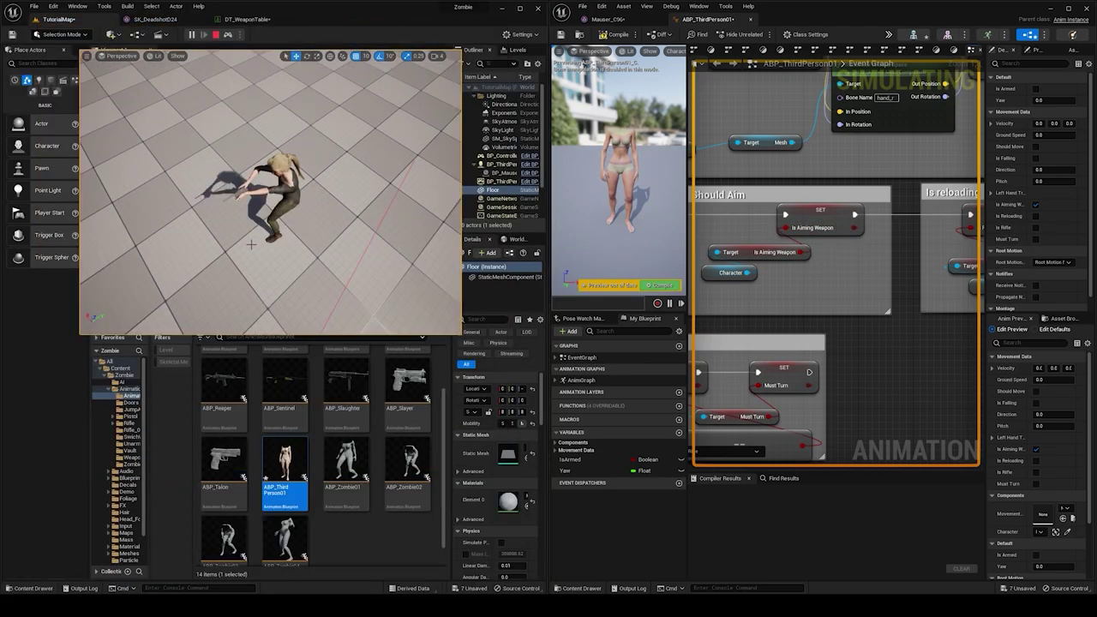
left_click(218, 36)
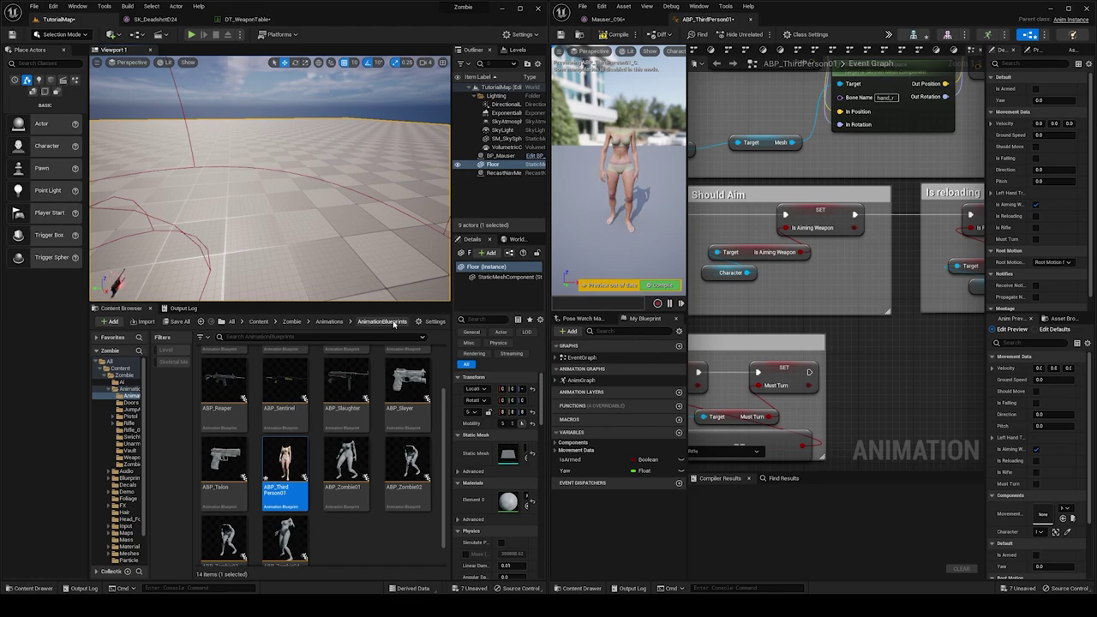
scroll(321, 383, "up", 2)
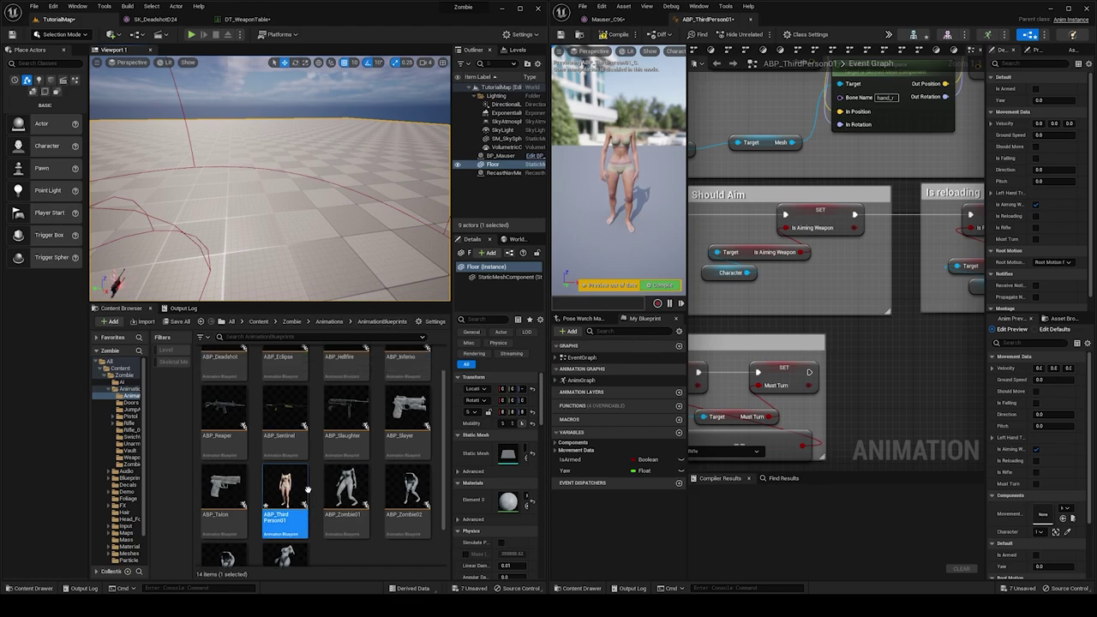
left_click(330, 322)
Step: Open the Pistol animations folder and look through its animation assets
scroll(335, 459, "down", 5)
scroll(331, 463, "up", 4)
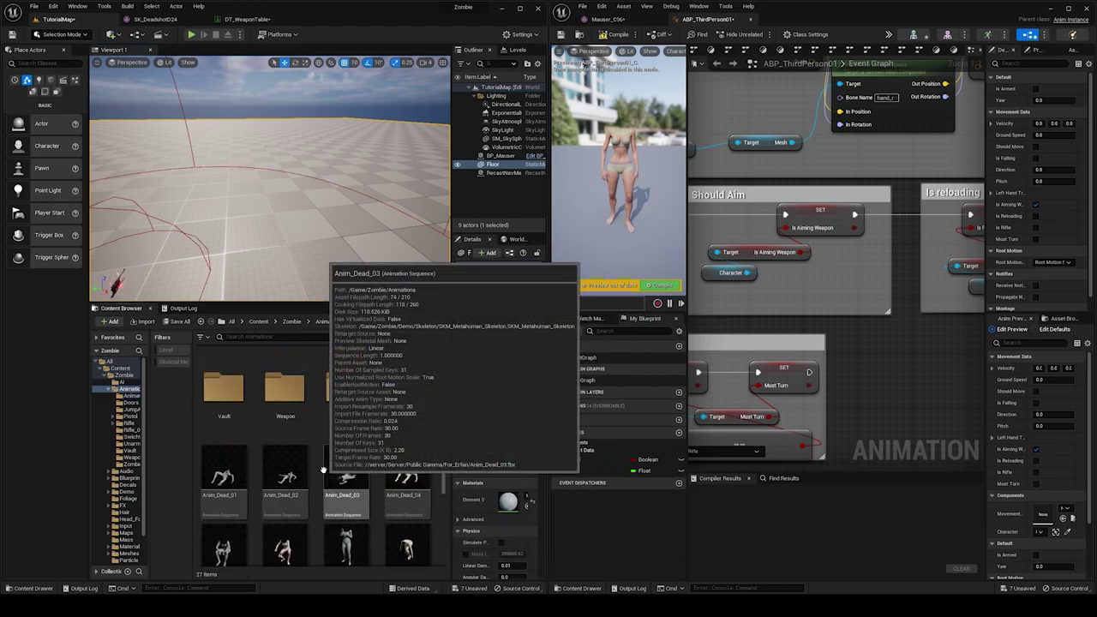
scroll(288, 463, "up", 2)
double_click(389, 390)
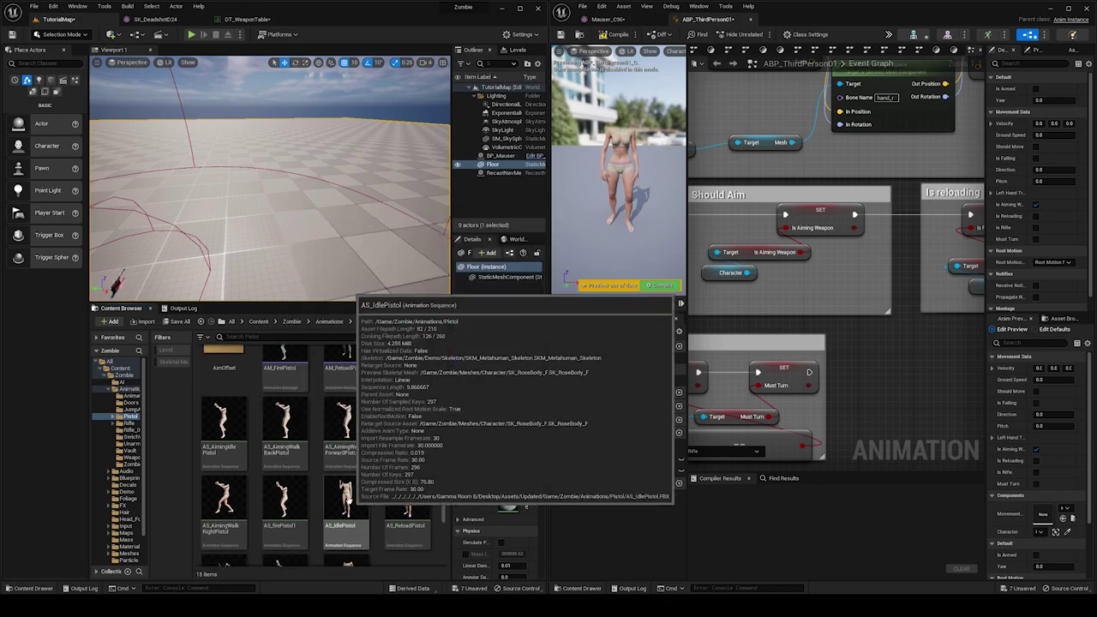
scroll(328, 494, "down", 2)
scroll(294, 370, "up", 2)
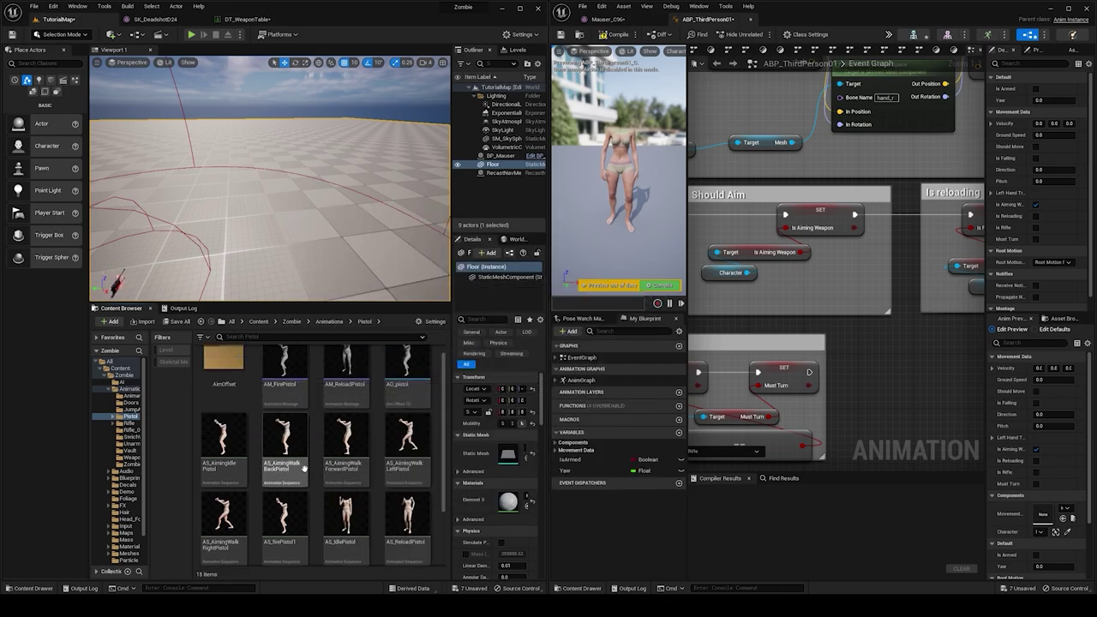
scroll(316, 494, "up", 1)
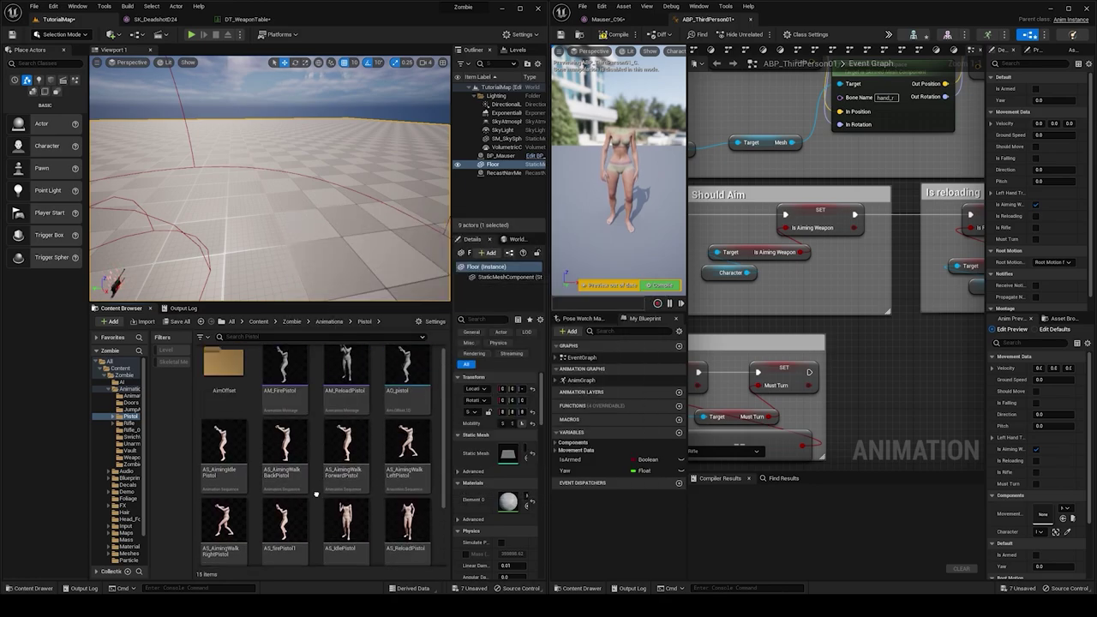
Step: Duplicate the AM_ReloadPistol montage in the Pistol folder and name the copy AM_ReloadNew
left_click(348, 381)
scroll(340, 455, "down", 1)
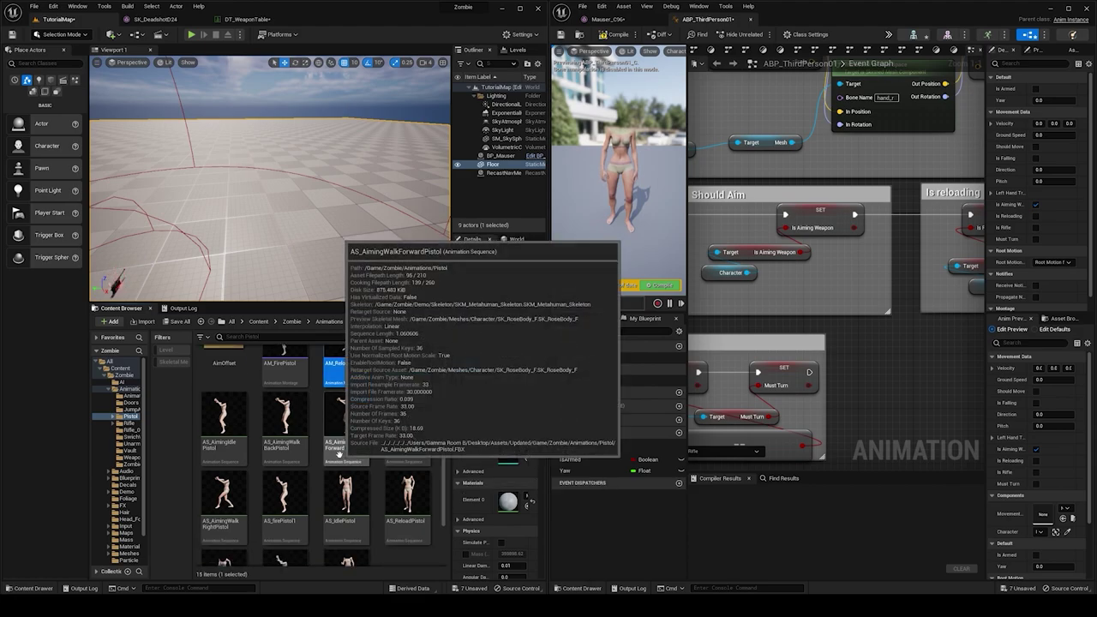
key("ctrl+d")
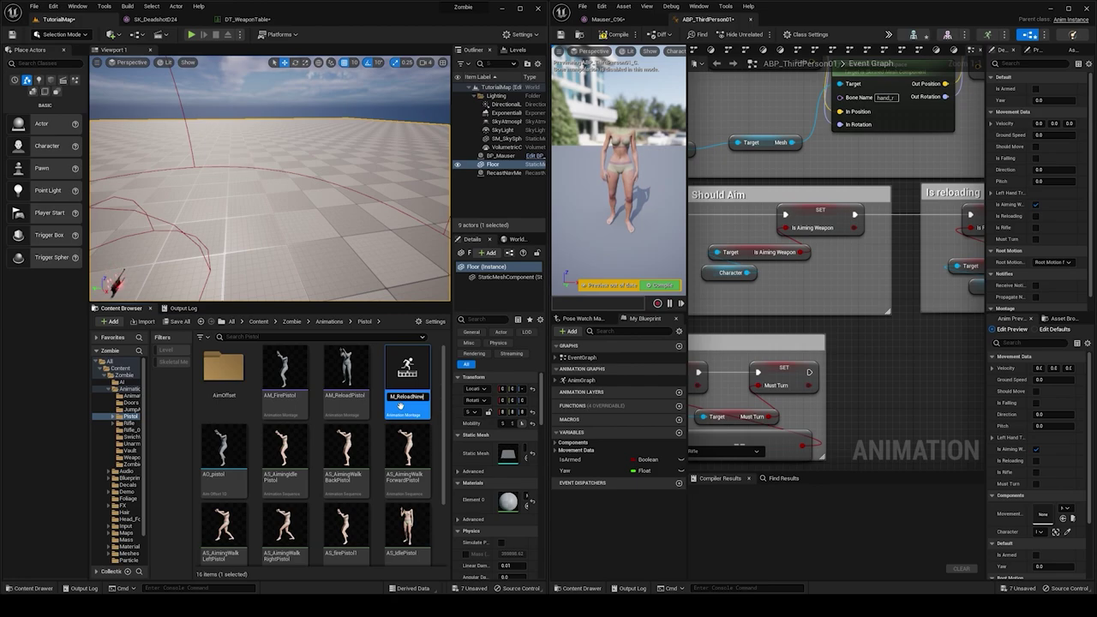
key("Return")
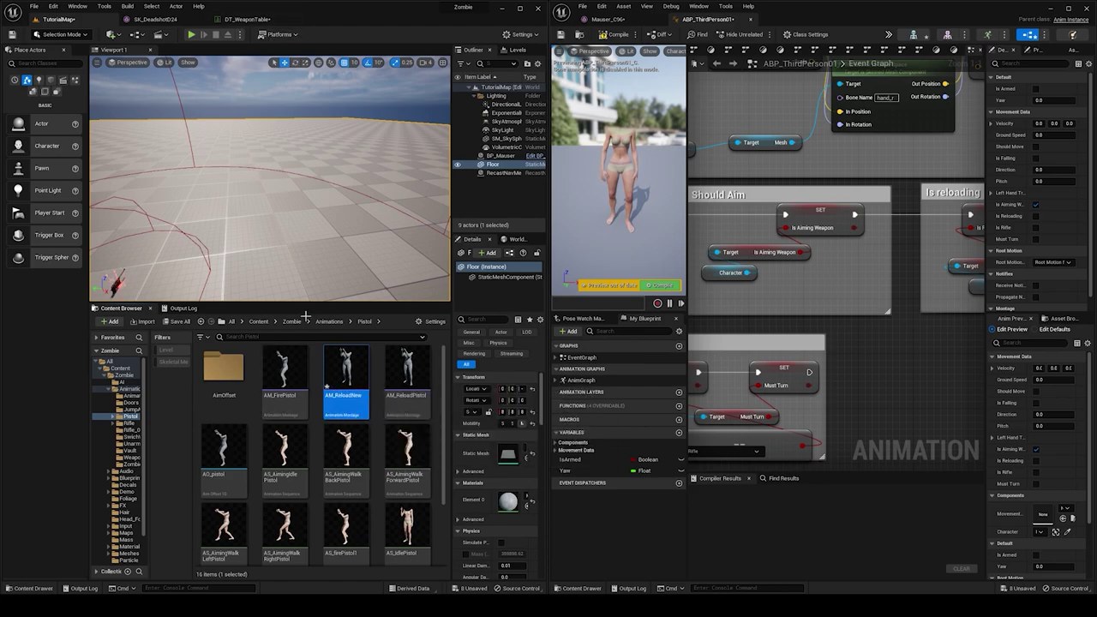
Step: Open the AM_ReloadNew montage and examine its FullReload and HalfReload animation segments in the preview
double_click(343, 367)
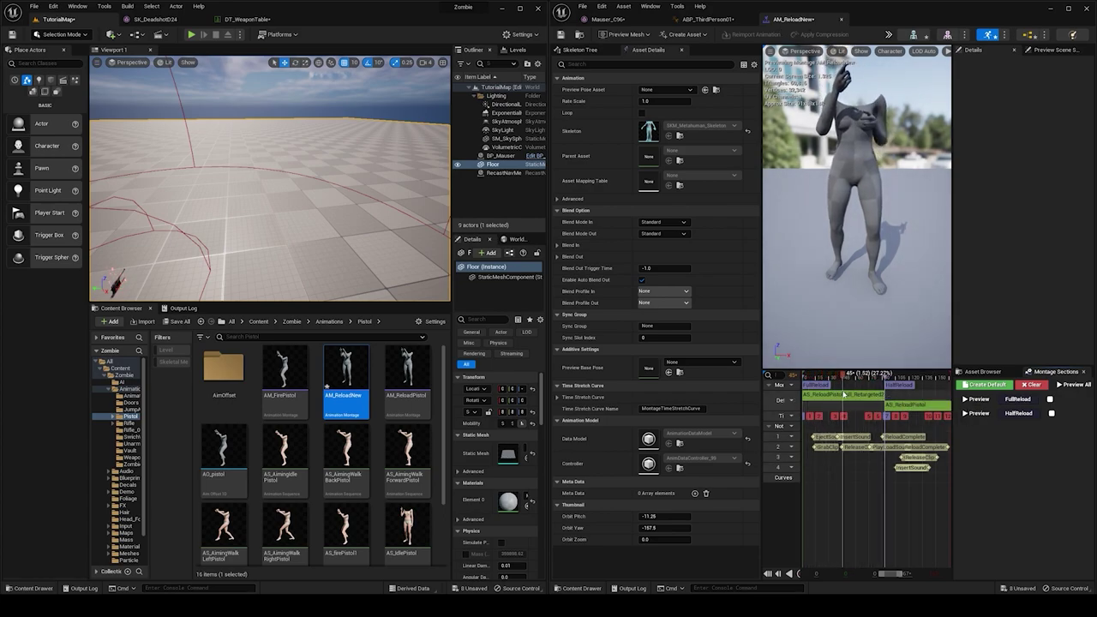
left_click(864, 396)
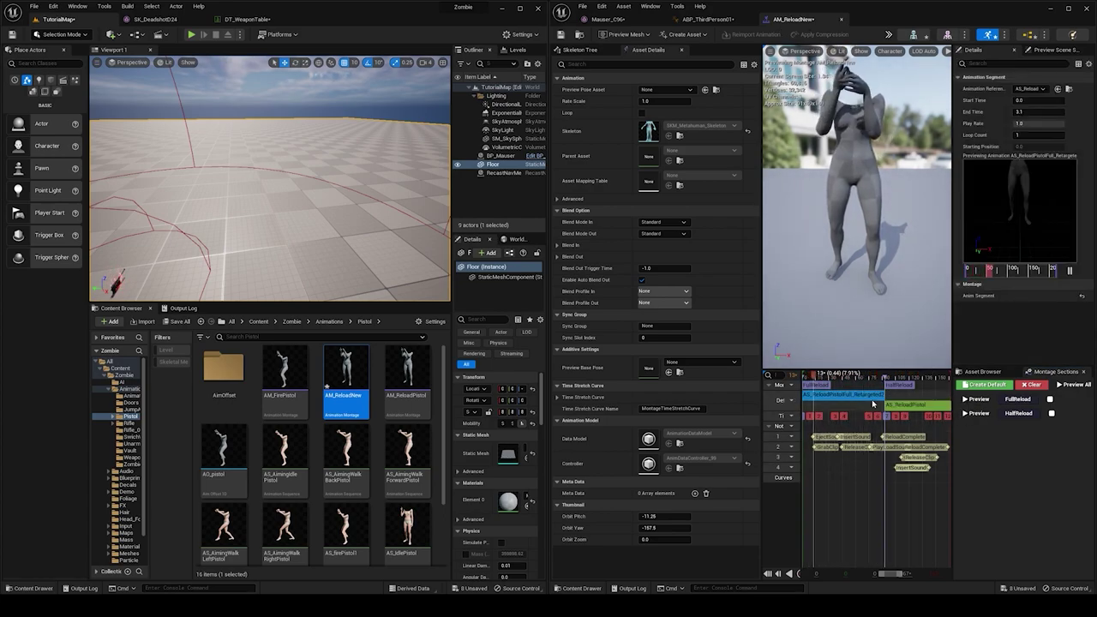
right_click_drag(850, 237, 850, 170)
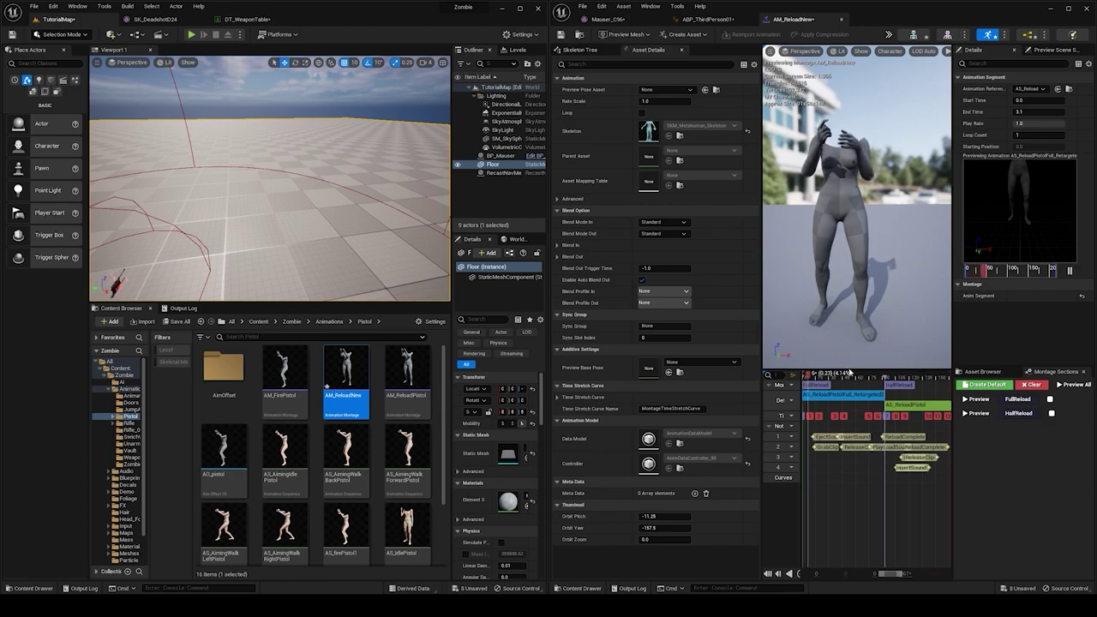
left_click(907, 404)
left_click(857, 393)
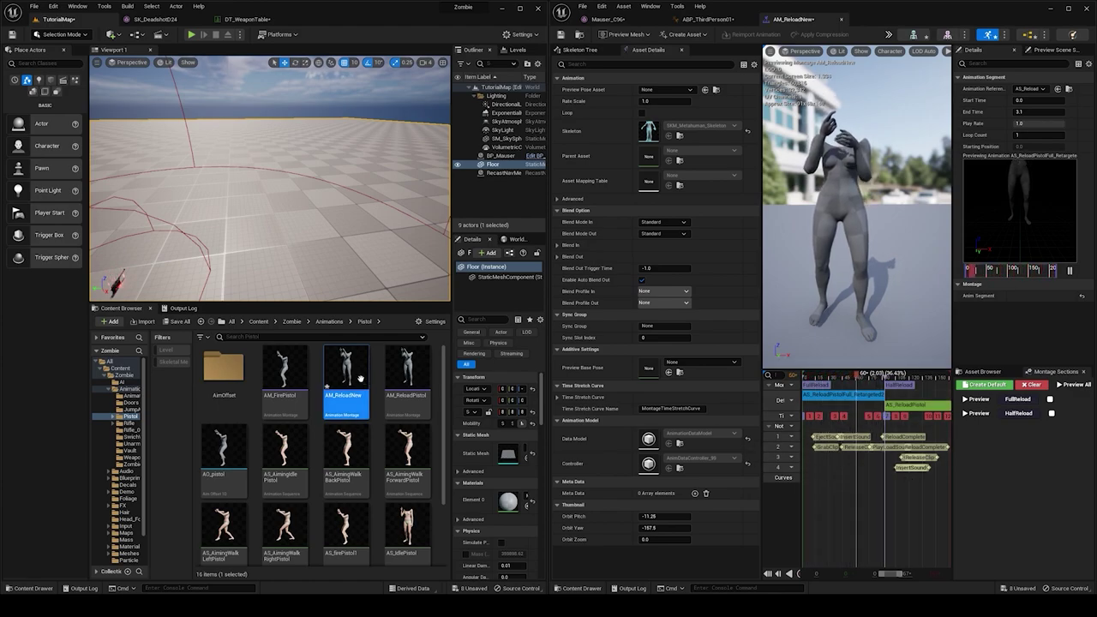
Step: Set the ReloadMontage of the BP_Mauser row in DT_WeaponTable to AM_ReloadNew
left_click(230, 22)
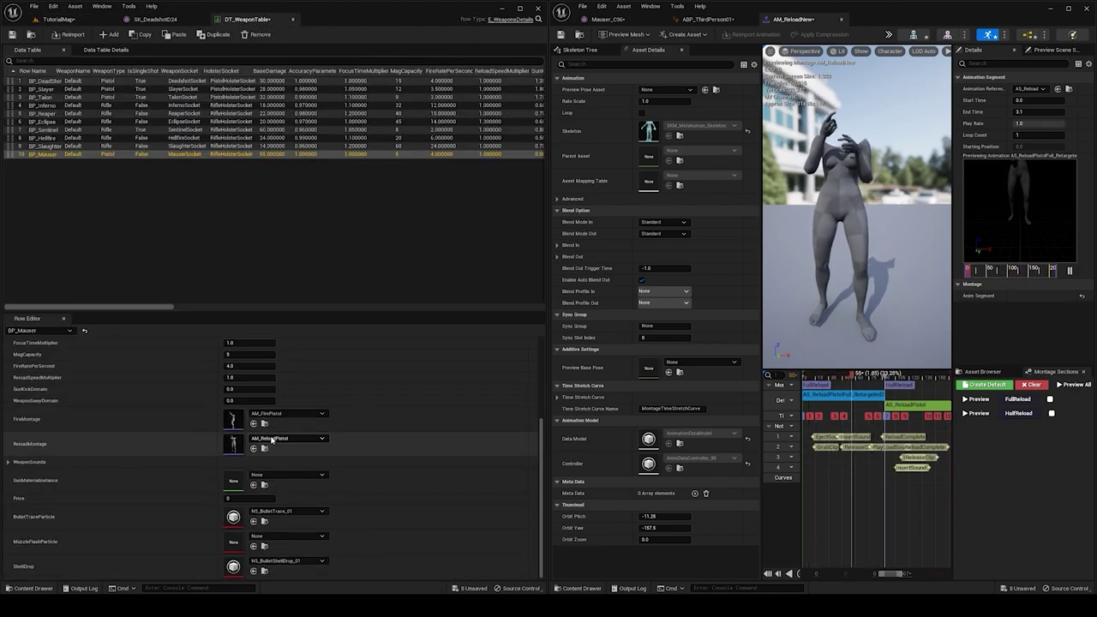
right_click(163, 444)
left_click(263, 440)
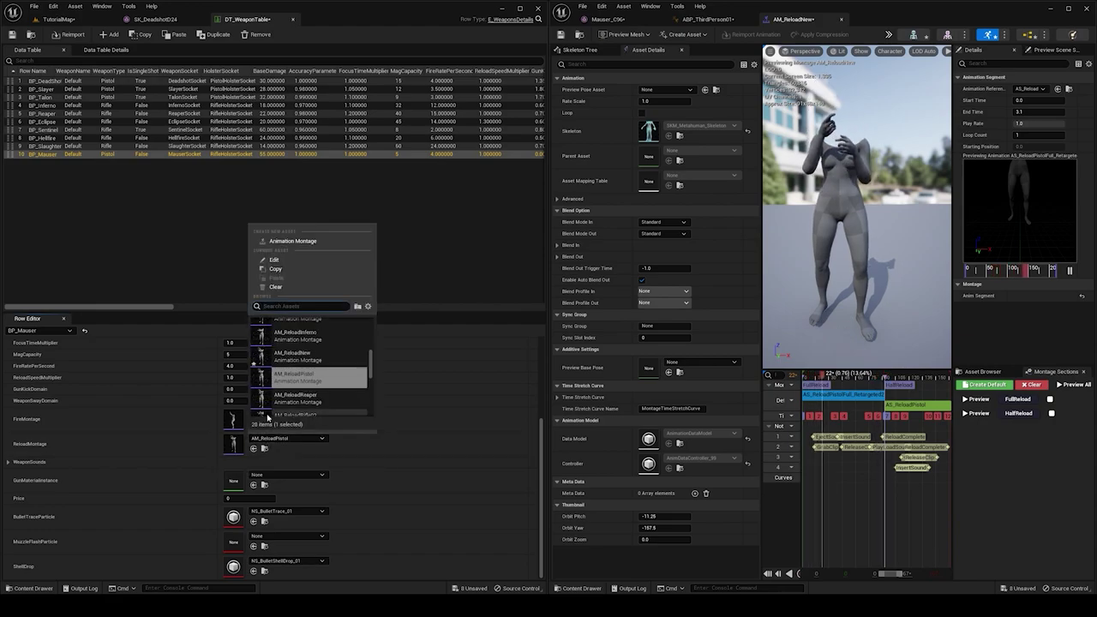
left_click(311, 360)
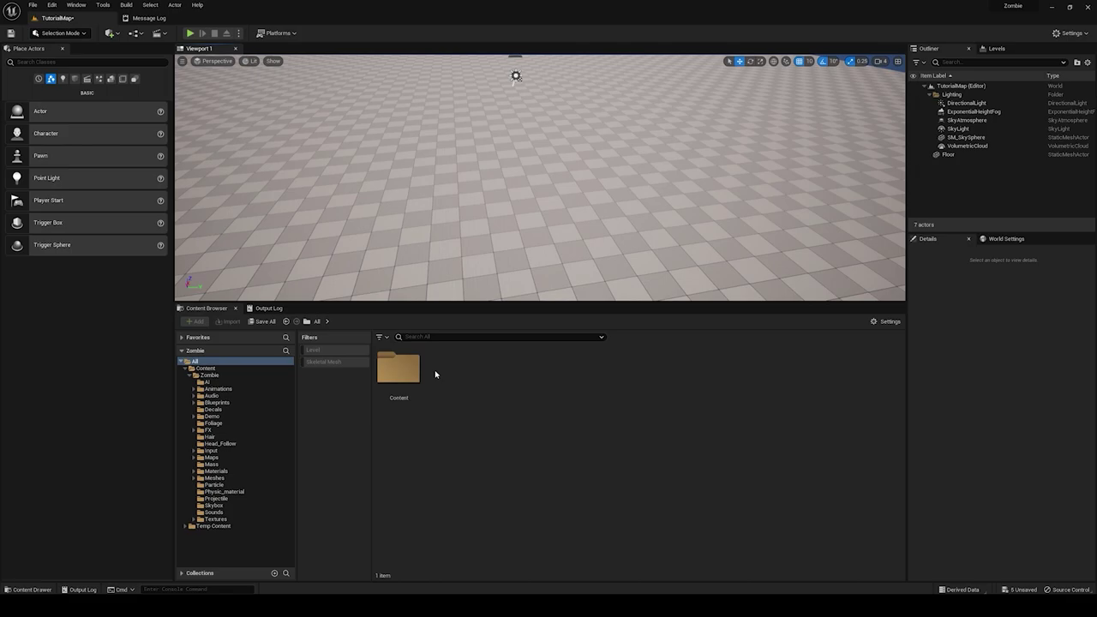
Step: Open the Content/Zombie/Blueprints folder and find the zombie spawner blueprints
double_click(399, 369)
double_click(399, 369)
scroll(603, 520, "down", 1)
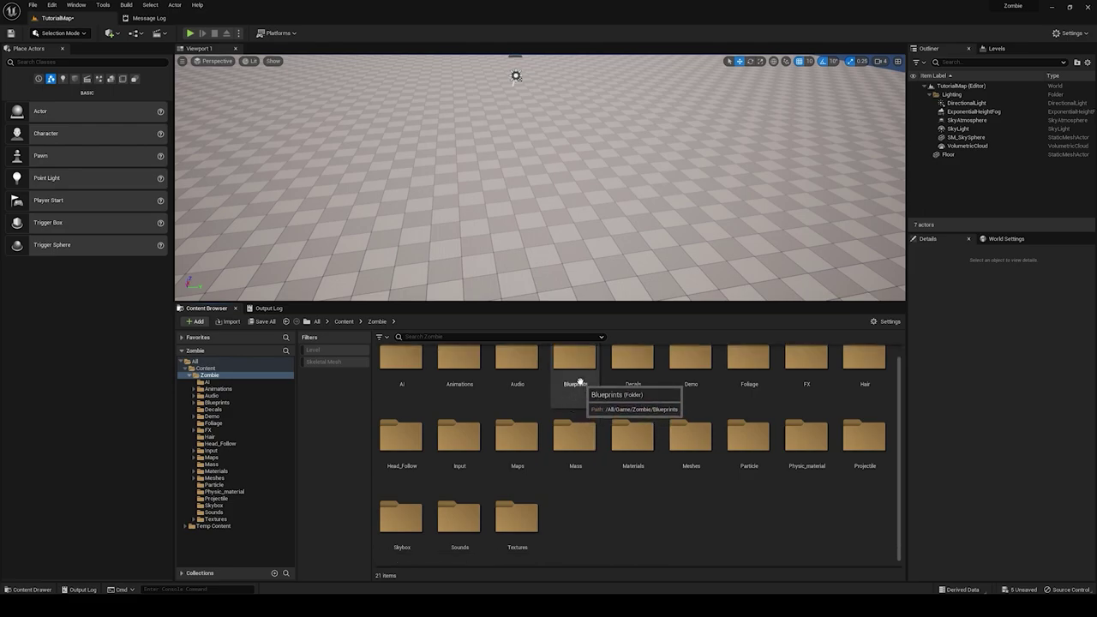
double_click(575, 364)
scroll(638, 476, "down", 3)
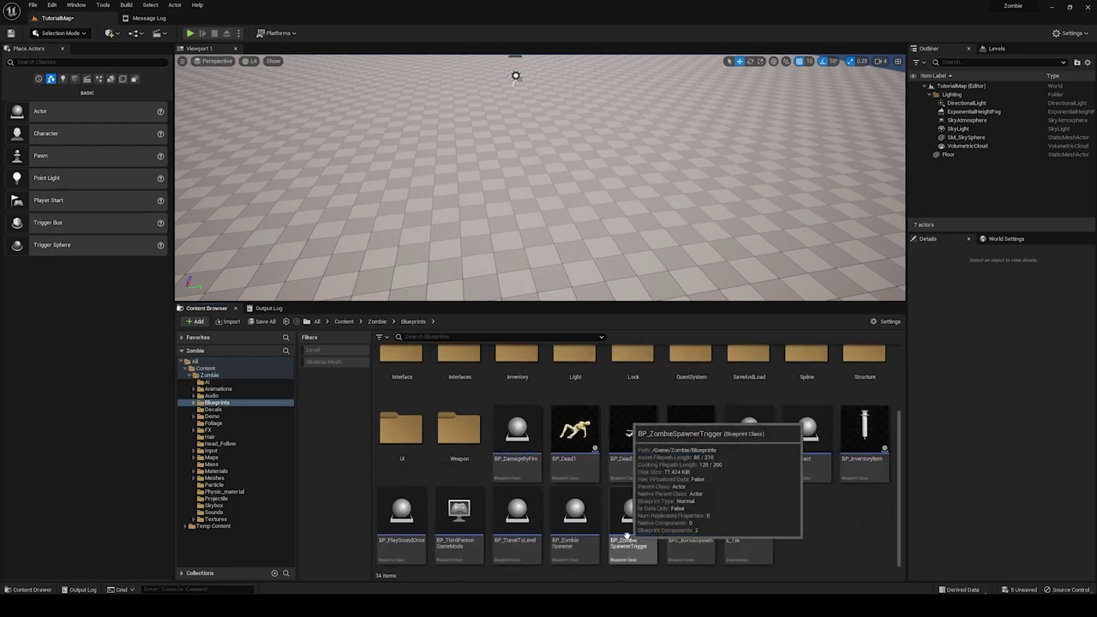
Step: Place a BP_ZombieSpawnerTrigger and a BP_ZombieSpawner apart from each other on the level's floor
left_click(575, 521)
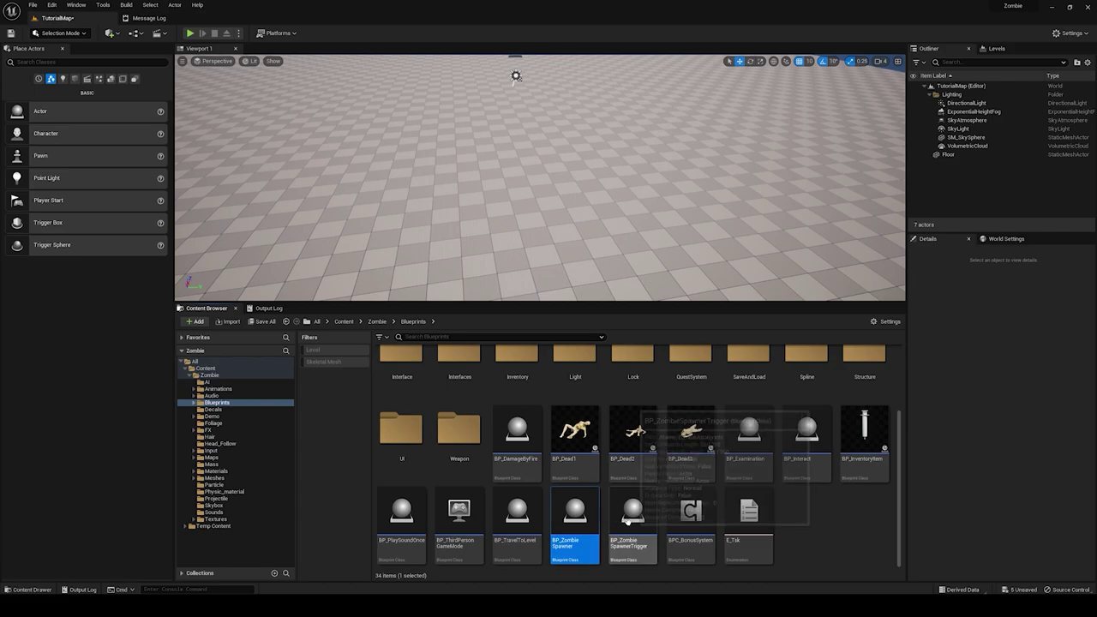
left_click_drag(631, 519, 619, 216)
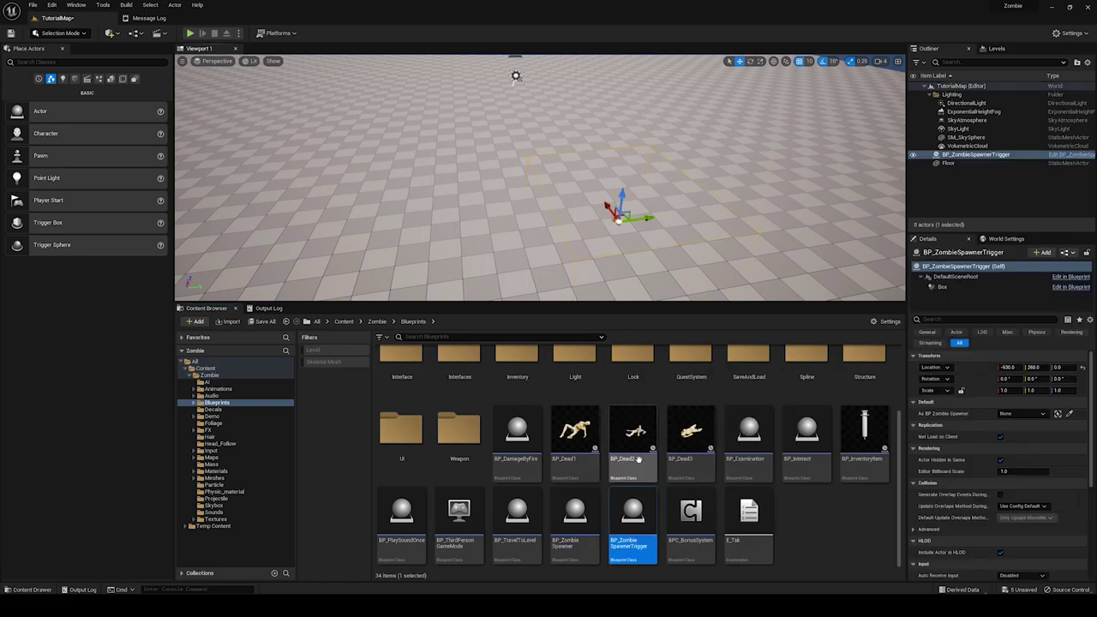
left_click(575, 514)
left_click_drag(576, 515, 394, 226)
right_click_drag(514, 262, 534, 274)
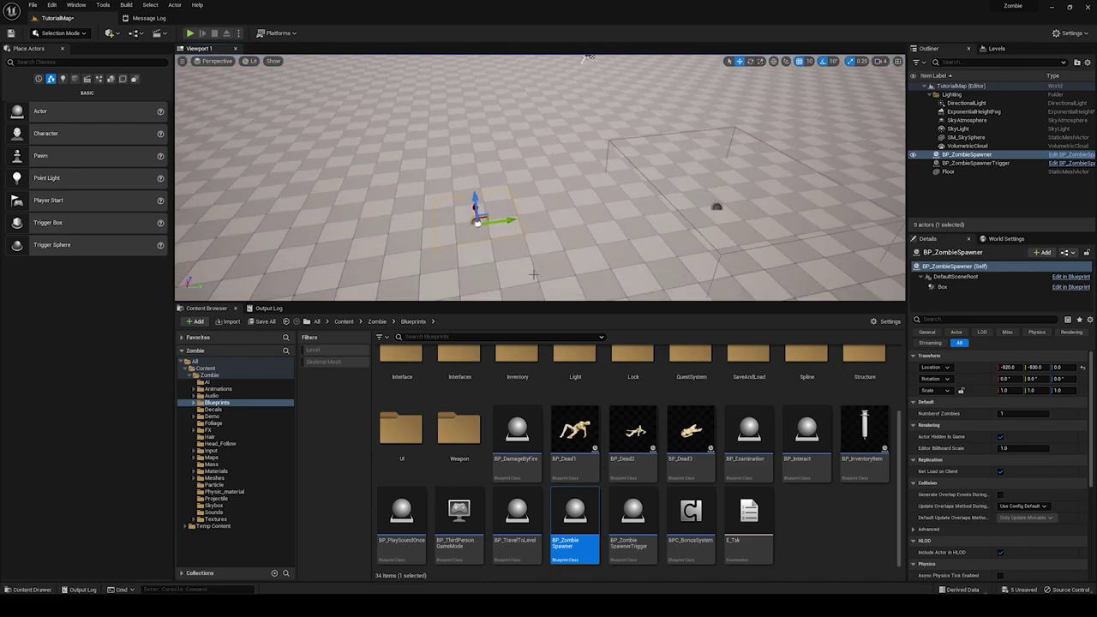
Step: Set the placed BP_ZombieSpawner's Number of Zombies to 3
right_click_drag(591, 253, 523, 184)
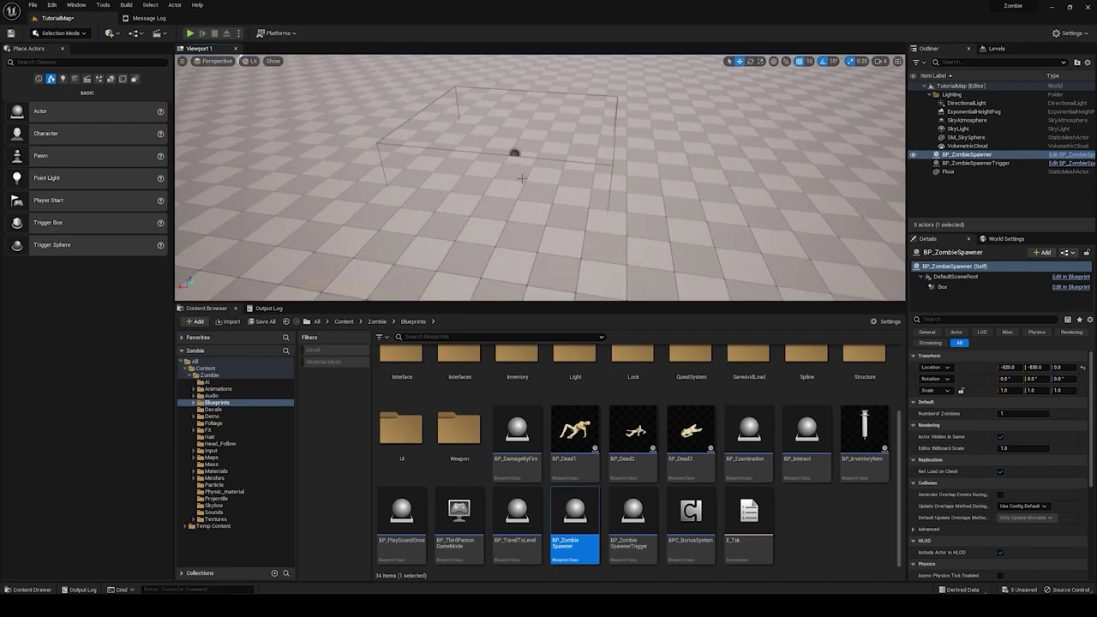
left_click(512, 151)
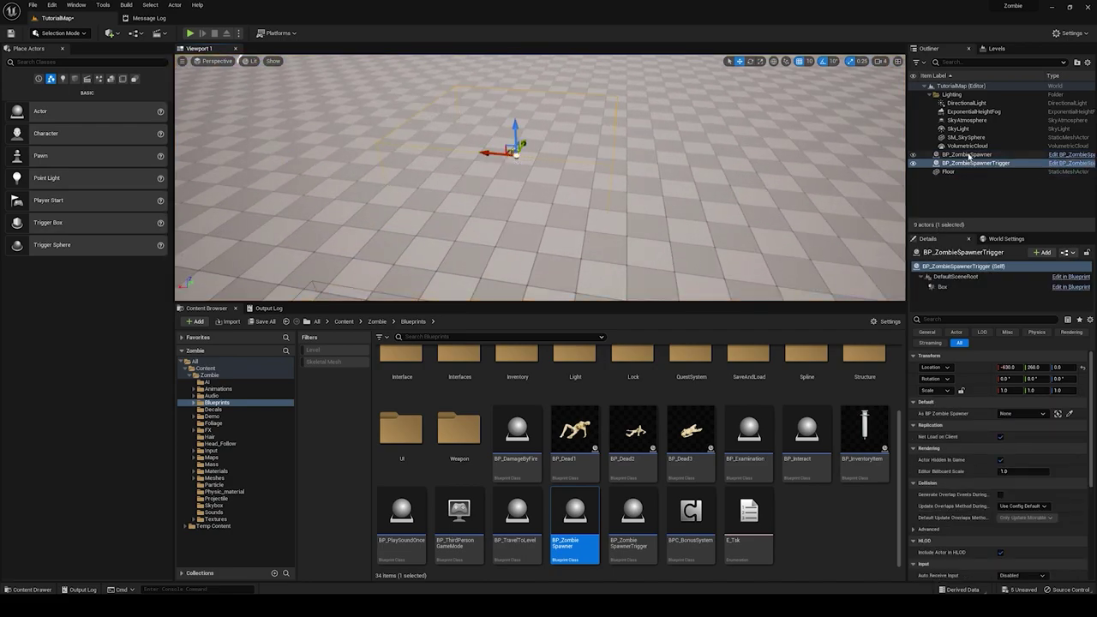
double_click(967, 154)
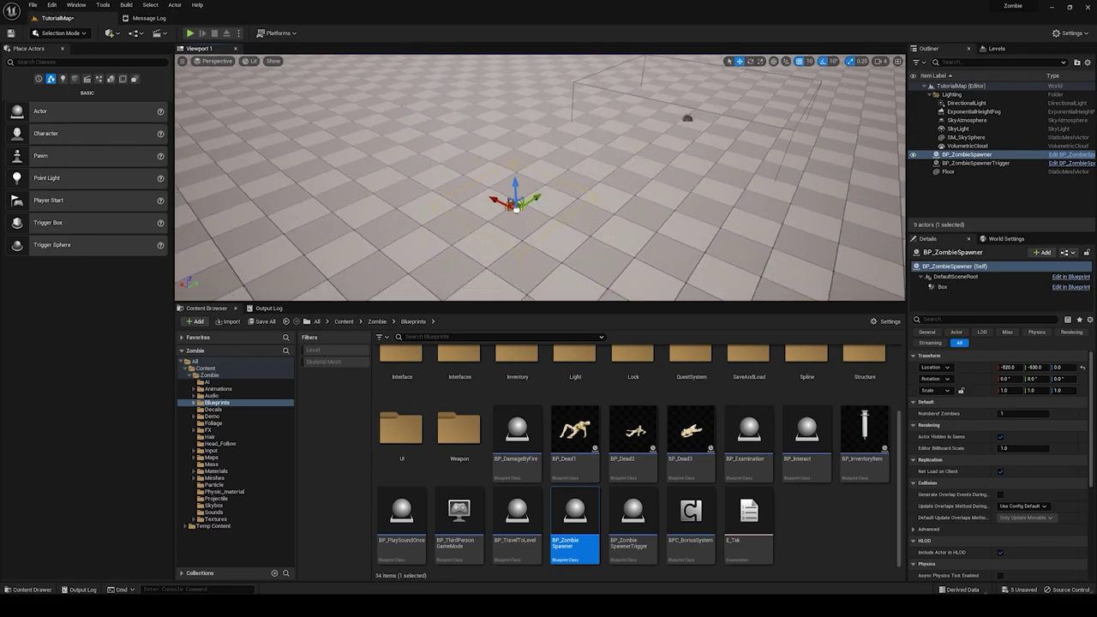
key("d")
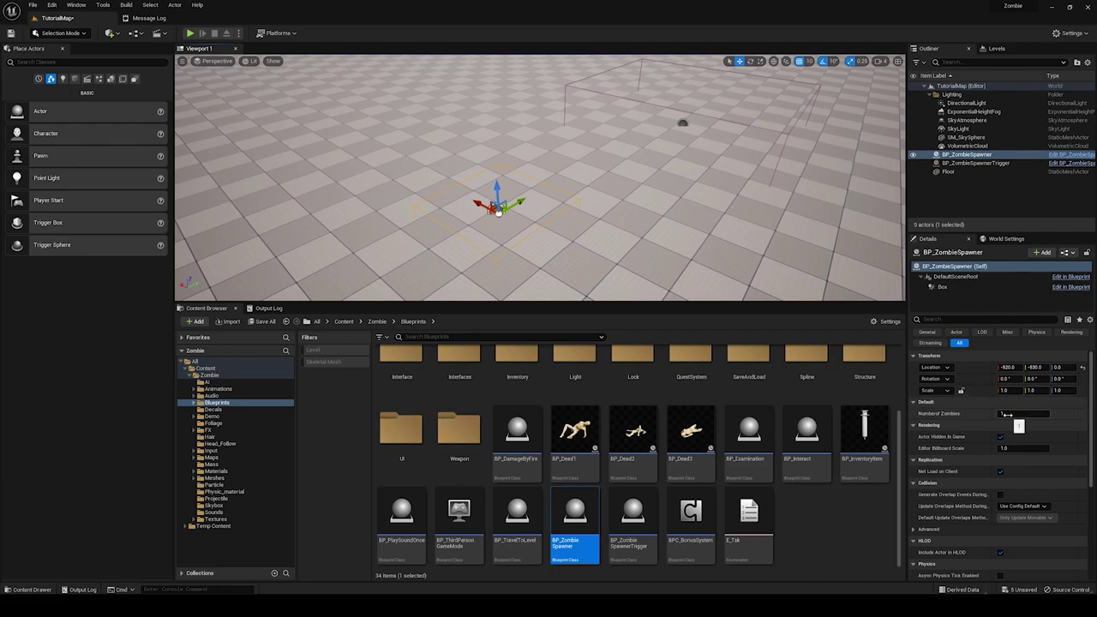
right_click_drag(660, 249, 618, 245)
key("d")
key("a")
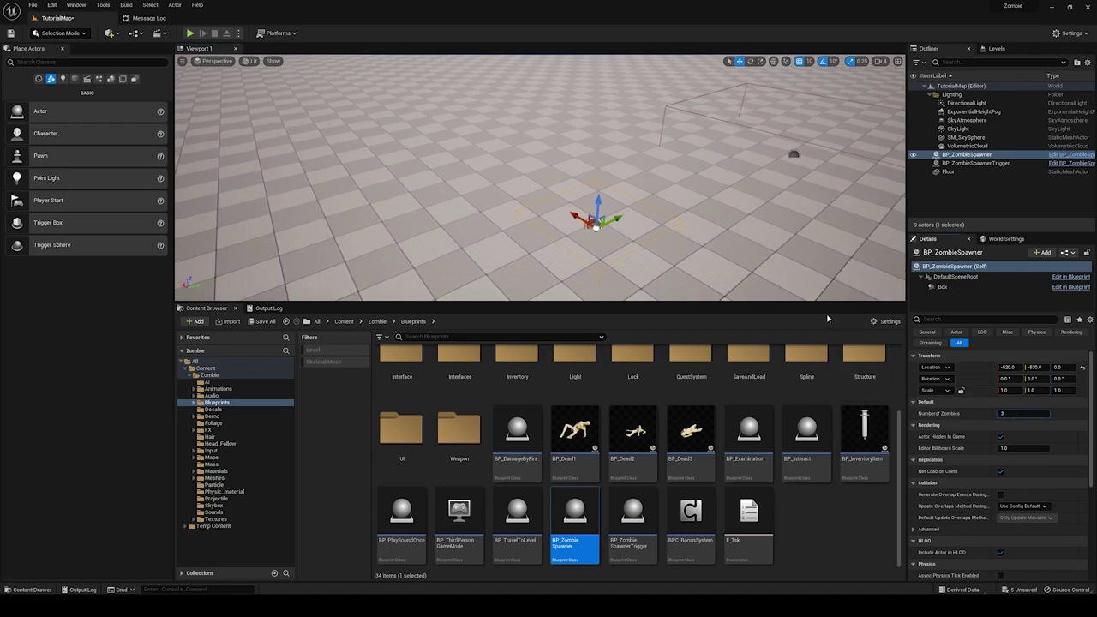
Step: Examine where the BP_ZombieSpawnerTrigger box and the BP_ZombieSpawner sit on the floor
key("s")
right_click_drag(791, 265, 883, 225)
key("d")
left_click(652, 202)
key("w")
right_click_drag(652, 202, 613, 214)
key("d")
right_click_drag(535, 158, 612, 239)
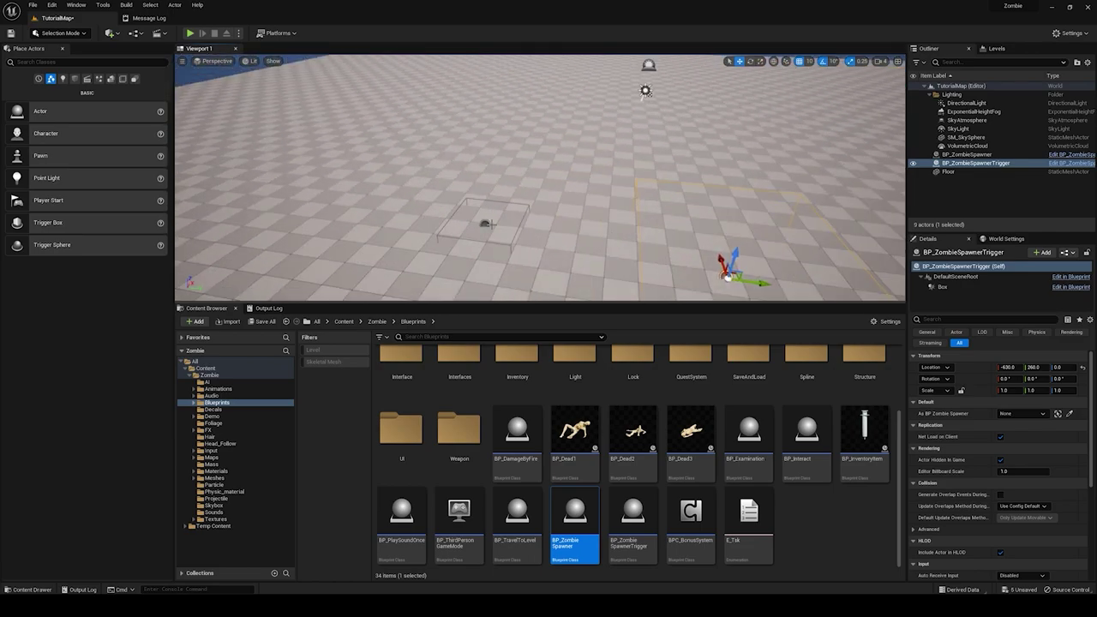
left_click(484, 222)
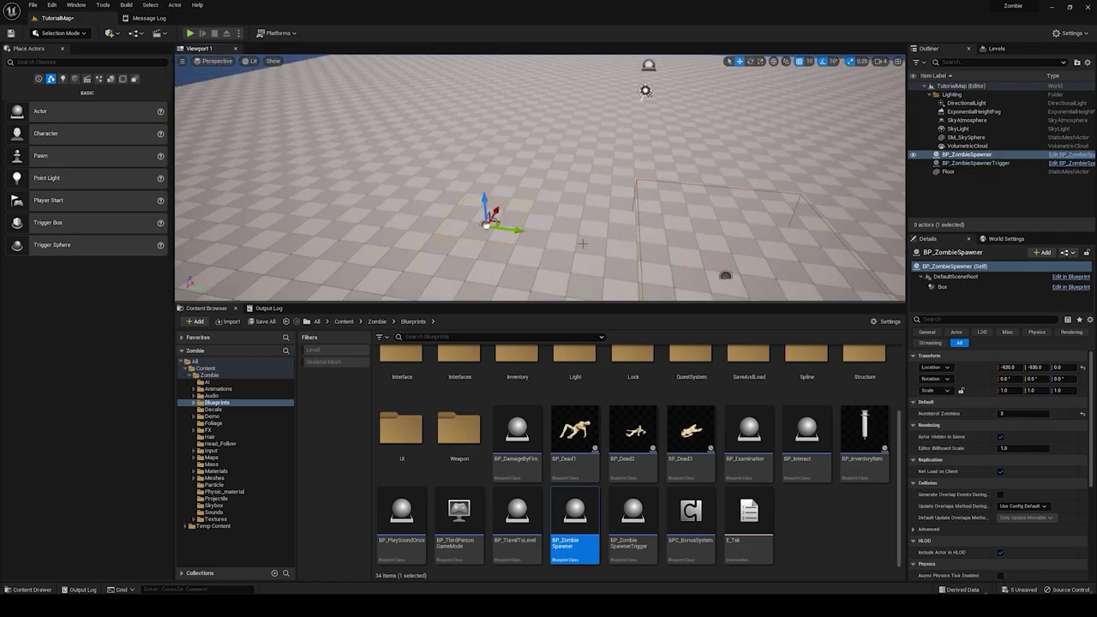
right_click_drag(485, 223, 489, 214)
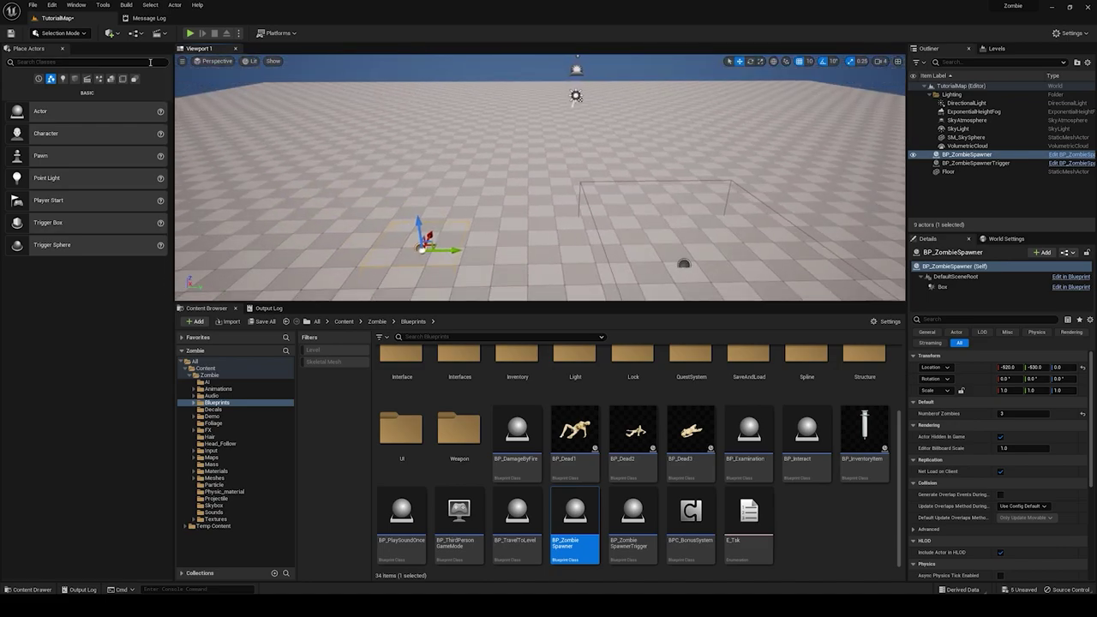
Step: Add a NavMeshBoundsVolume around the spawner and its trigger, scaled to about 7.75 in X and 10.25 in Y
left_click(109, 34)
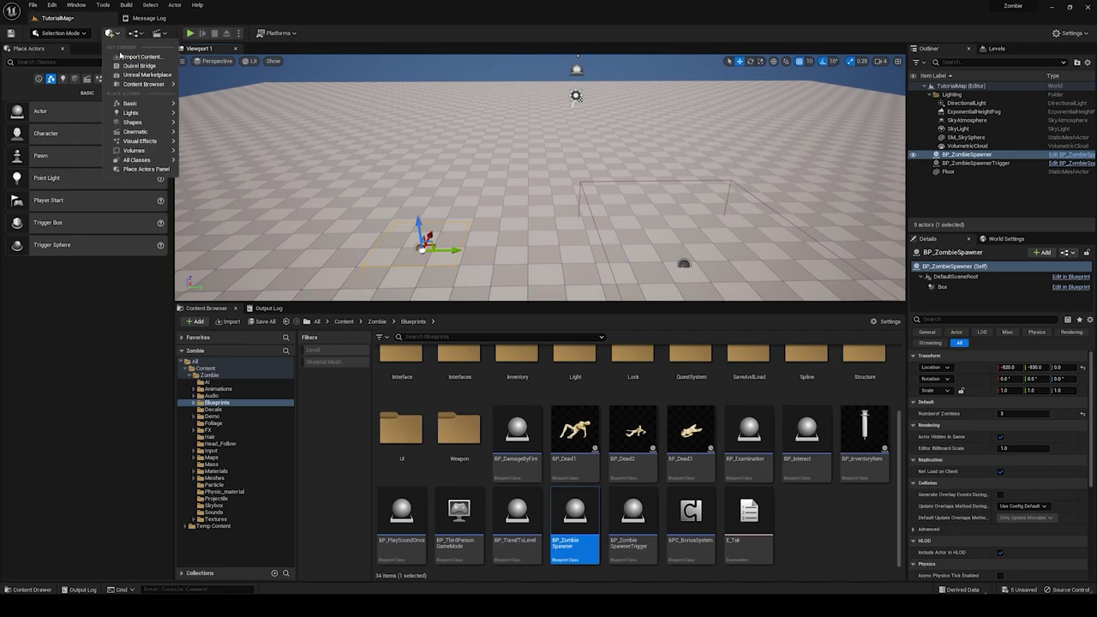
mouse_move(157, 154)
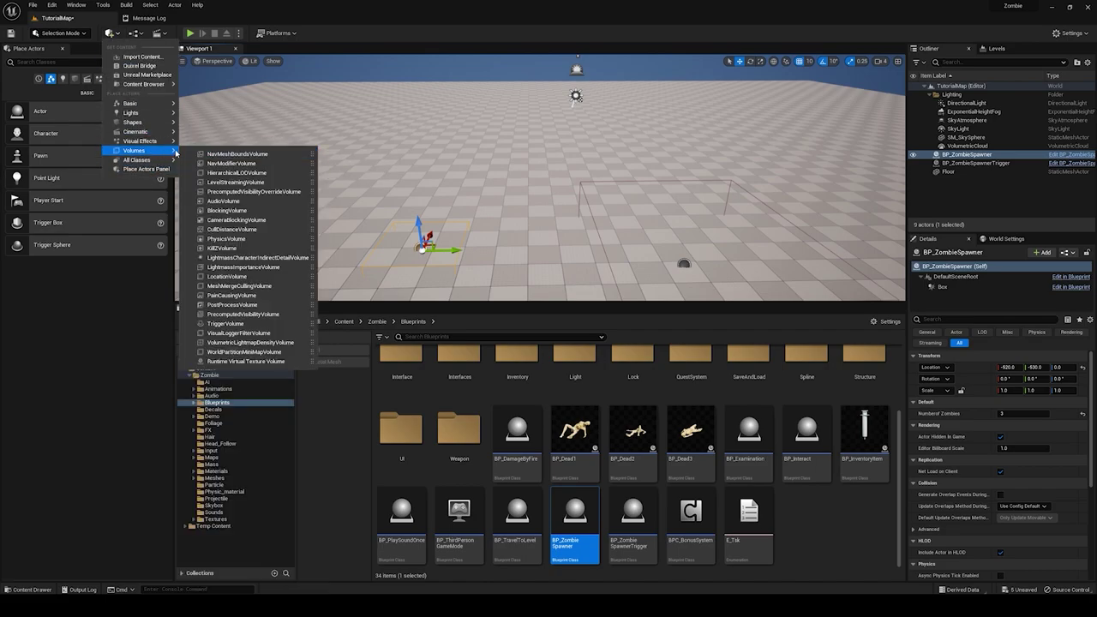
left_click(244, 155)
right_click_drag(482, 210, 481, 209)
mouse_move(549, 215)
right_mouse_down()
mouse_move(549, 275)
mouse_move(506, 214)
mouse_move(549, 219)
right_mouse_up()
left_click_drag(553, 194, 555, 216)
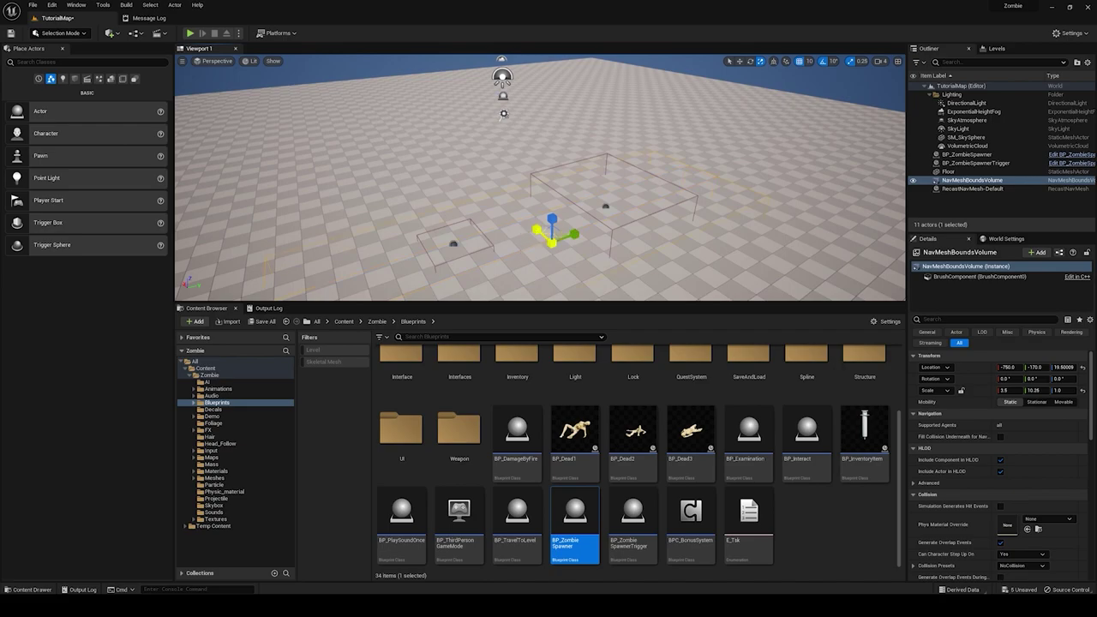
right_click_drag(543, 241, 507, 239)
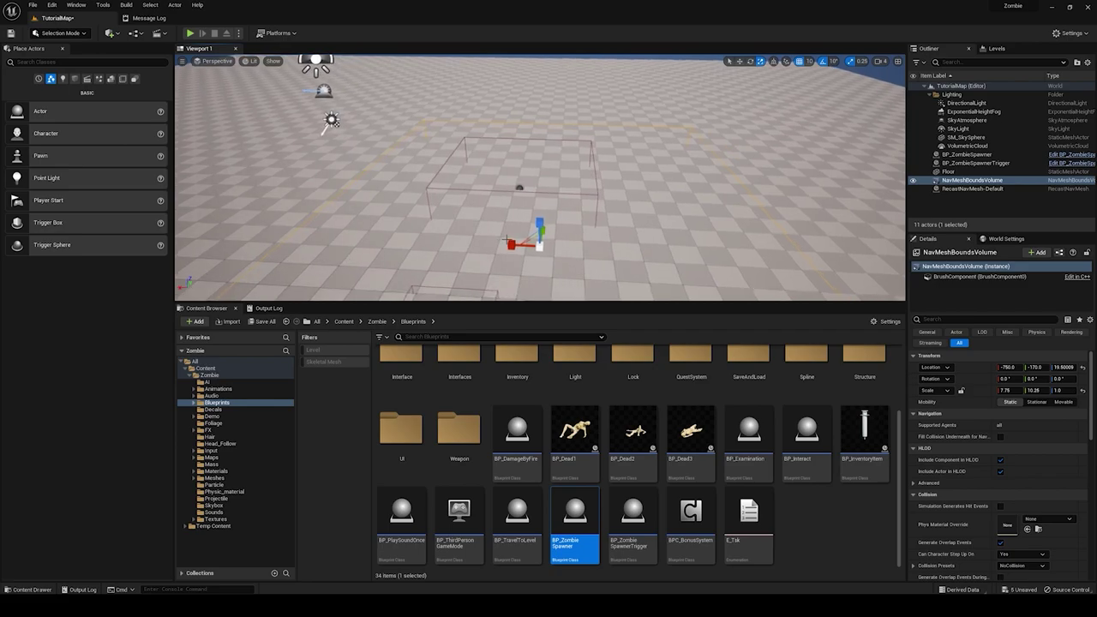
Step: Show the navigation mesh overlay in the viewport and inspect its coverage around the spawner and trigger
left_click(660, 230)
key("p")
right_click_drag(660, 230, 597, 210)
key("f")
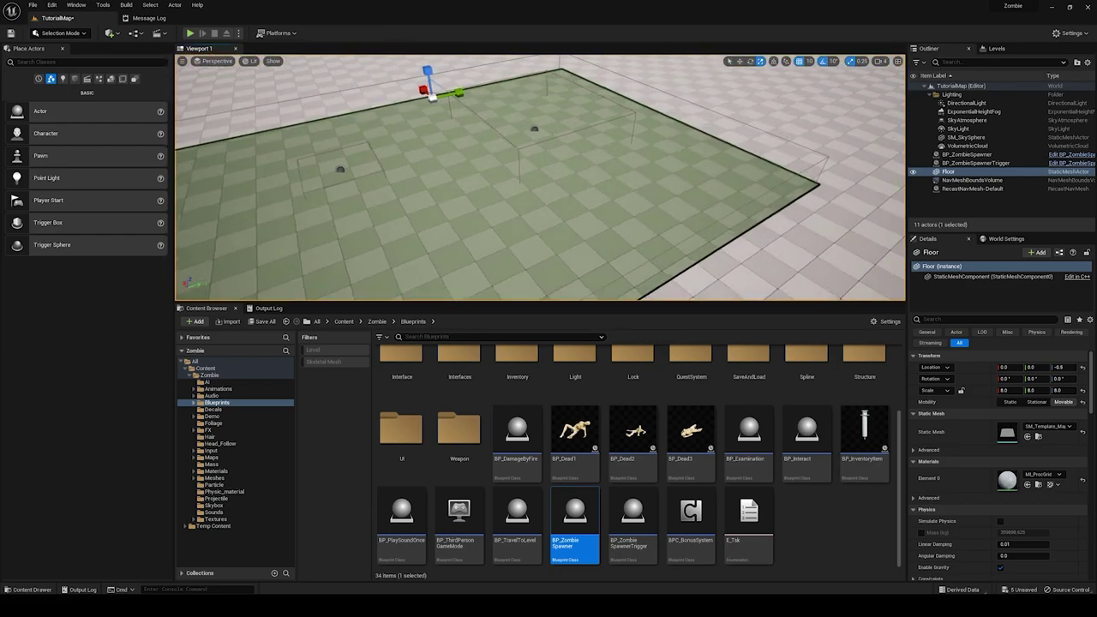
Step: Play the level from a spot on the floor in front of the trigger, and stop the session
right_click(463, 257)
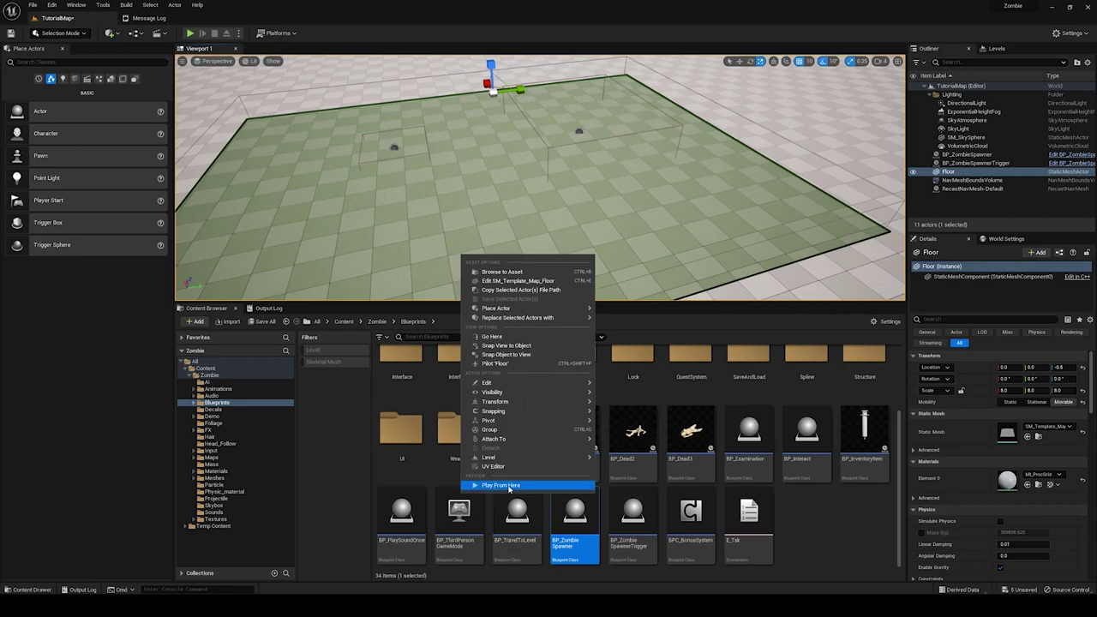
left_click(507, 486)
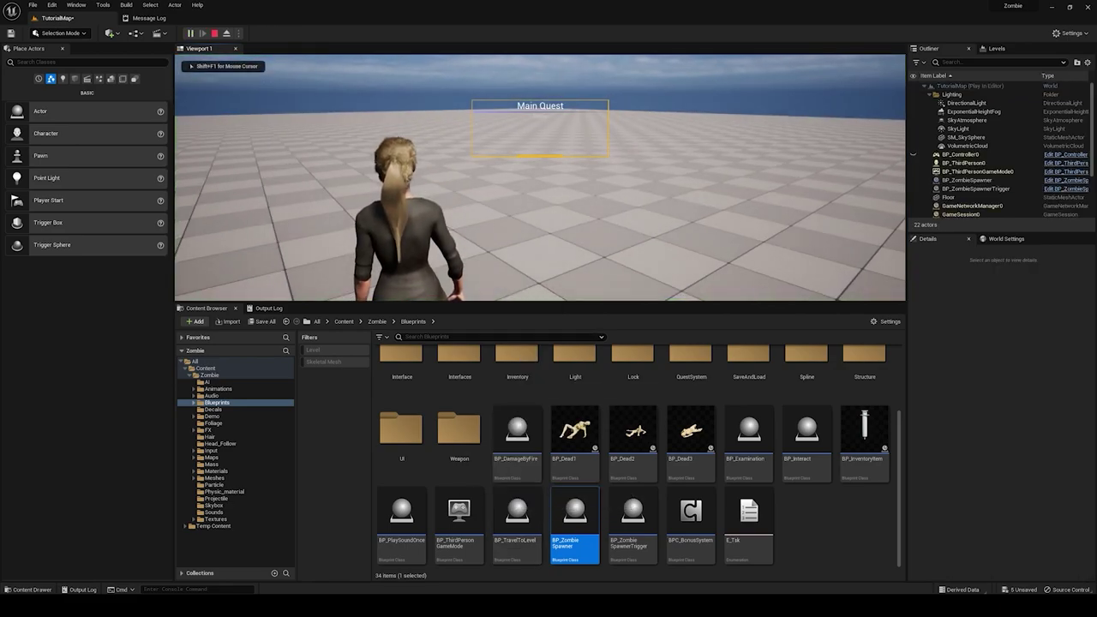
key("Escape")
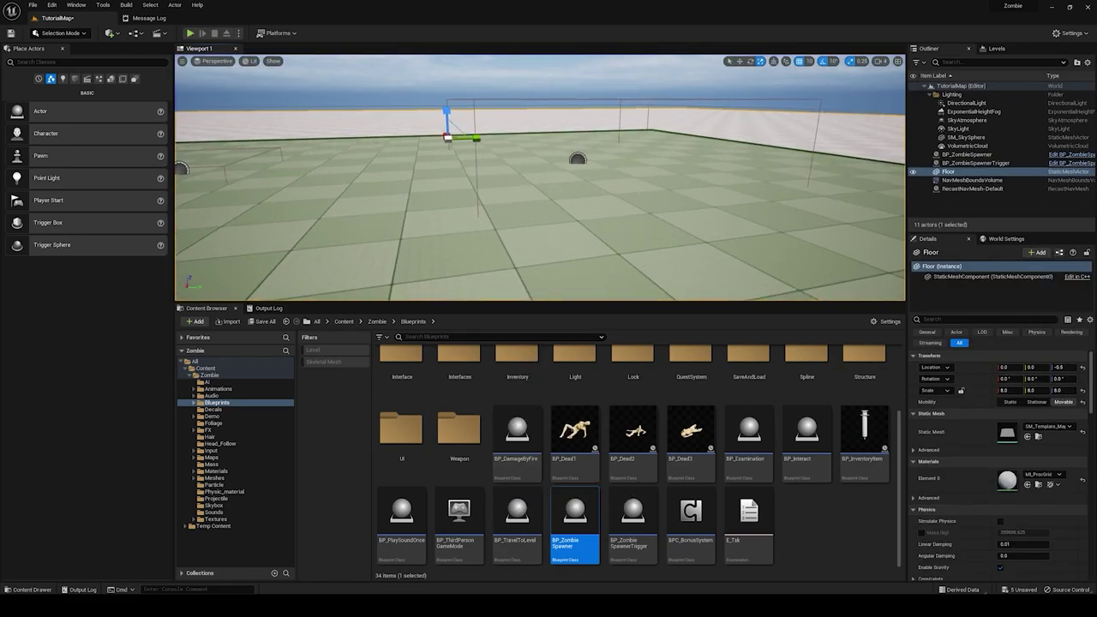
Step: Filter the BP_ZombieSpawnerTrigger's properties by "hidd" and turn off Actor Hidden In Game
left_click(578, 160)
left_click(960, 319)
type("h")
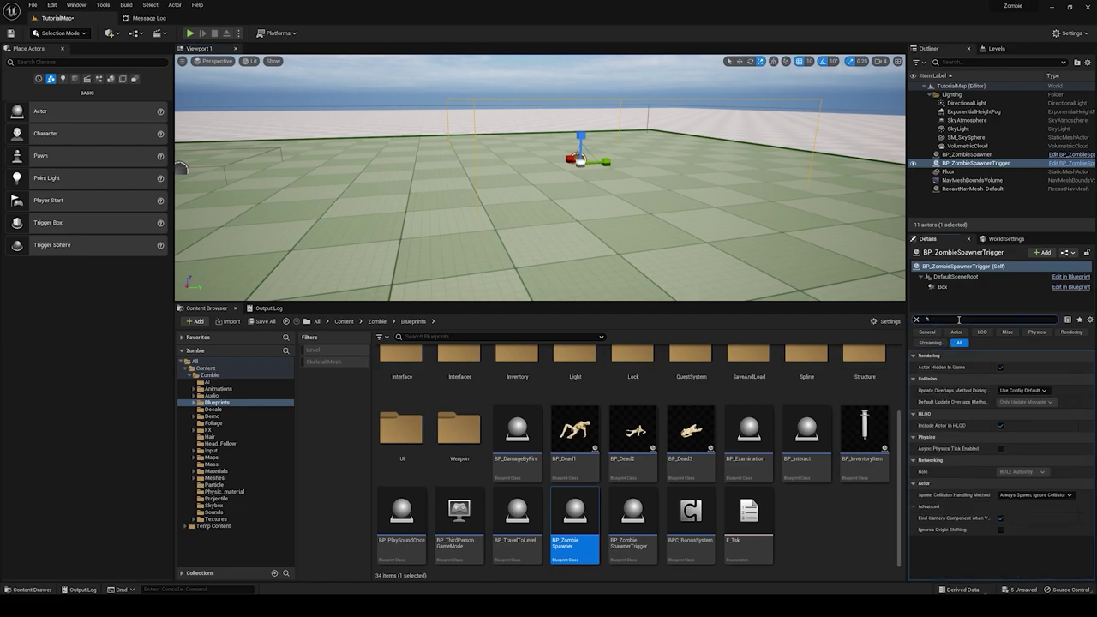
type("idd")
left_click(1001, 367)
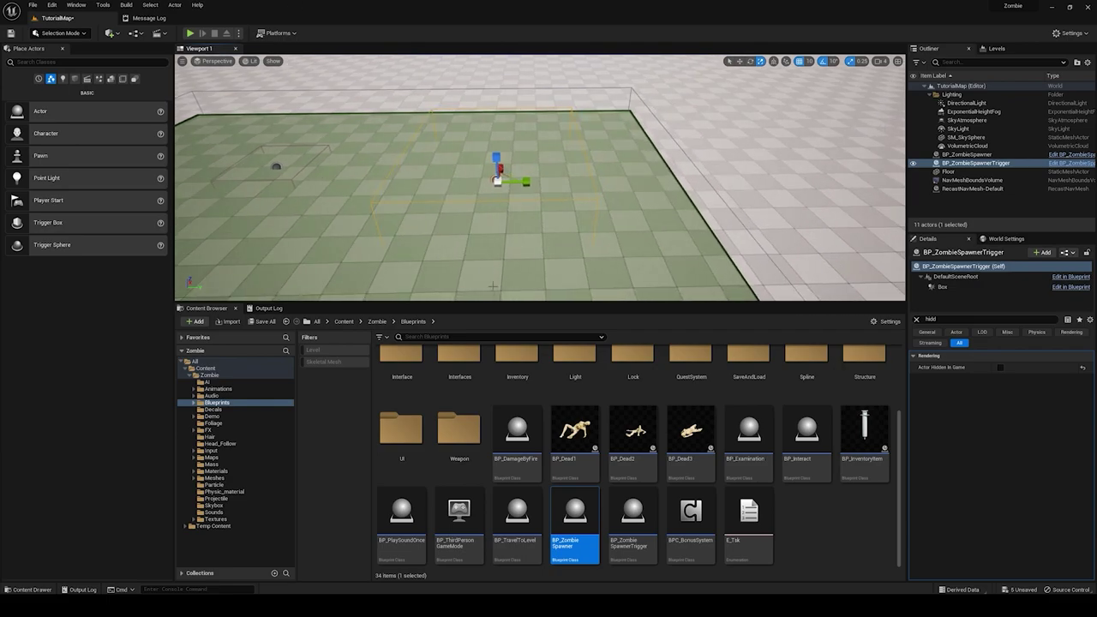
Step: Play the level and run the character through the spawner trigger, moving around the zombies to test the spawn
left_click(190, 35)
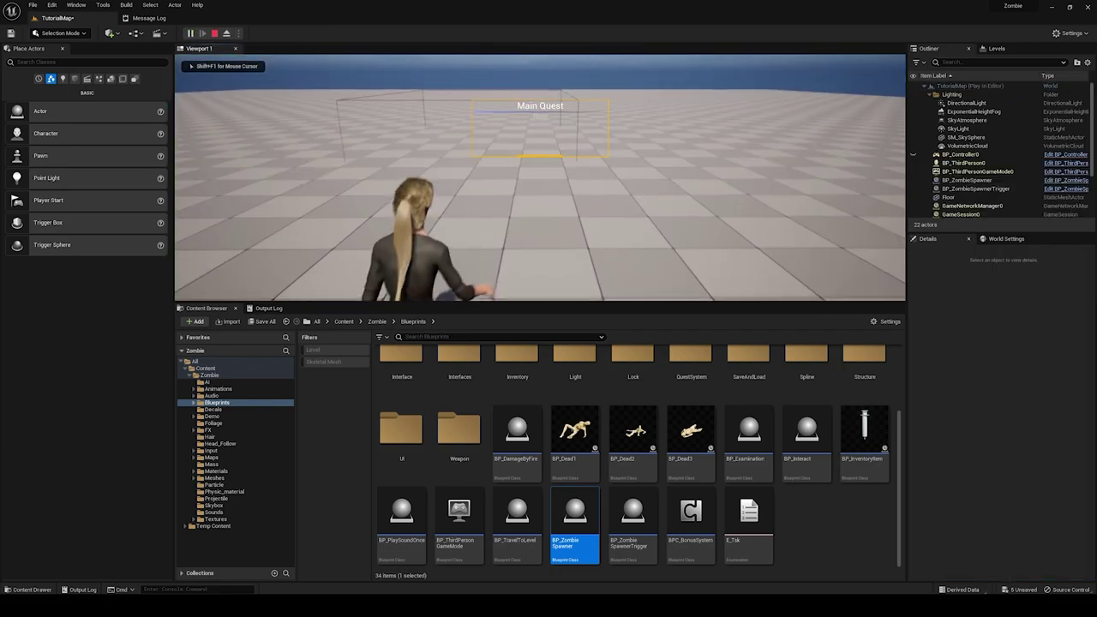
key("w")
key("d")
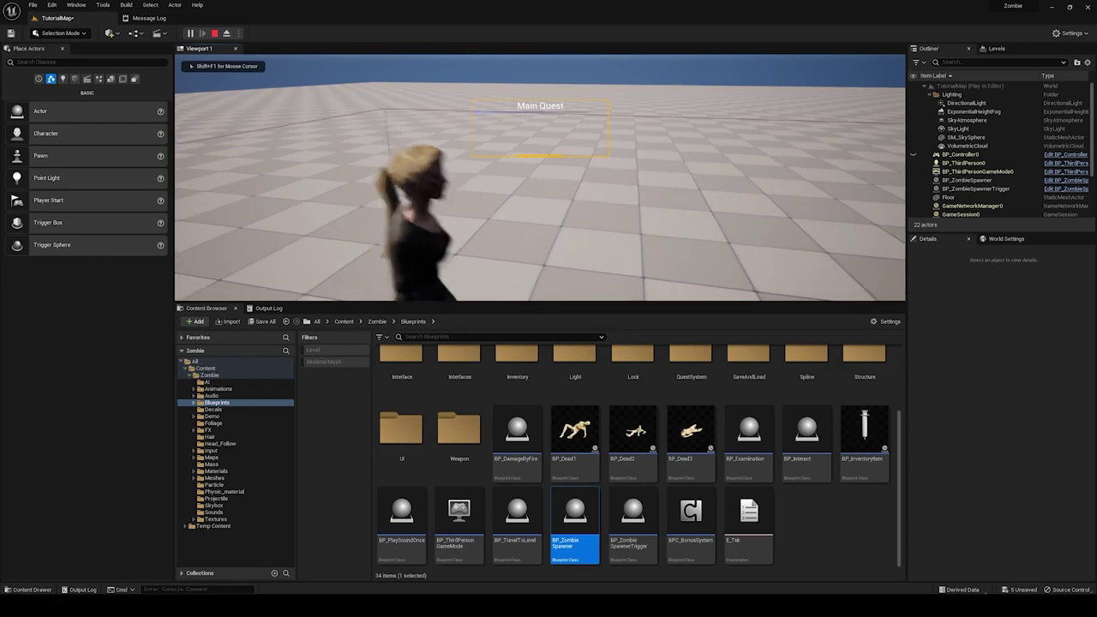
key("d")
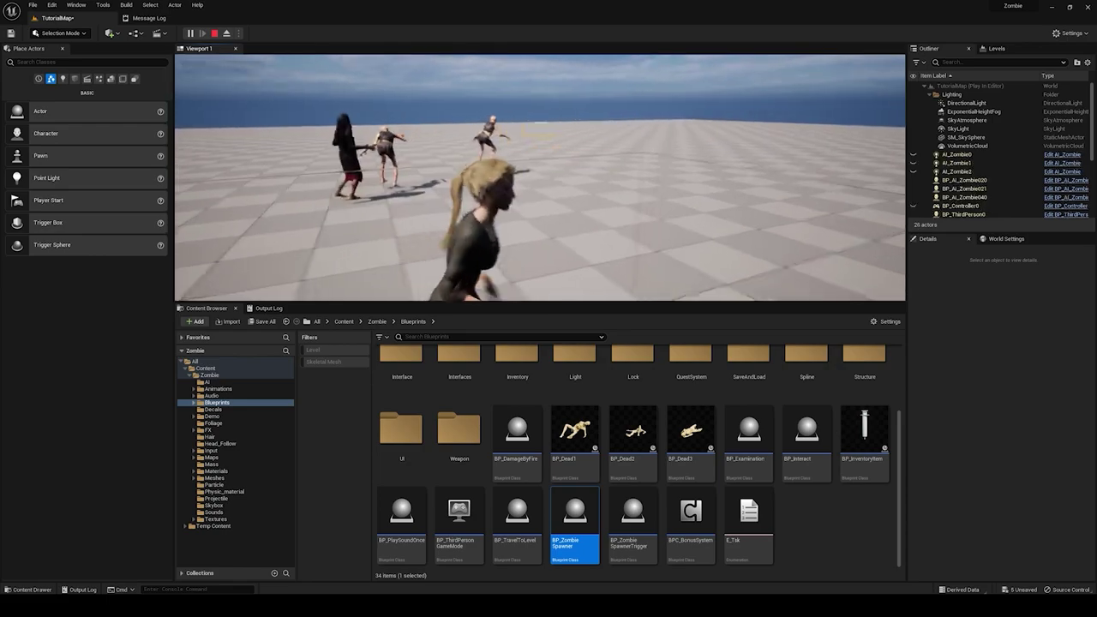
key("s")
key("a")
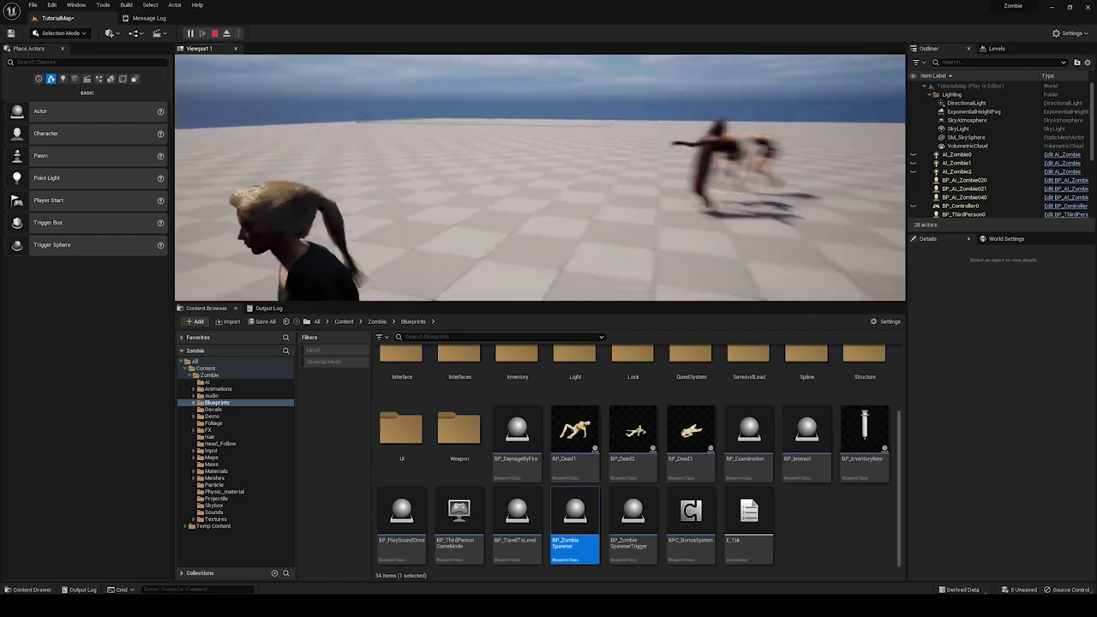
key("s")
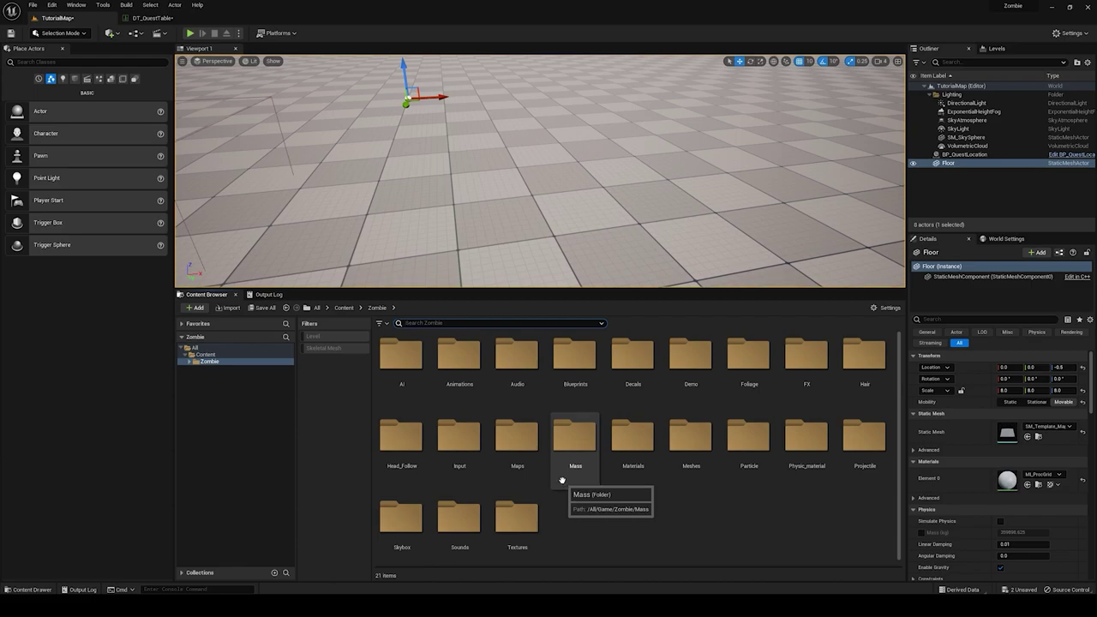
Step: Close the open quest table, search the Zombie content for "quest" and open the DT_QuestTable data table
right_click_drag(421, 209, 291, 166)
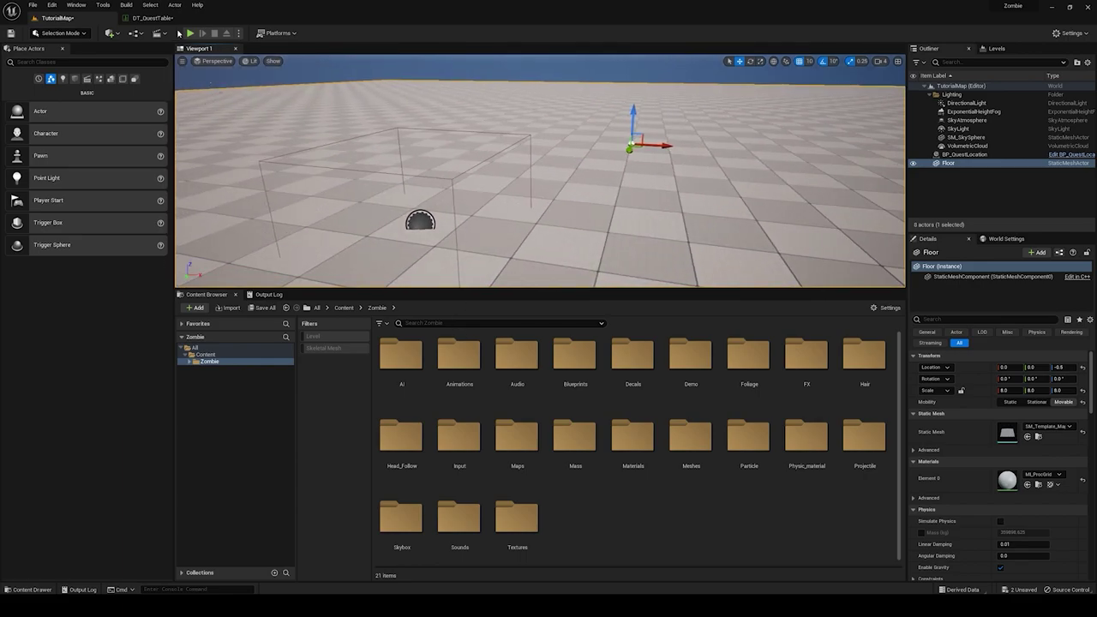
left_click(203, 18)
left_click(455, 324)
type("q")
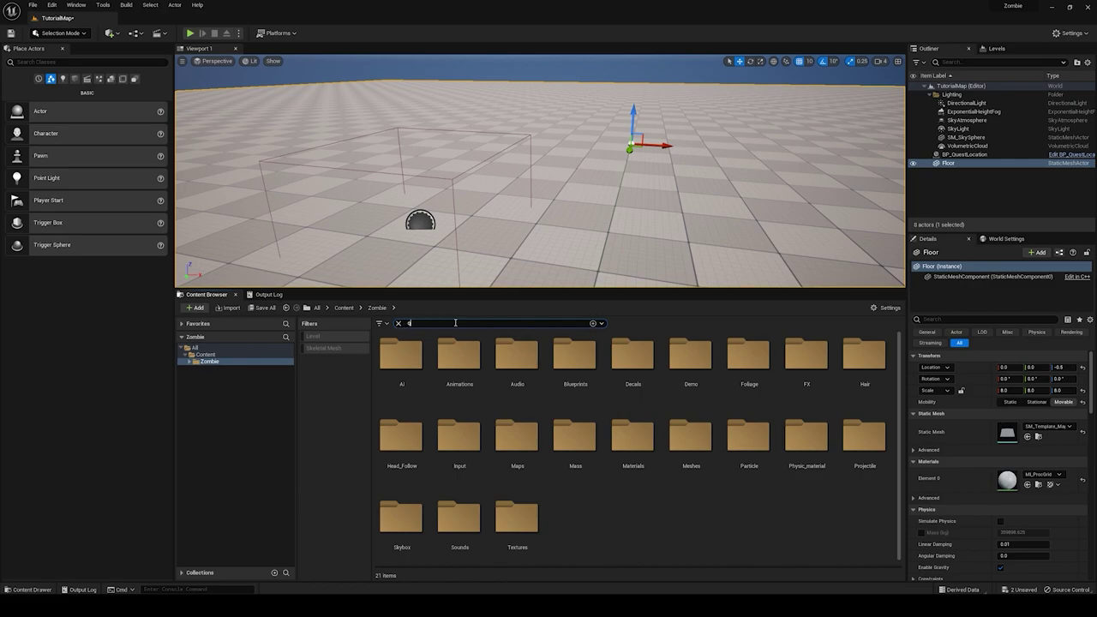
type("ues")
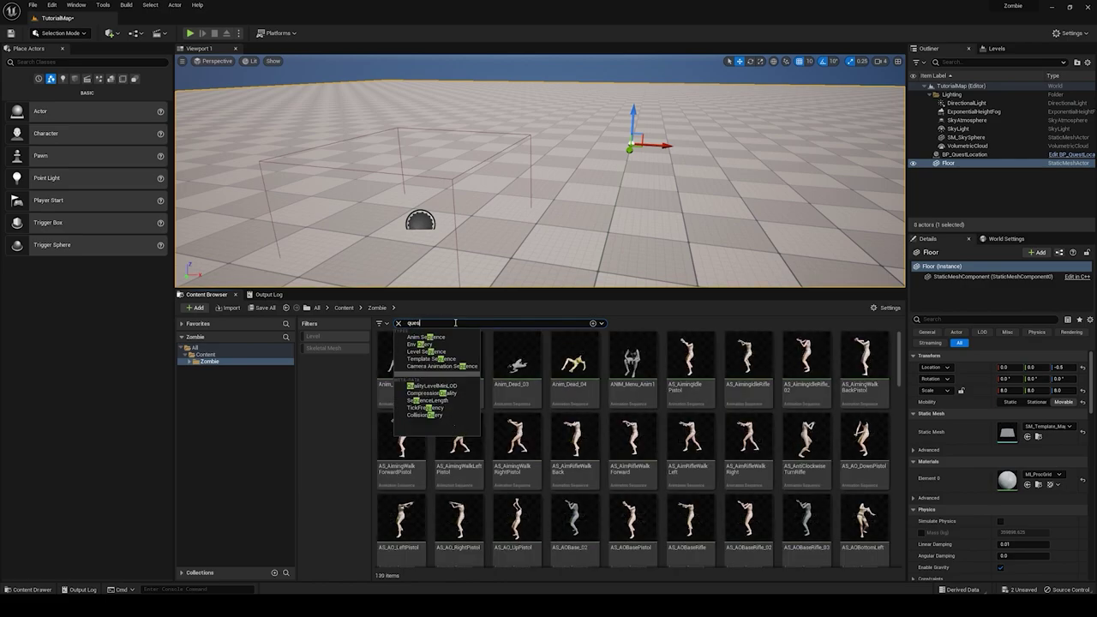
type("t")
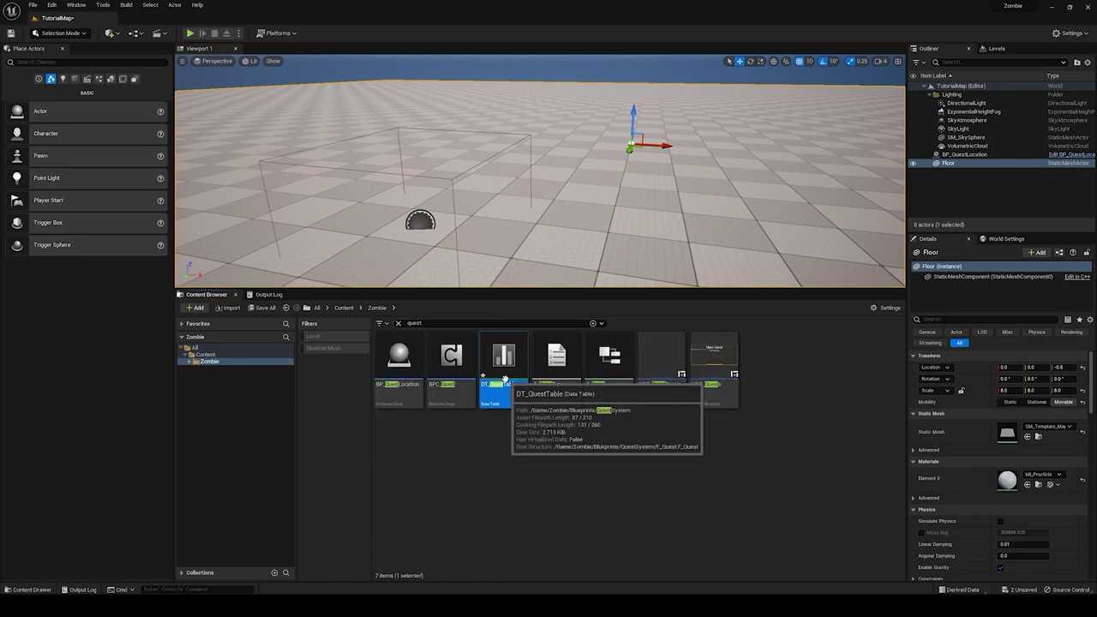
double_click(504, 369)
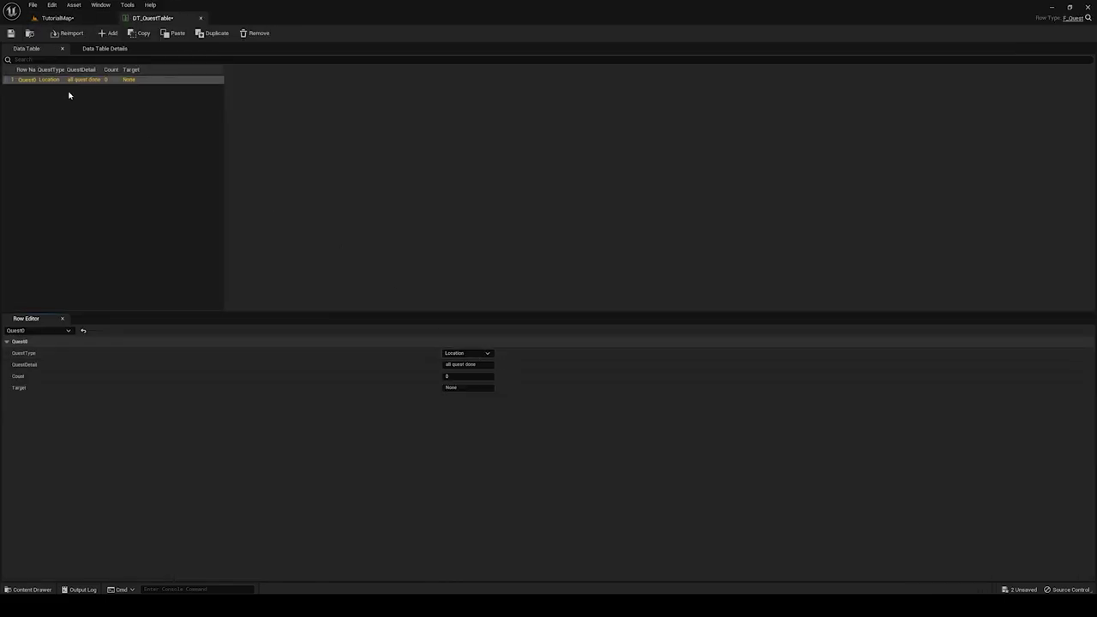
Step: Add a row to the quest data table, widen the Row Name column and rename the row Quest1
left_click(110, 33)
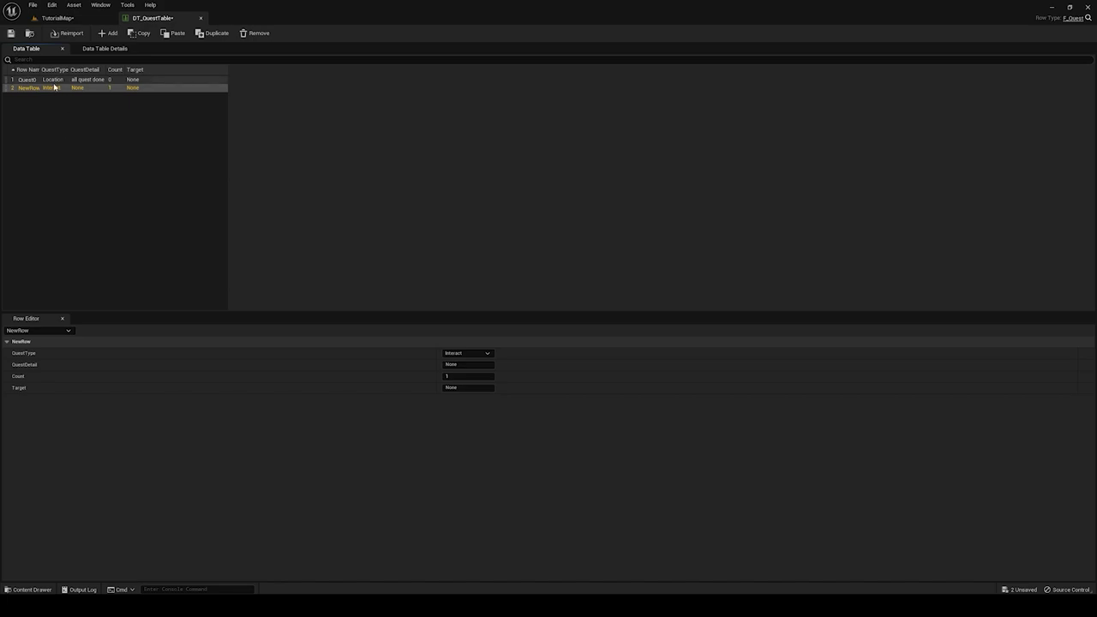
left_click_drag(39, 70, 51, 70)
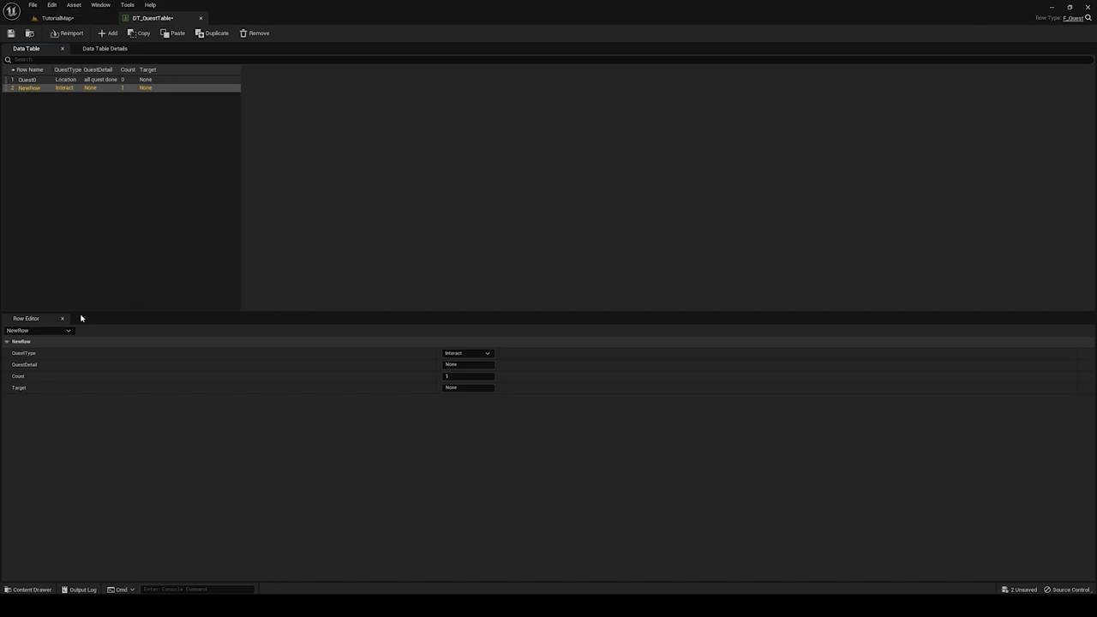
key("F2")
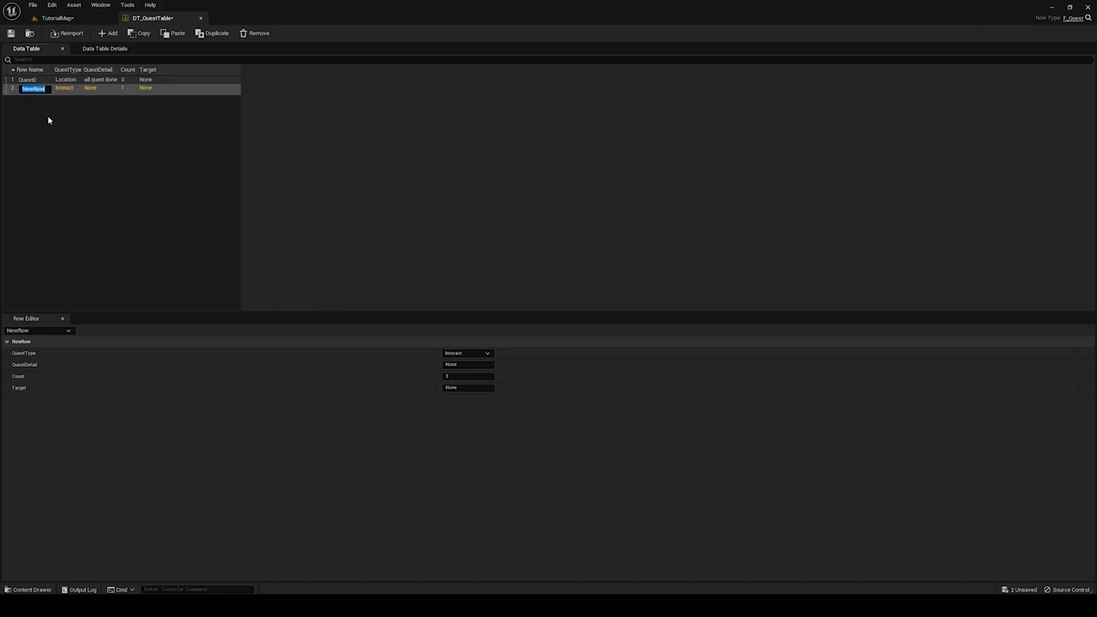
type("Quest1")
key("Return")
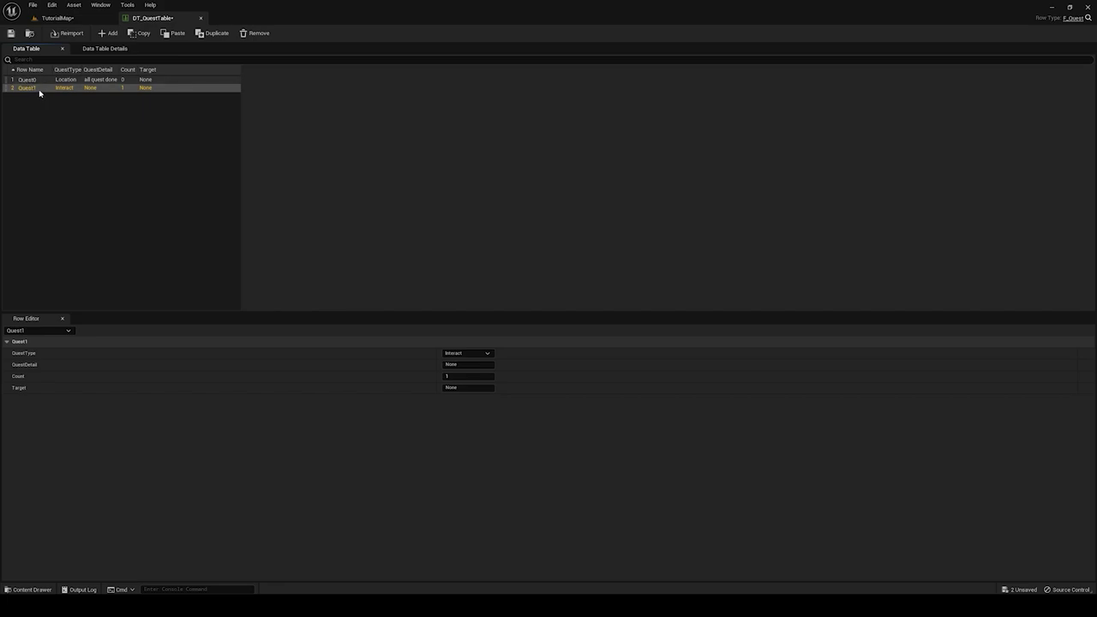
Step: Set the Quest1 row's QuestType to Location and its QuestDetail to "Go to the selected location"
left_click(21, 105)
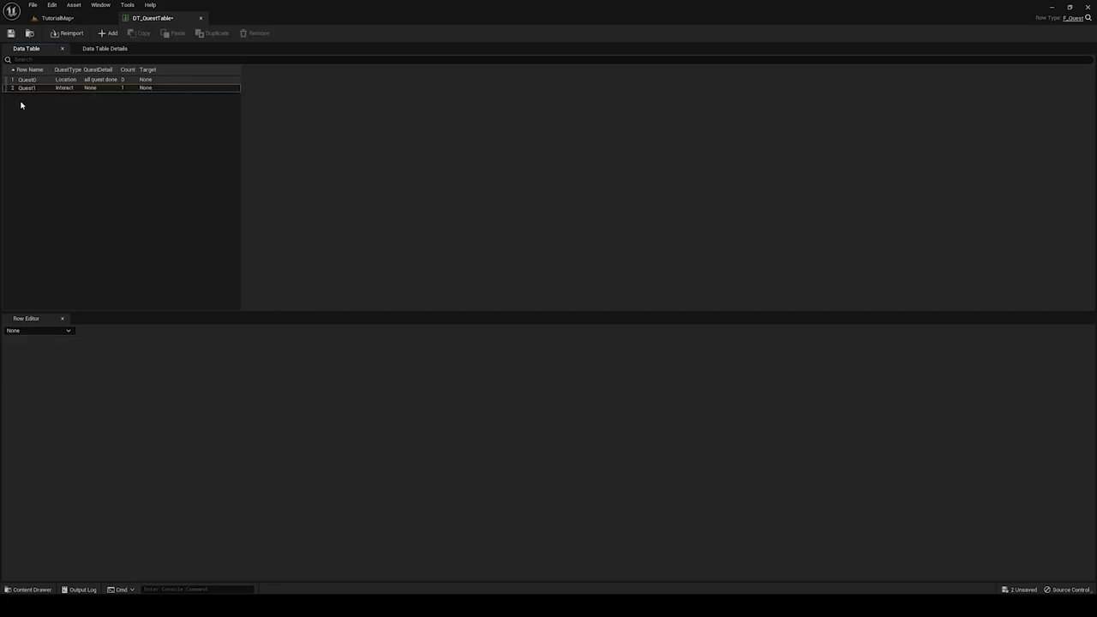
left_click(36, 81)
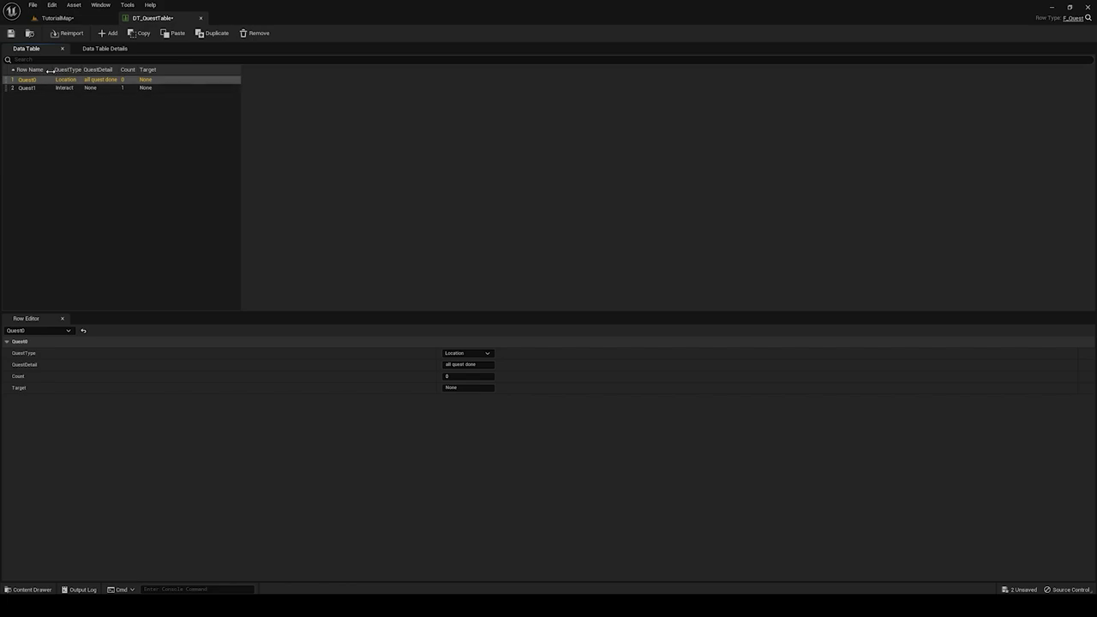
left_click(43, 89)
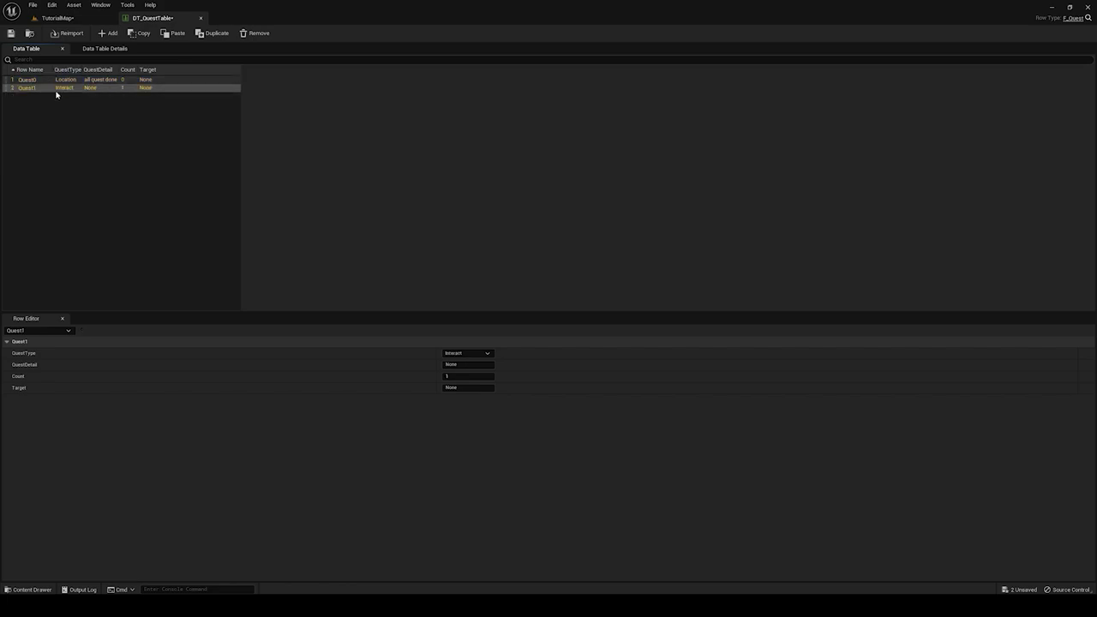
left_click(467, 354)
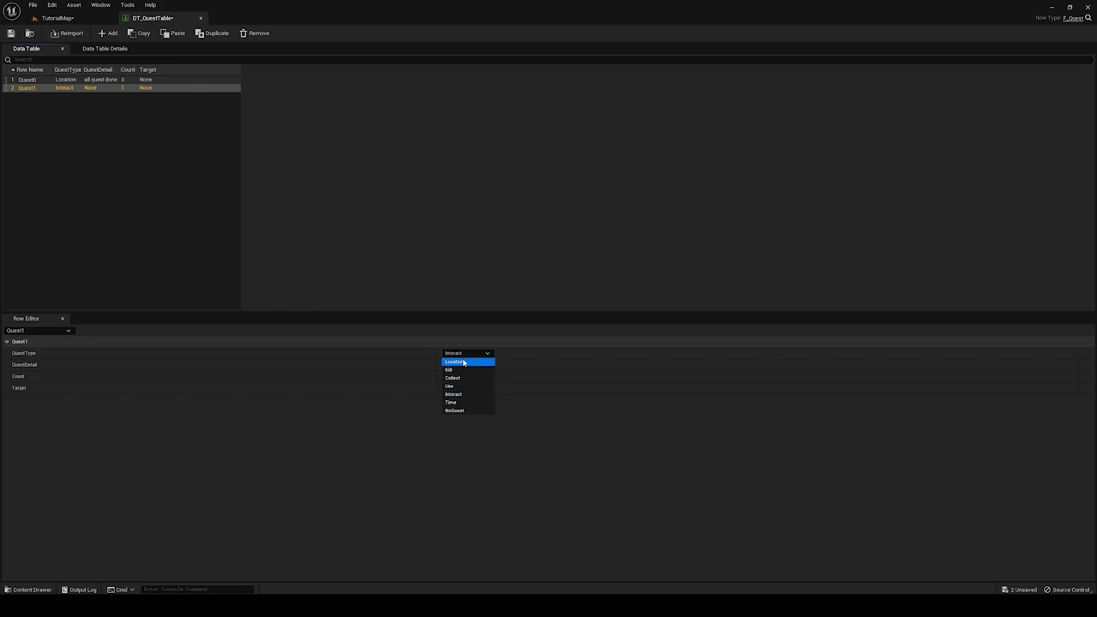
left_click(462, 361)
left_click(455, 364)
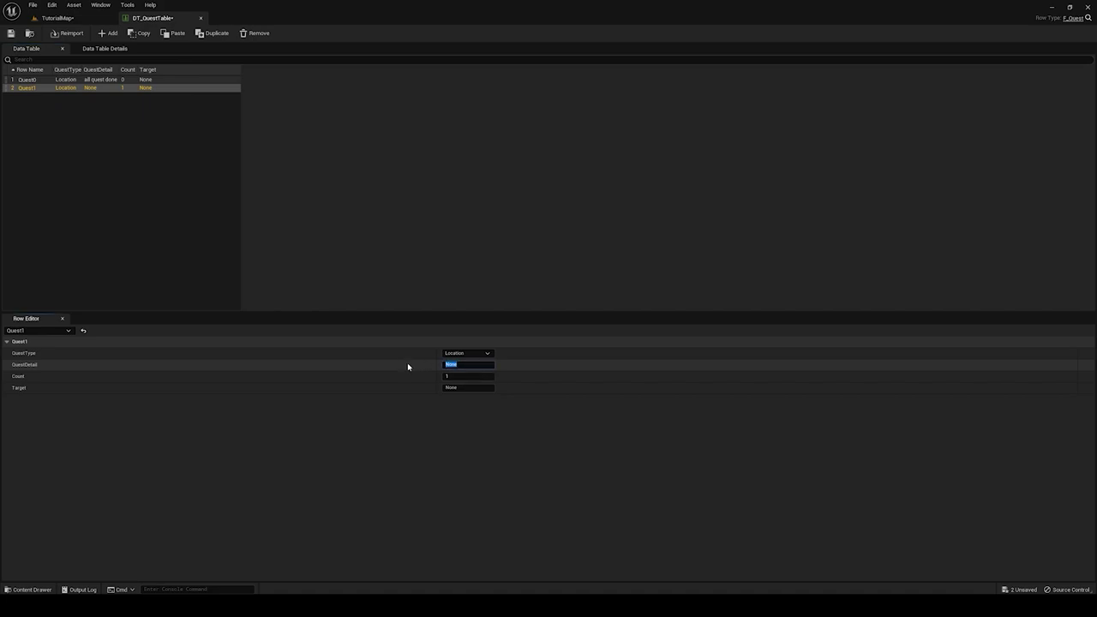
type("Go to the selected location")
key("Return")
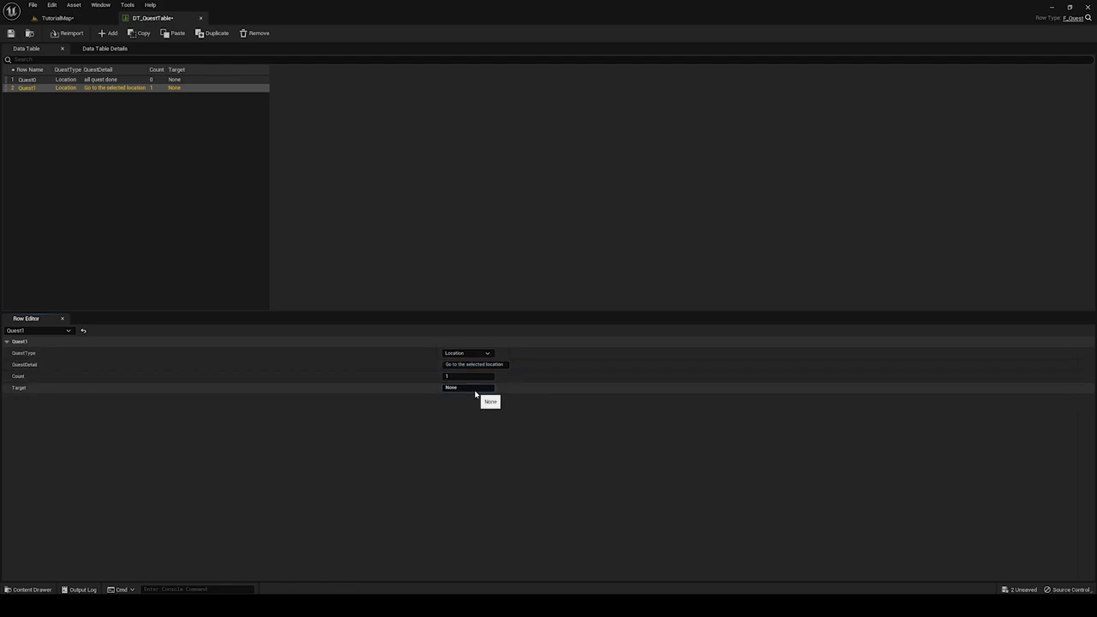
Step: Copy the row name Quest1 into that row's Target value and save the data table
left_click(460, 376)
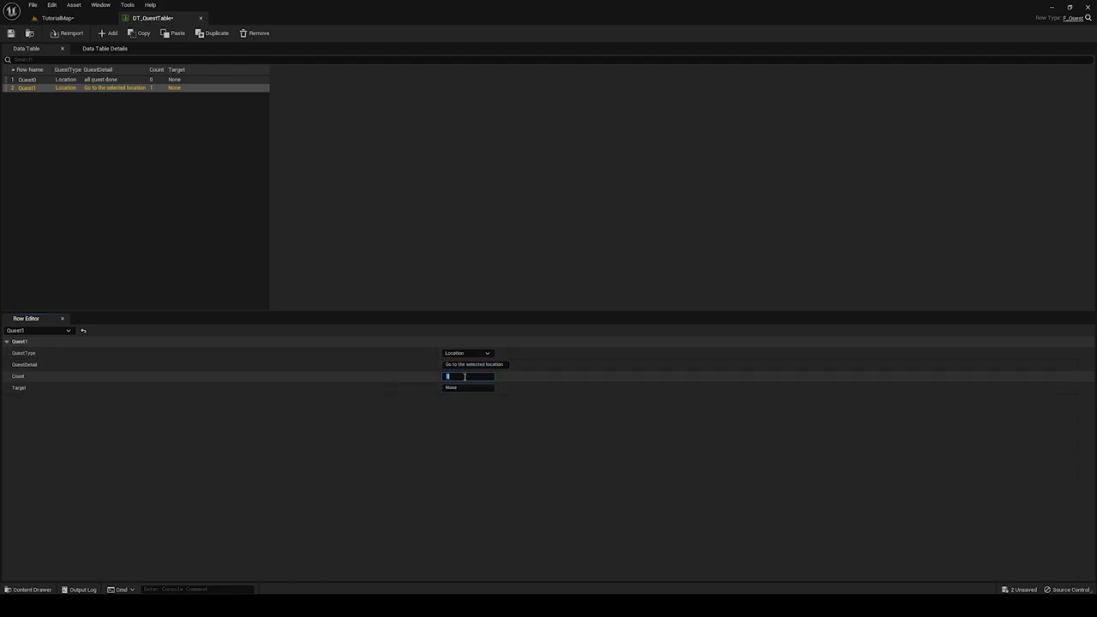
left_click(466, 376)
left_click(470, 389)
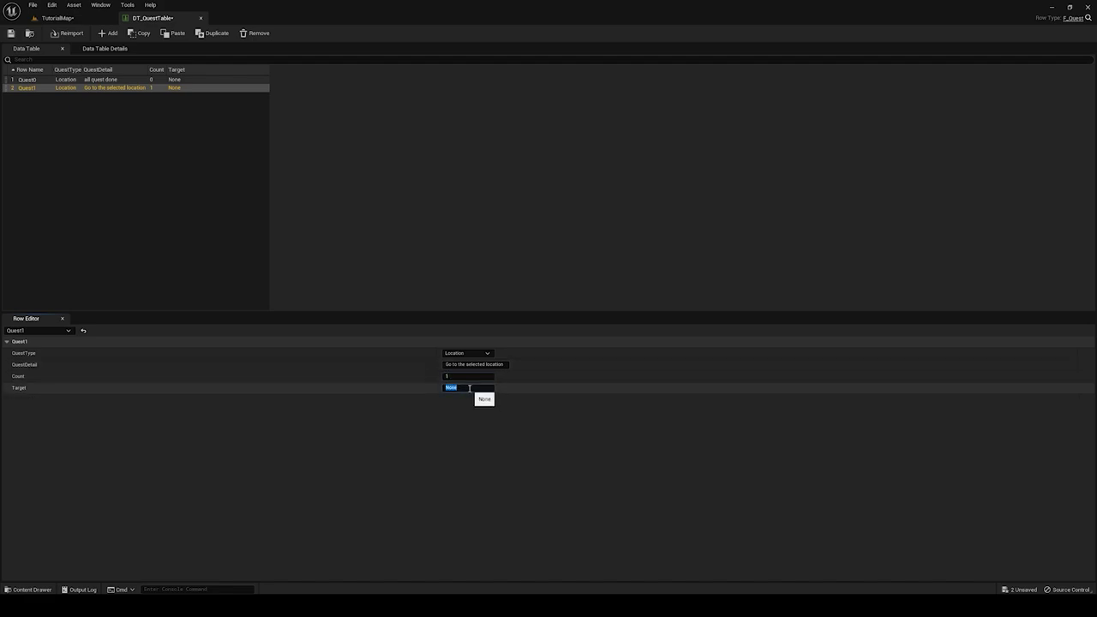
double_click(29, 90)
key("ctrl+c")
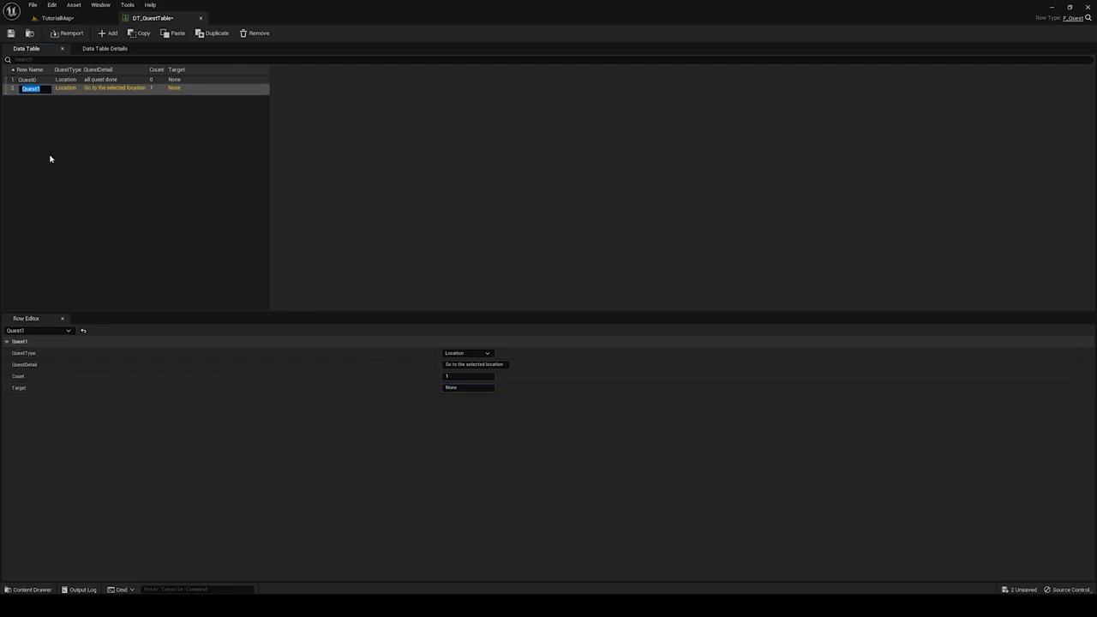
left_click(471, 388)
key("ctrl+v")
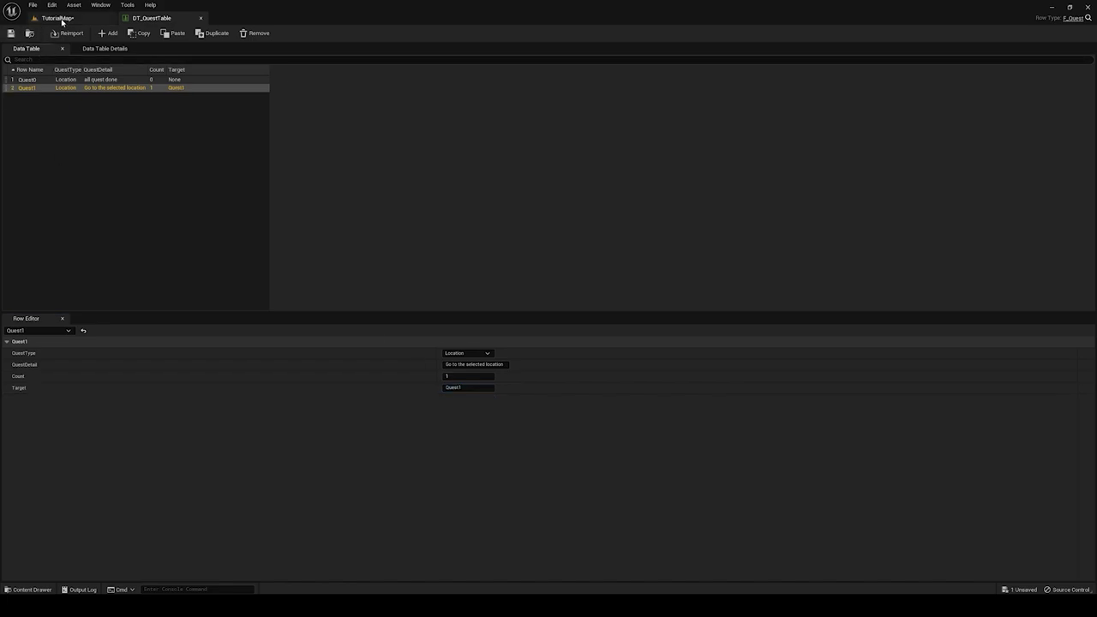
Step: Return to TutorialMap, search the content for "quest" and delete the existing BP_QuestLocation actor from the level
left_click(57, 18)
left_click(399, 324)
left_click(415, 326)
type("questt")
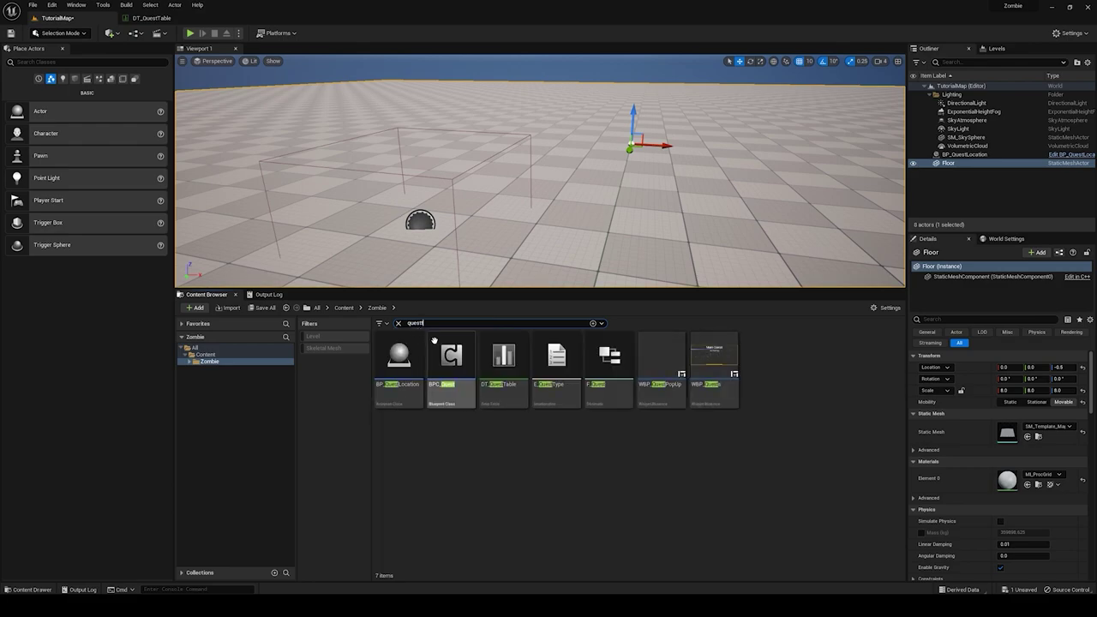
key("BackSpace")
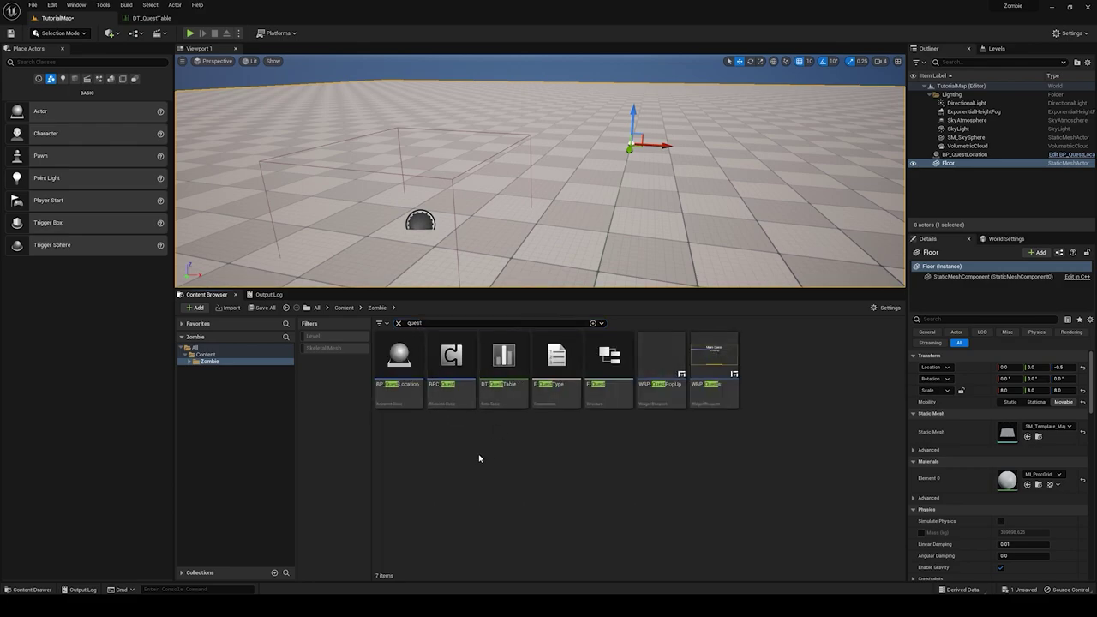
left_click(420, 222)
key("Delete")
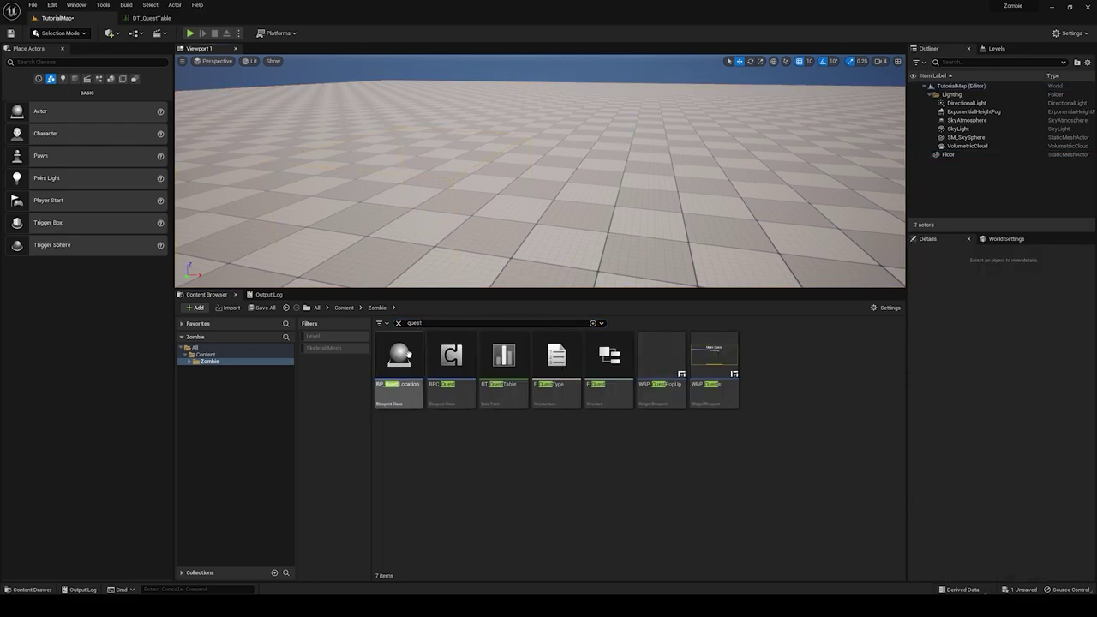
Step: Place a new BP_QuestLocation actor on the level's floor
left_click_drag(399, 360, 464, 176)
right_click_drag(477, 197, 566, 195)
right_click_drag(566, 196, 540, 172)
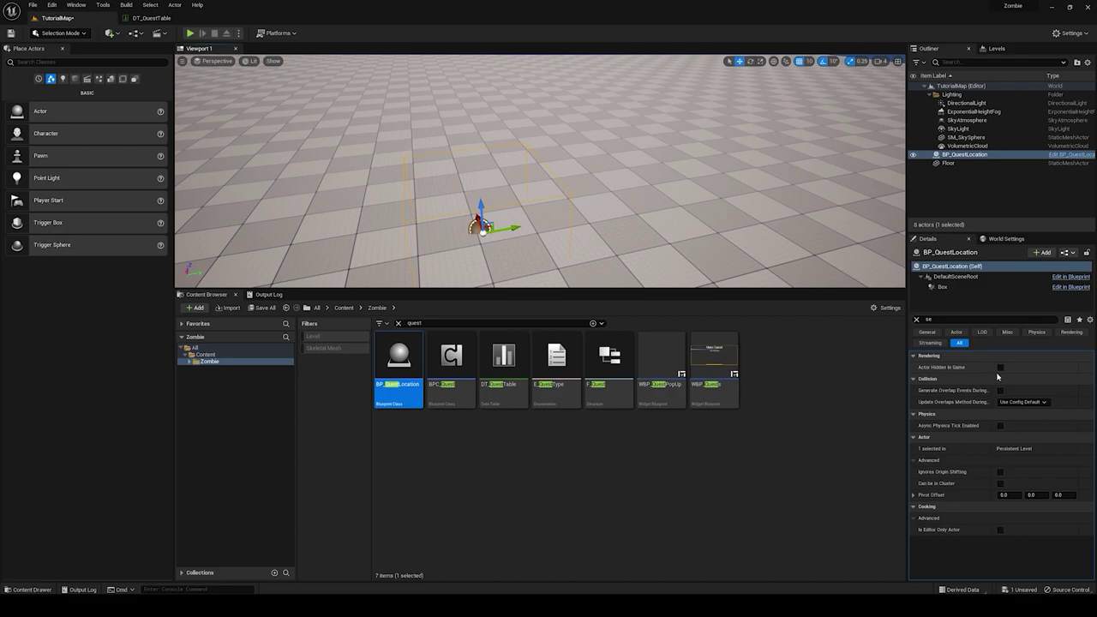
Step: Play the level from a floor spot in front of BP_QuestLocation, run the character into its box, and stop the session
right_click_drag(600, 214, 428, 223)
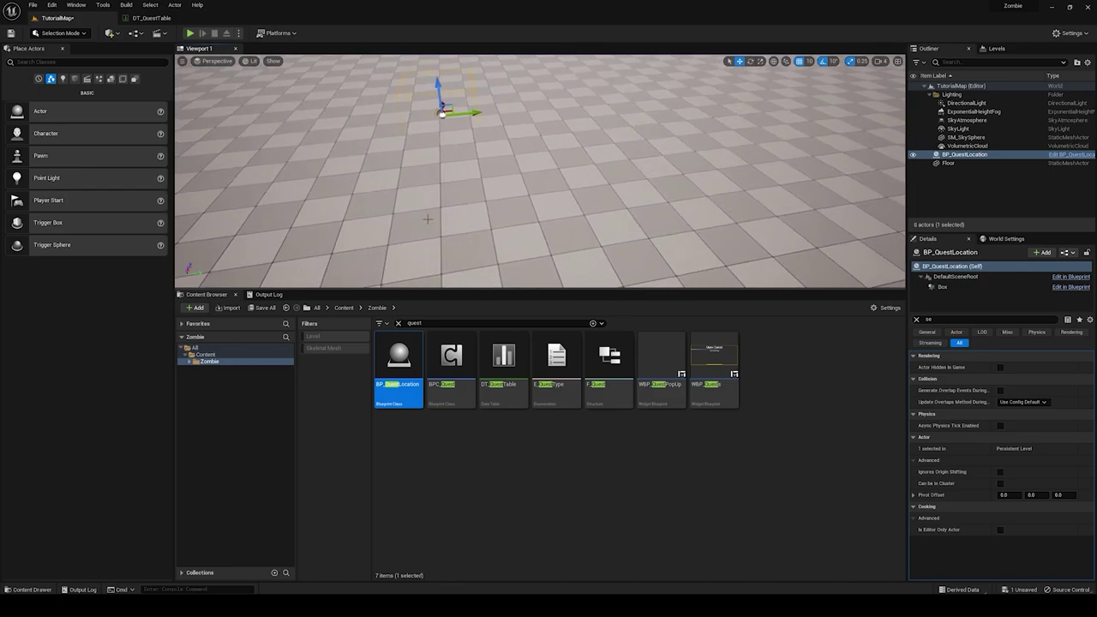
right_click(429, 223)
left_click(468, 452)
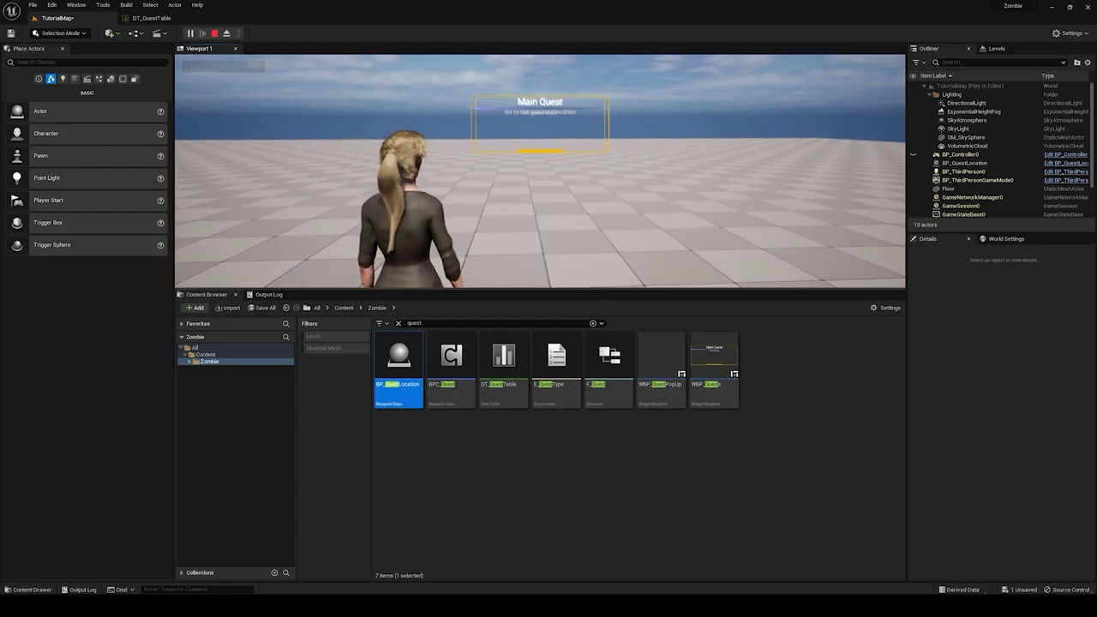
key("w")
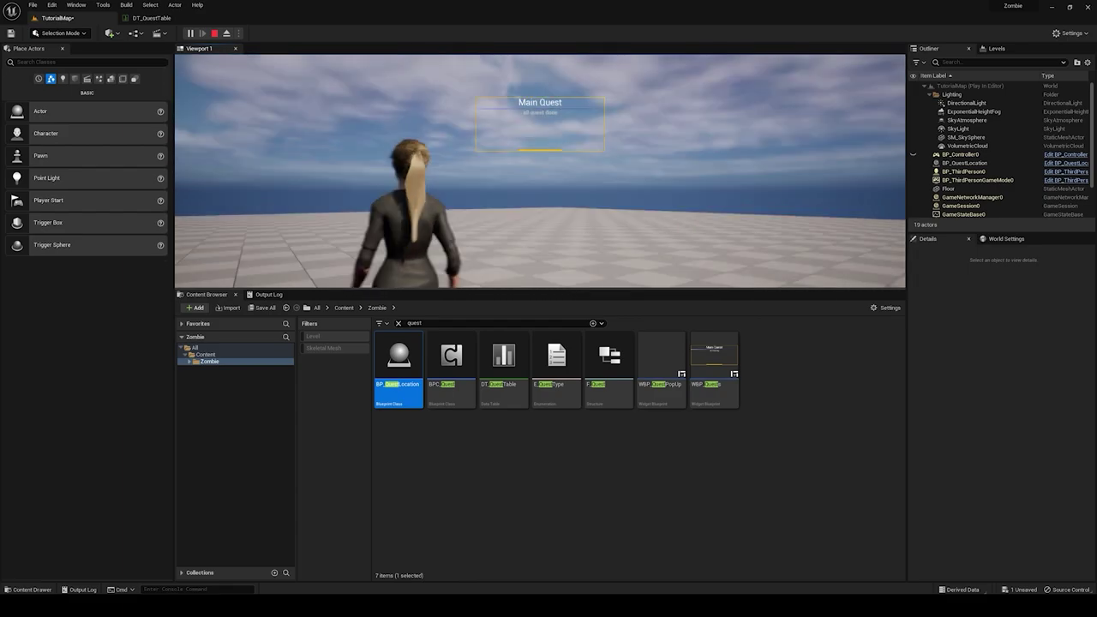
key("a")
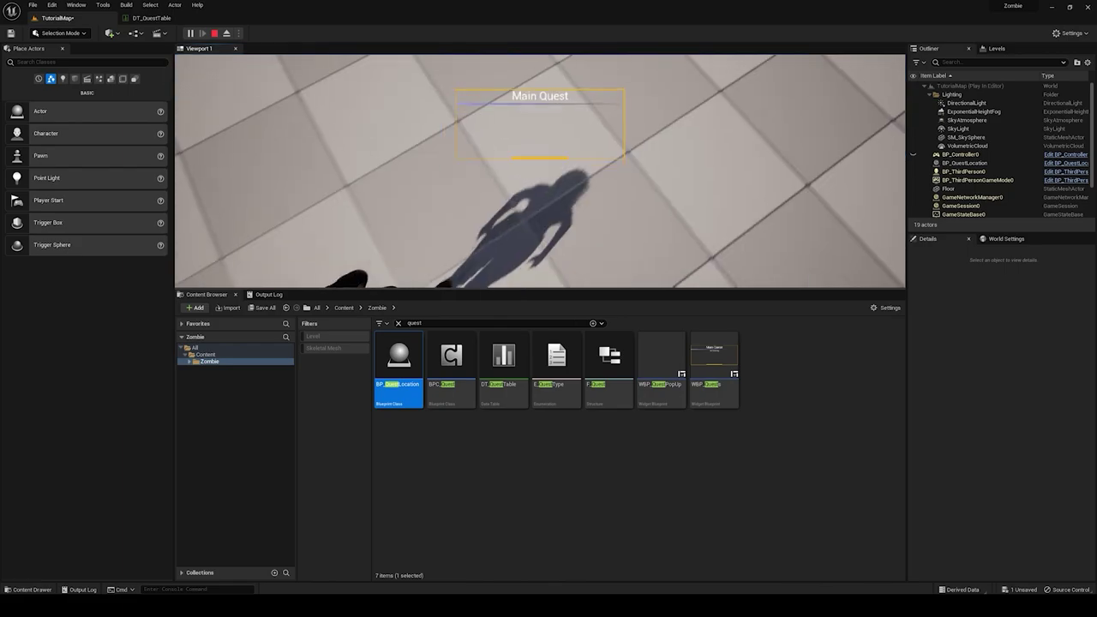
key("d")
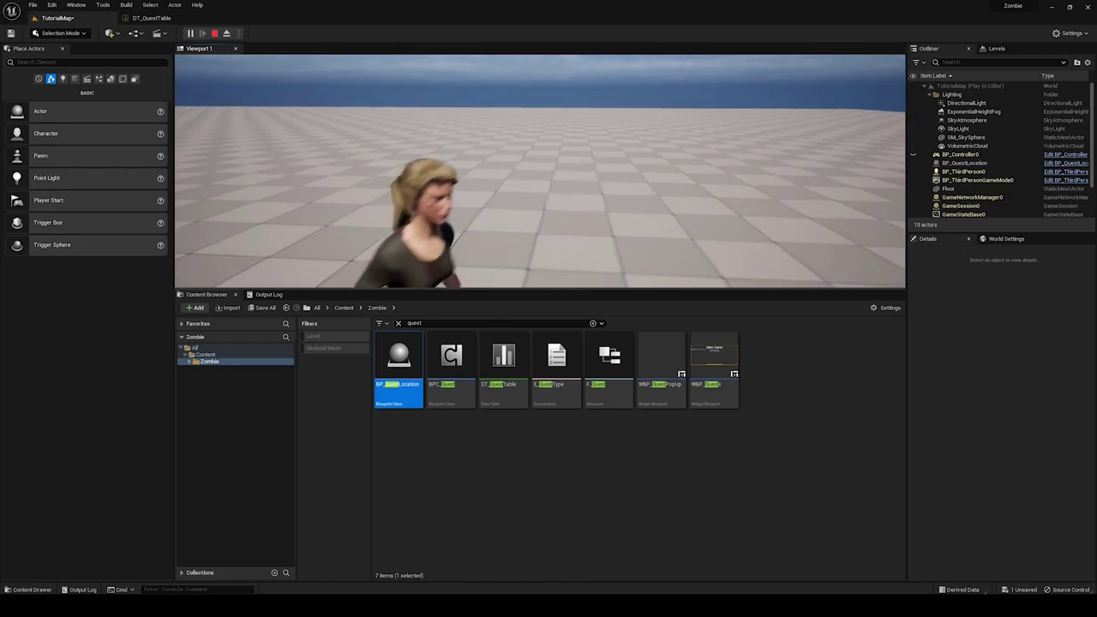
key("Escape")
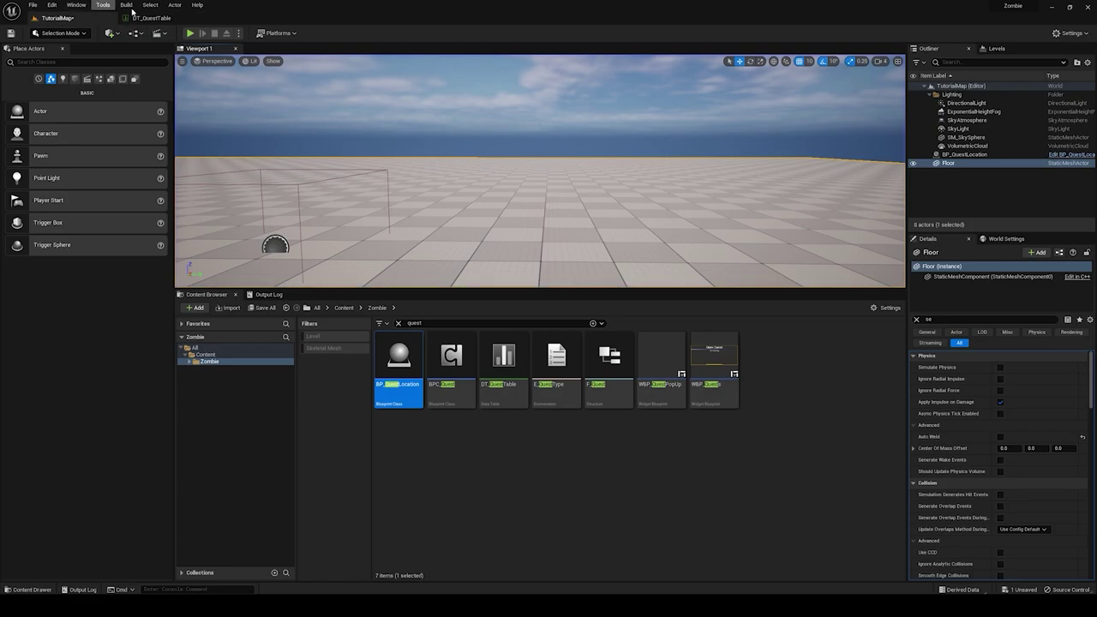
Step: In DT_QuestTable, look over the available quest types and add a new row named Quest2
left_click(153, 18)
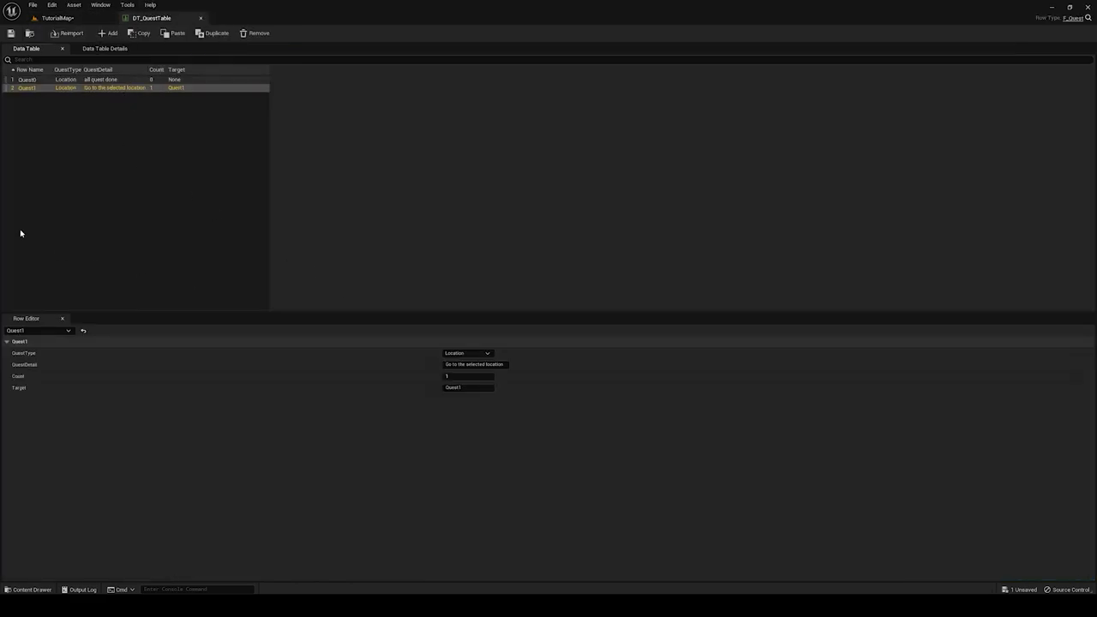
left_click(464, 353)
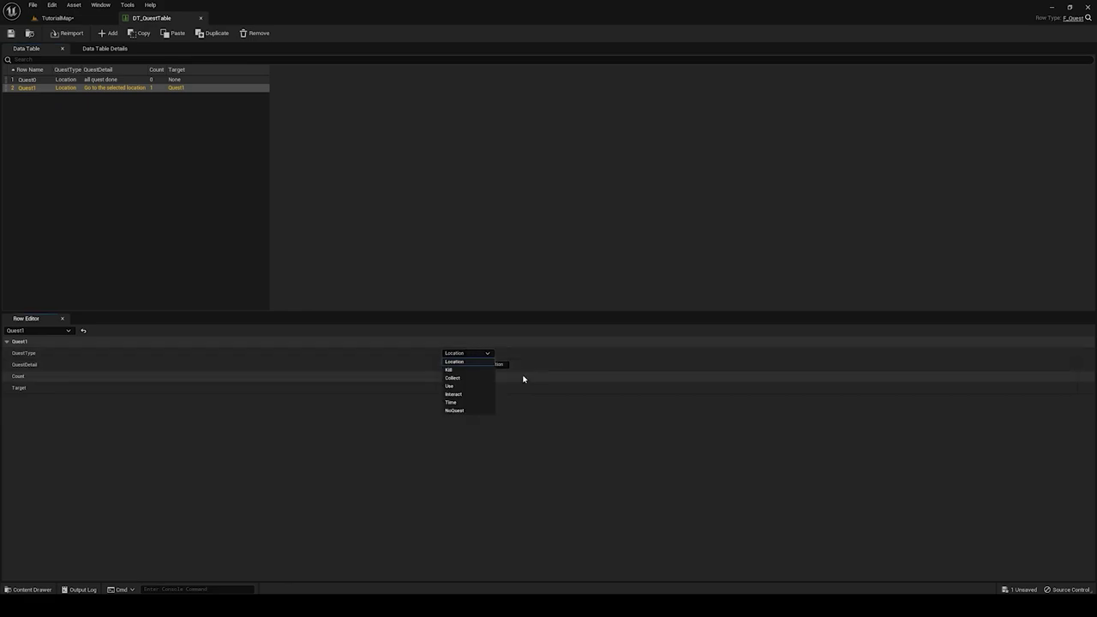
left_click(364, 439)
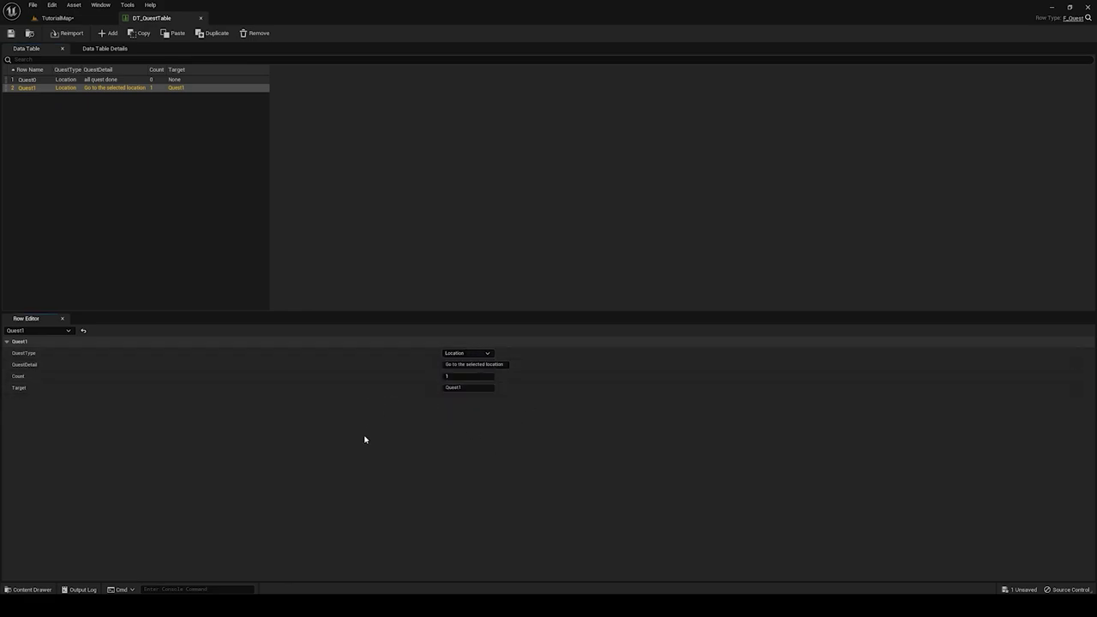
left_click(103, 35)
double_click(39, 97)
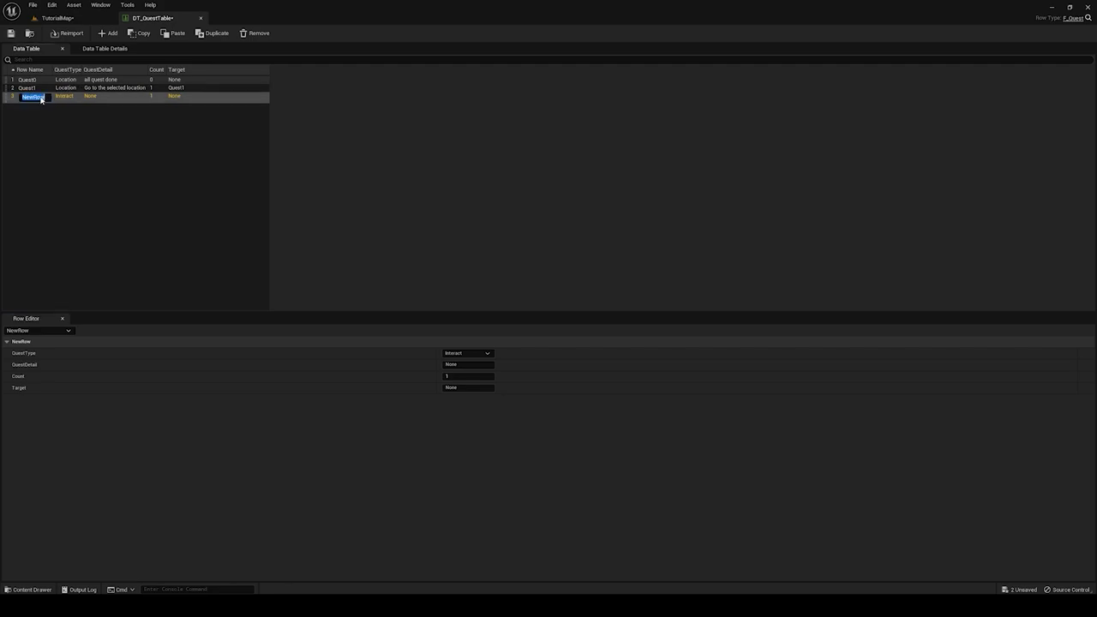
type("Quest2")
key("Return")
Step: Set Quest2's QuestType to Collect, QuestDetail to "Collect a battery" and Target to SimpleBattery, and save the data table
left_click(468, 354)
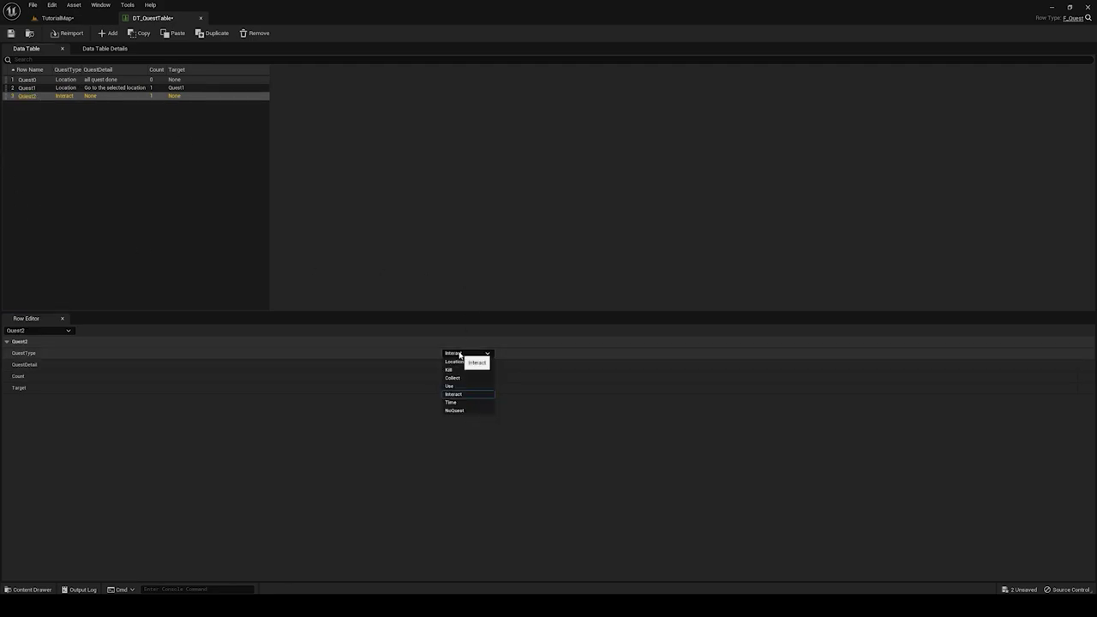
left_click(463, 378)
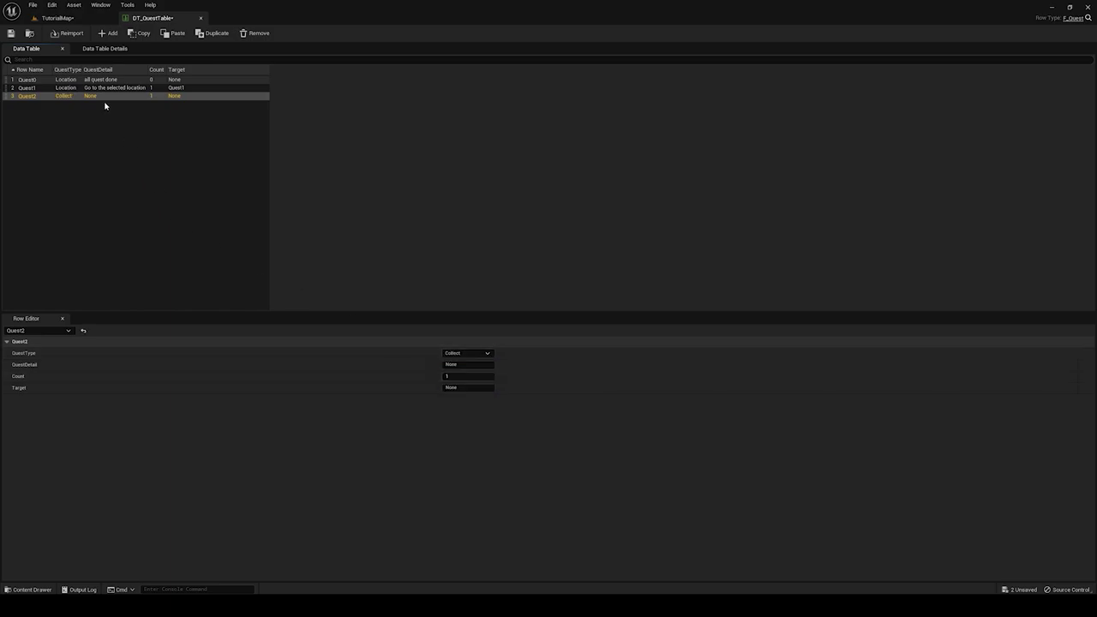
left_click(459, 364)
key("Return")
left_click(431, 425)
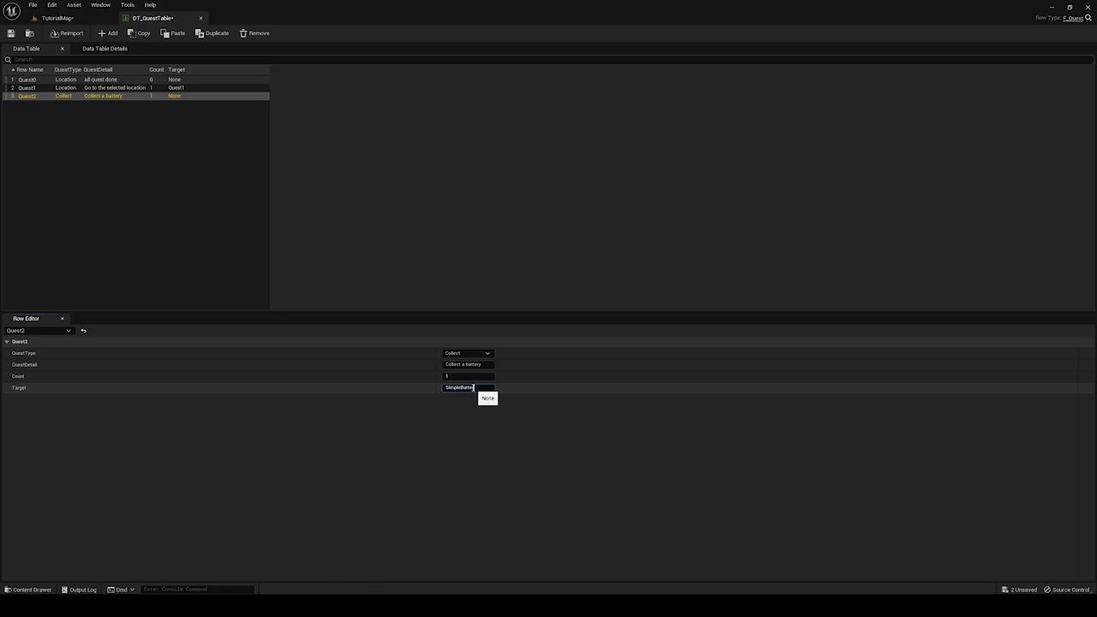
key("Return")
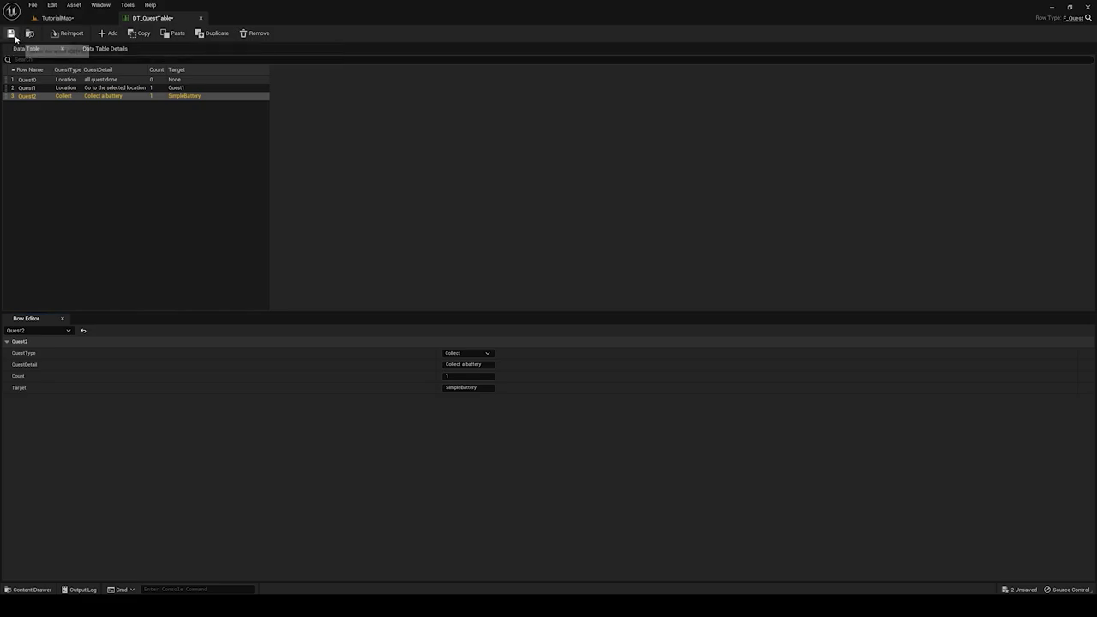
left_click(10, 32)
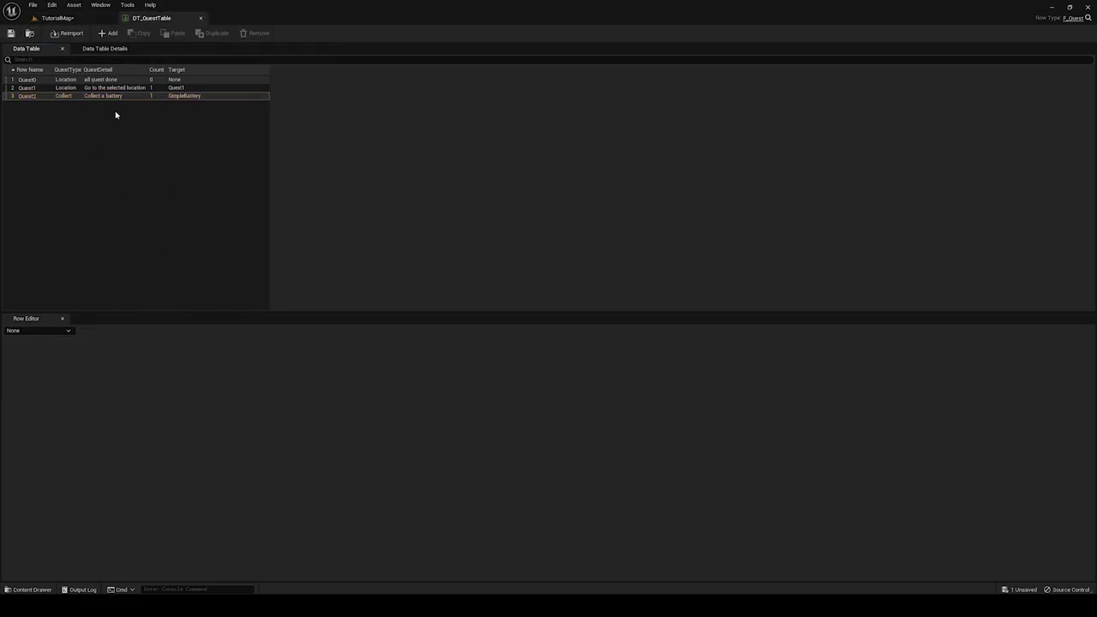
Step: Return to TutorialMap and search the content for "batter"
left_click(56, 18)
right_click_drag(540, 171, 268, 182)
left_click(522, 443)
right_click_drag(429, 214, 474, 217)
key("w")
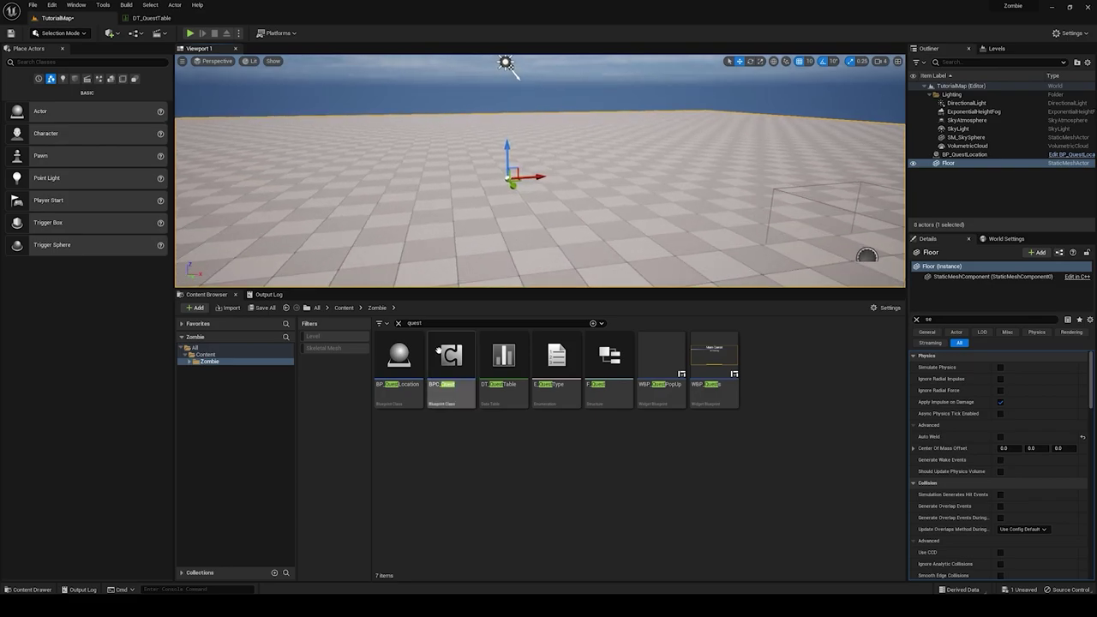
left_click_drag(434, 326, 311, 325)
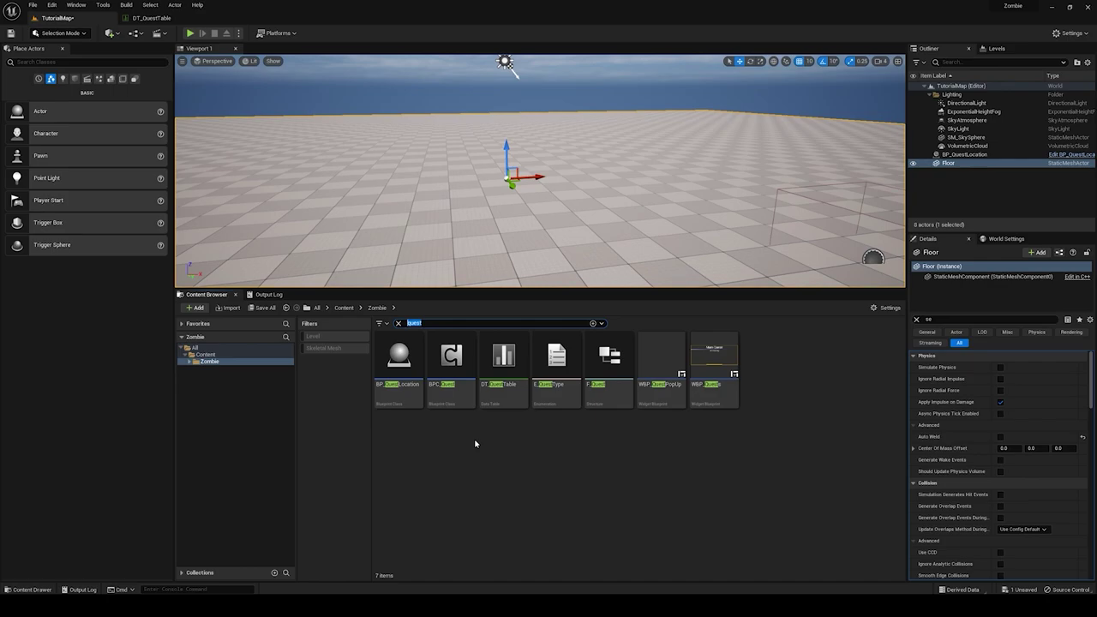
type("inven")
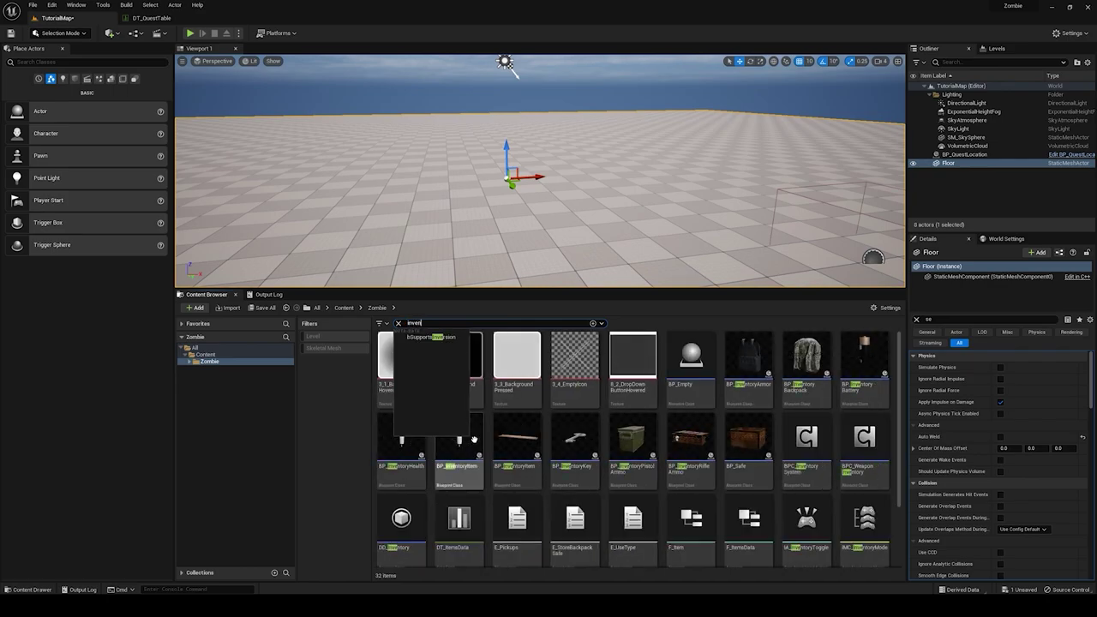
type("toryi")
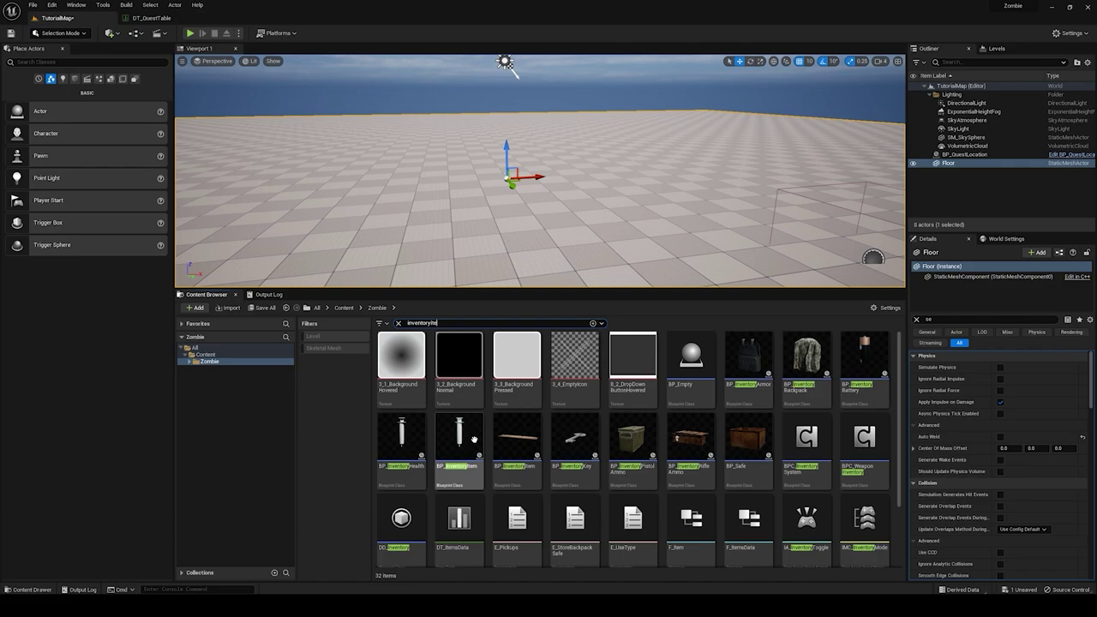
type("te")
key("ctrl+a")
type("batter")
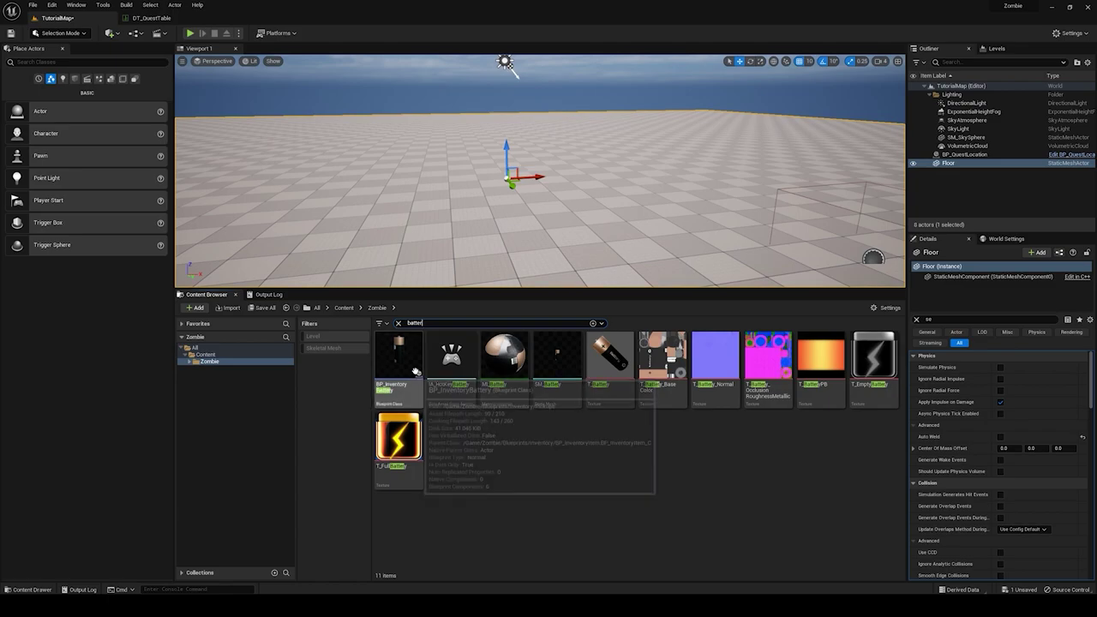
Step: Place a BP_InventoryBattery actor on the level's floor near BP_QuestLocation
mouse_move(414, 241)
right_mouse_down()
mouse_move(414, 278)
mouse_move(414, 214)
mouse_move(414, 270)
mouse_move(414, 242)
right_mouse_up()
scroll(414, 242, "down", 1)
left_click_drag(398, 360, 534, 199)
right_click_drag(531, 221, 712, 164)
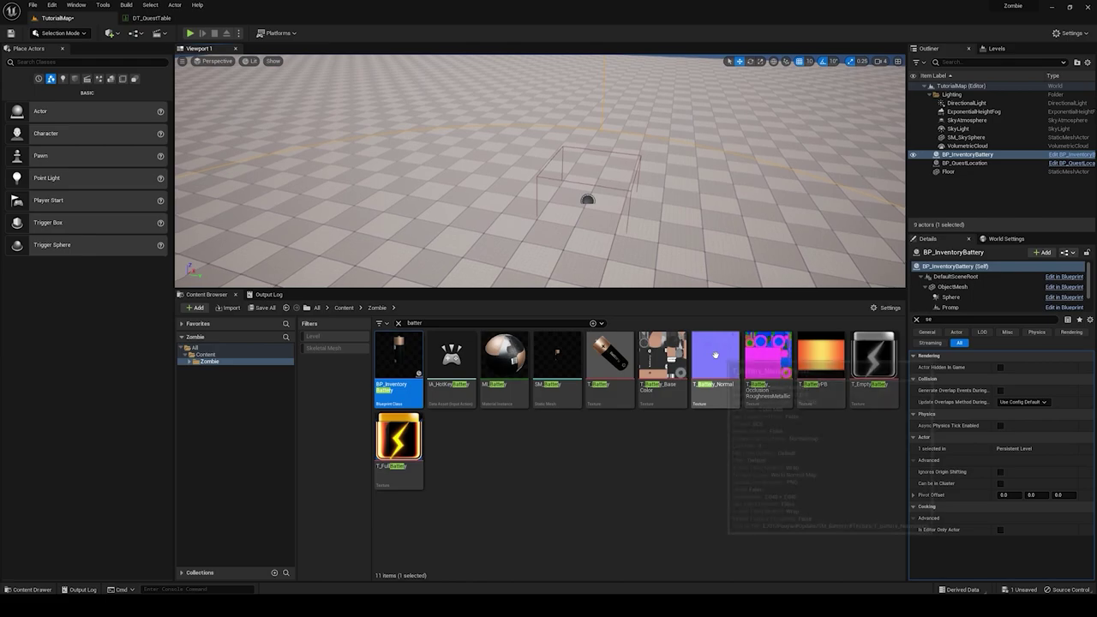
right_click_drag(619, 238, 532, 273)
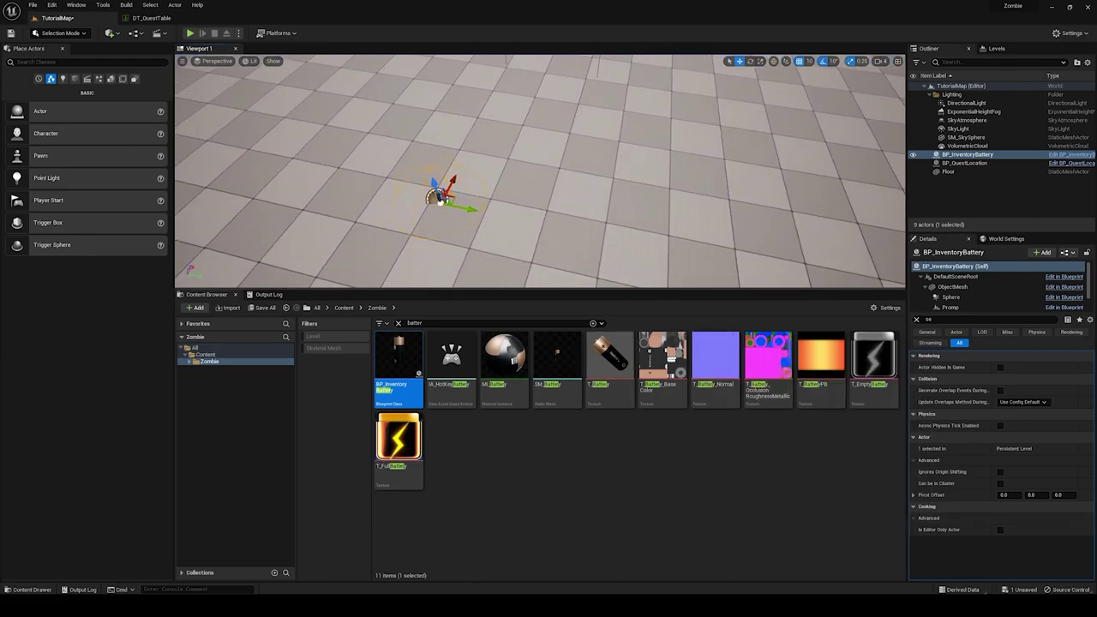
Step: Clear the property filter and examine the placed battery's properties for its quest item name
left_click(919, 320)
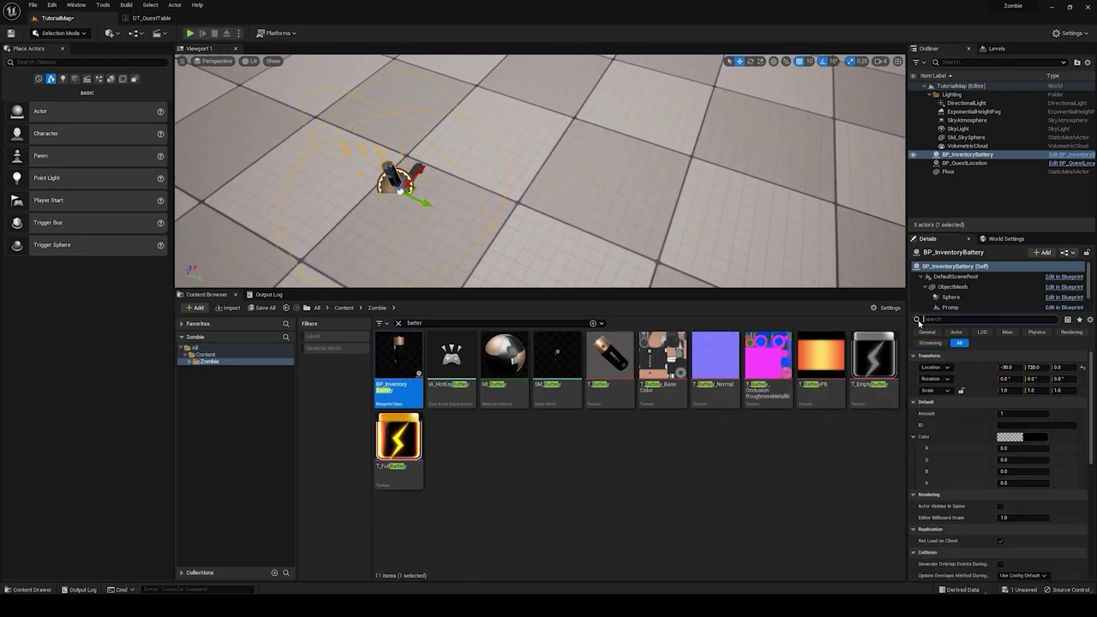
scroll(987, 472, "down", 5)
scroll(976, 496, "down", 5)
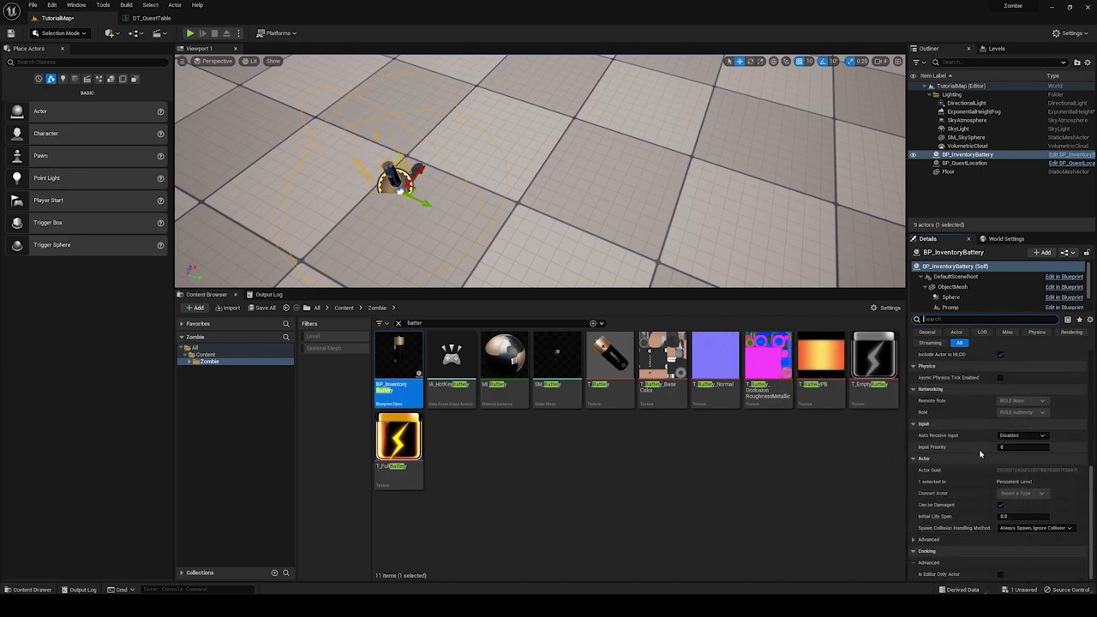
scroll(982, 452, "up", 10)
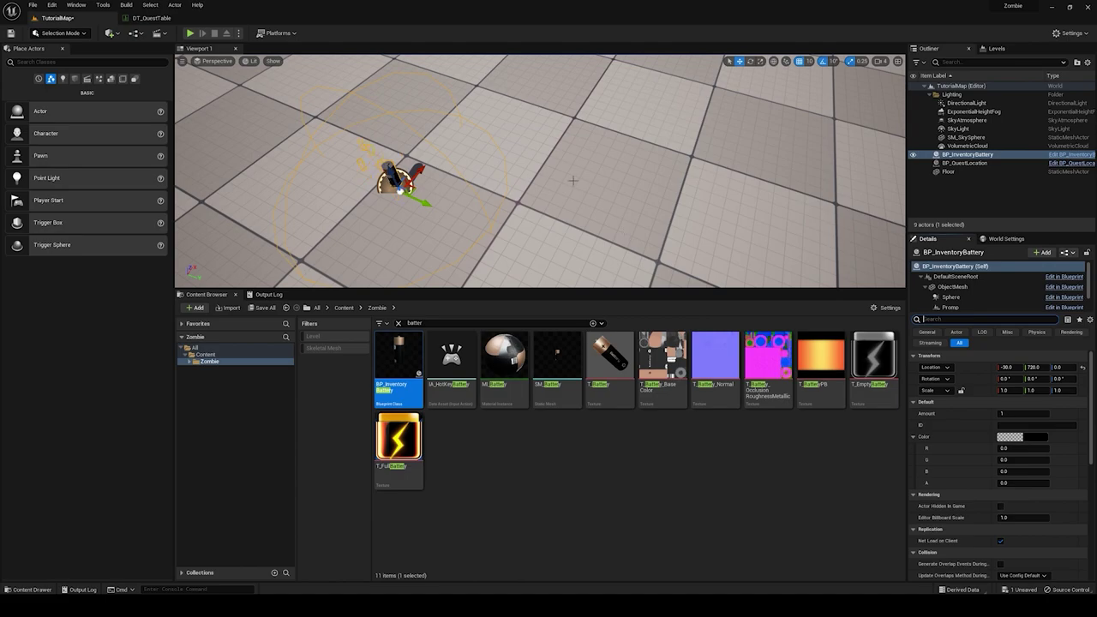
right_click_drag(654, 225, 592, 197)
left_click_drag(487, 154, 484, 146)
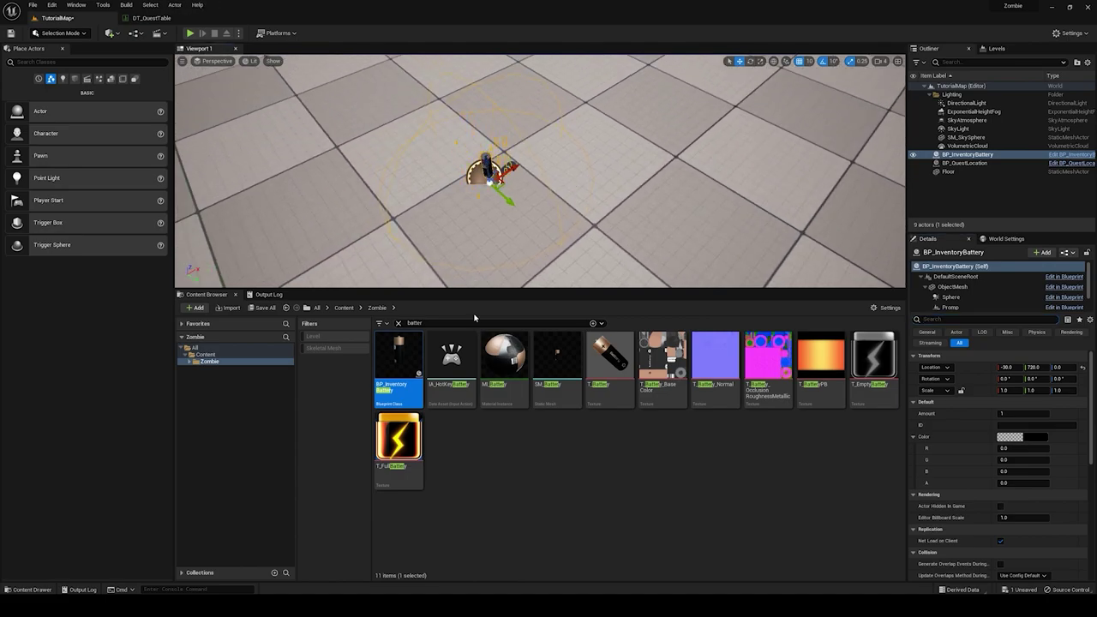
Step: Open the BP_InventoryBattery blueprint, look through its default values, and close it to return to TutorialMap
double_click(403, 356)
scroll(374, 317, "down", 7)
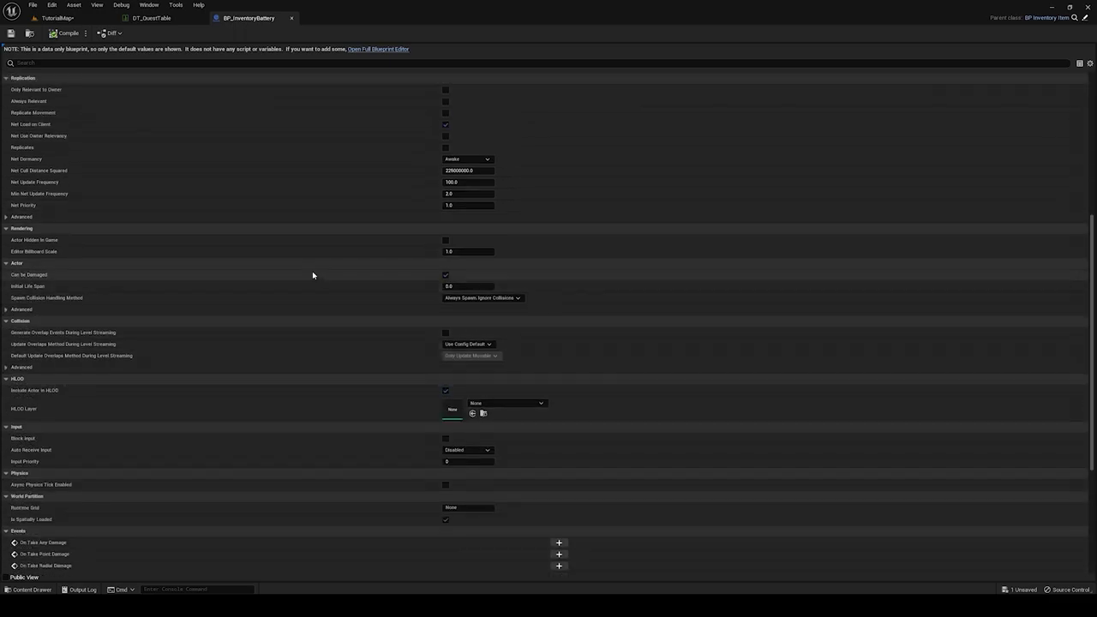
scroll(314, 274, "up", 6)
scroll(249, 154, "up", 3)
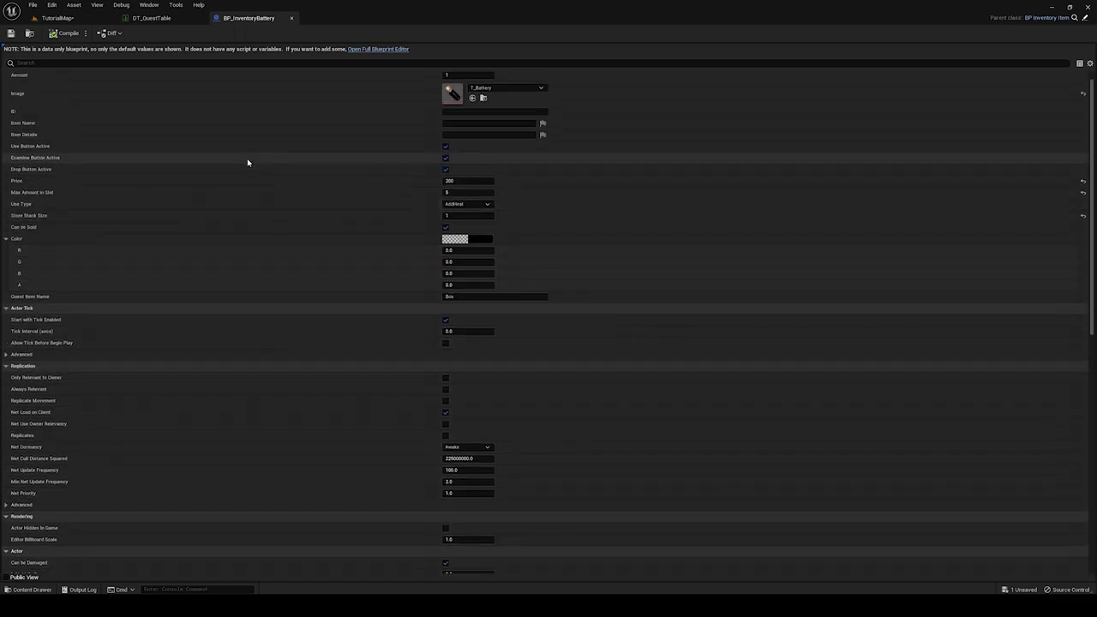
left_click(290, 18)
left_click(90, 19)
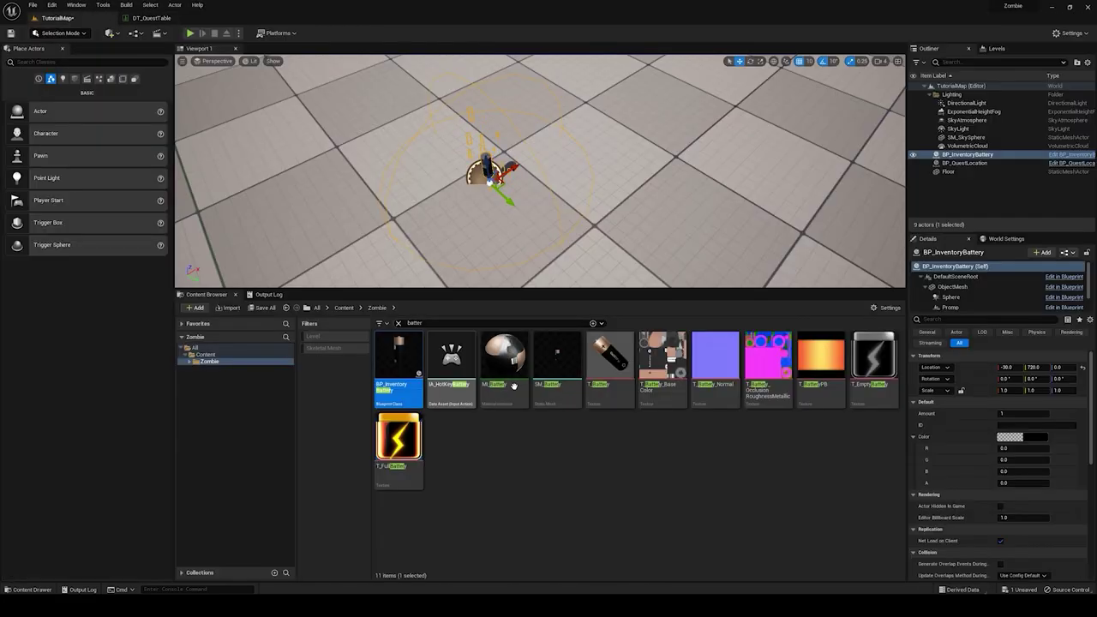
Step: Search the content for "dt_" and open the DT_ItemsData table
left_click(435, 326)
type("dt_d")
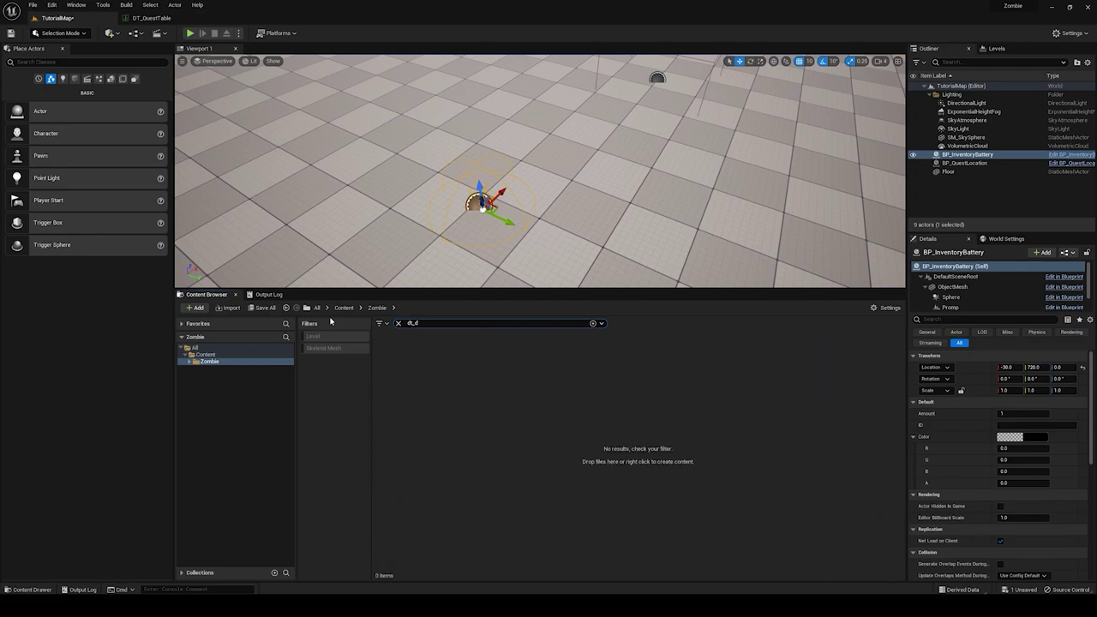
key("BackSpace")
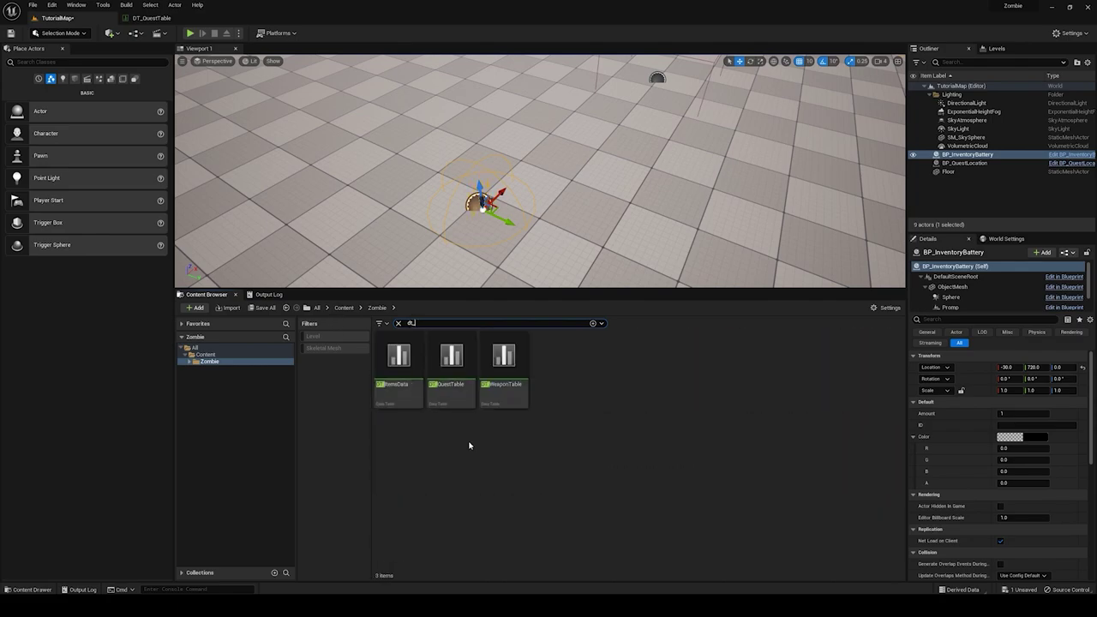
double_click(408, 394)
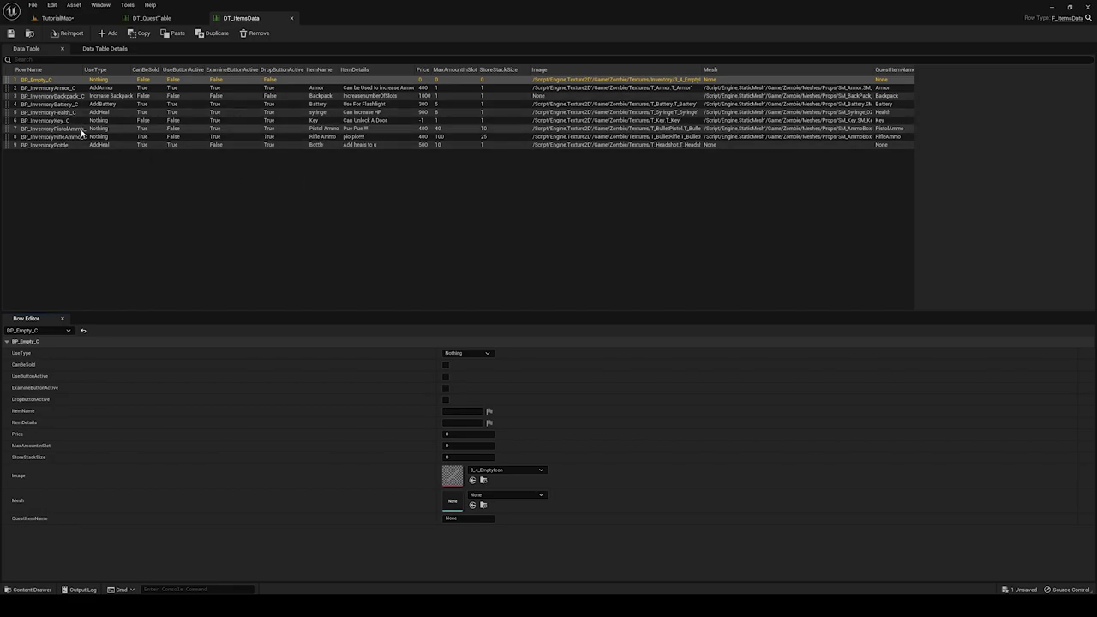
Step: Copy the QuestItemName value from the BP_InventoryBattery_C row of DT_ItemsData
left_click(127, 164)
left_click(75, 107)
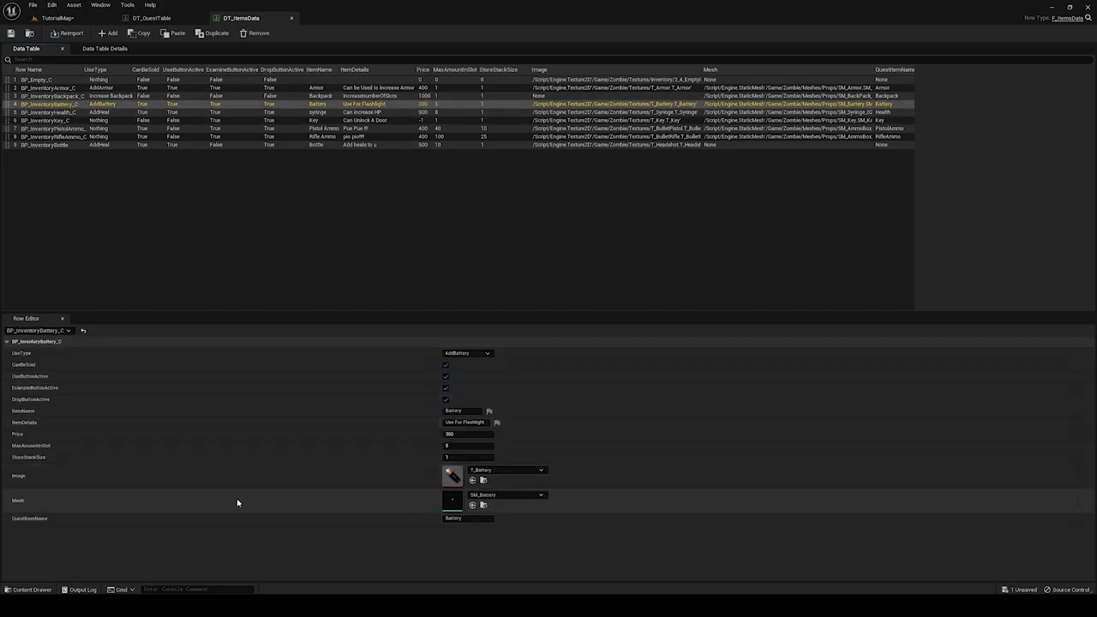
left_click(469, 518)
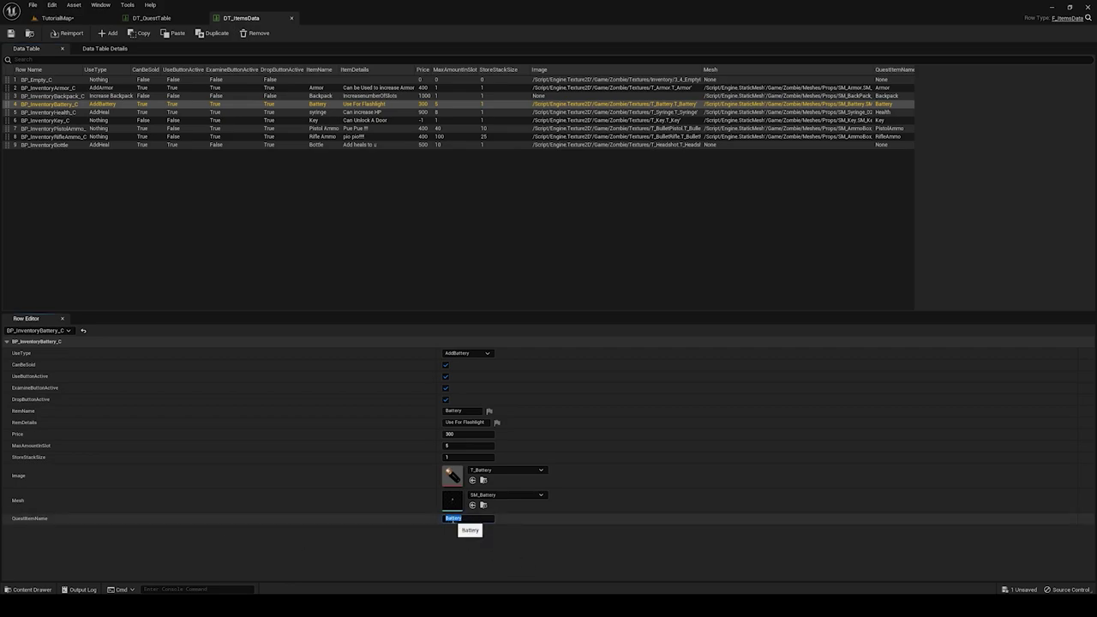
right_click(453, 522)
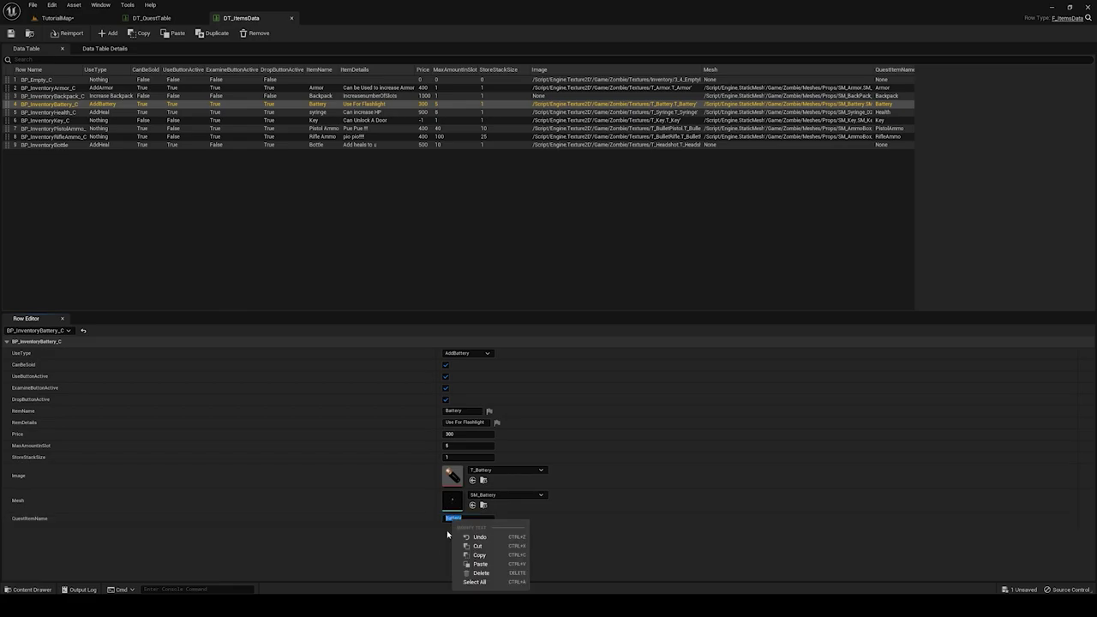
left_click(477, 556)
Step: In DT_QuestTable, replace Quest2's Target with the copied name Battery and save the table
left_click(60, 18)
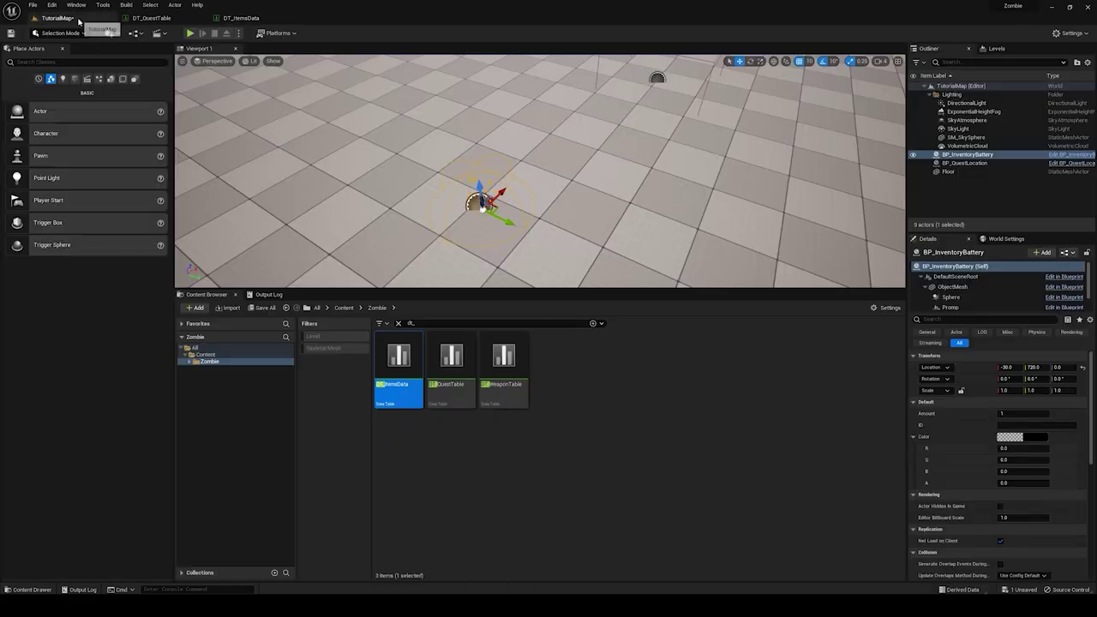
left_click(151, 18)
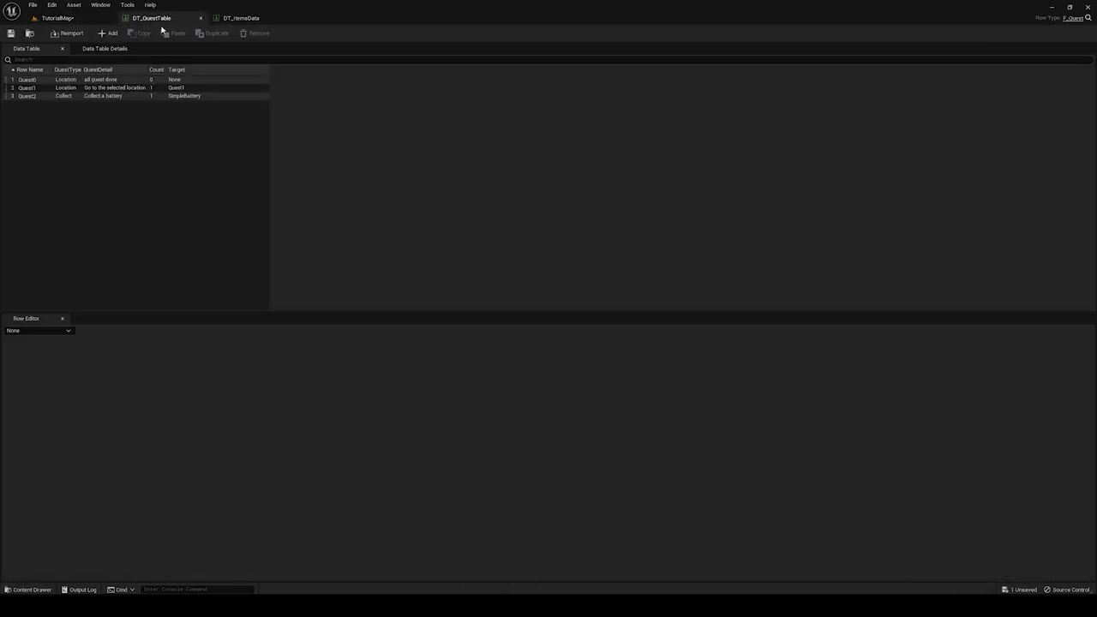
left_click(64, 96)
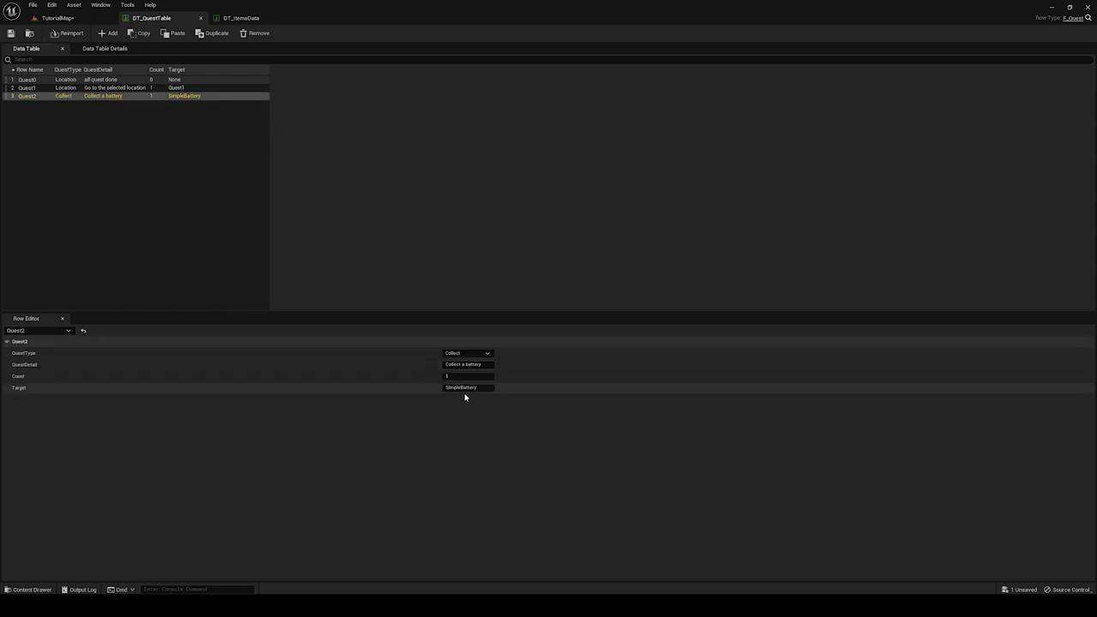
left_click(481, 389)
key("Return")
left_click(10, 32)
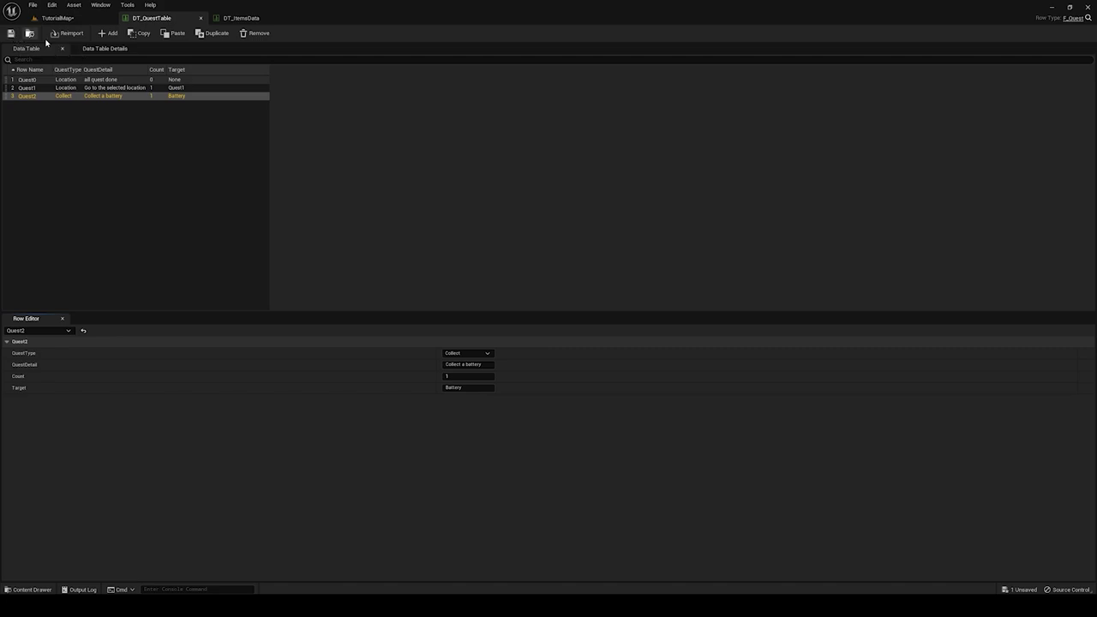
Step: Return to TutorialMap and play the level from a spot on the floor to test the location and battery quests
left_click(60, 19)
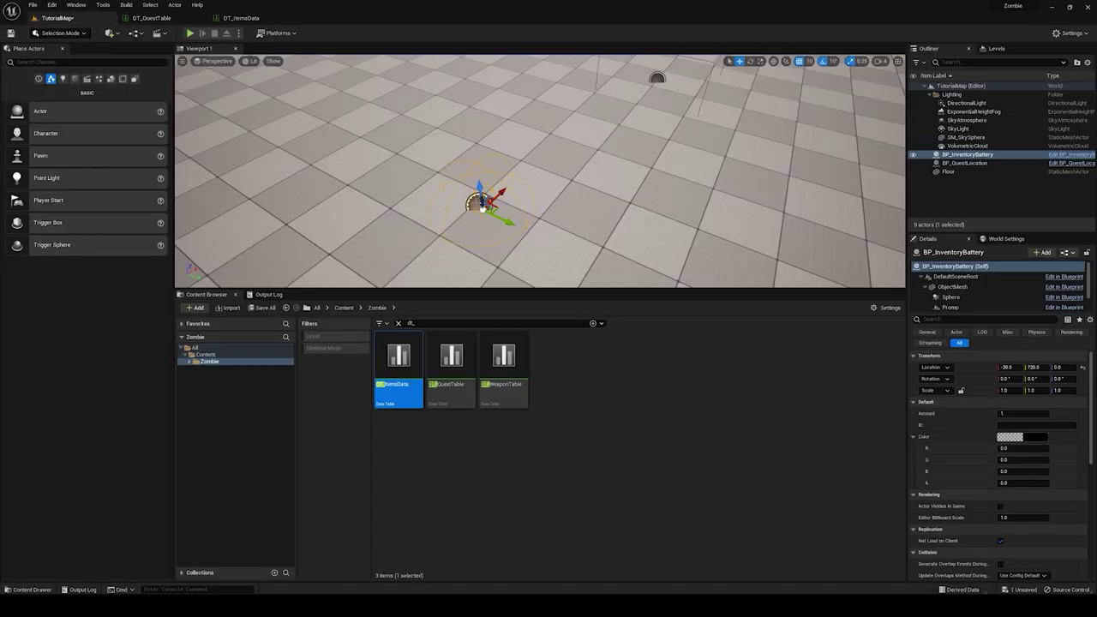
right_click_drag(540, 171, 388, 203)
right_click(497, 207)
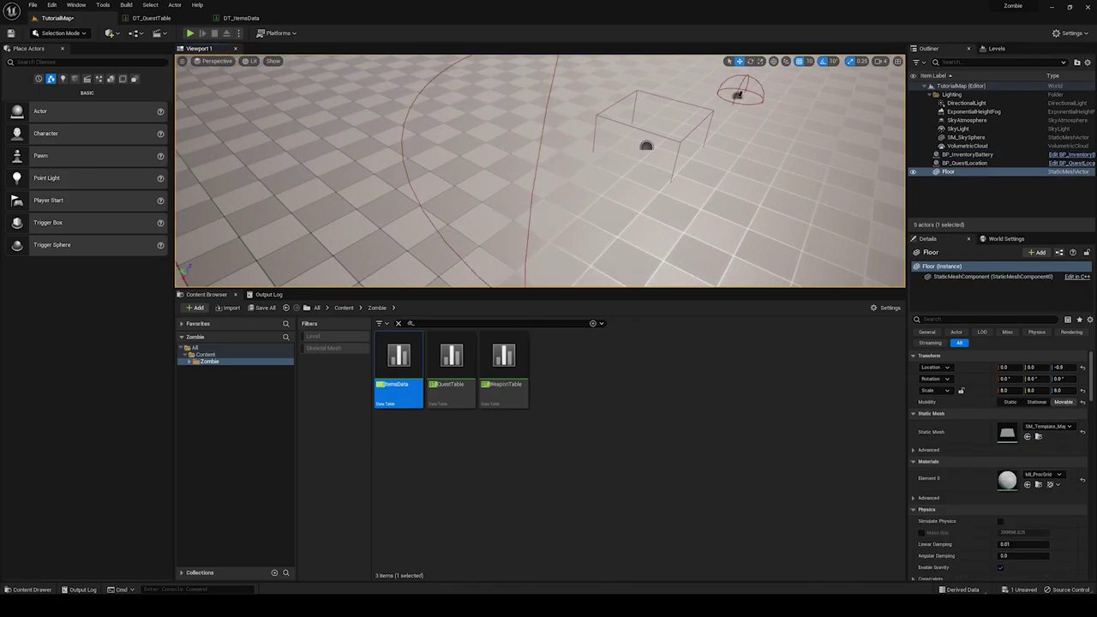
right_click(403, 240)
right_click(590, 216)
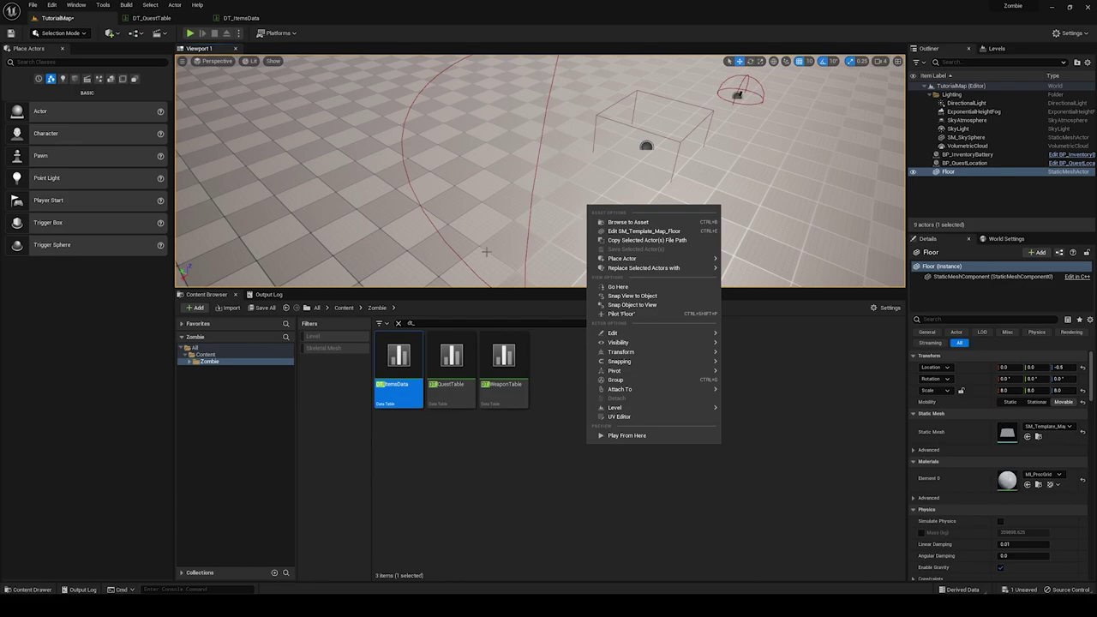
right_click(487, 254)
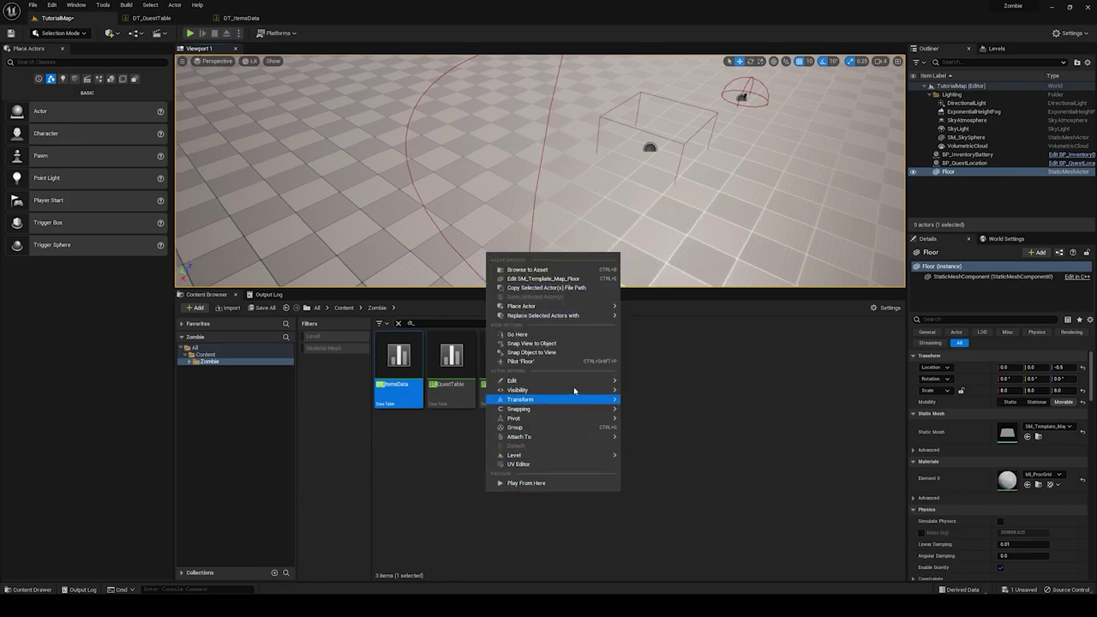
left_click(564, 482)
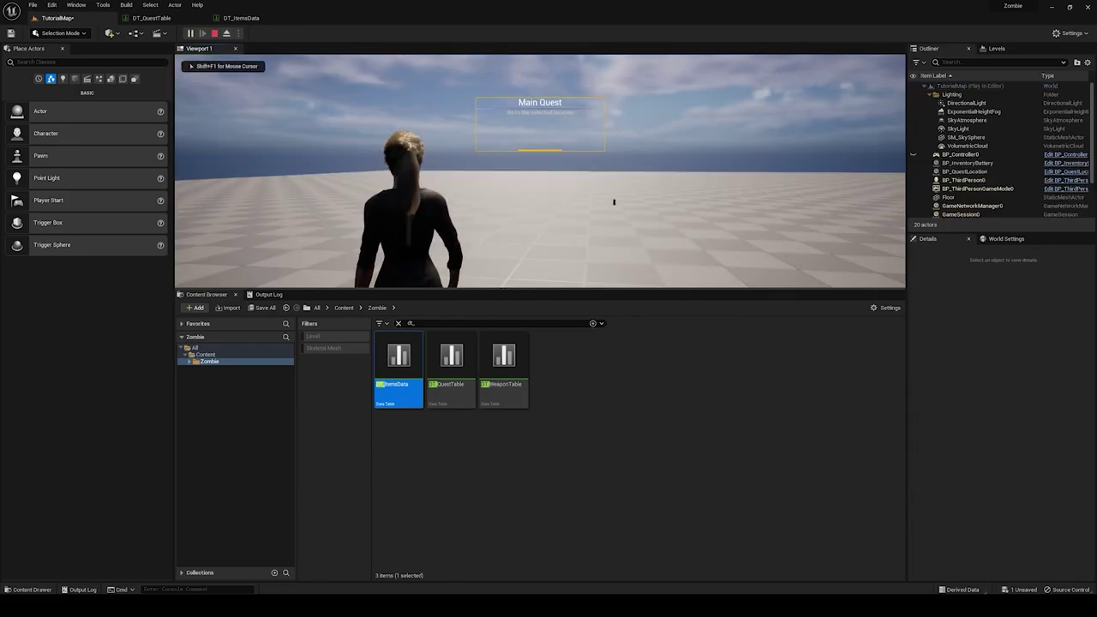
key("w")
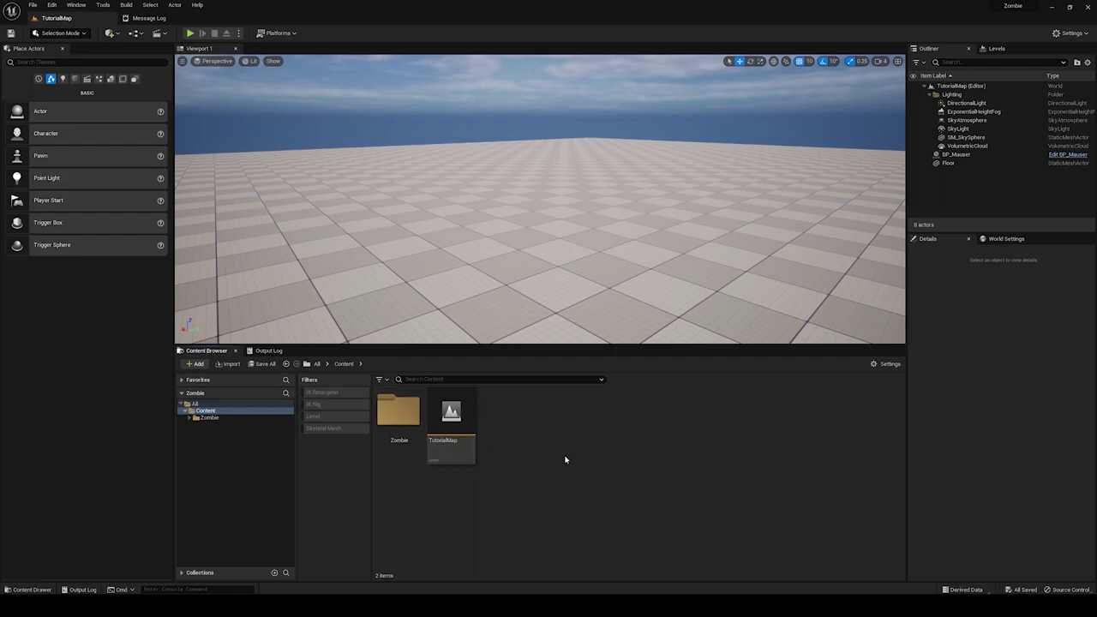
Step: Add the Third Person blueprint feature pack to the project's content and close the Add Content dialog
left_click(408, 422)
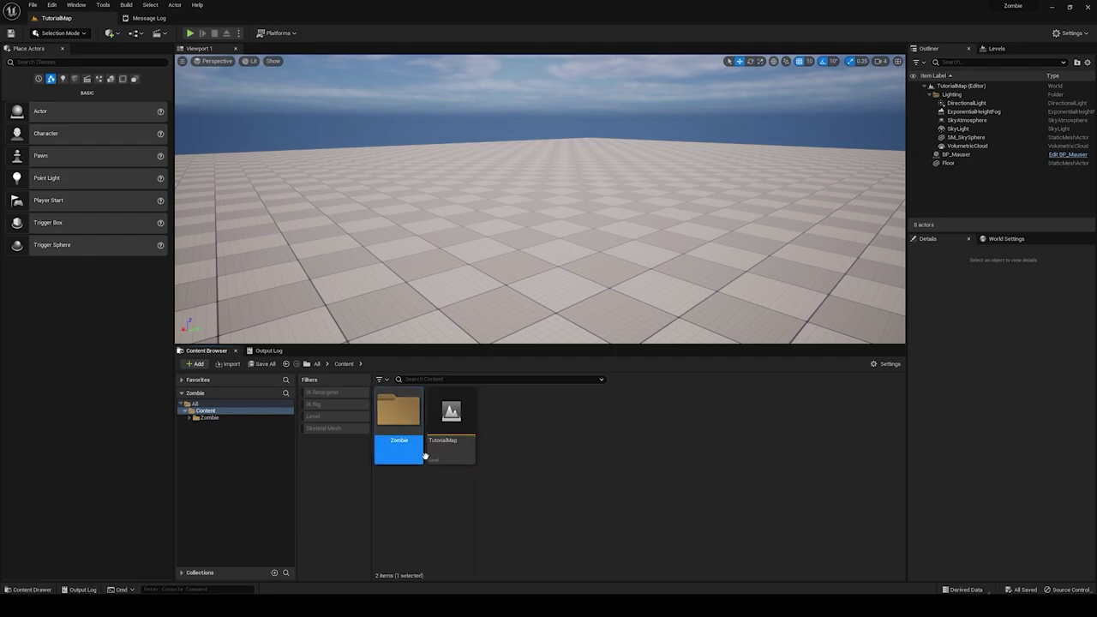
left_click(561, 505)
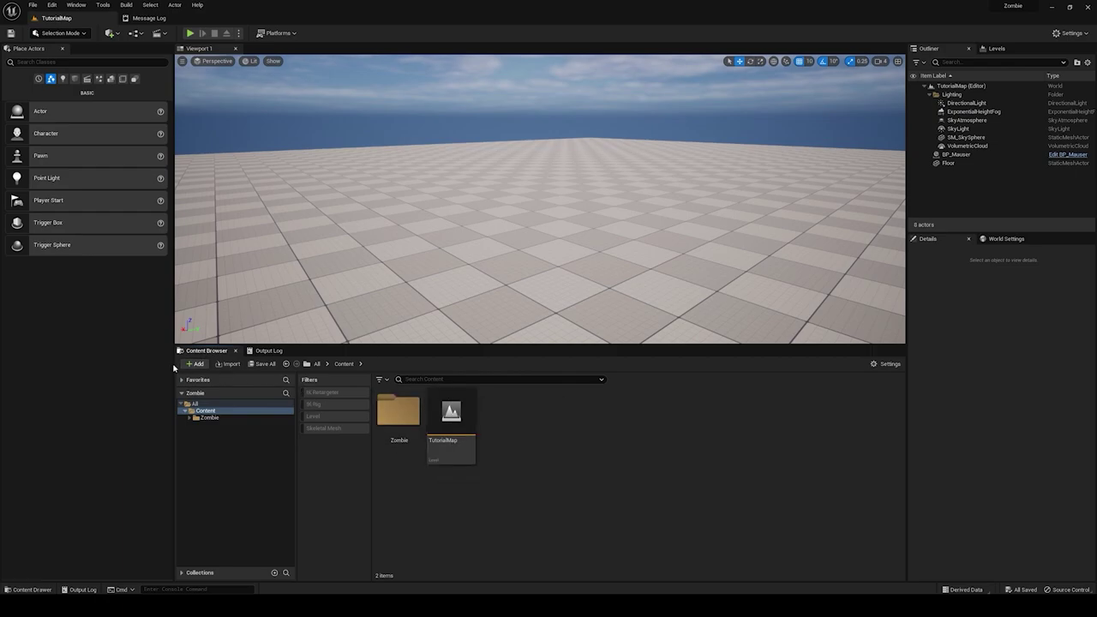
left_click(195, 364)
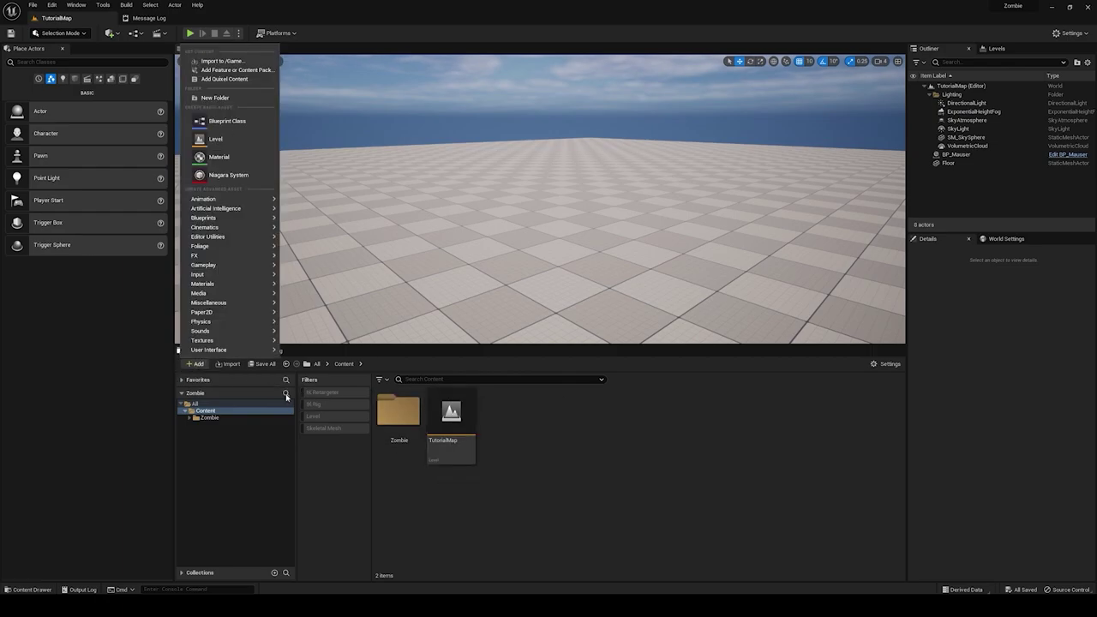
left_click(232, 70)
left_click(468, 264)
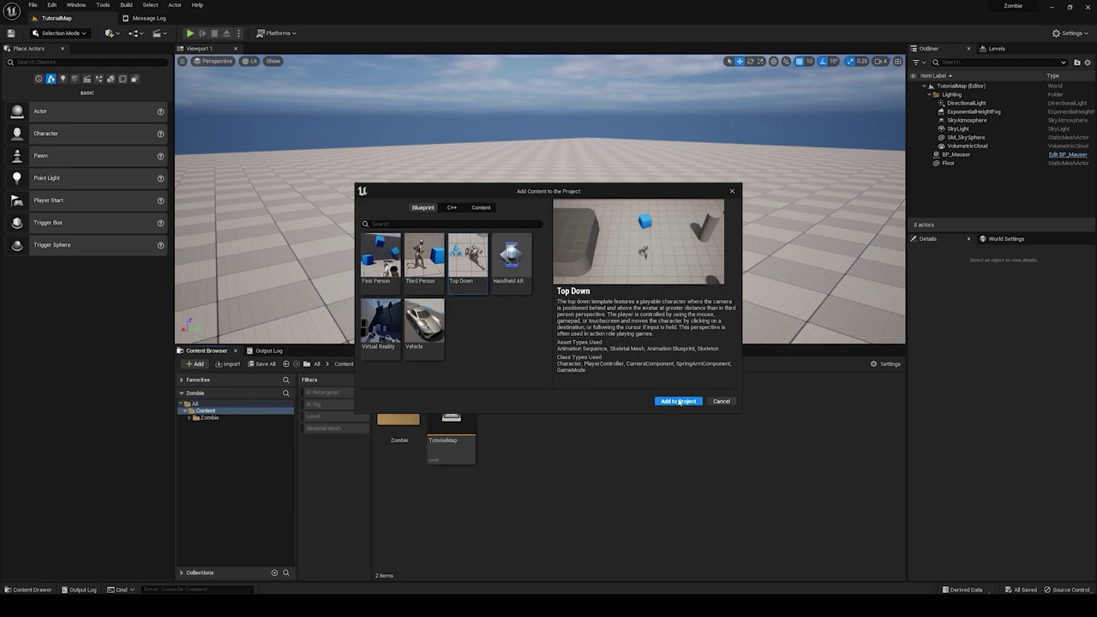
left_click(425, 258)
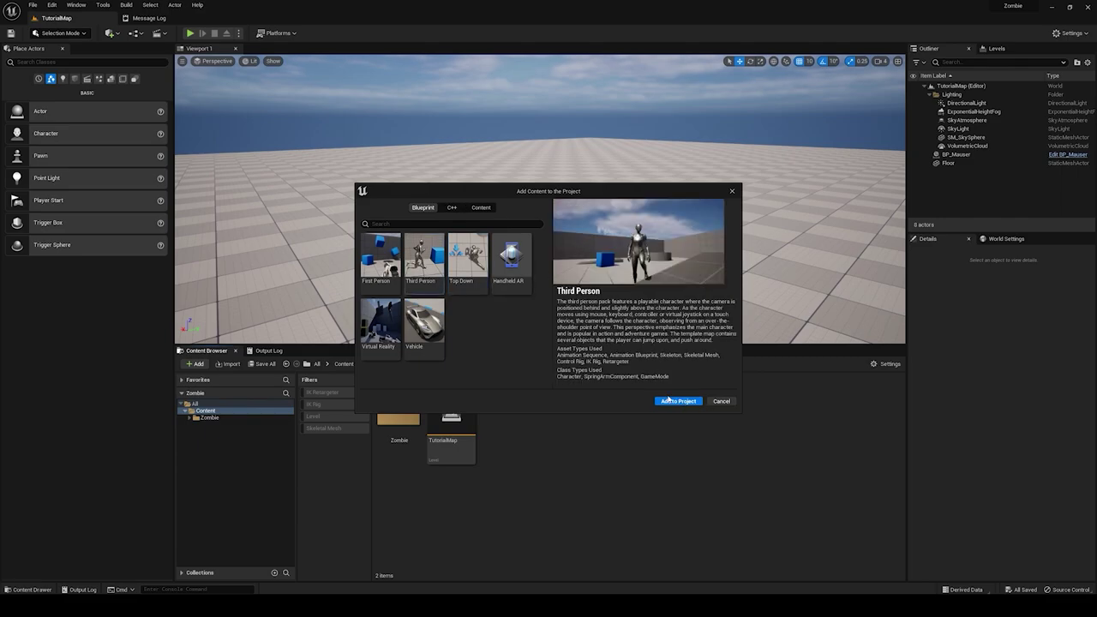
left_click(676, 403)
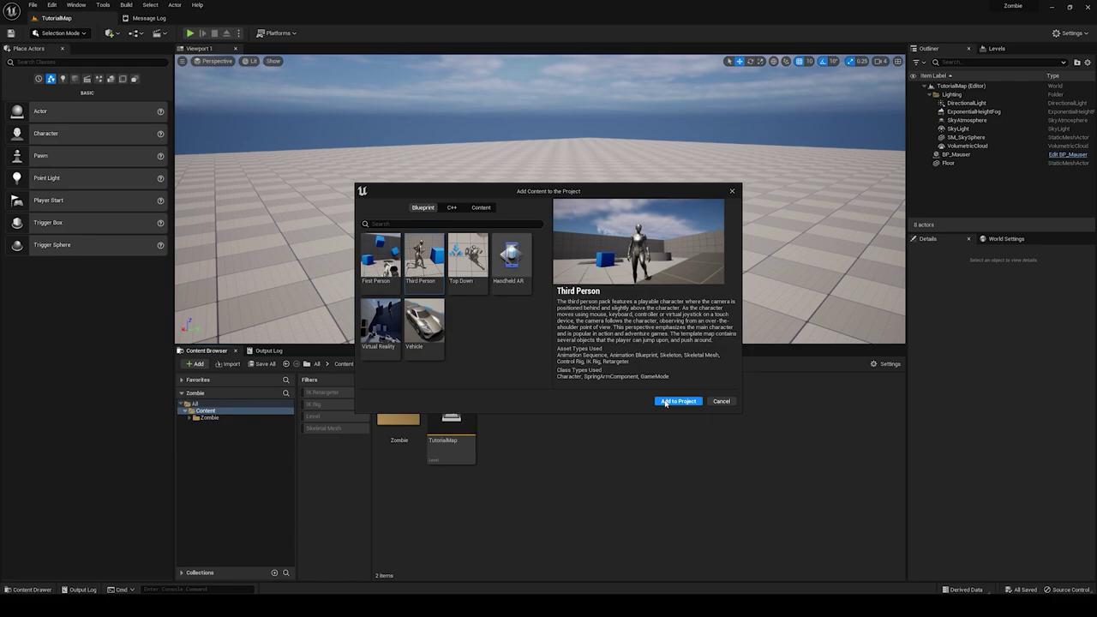
left_click(666, 402)
left_click(732, 193)
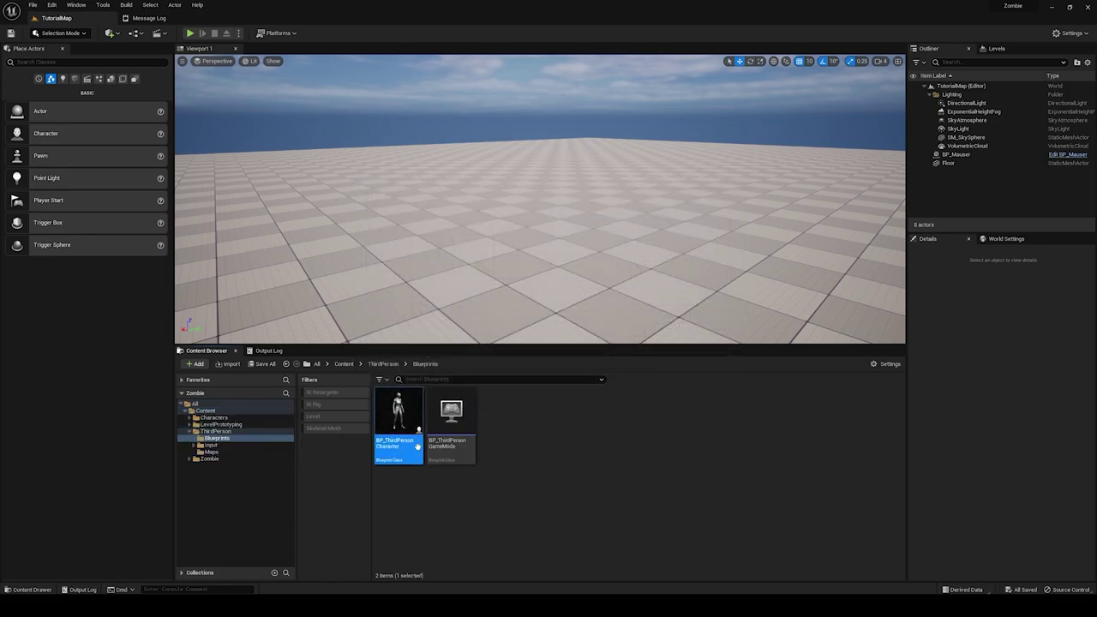
Step: Return to the Content folder, search for "bp_thi" and open the Zombie character blueprint BP_ThirdPerson
left_click(382, 363)
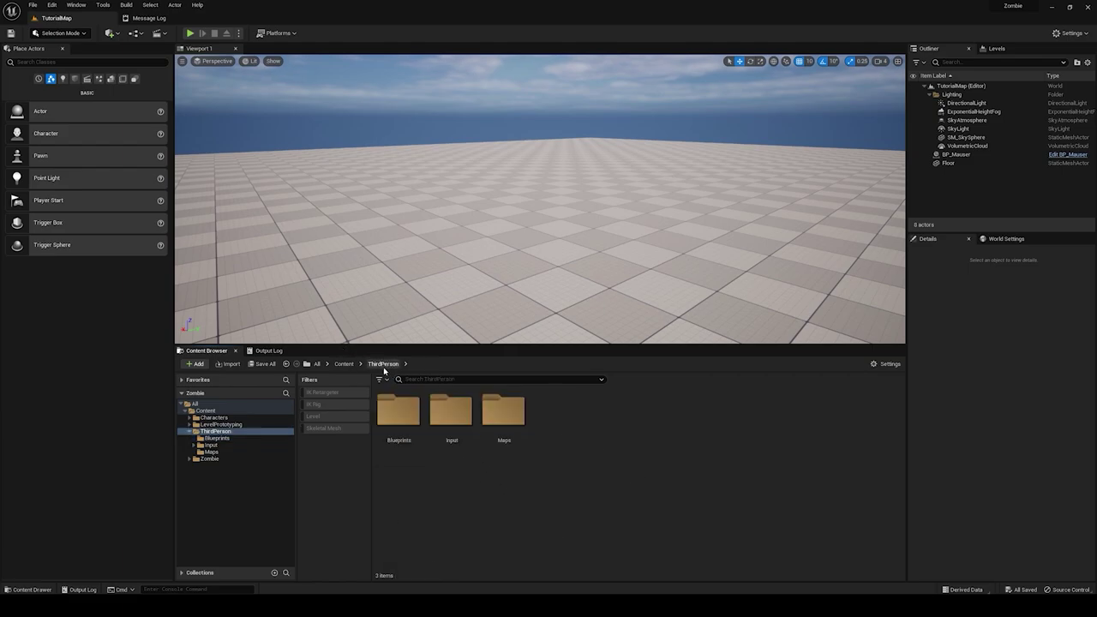
left_click(344, 364)
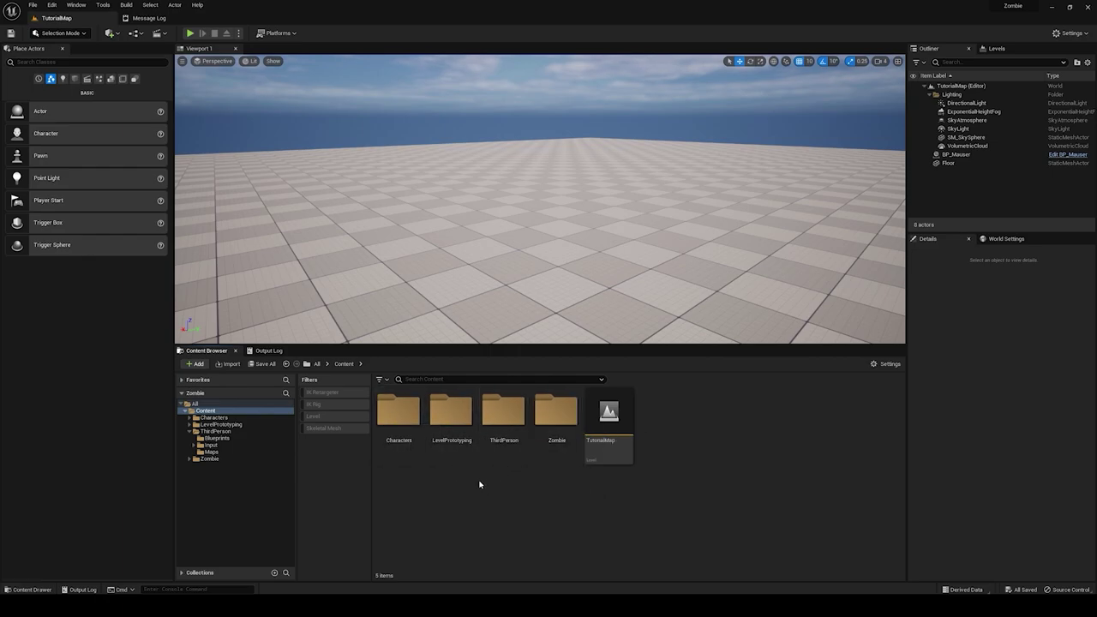
left_click(317, 363)
double_click(418, 403)
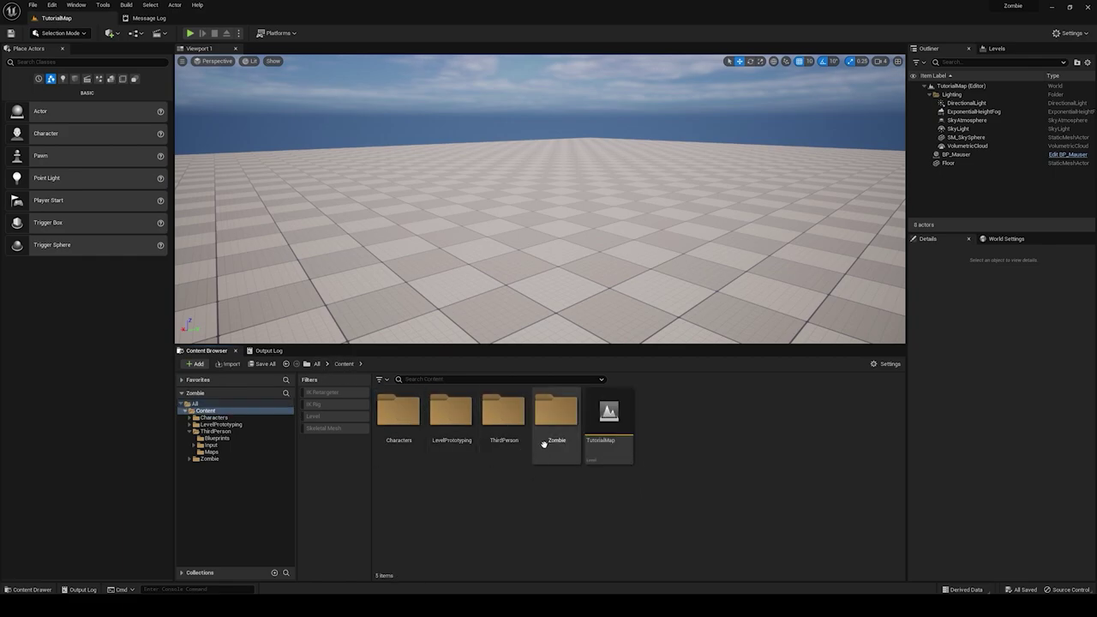
double_click(533, 406)
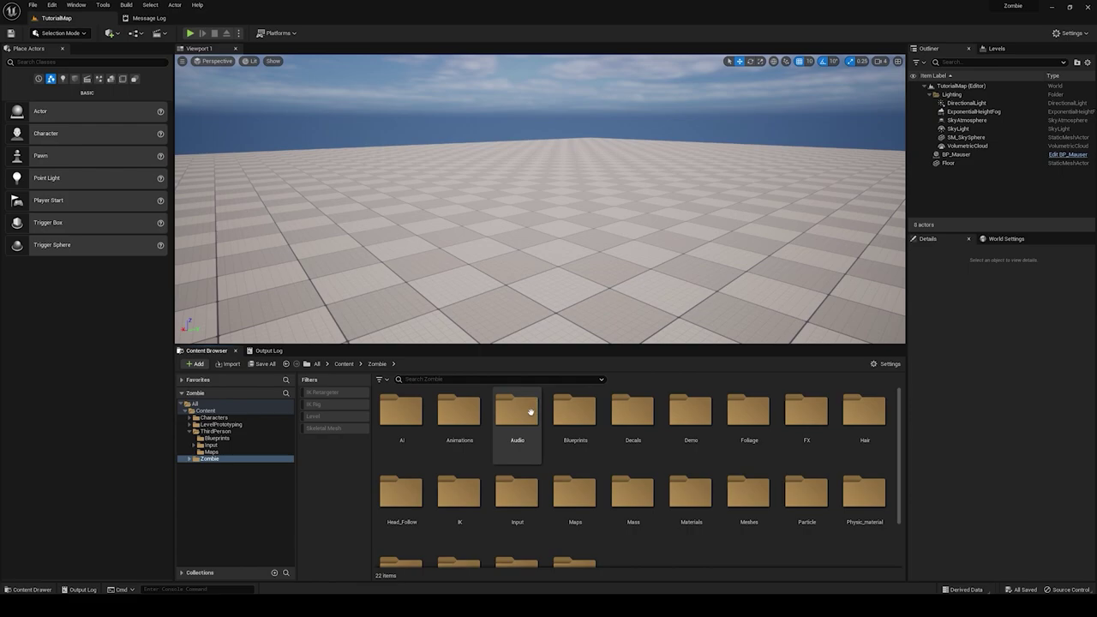
left_click(344, 364)
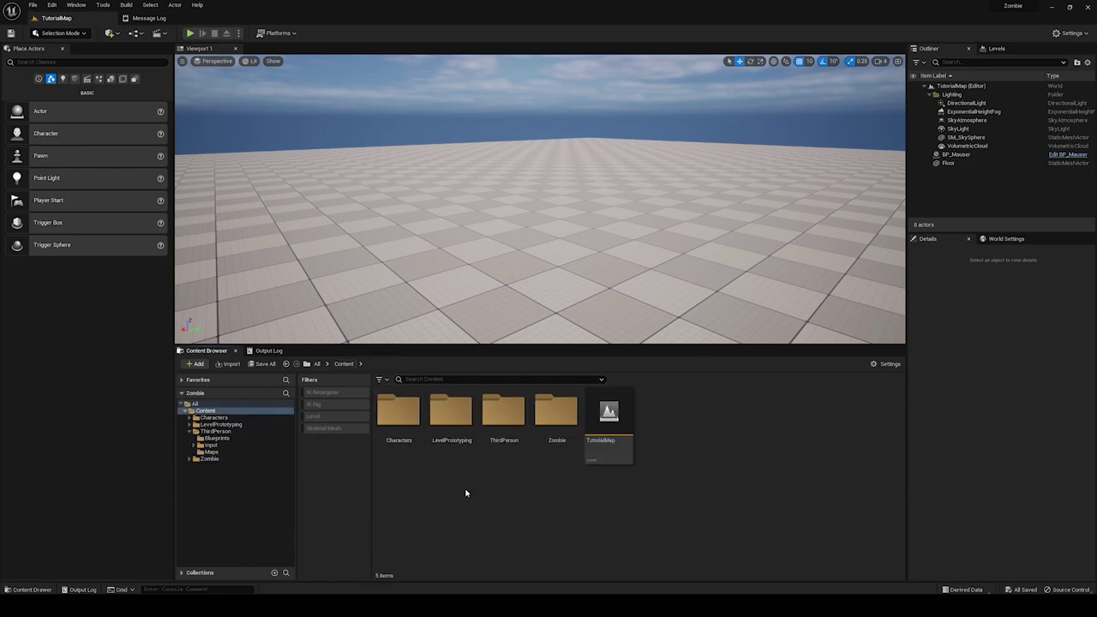
type("bp_th")
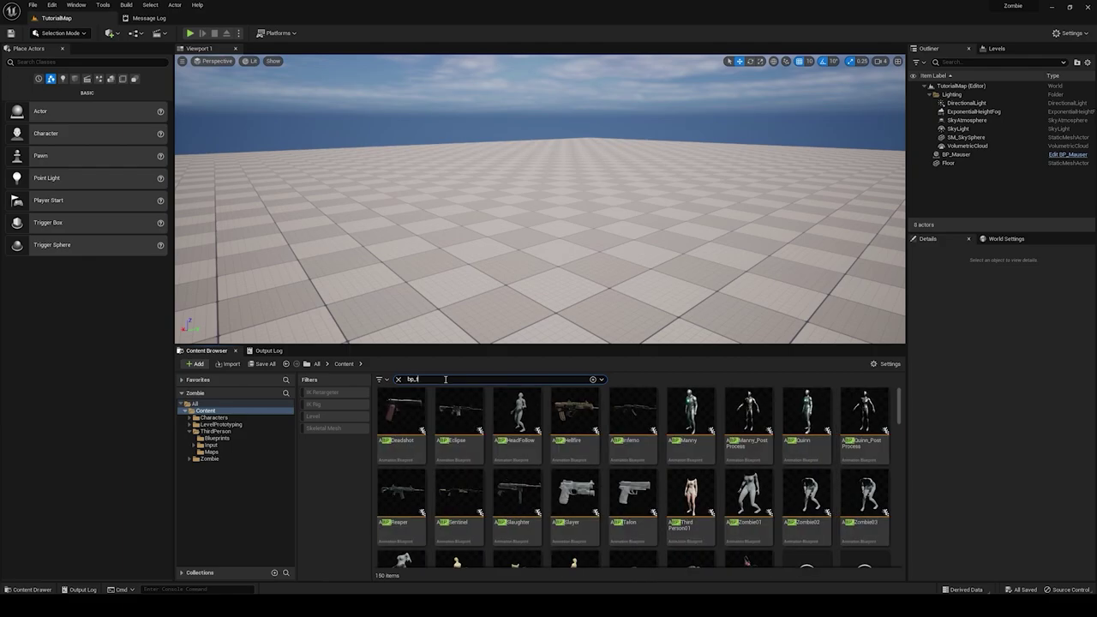
type("i")
left_click(458, 436)
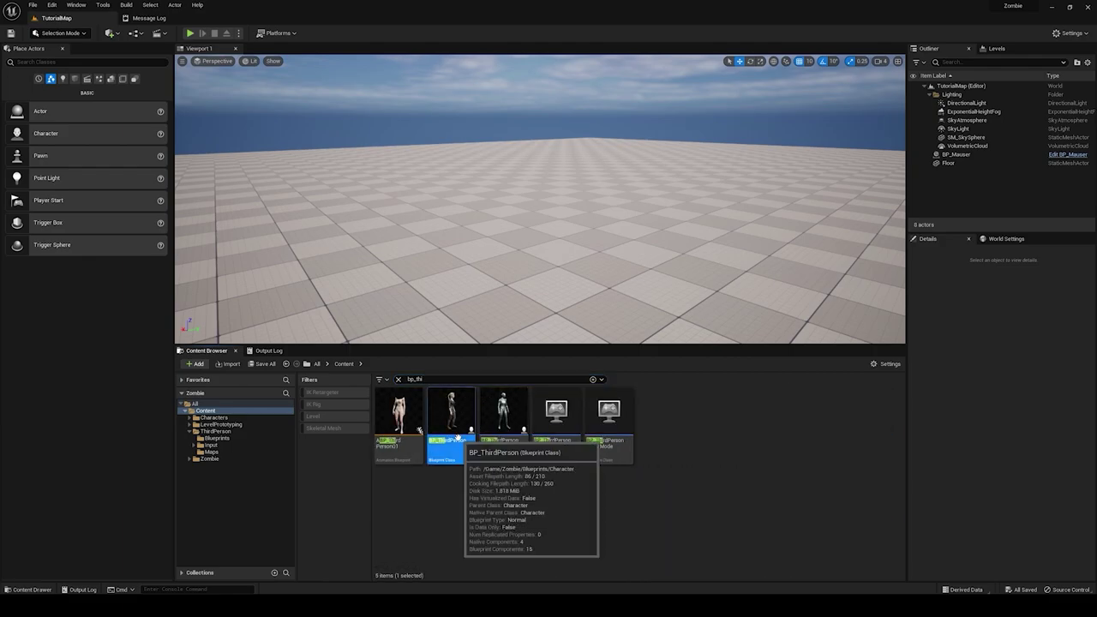
double_click(451, 413)
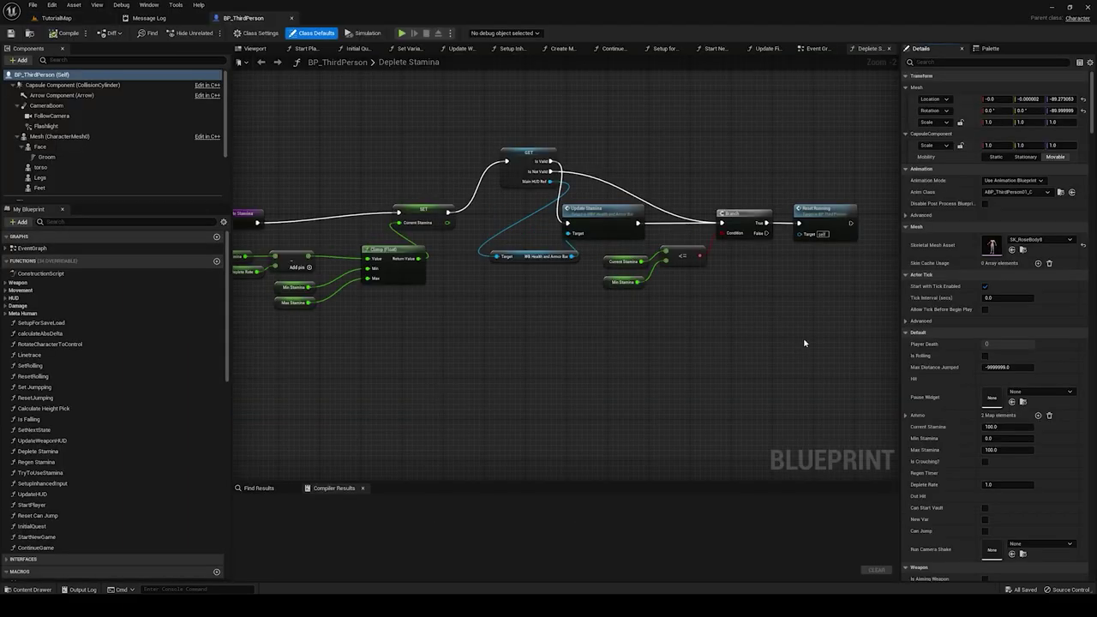
Step: Set the Skeletal Mesh Asset of BP_ThirdPerson to SKM_Quinn and compile the blueprint
left_click(1014, 239)
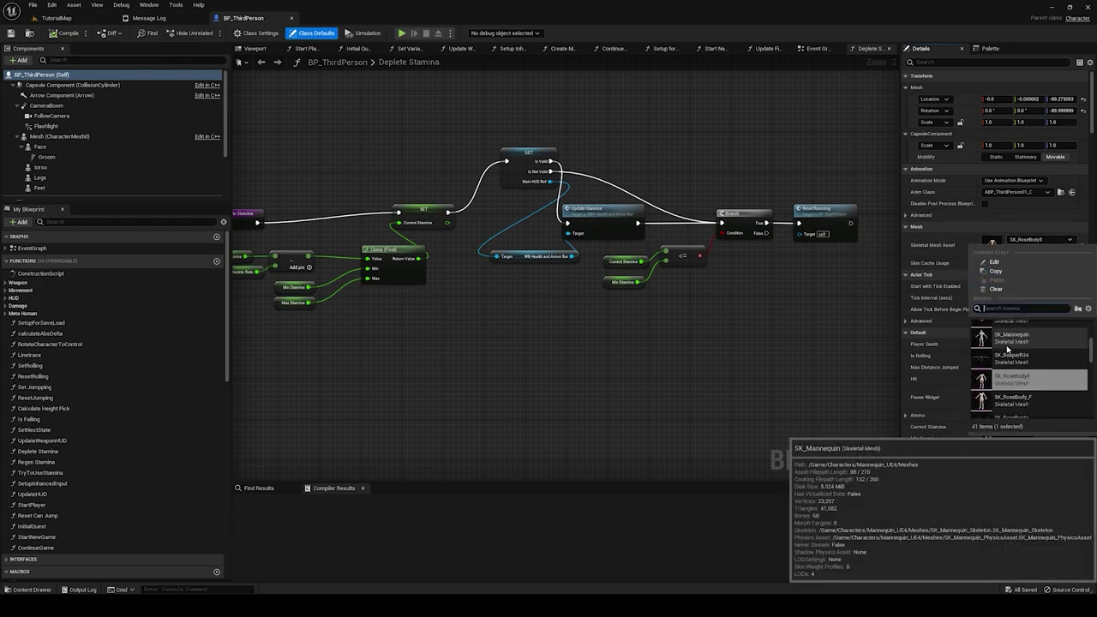
type("skm")
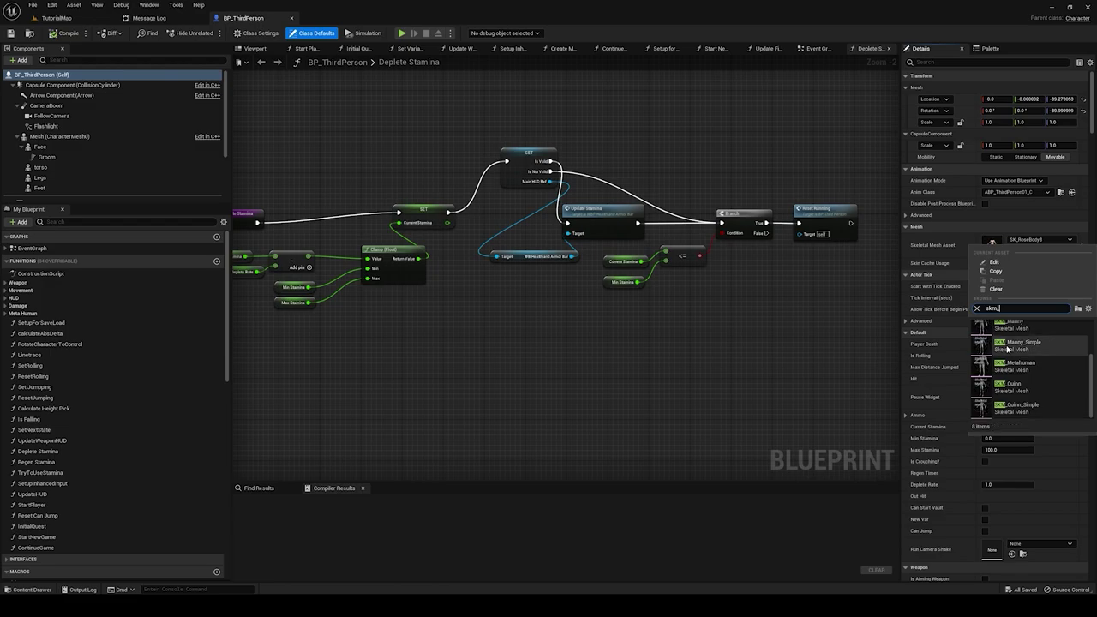
type("_Qu")
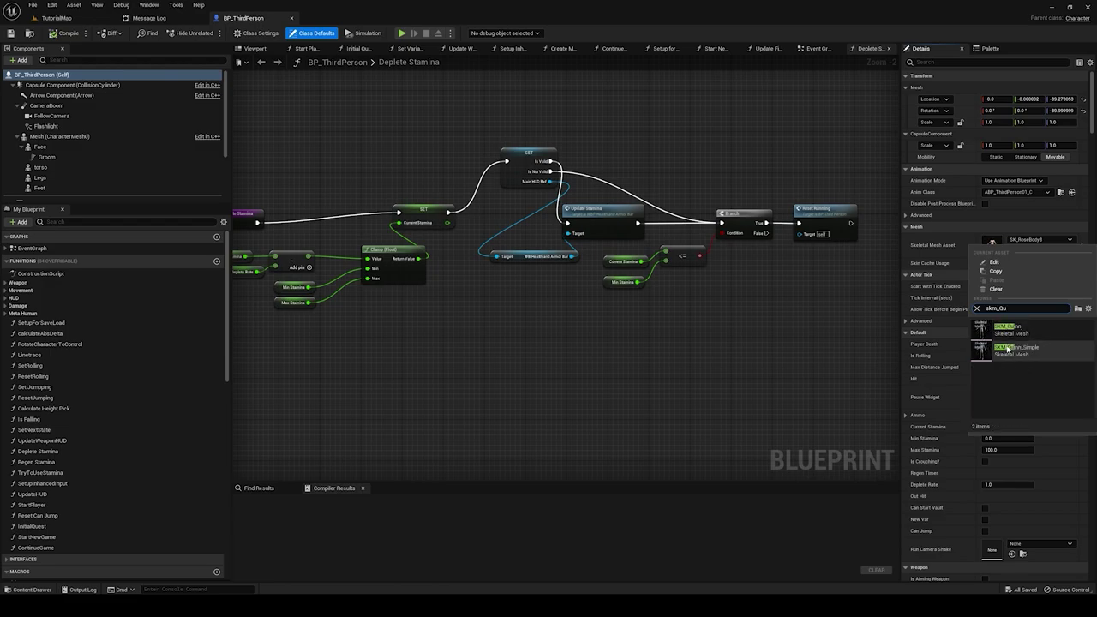
left_click(1020, 347)
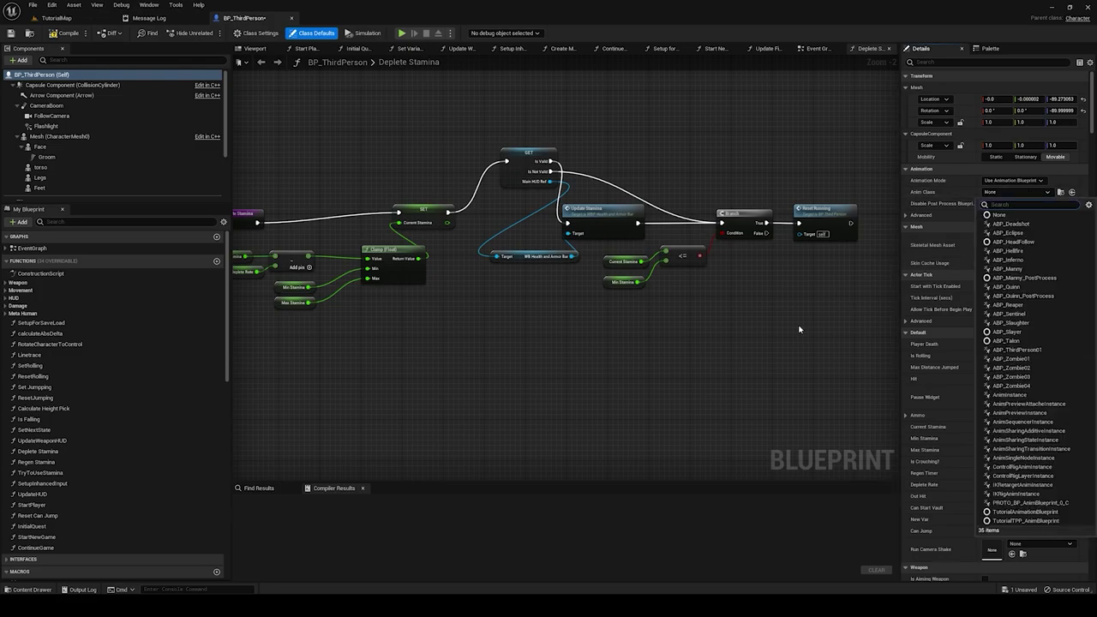
left_click(68, 33)
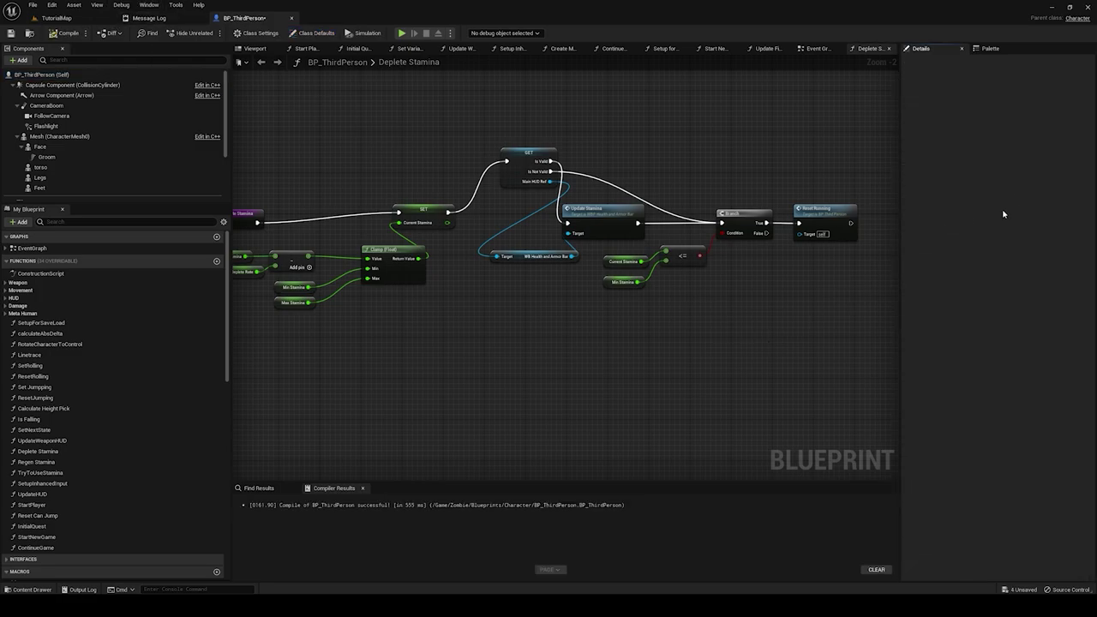
Step: Examine the character's Mesh component in the blueprint viewport from several sides and look through its mesh and animation properties
left_click(254, 48)
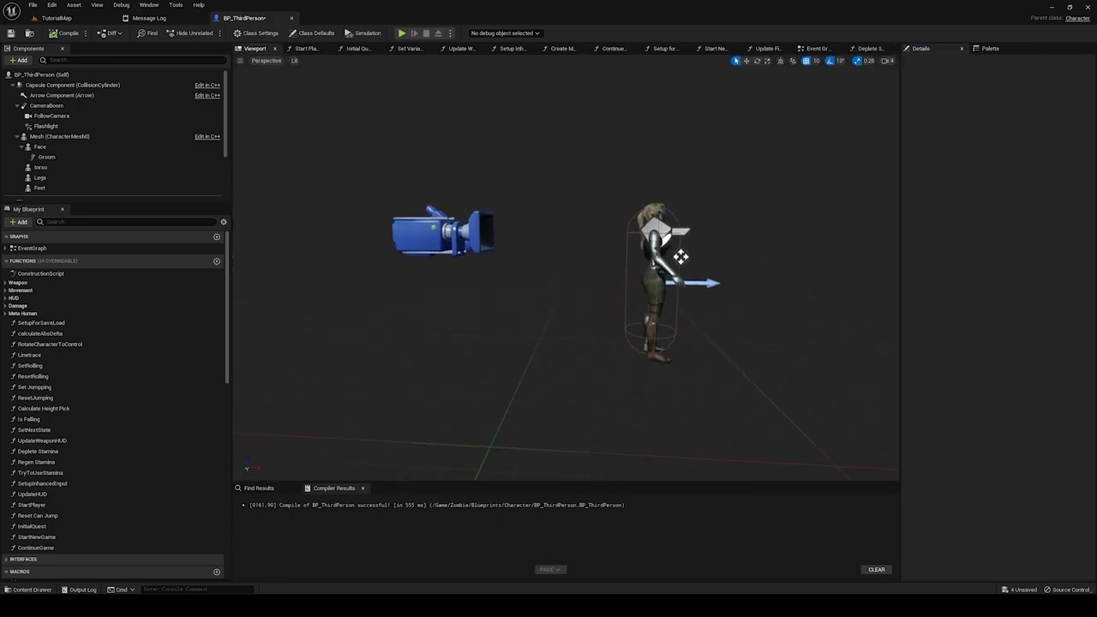
right_click_drag(566, 267, 476, 330)
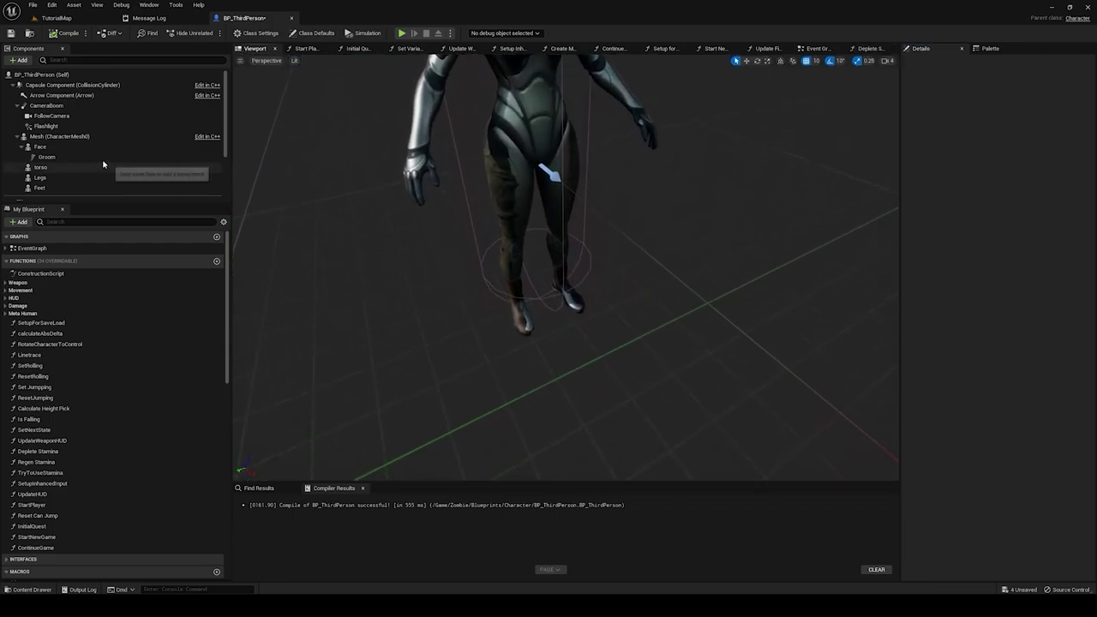
left_click(89, 137)
key("f")
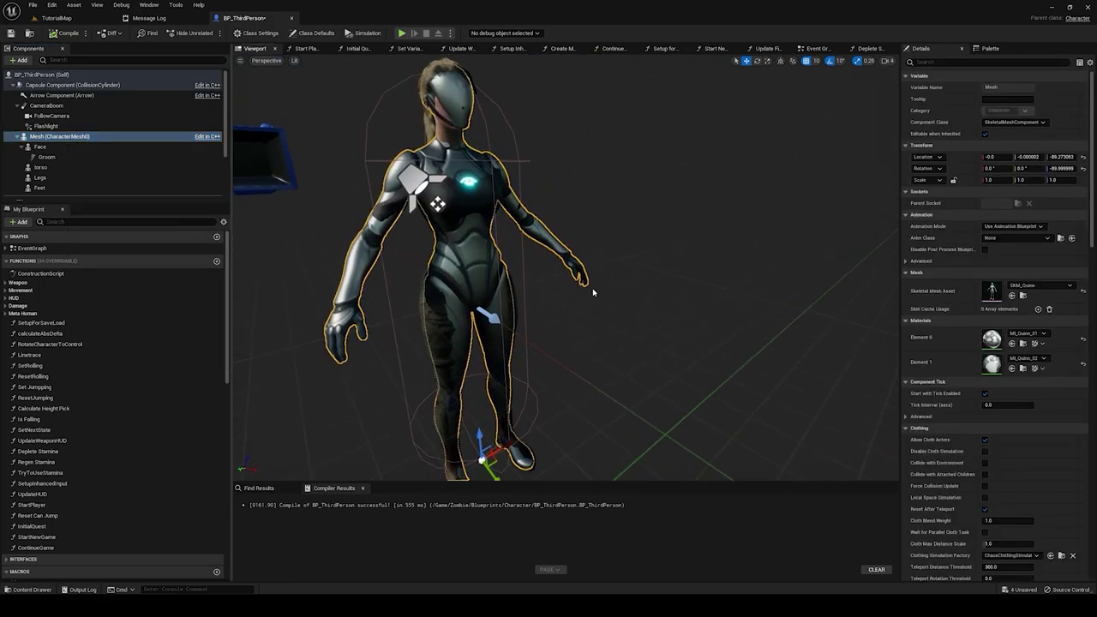
scroll(958, 394, "down", 1)
left_click_drag(600, 300, 824, 300, "alt")
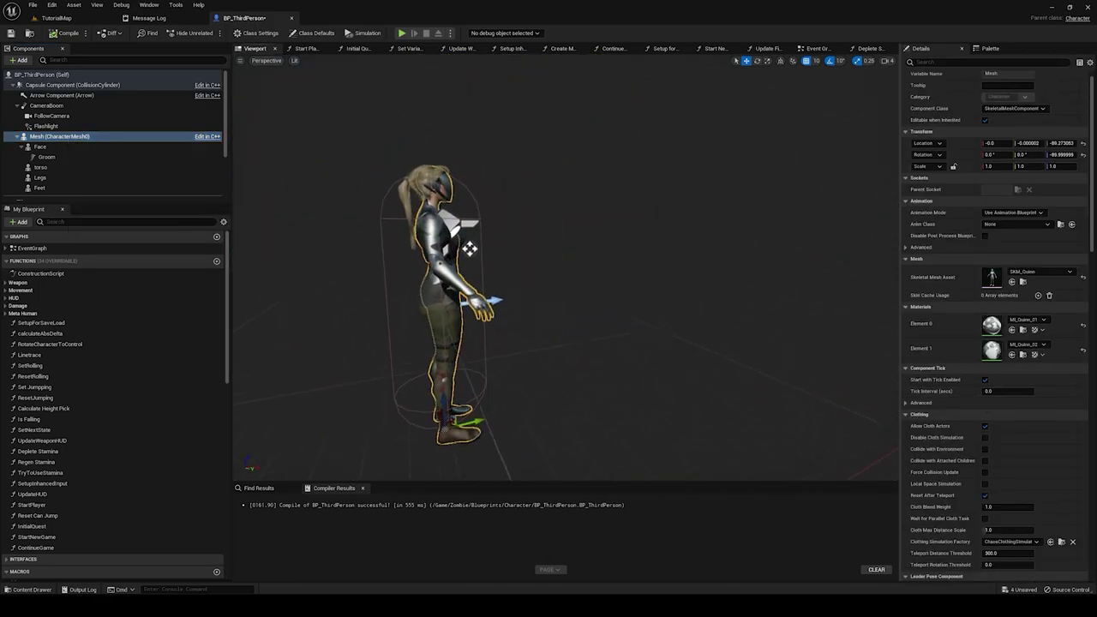
left_click_drag(657, 363, 650, 386)
scroll(1009, 373, "down", 3)
scroll(1009, 372, "up", 1)
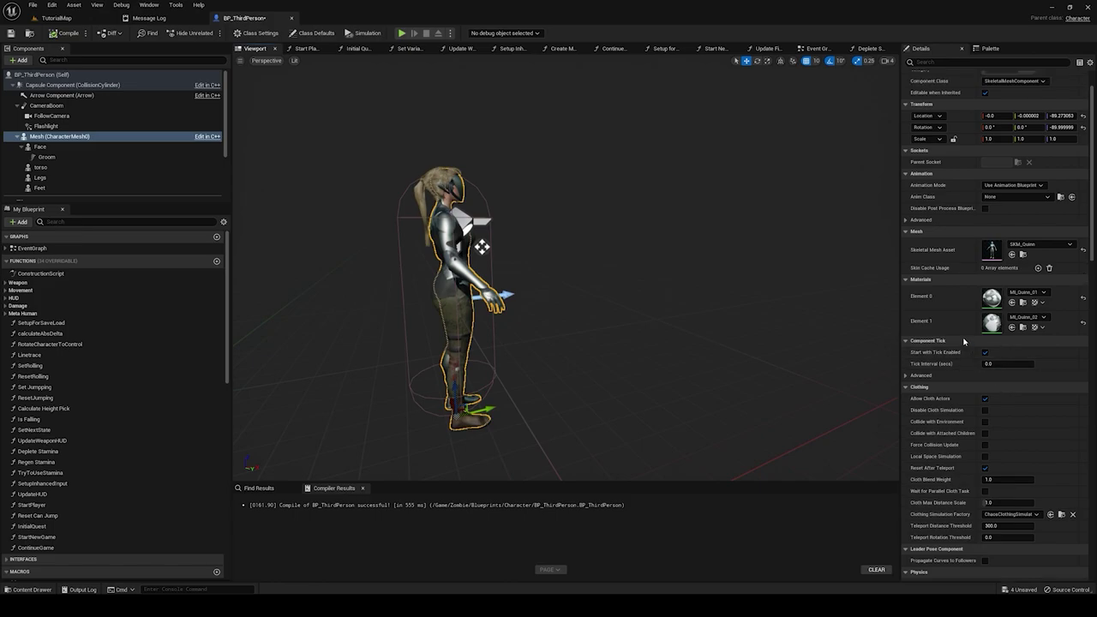
scroll(964, 342, "up", 2)
right_click_drag(772, 283, 686, 266)
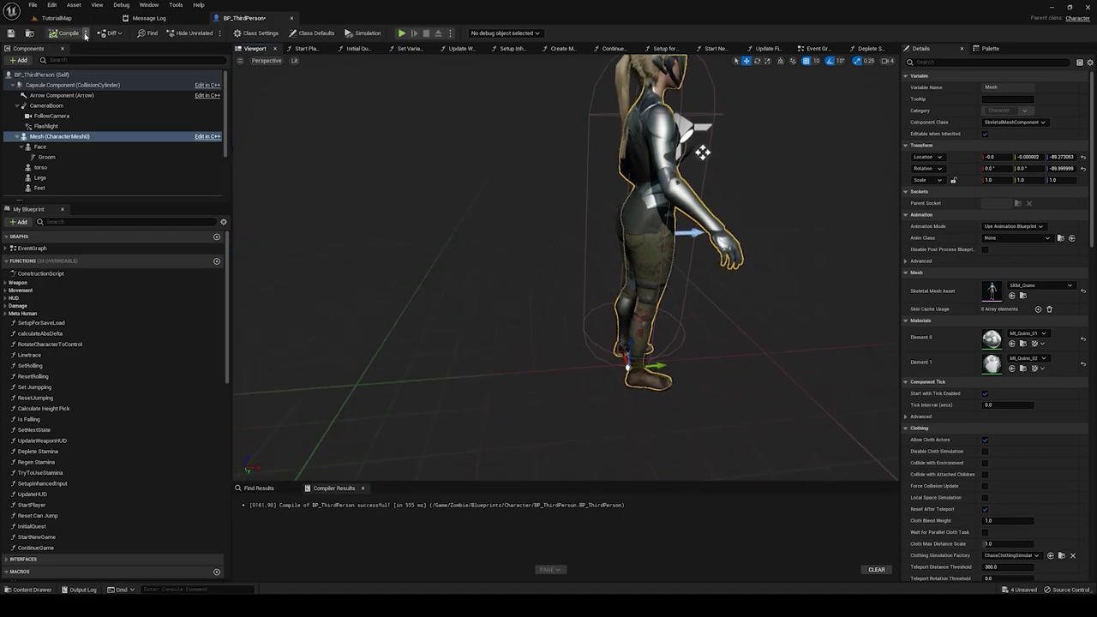
Step: Return to the TutorialMap editor, clear the asset search, look through the Zombie folder and go back to the Content folder
left_click(71, 19)
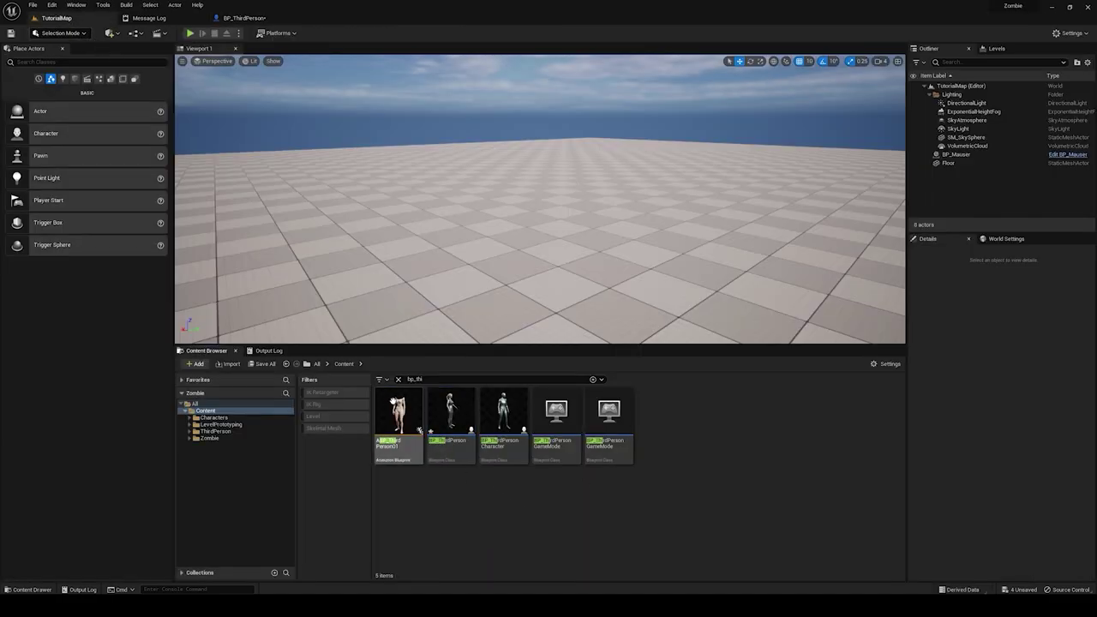
left_click(398, 378)
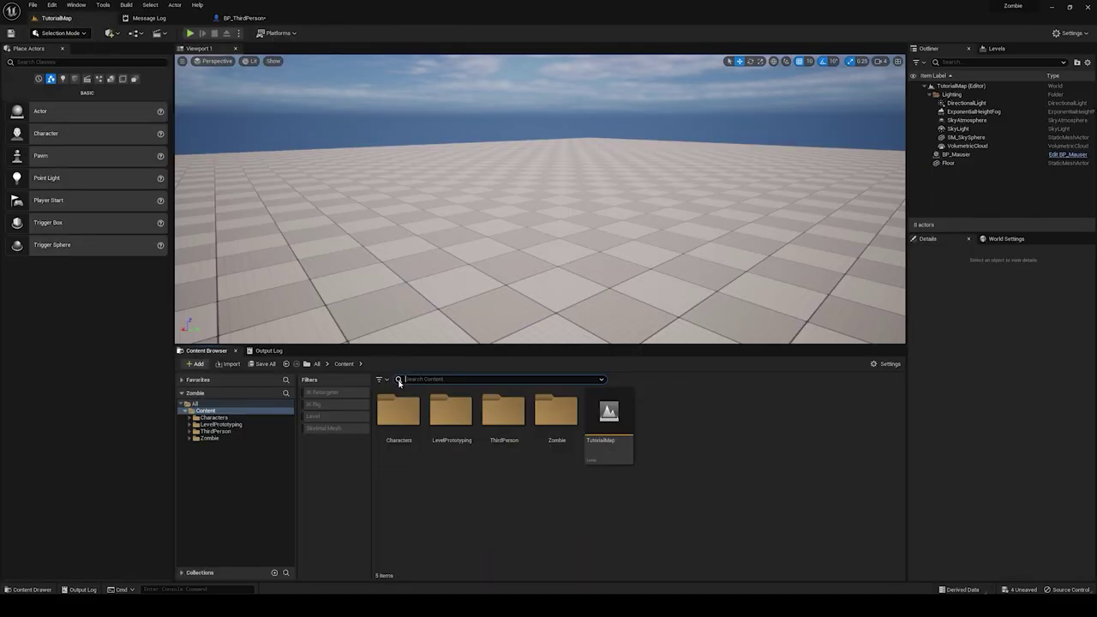
double_click(556, 424)
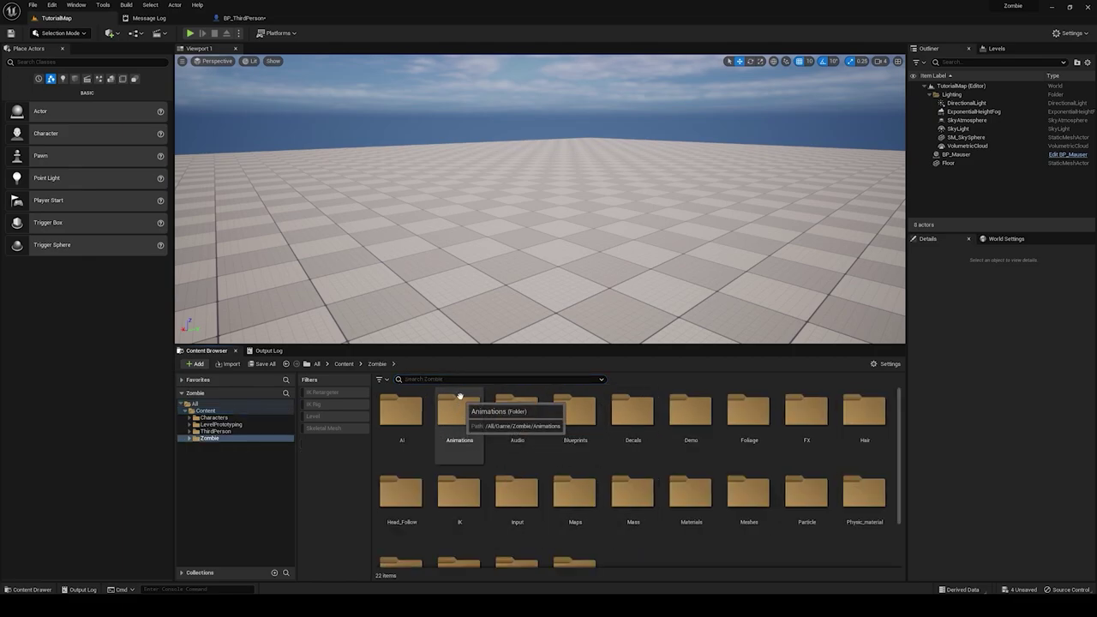
scroll(568, 480, "down", 1)
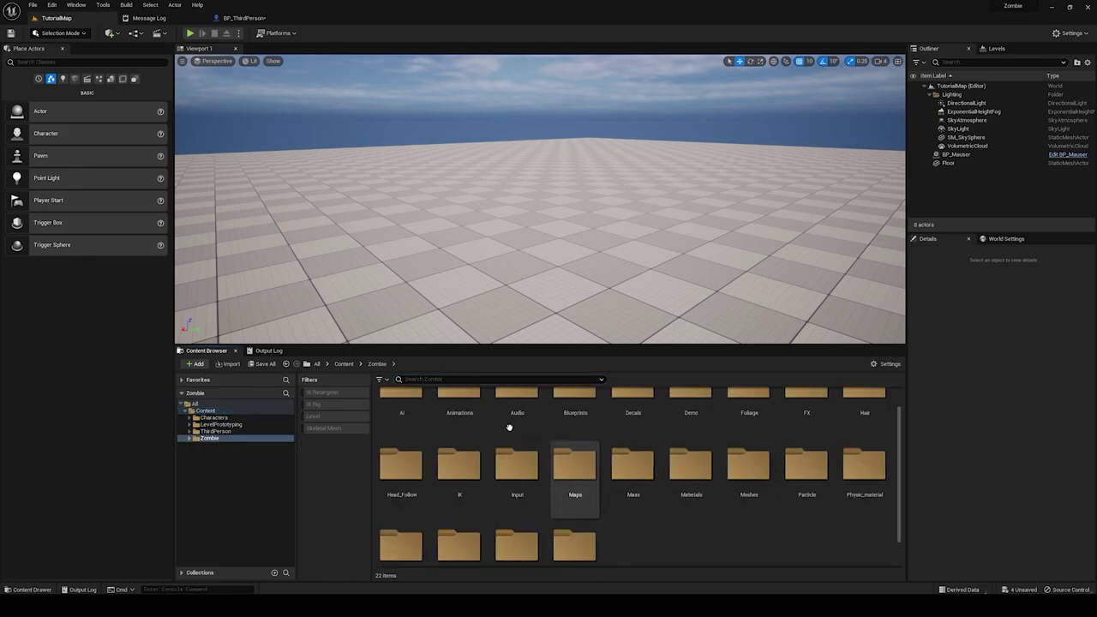
left_click(344, 363)
right_click(543, 484)
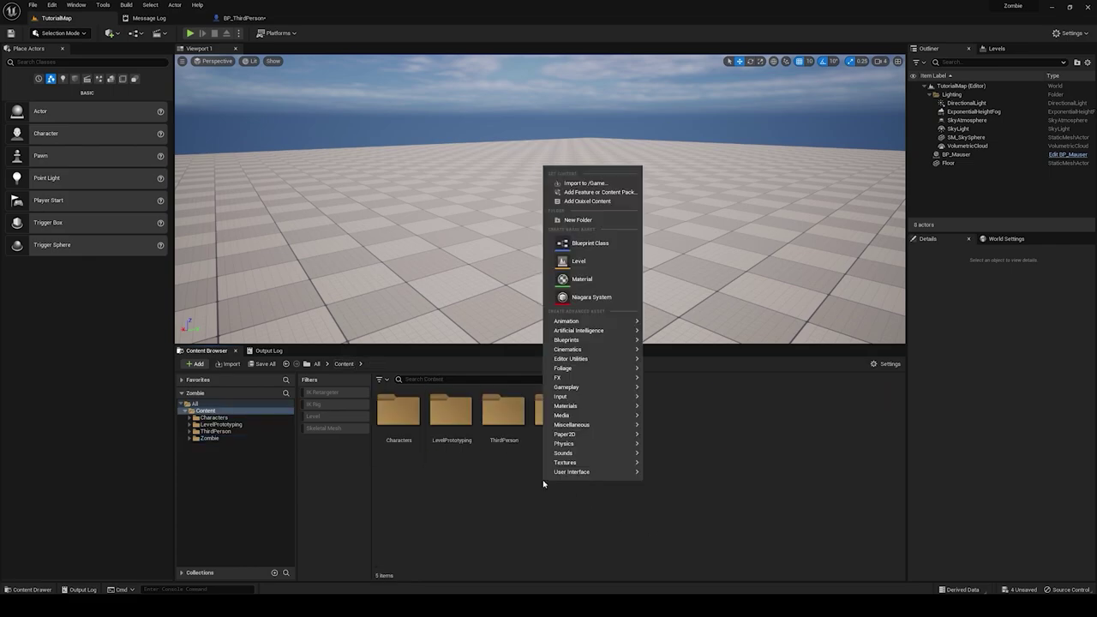
mouse_move(566, 463)
left_click(522, 517)
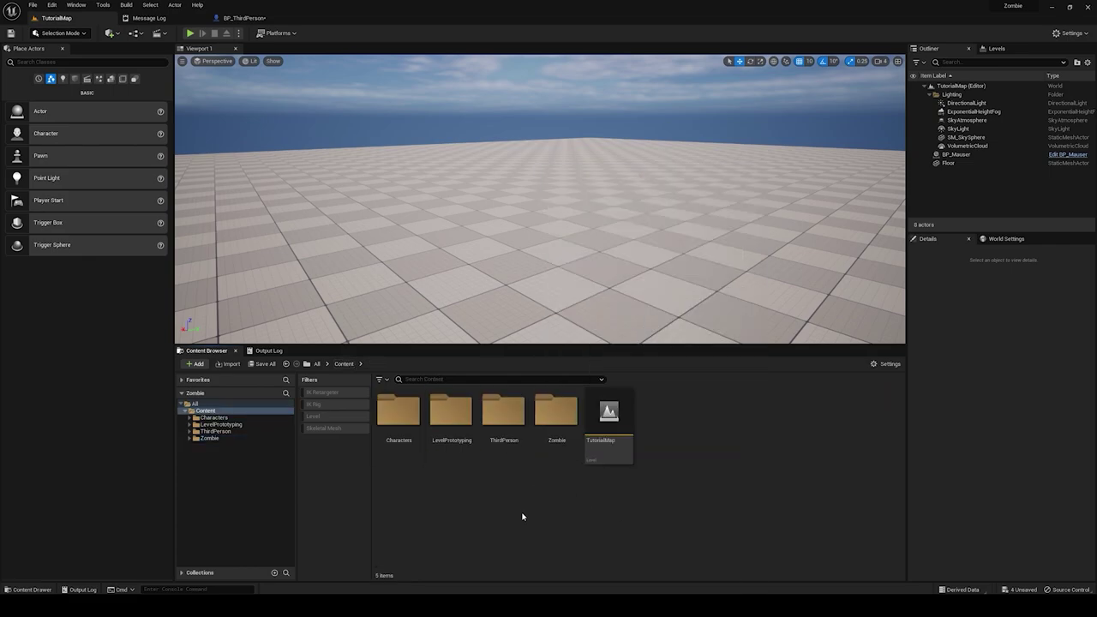
Step: Create an IK Retargeter in the Content folder with IK_Rose as its source rig, name it RTG_RoseToUe5 and open it
right_click(522, 514)
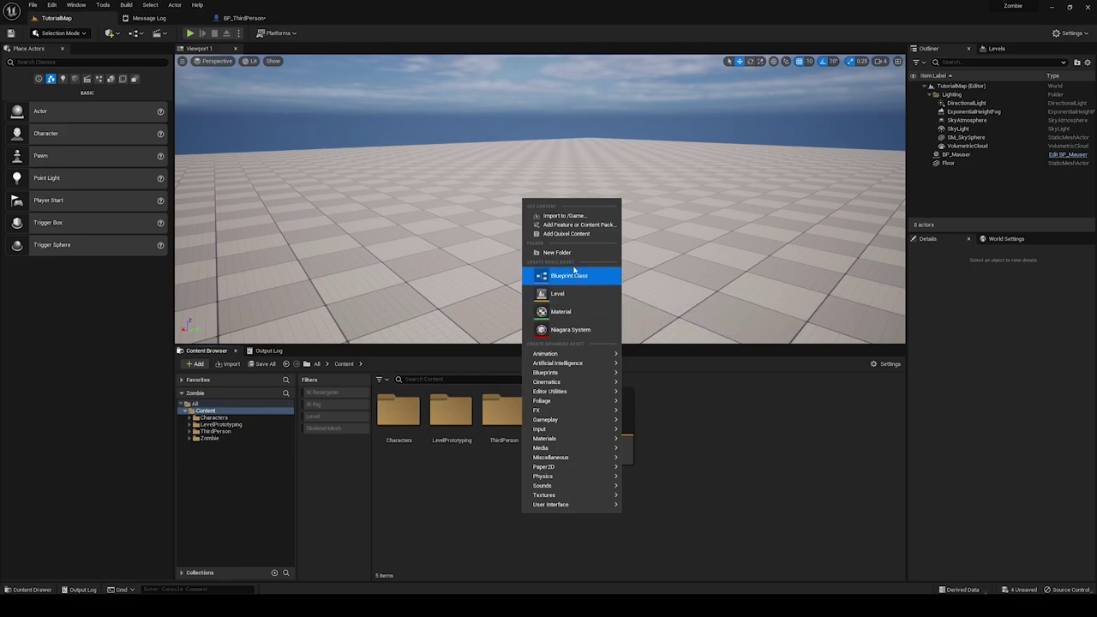
type("reta")
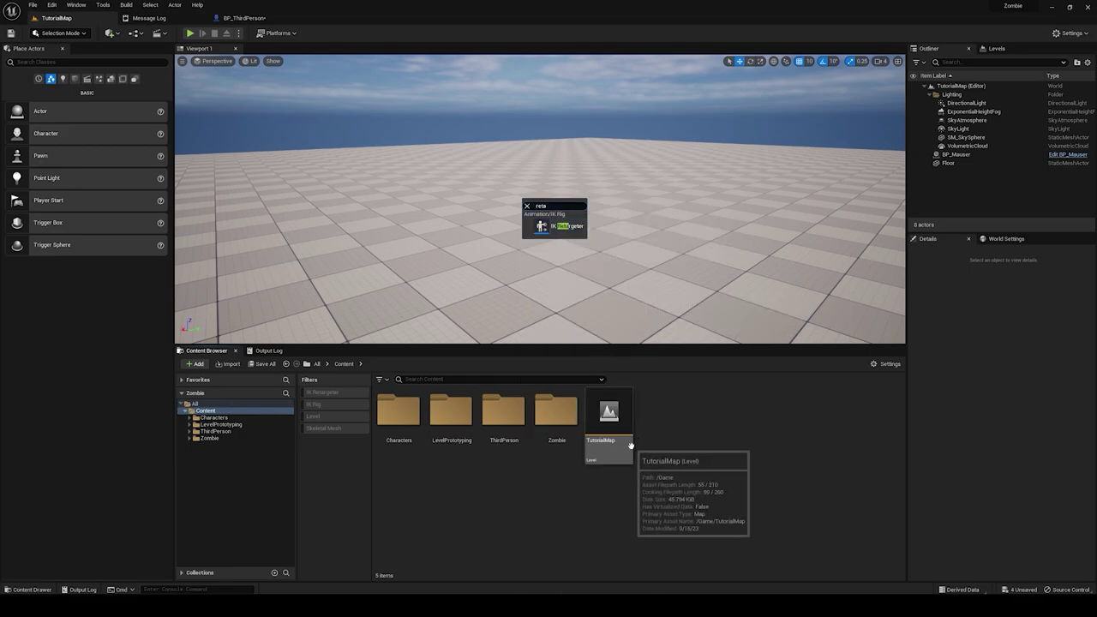
left_click(541, 231)
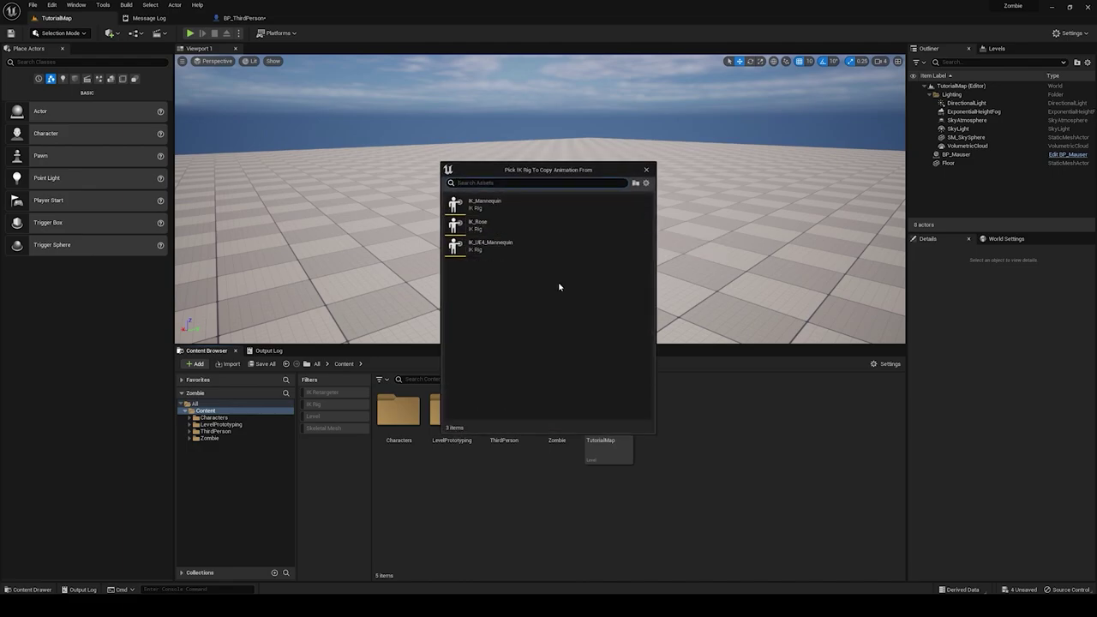
left_click(502, 226)
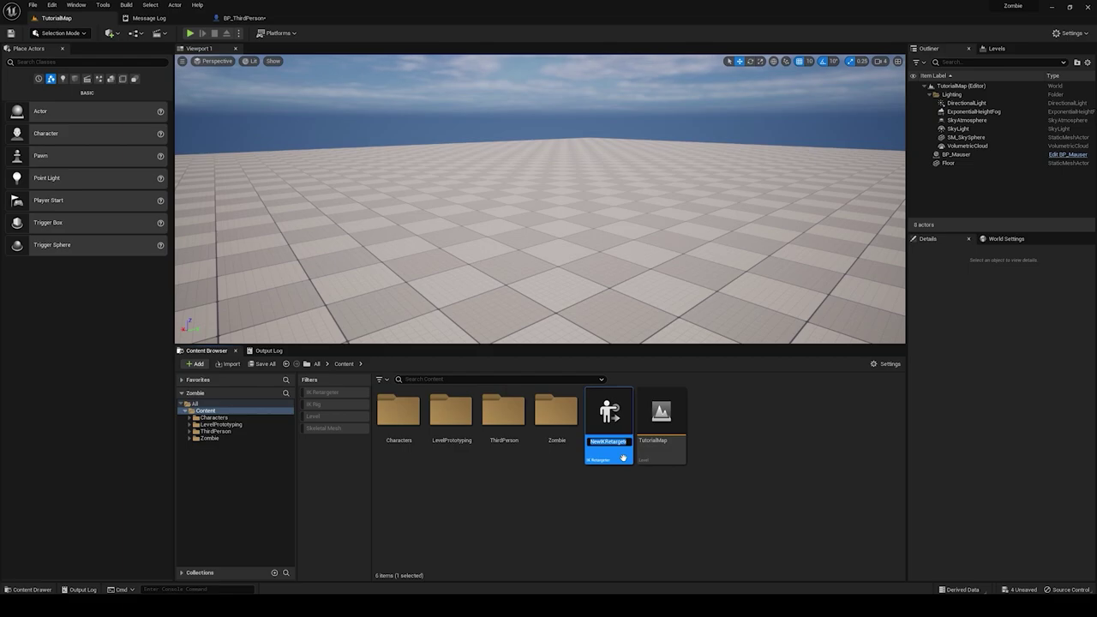
type("RTG_Rose")
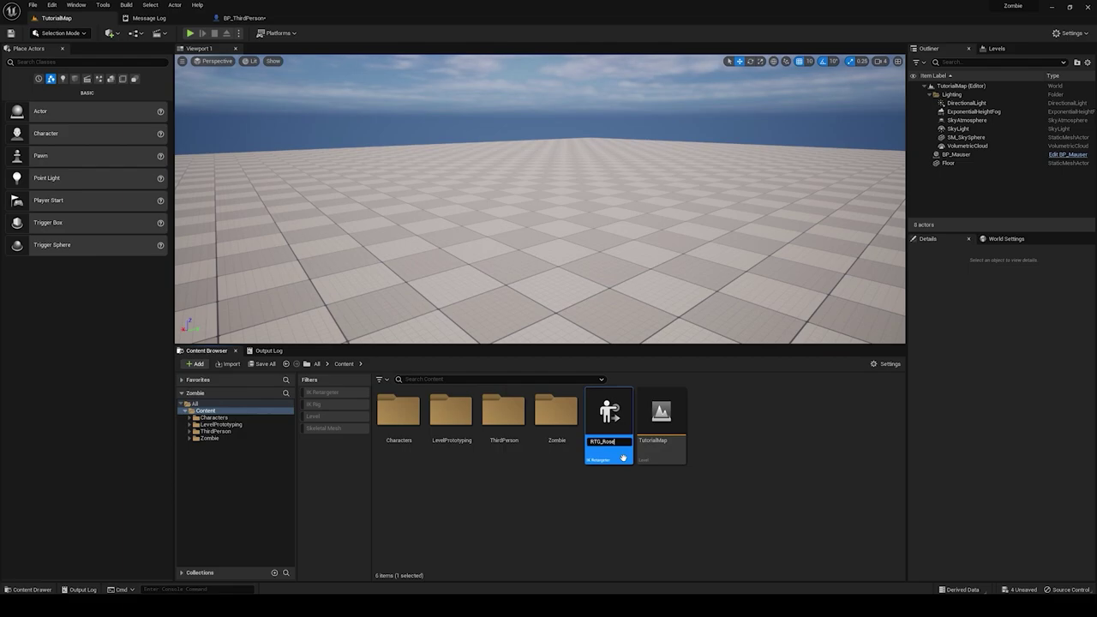
type("ToUn")
type("5")
key("Return")
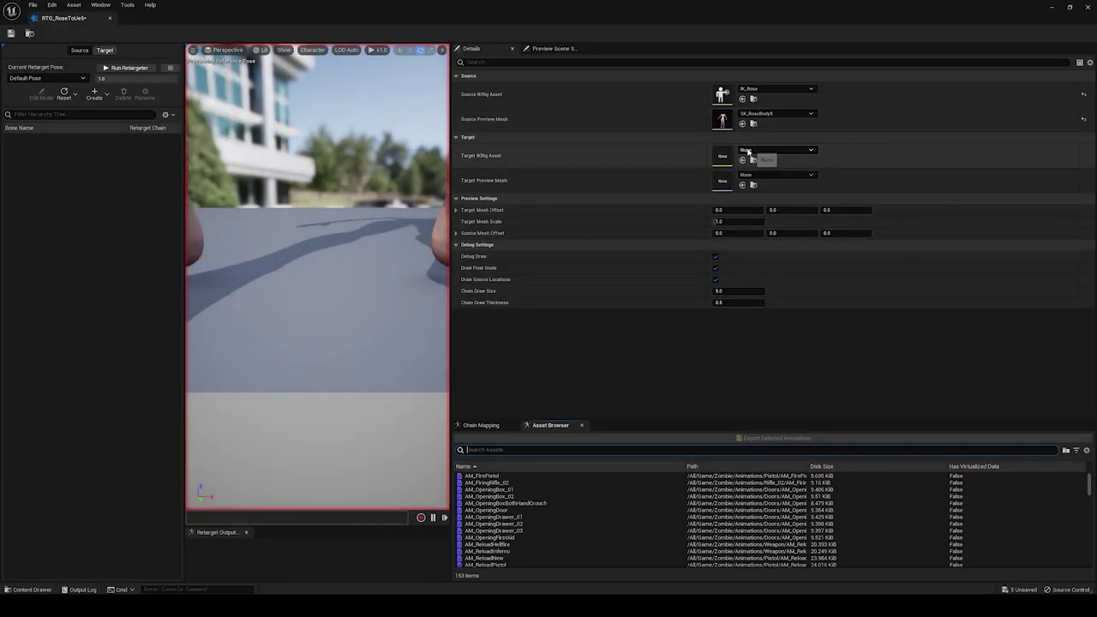
Step: Set the retargeter's Target IKRig Asset to IK_Mannequin and its Target Preview Mesh to SKM_Quinn
left_click(752, 152)
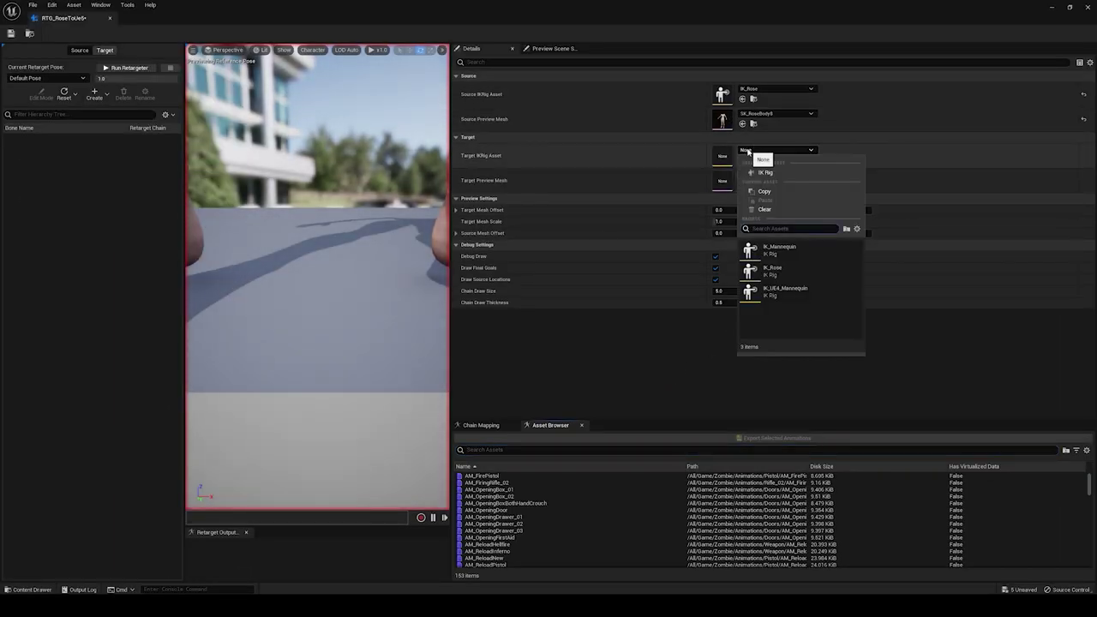
left_click(780, 249)
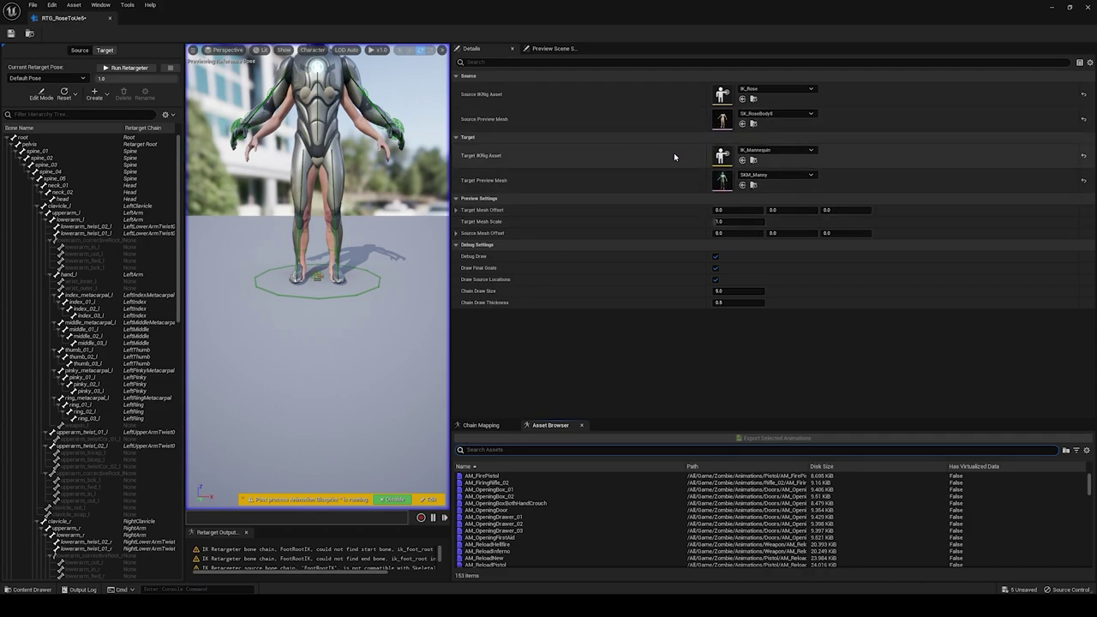
left_click(753, 175)
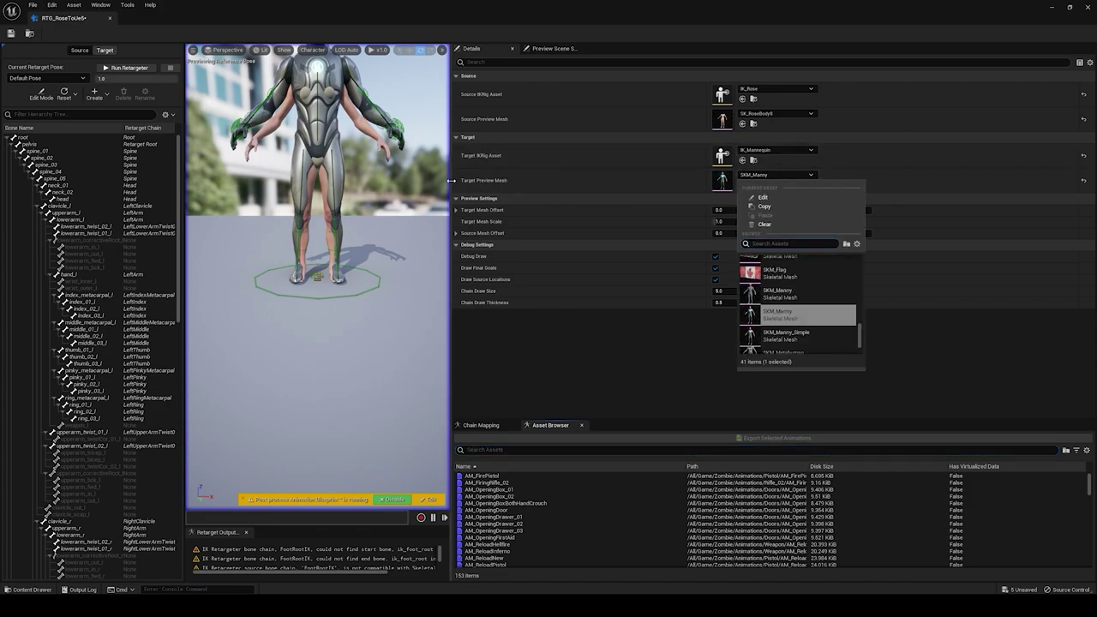
type("quee")
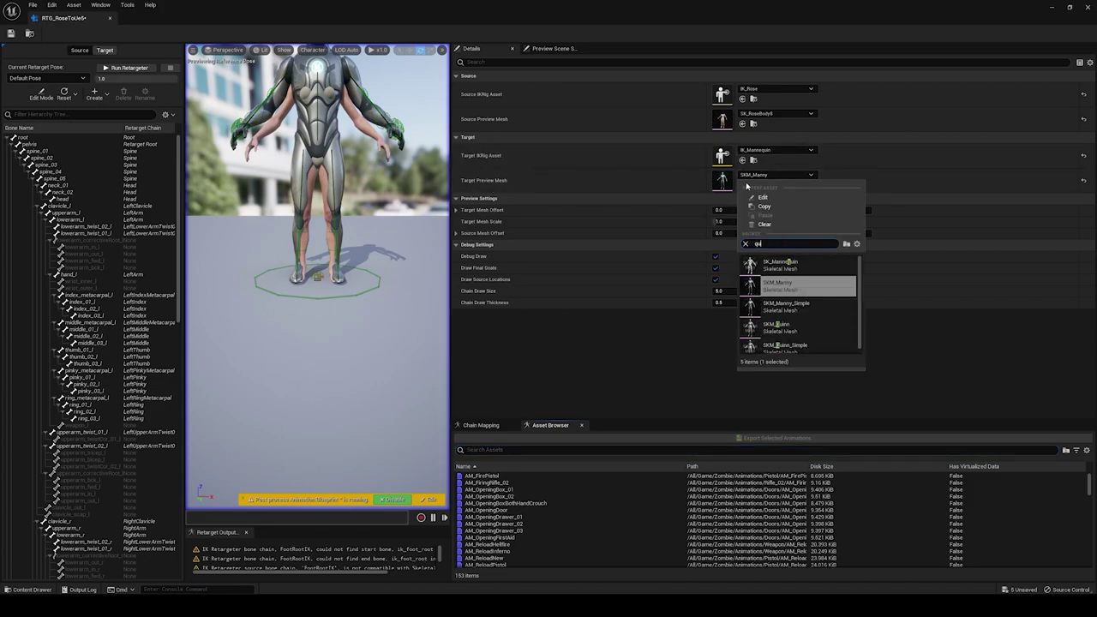
key("BackSpace")
key("BackSpace")
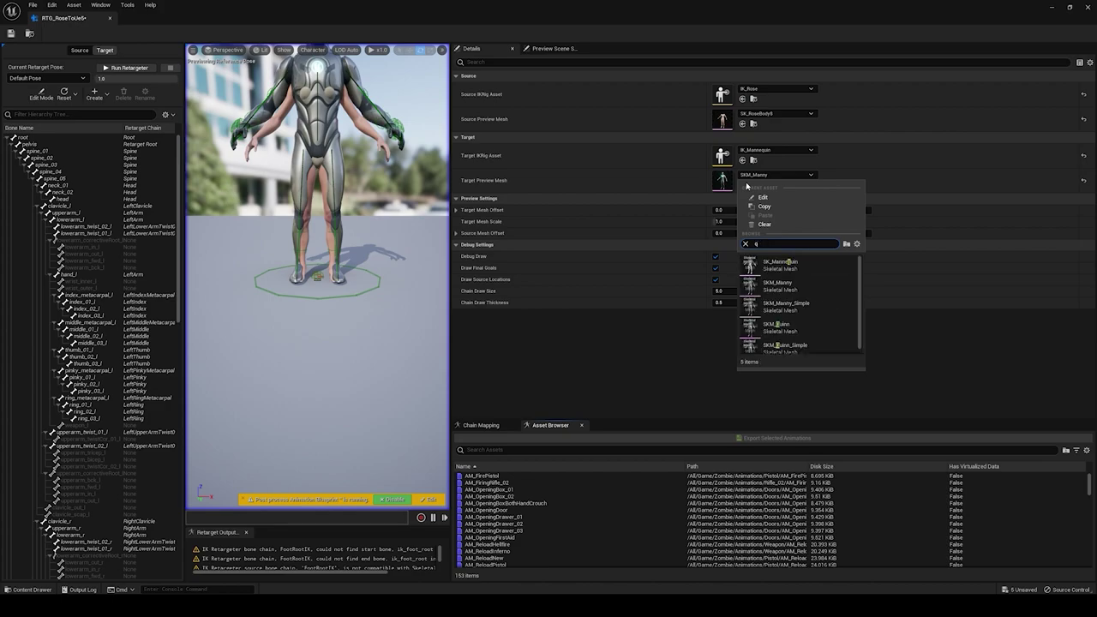
type("SKM_")
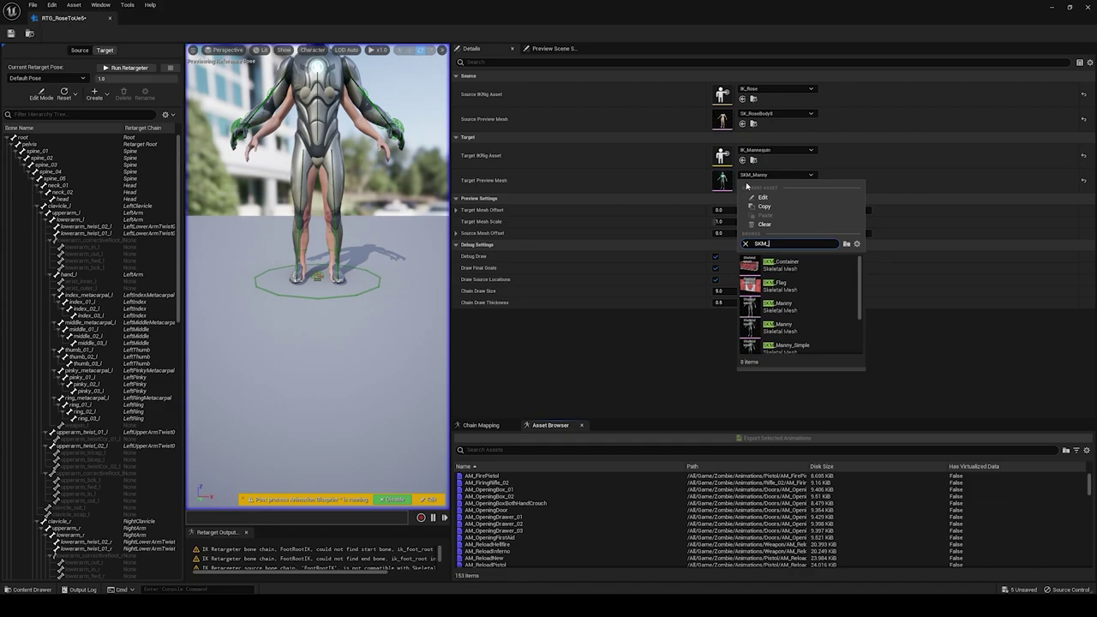
type("Q")
left_click(780, 265)
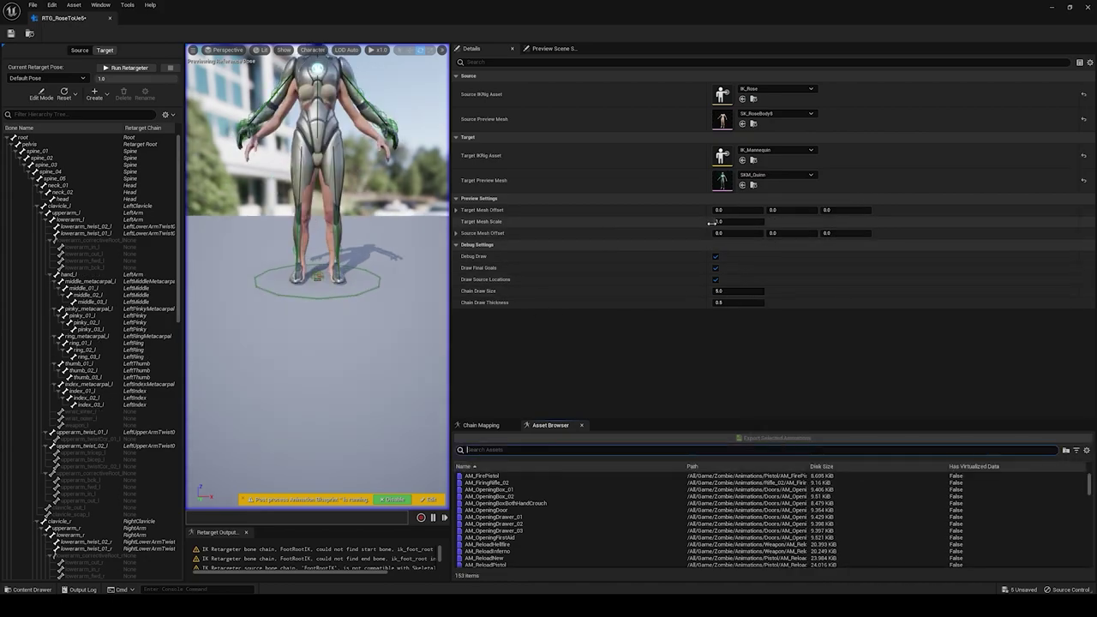
Step: Set the X value of the Target Mesh Offset to 20, save RTG_RoseToUe5 and close its editor
left_click(742, 209)
type("20")
key("Return")
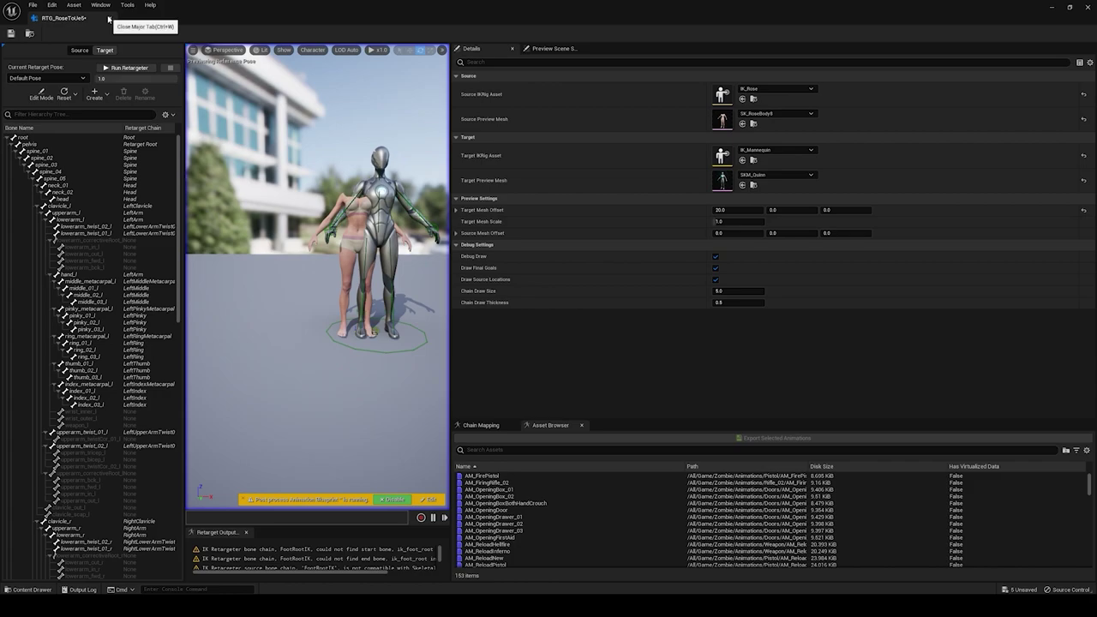
key("ctrl+s")
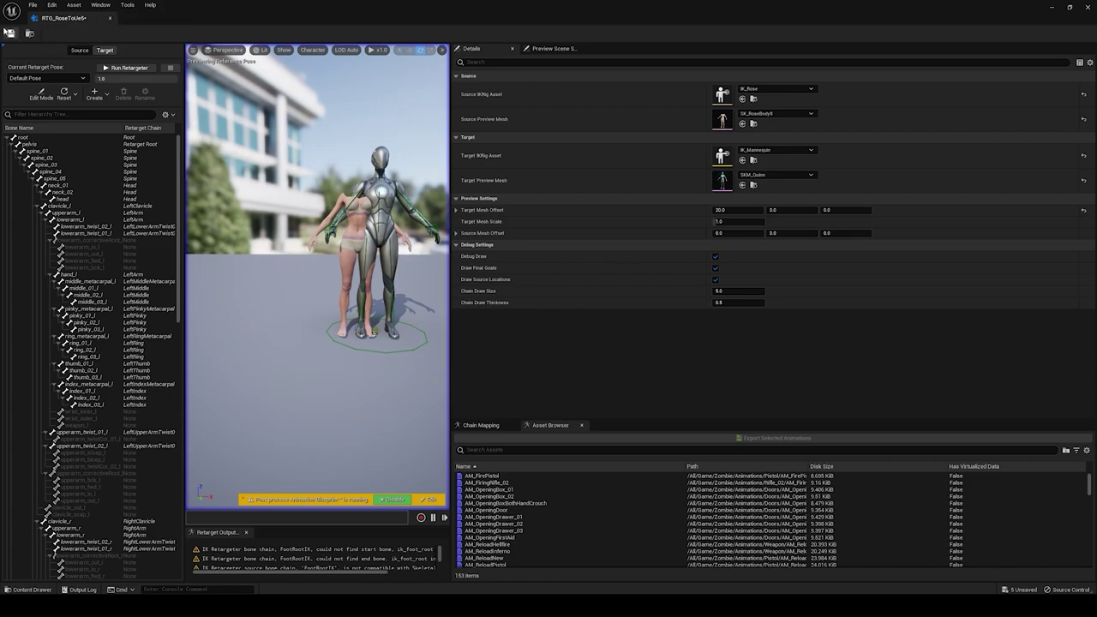
left_click(111, 18)
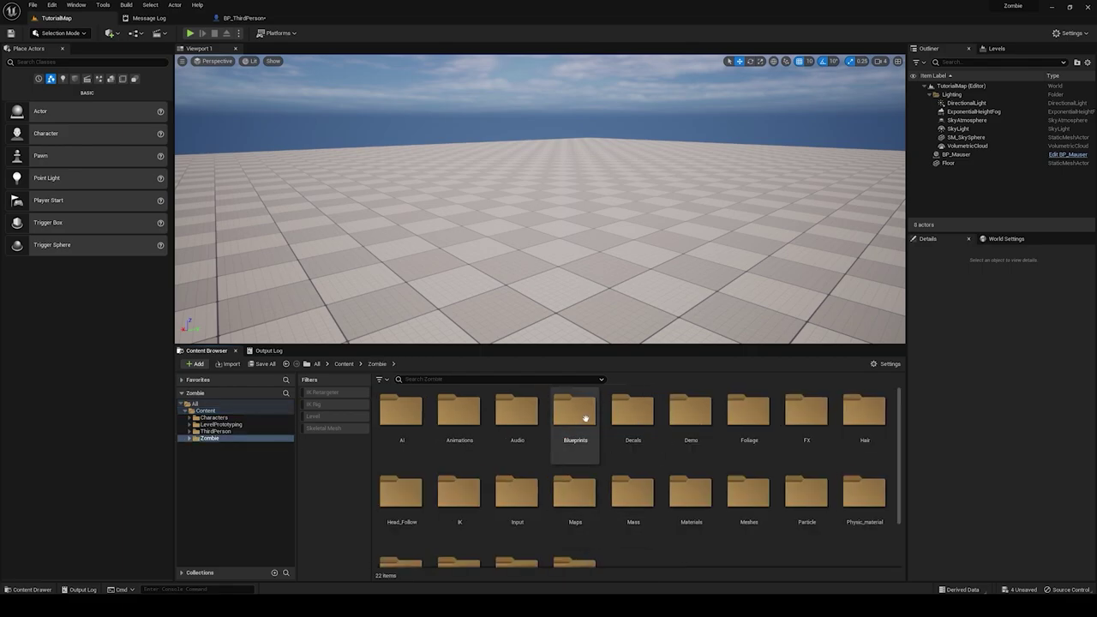
Step: Find ABP_ThirdPerson01 in Zombie/Animations/AnimationBlueprints and start duplicating and retargeting this animation blueprint
double_click(459, 411)
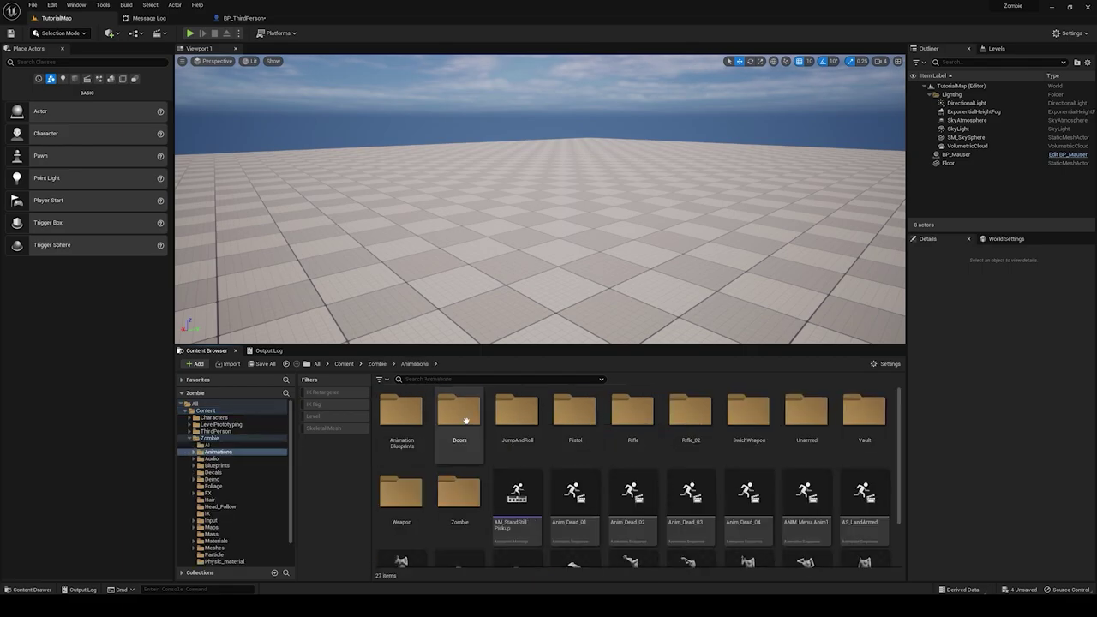
double_click(407, 418)
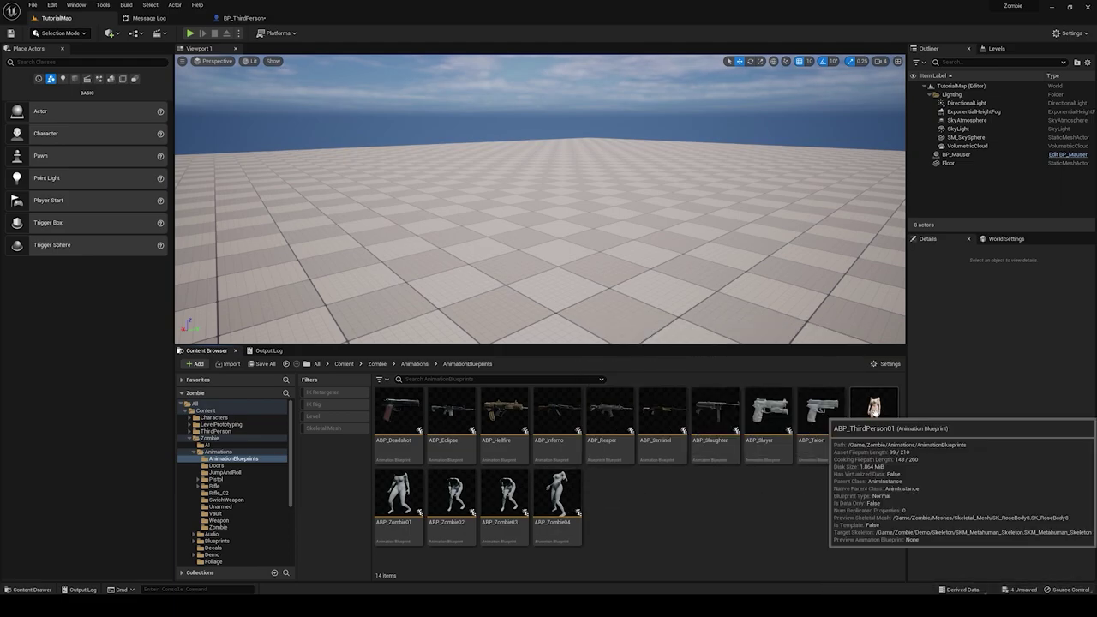
right_click(873, 410)
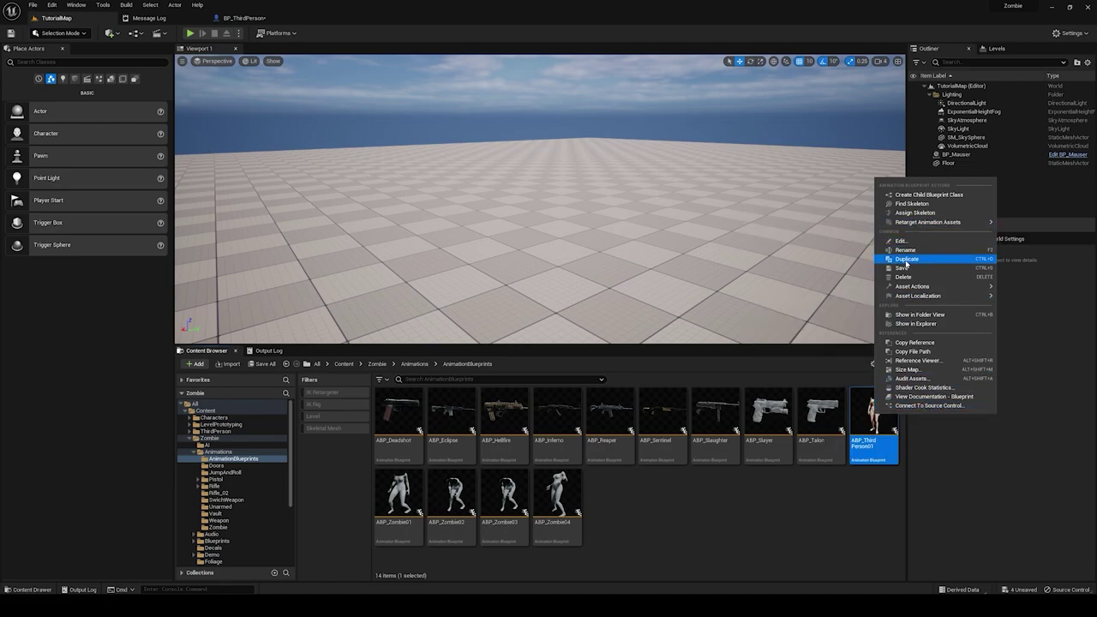
mouse_move(922, 222)
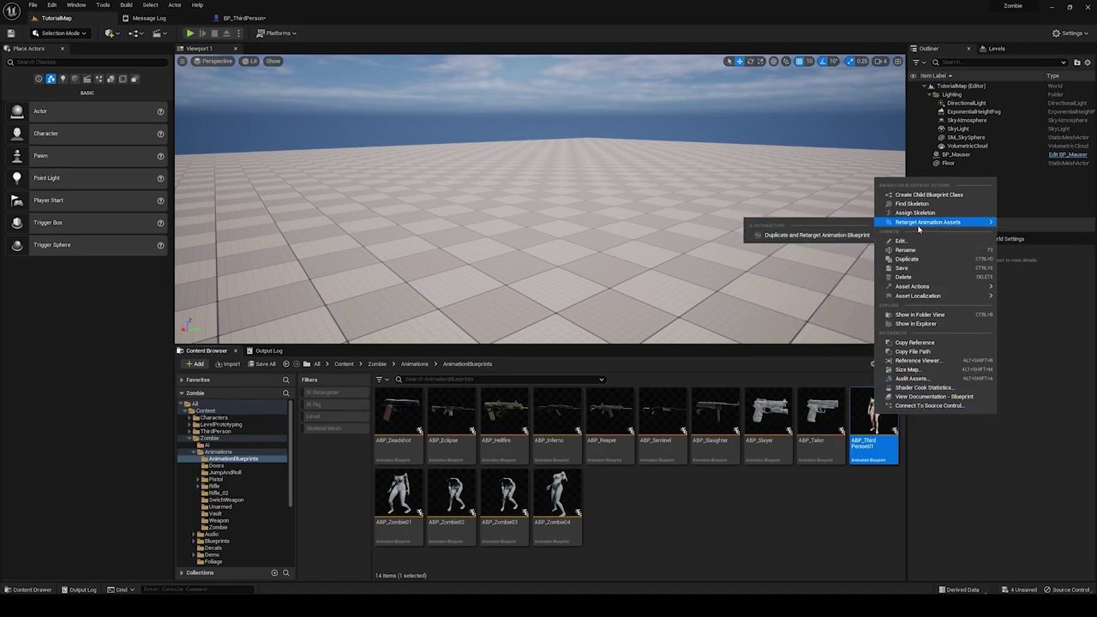
left_click(833, 237)
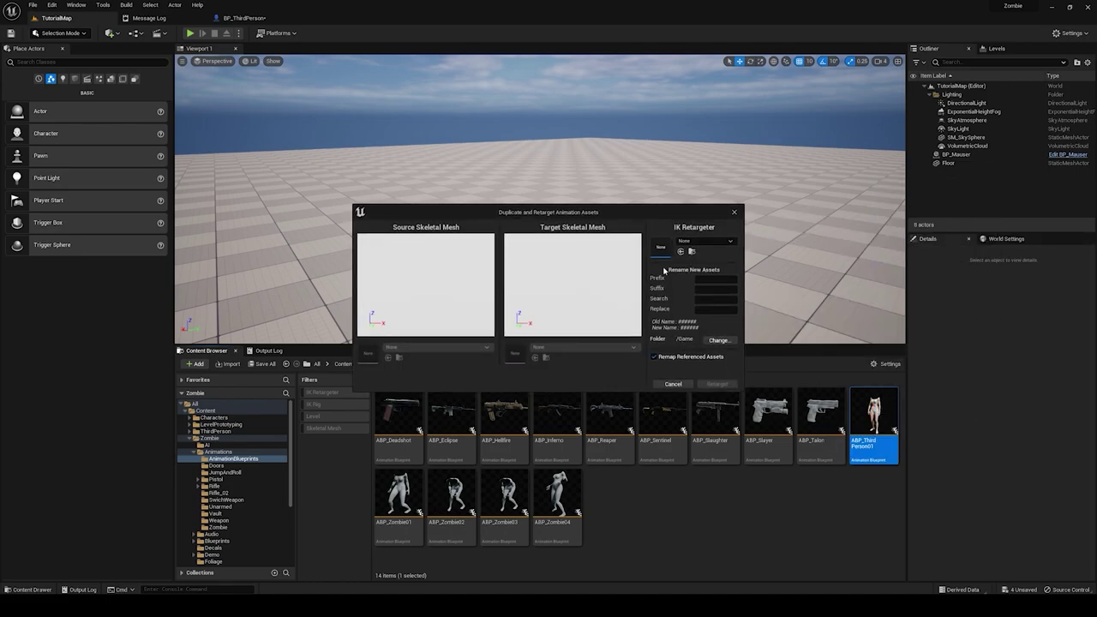
Step: Choose RTG_RoseToUe5 as the IK Retargeter, give the new assets the prefix Ue5_ and run the retarget into the Content folder
left_click(722, 244)
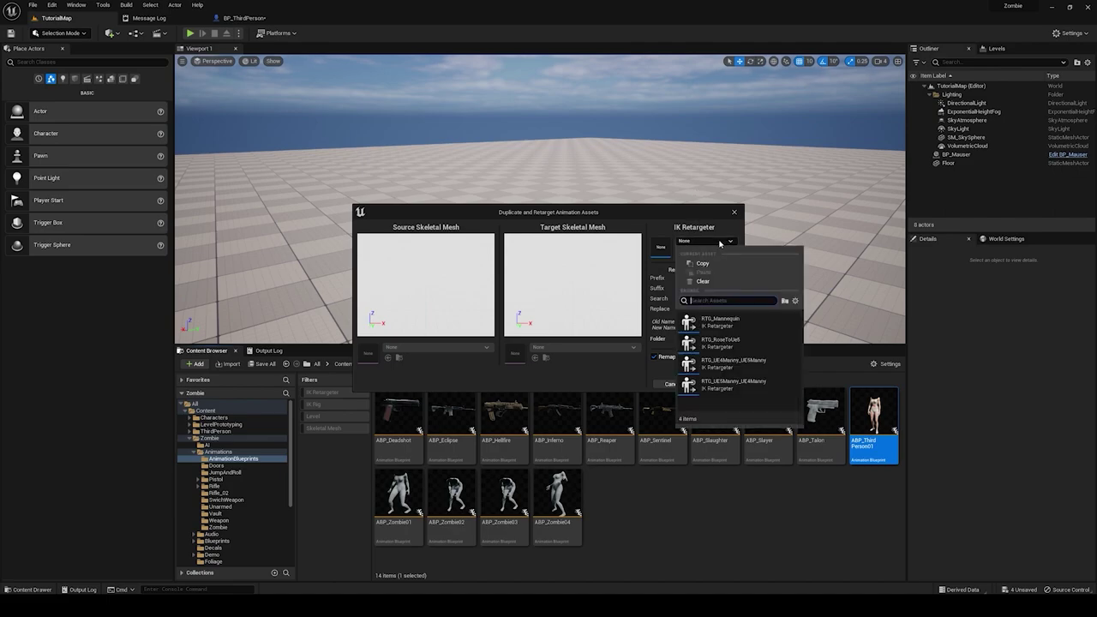
left_click(737, 345)
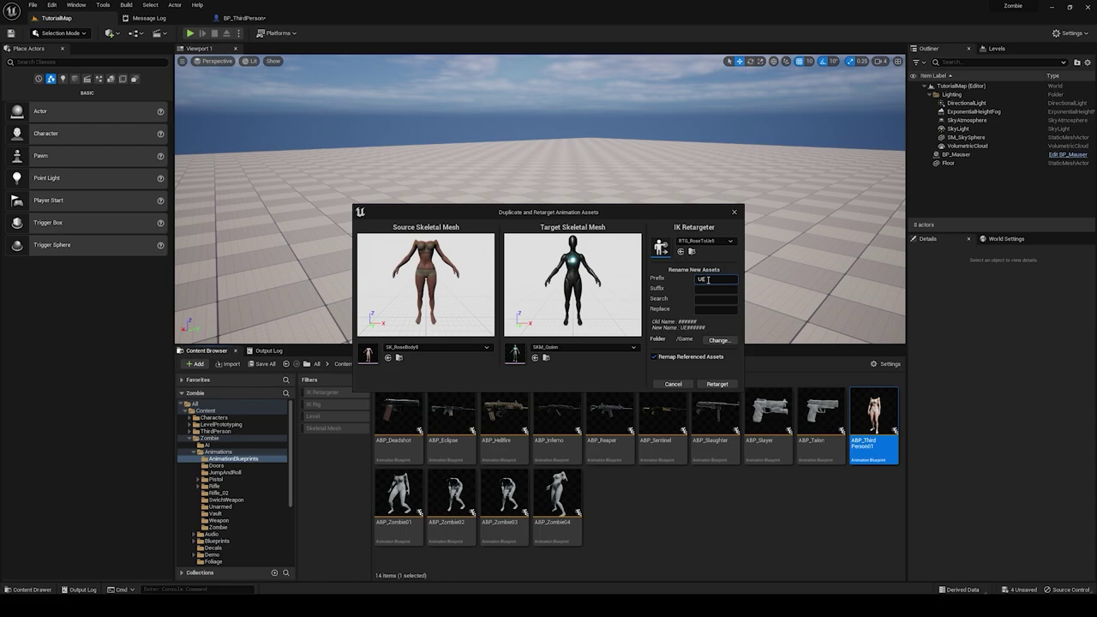
type("5_")
key("BackSpace")
key("BackSpace")
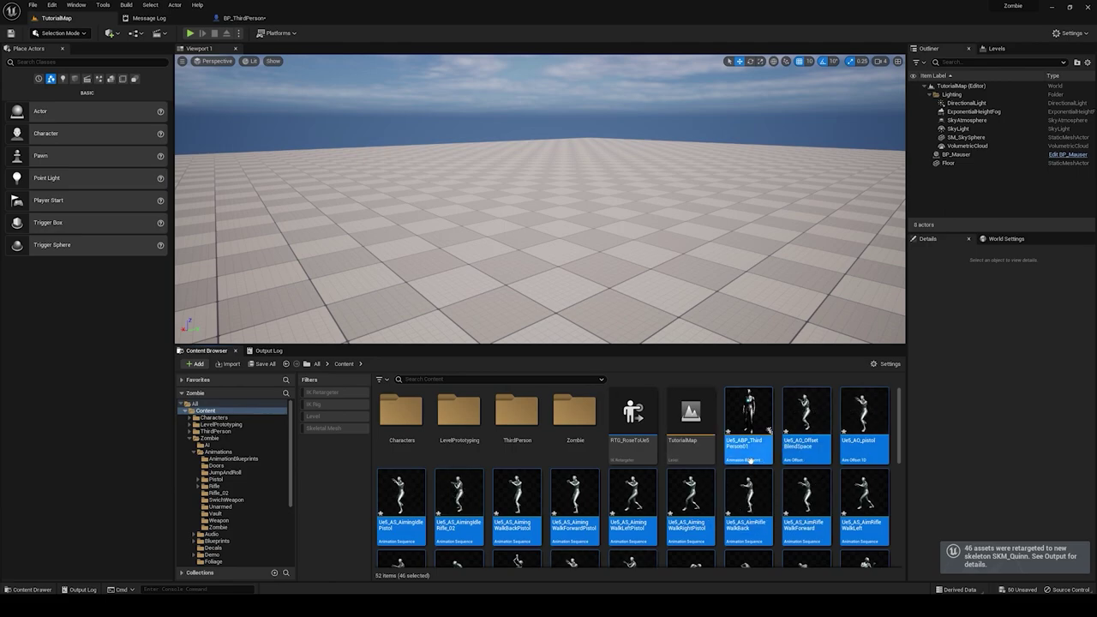
Step: Look through the retargeted assets and the Anim Class choices for BP_ThirdPerson's Mesh component, and return to the TutorialMap editor
scroll(733, 454, "down", 3)
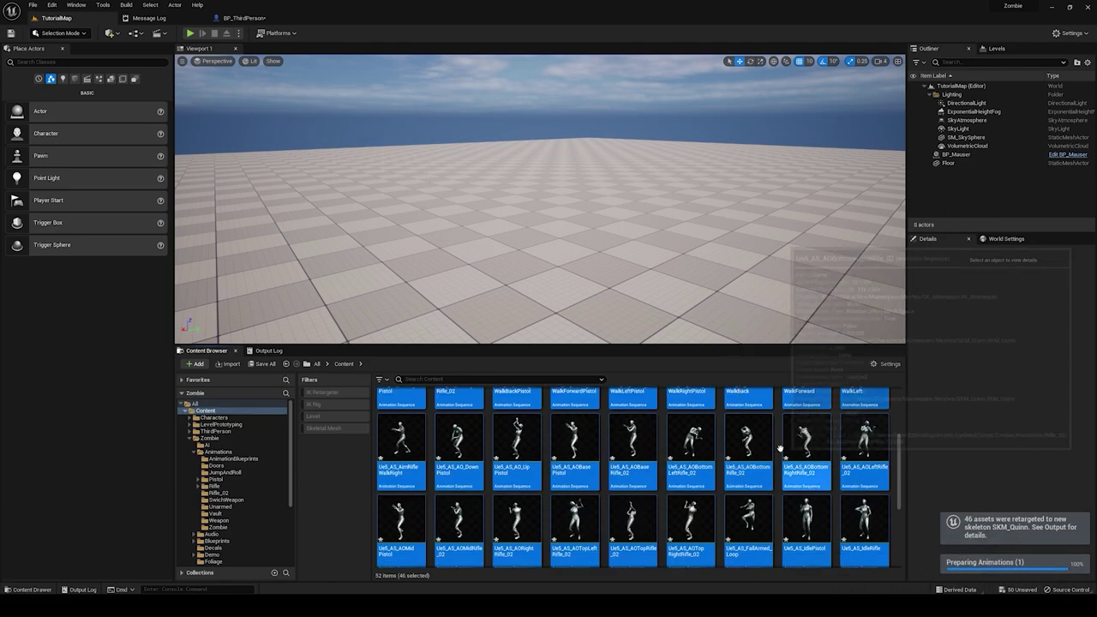
scroll(734, 463, "up", 3)
left_click_drag(899, 438, 899, 390)
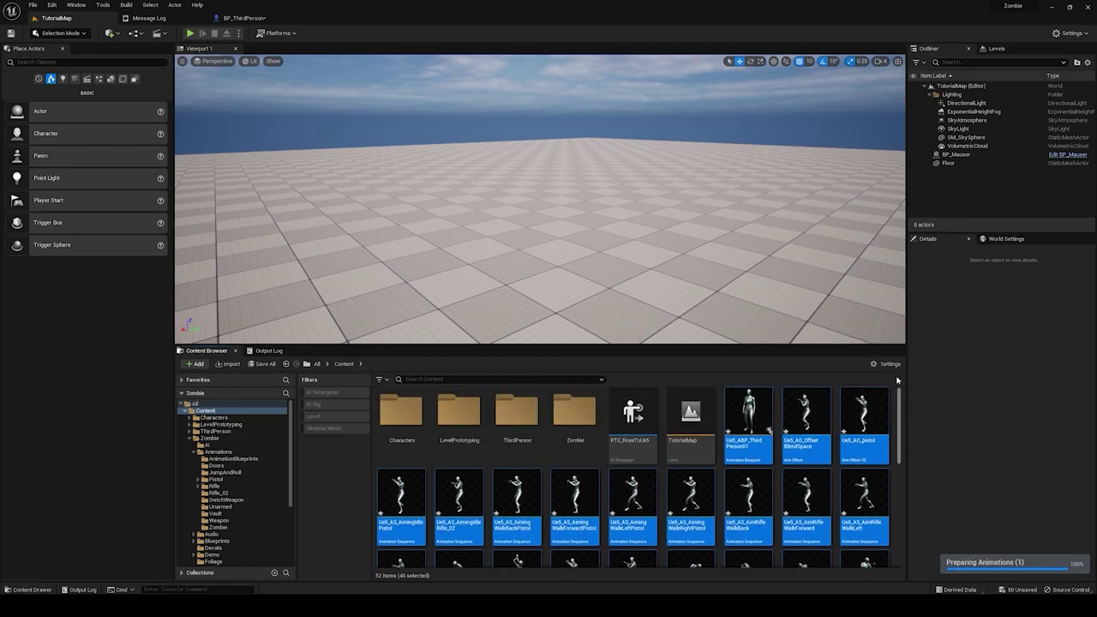
left_click(244, 18)
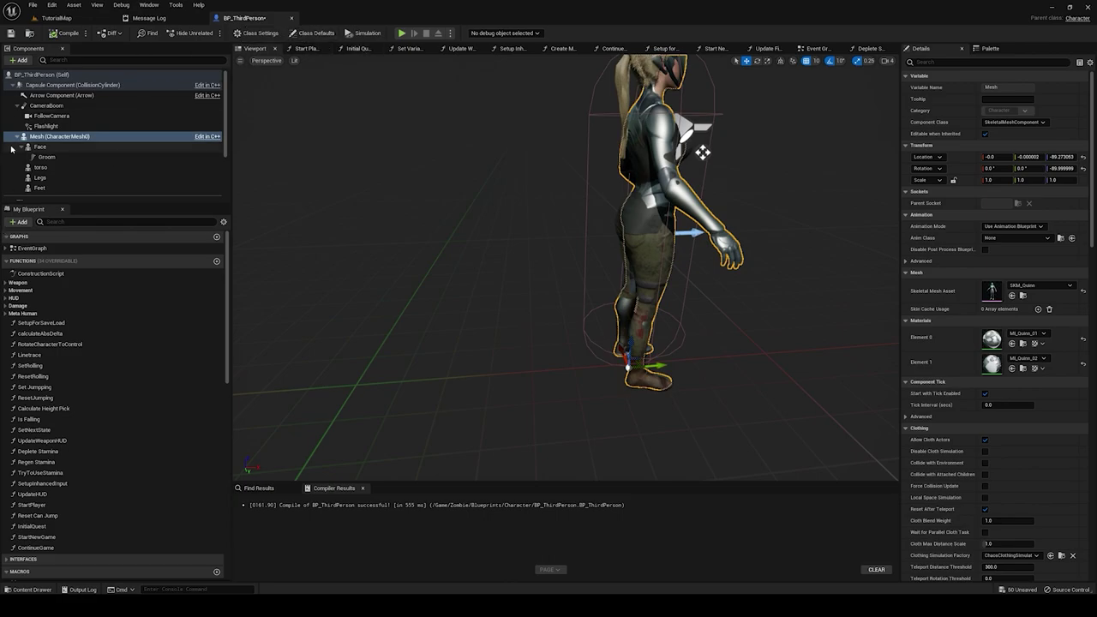
left_click(1026, 238)
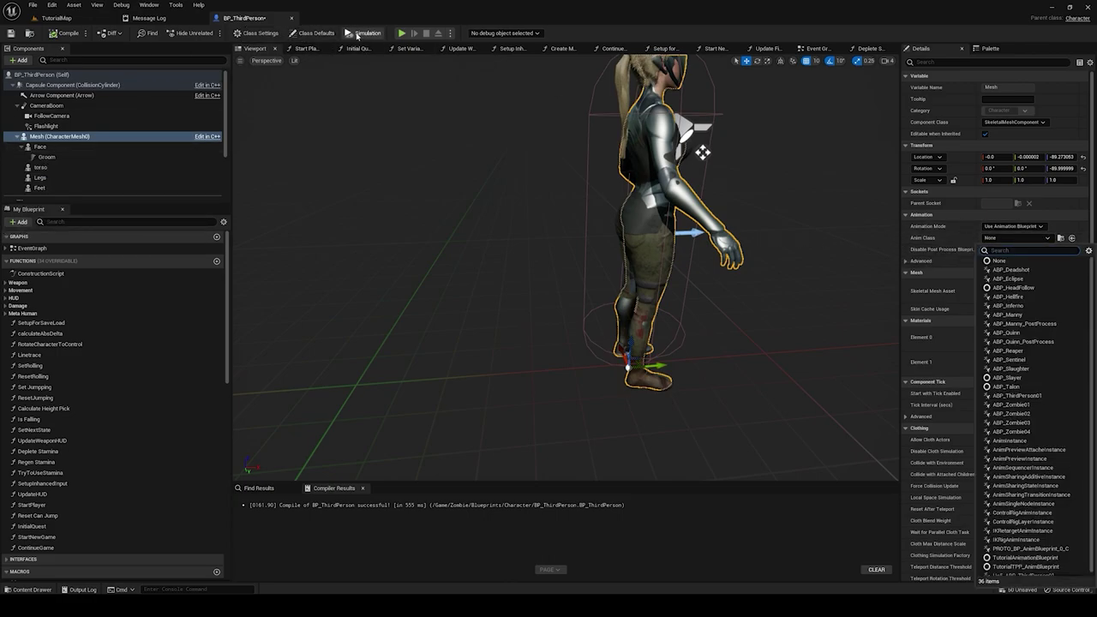
left_click(65, 21)
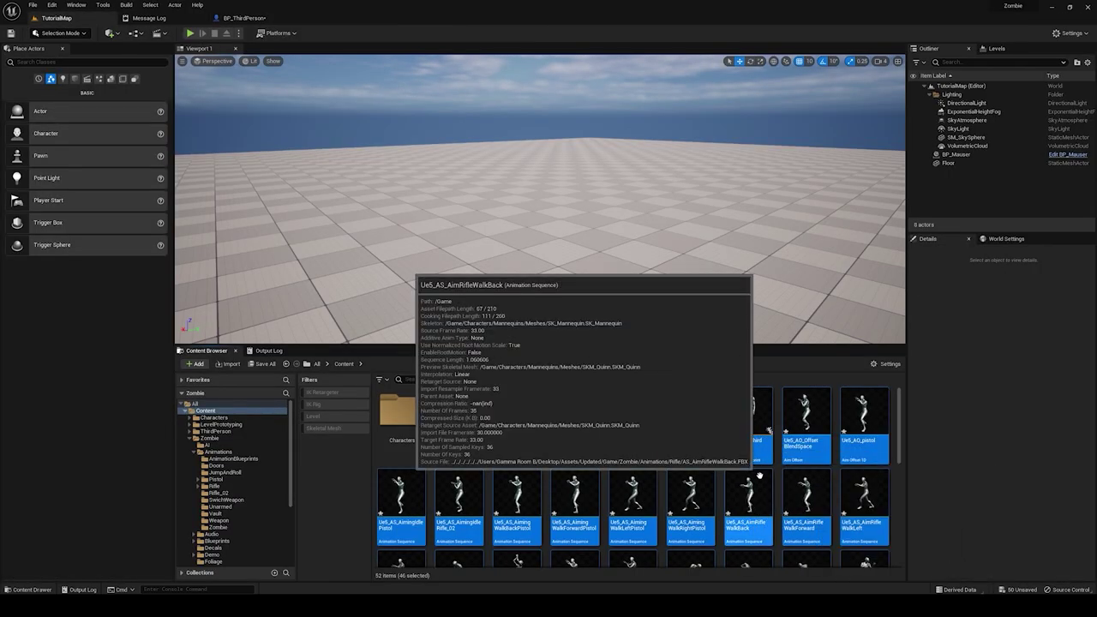
Step: Assign Ue5_ABP_ThirdPerson01 as the Anim Class of BP_ThirdPerson's Mesh component and compile the blueprint
left_click(751, 429)
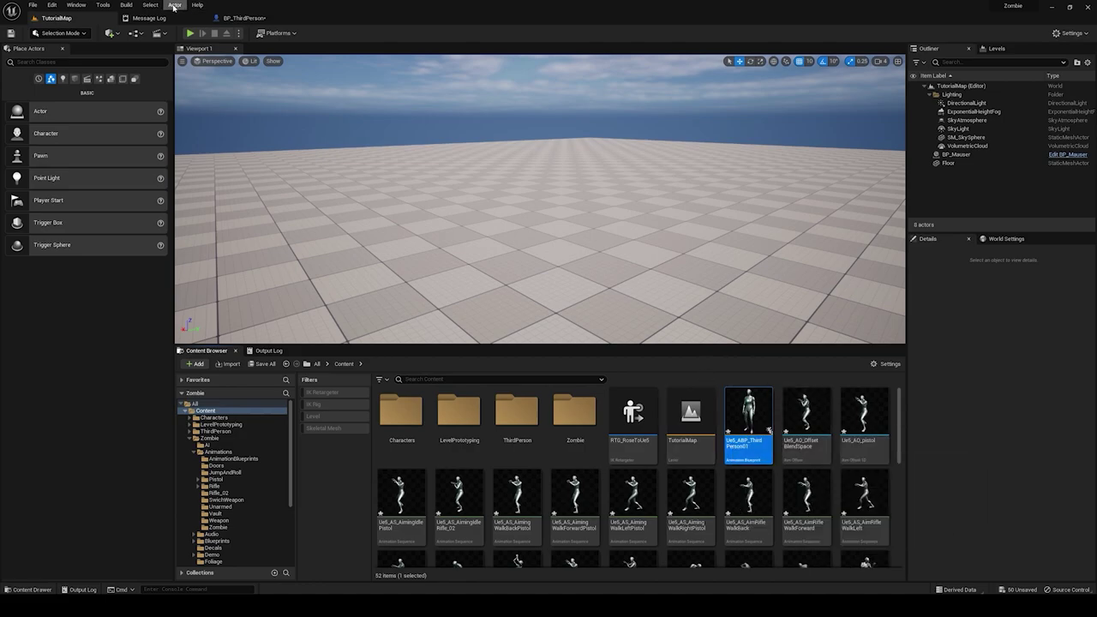
left_click(234, 19)
left_click(1005, 239)
type("ue5_a")
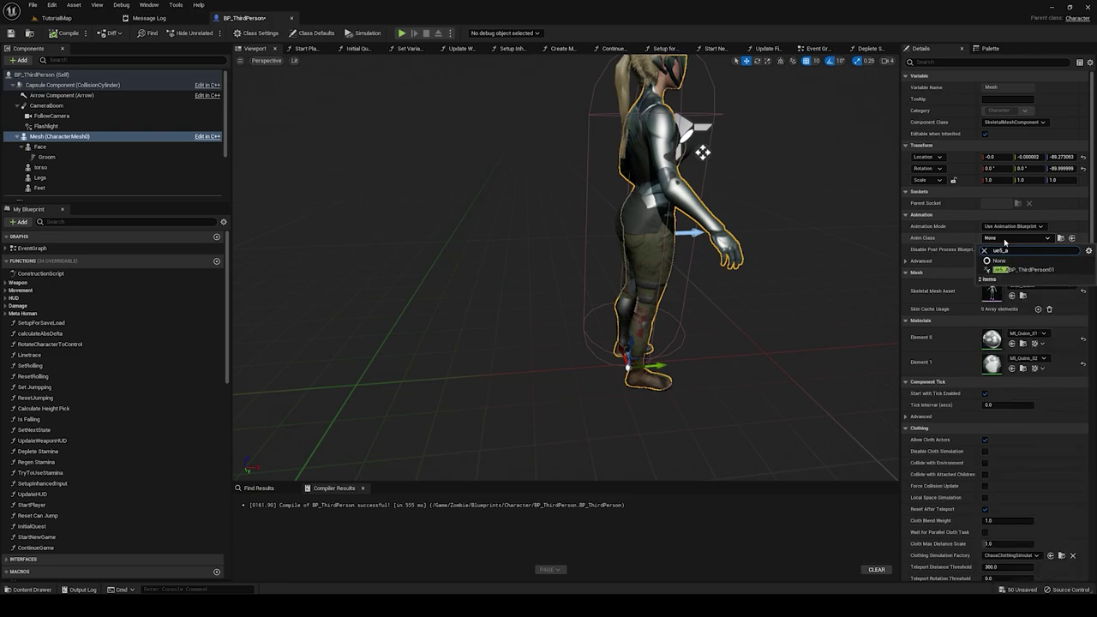
left_click(1023, 270)
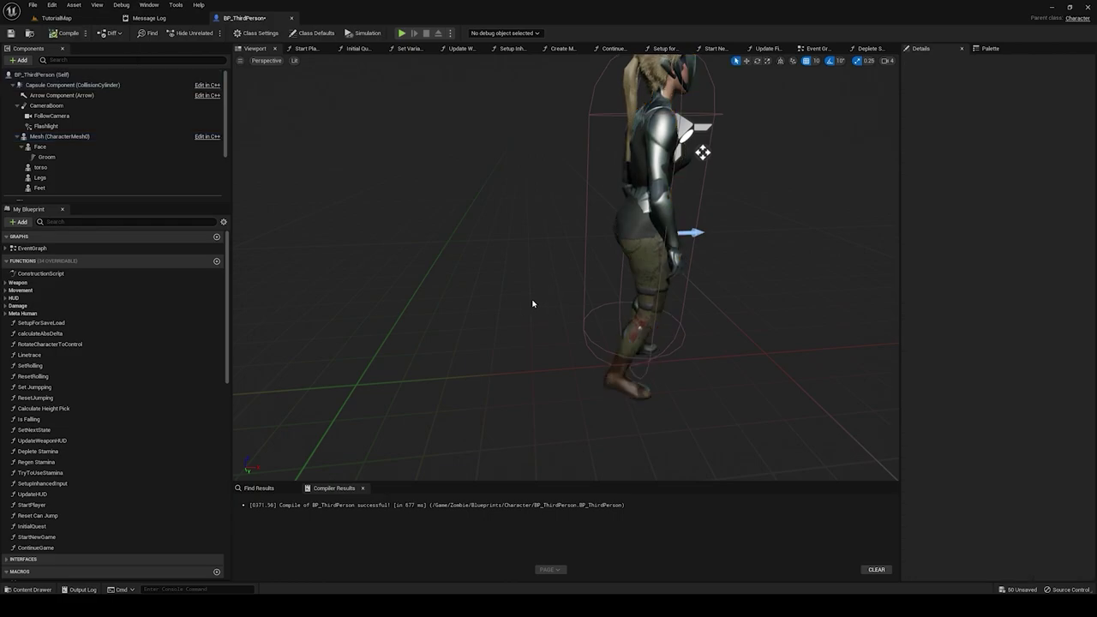
right_click_drag(532, 304, 532, 304)
right_click_drag(480, 232, 480, 232)
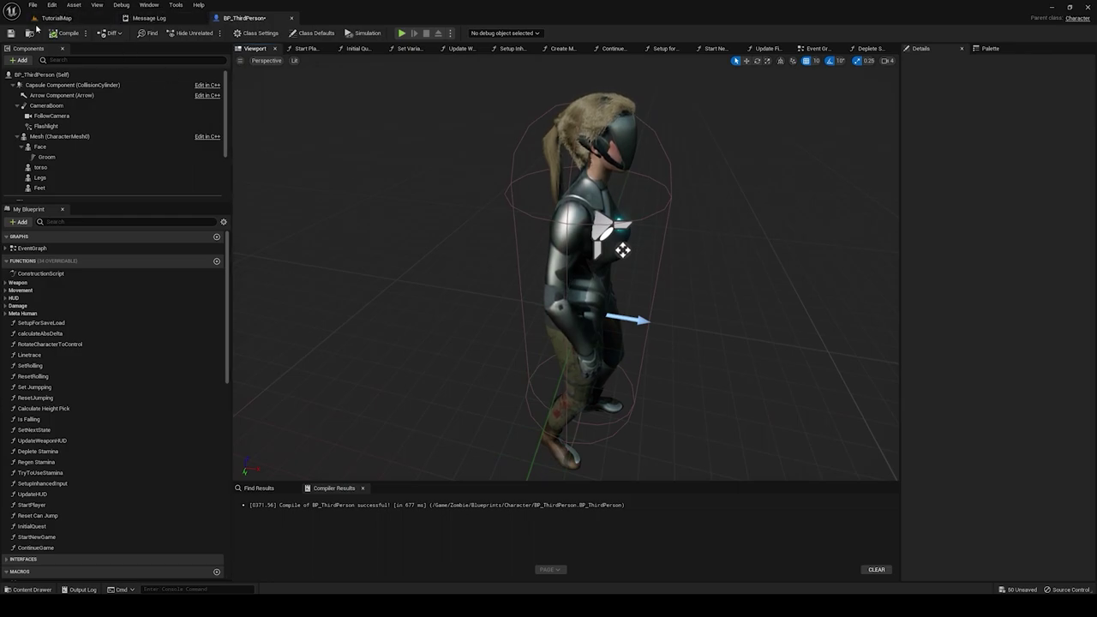
Step: Play-test TutorialMap and walk the character forward to check the retargeted animations
left_click(47, 18)
left_click(189, 33)
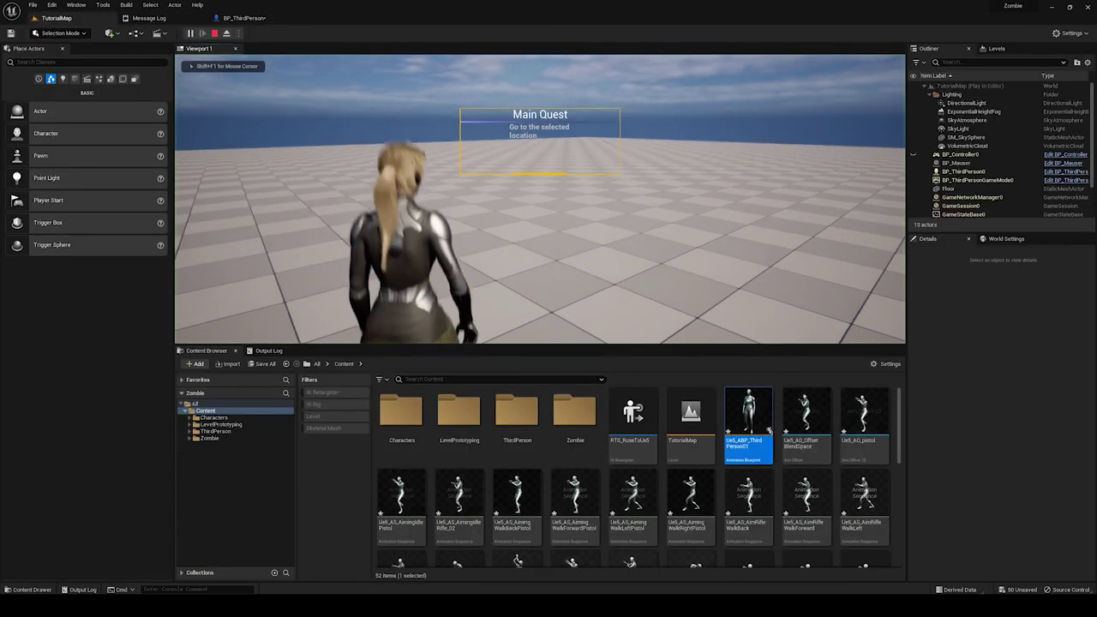
key("w")
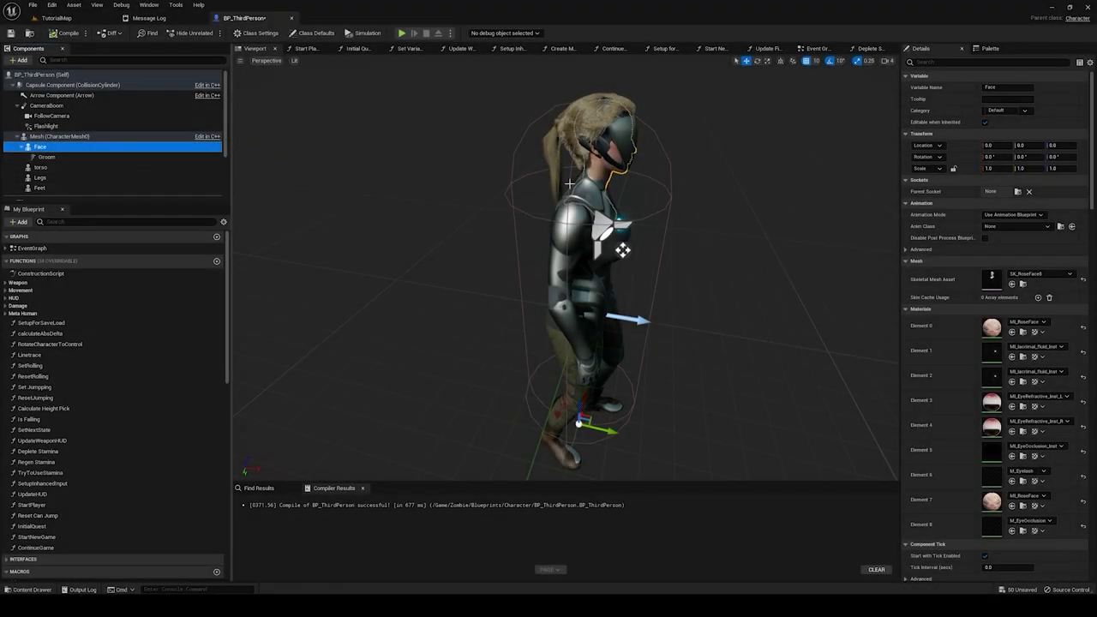
Step: Delete the Face component under Mesh in BP_ThirdPerson
right_click_drag(570, 184, 429, 183)
right_click_drag(343, 184, 651, 206)
right_click_drag(566, 270, 583, 189)
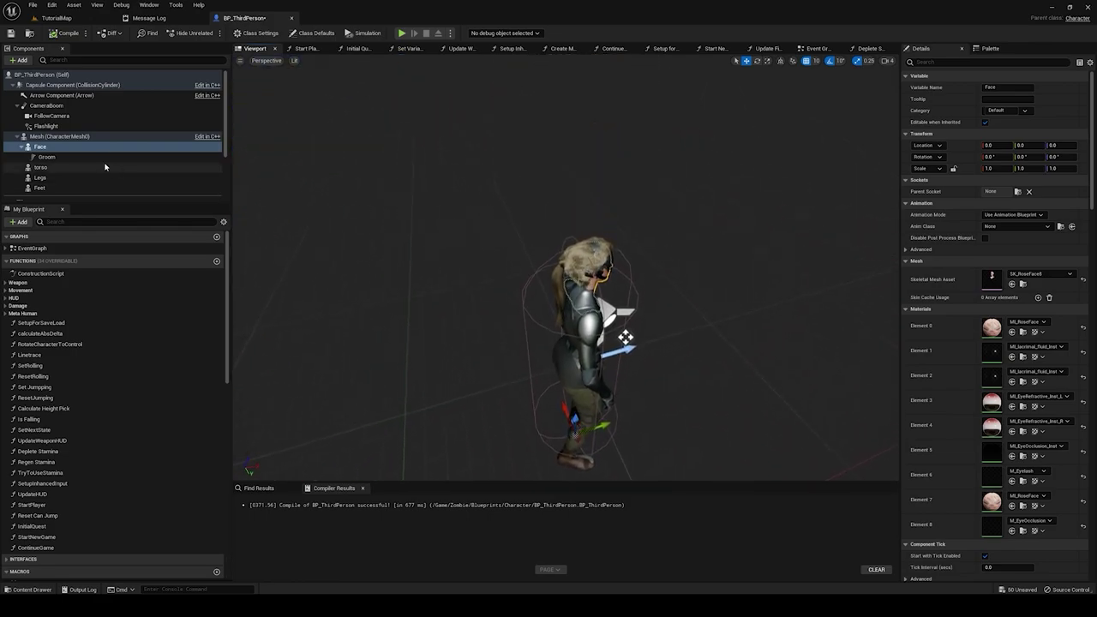
left_click(43, 156)
left_click(40, 147)
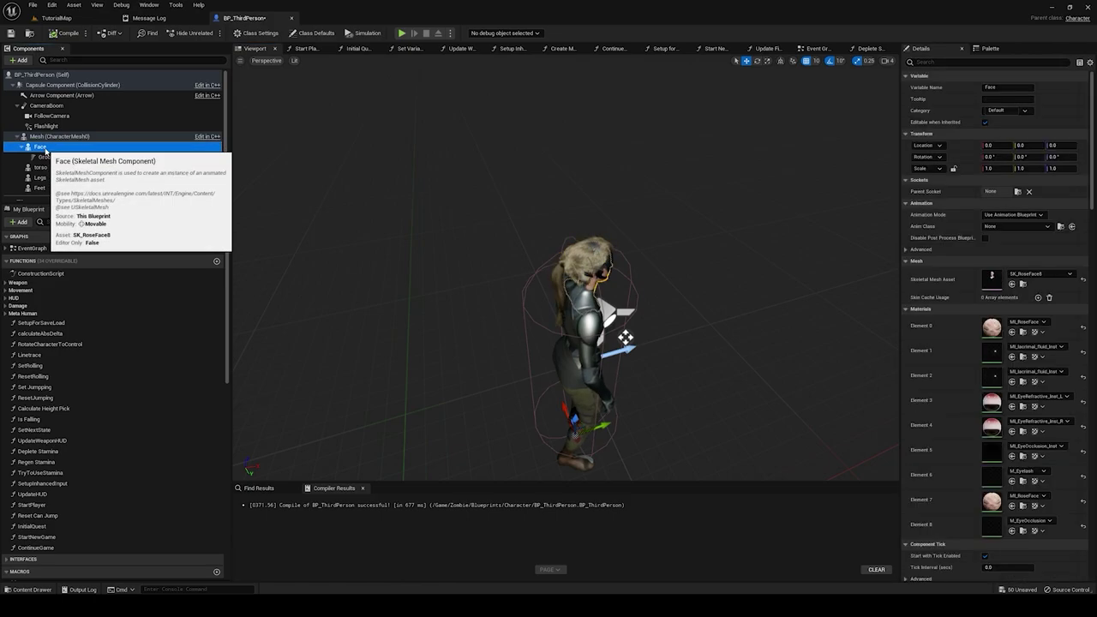
key("Delete")
left_click_drag(46, 153, 43, 158)
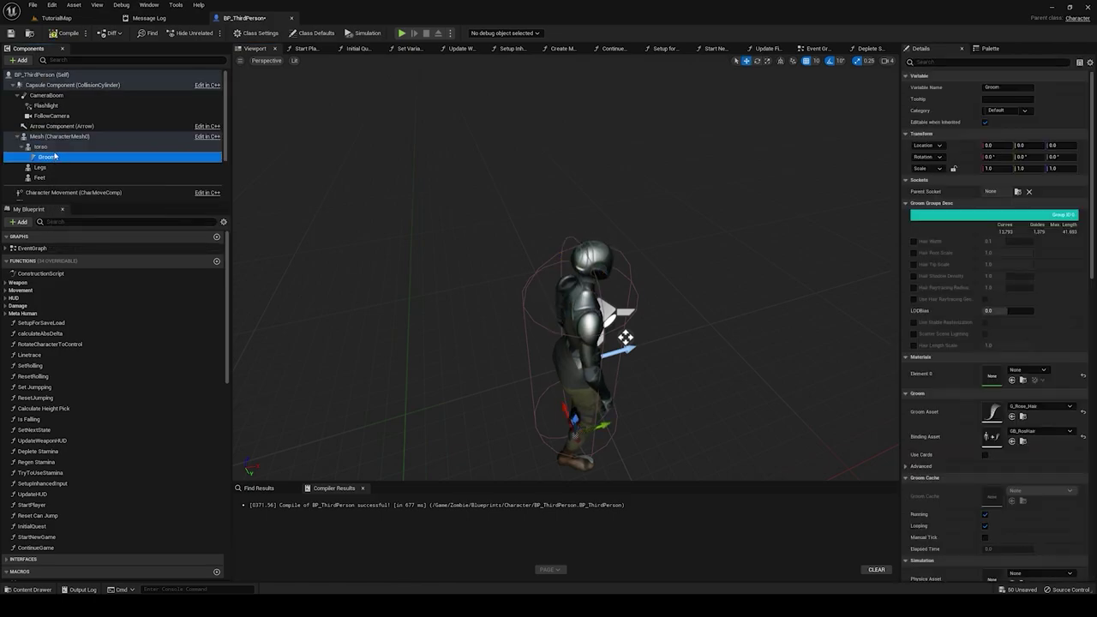
key("ctrl+z")
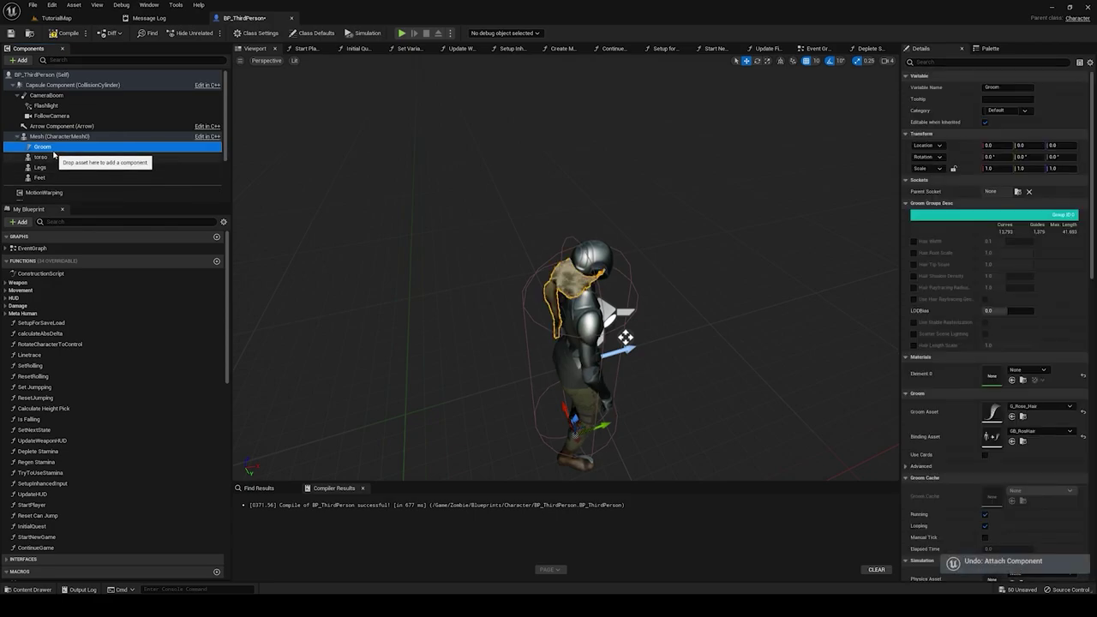
key("ctrl+z")
Step: Delete the Groom, torso, Legs and Feet components under Mesh and compile BP_ThirdPerson
left_click(48, 149)
key("Delete")
left_click(48, 149)
key("Delete")
key("ctrl+z")
key("ctrl+z")
key("ctrl+z")
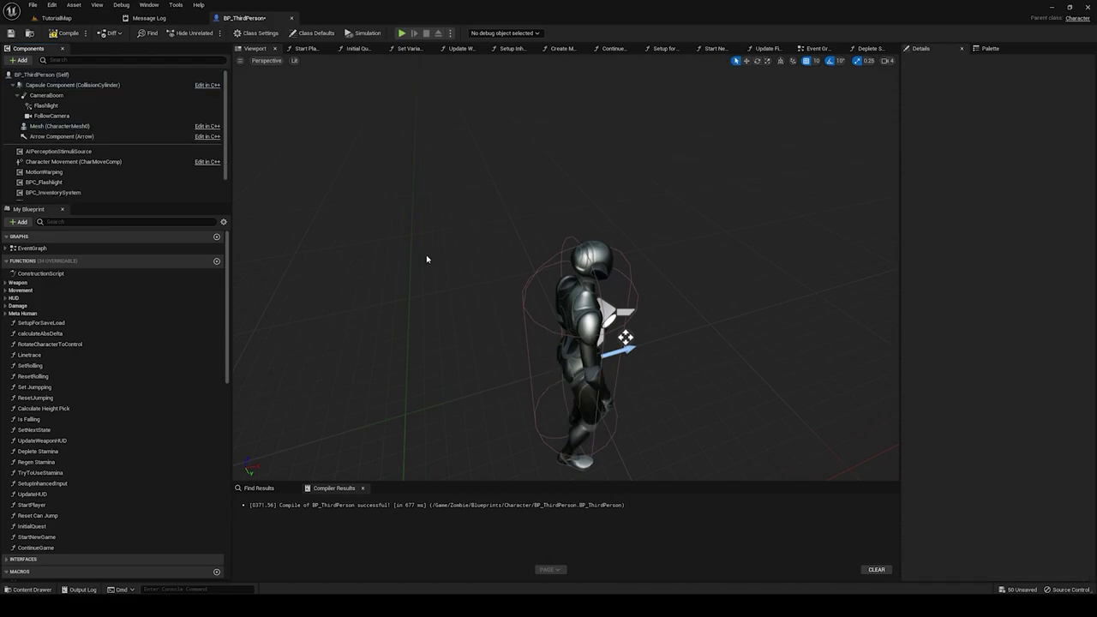
right_click_drag(565, 270, 635, 215)
left_click(51, 34)
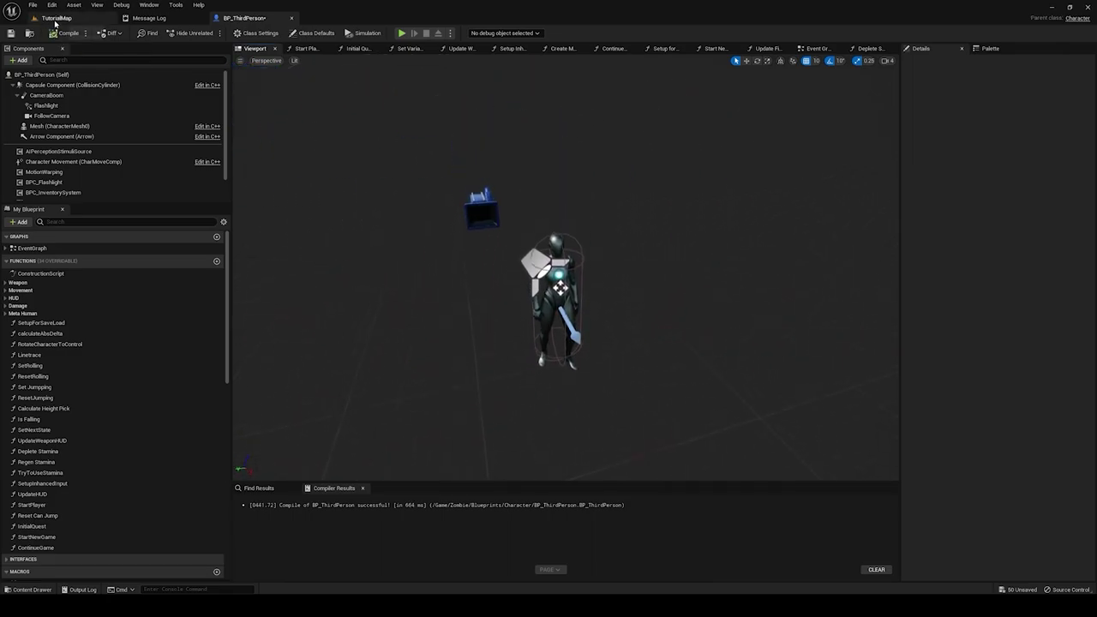
Step: Run TutorialMap again and move the character around to check the mannequin without the old body parts
left_click(58, 18)
left_click(192, 33)
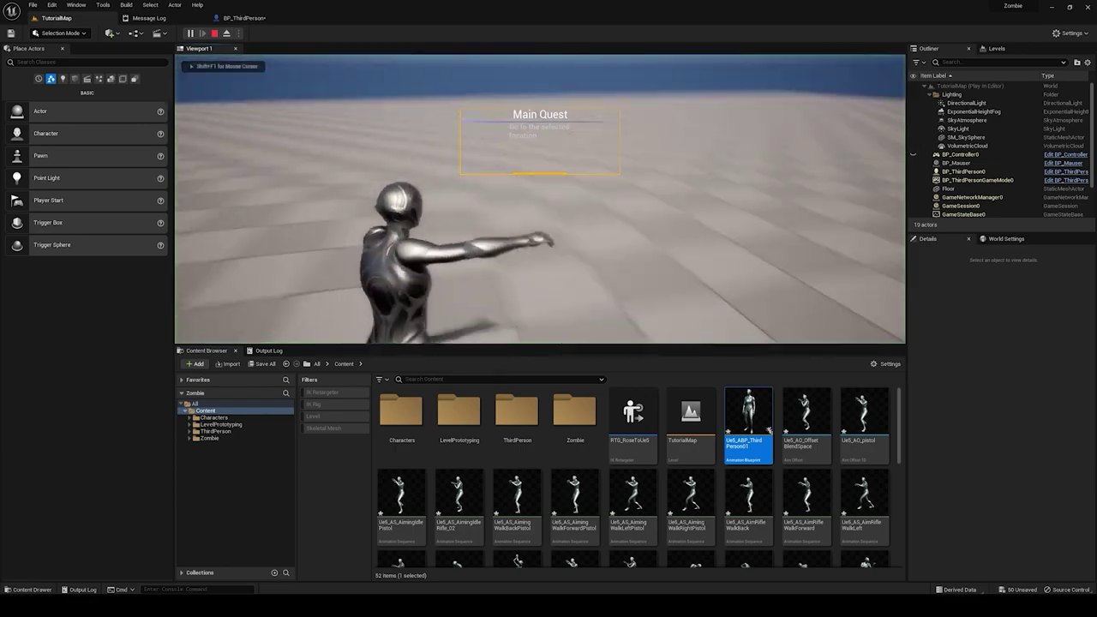
key("w")
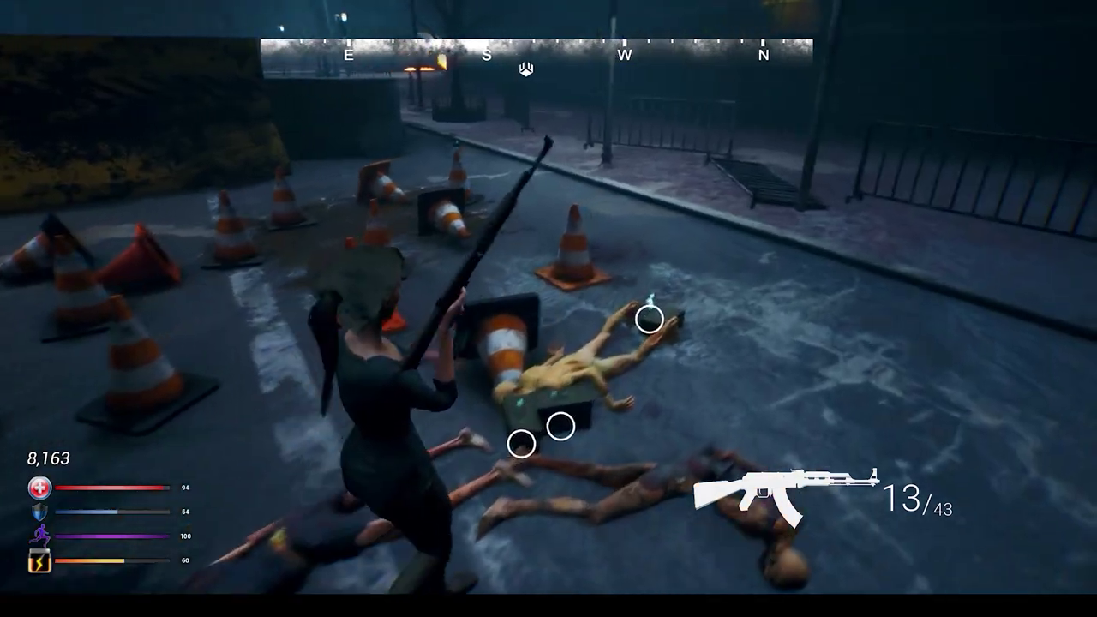
key("w")
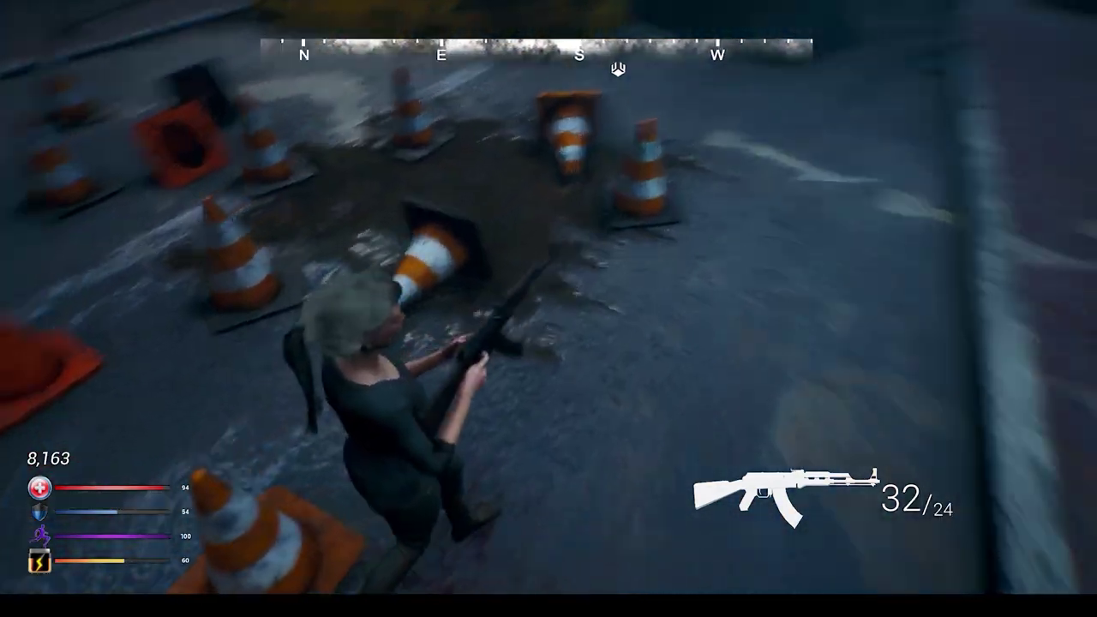
key("a")
key("w")
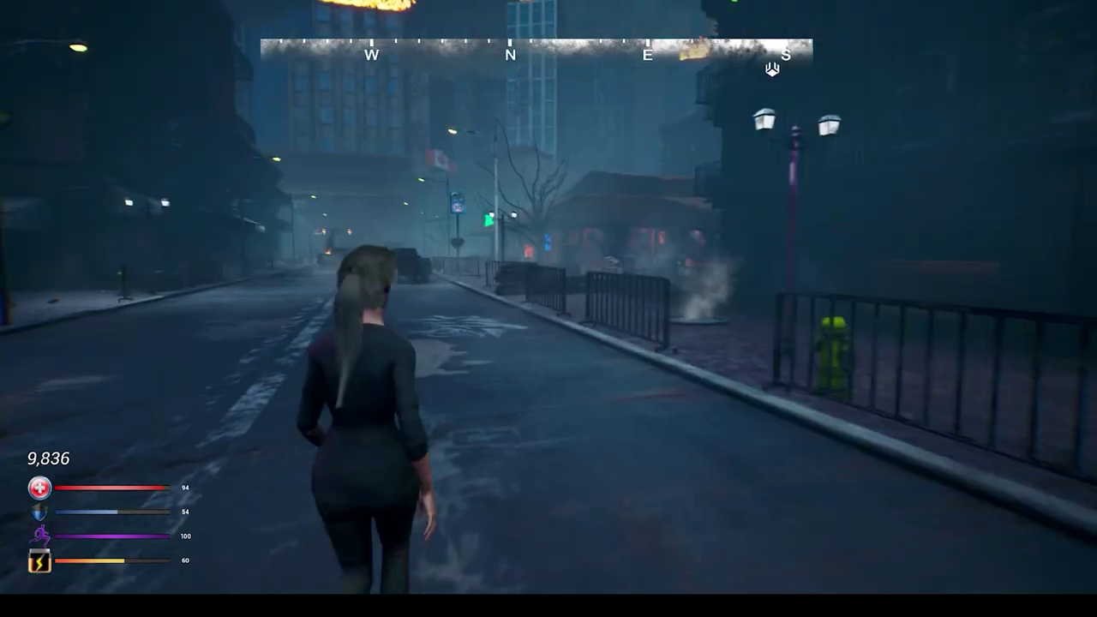
key("w")
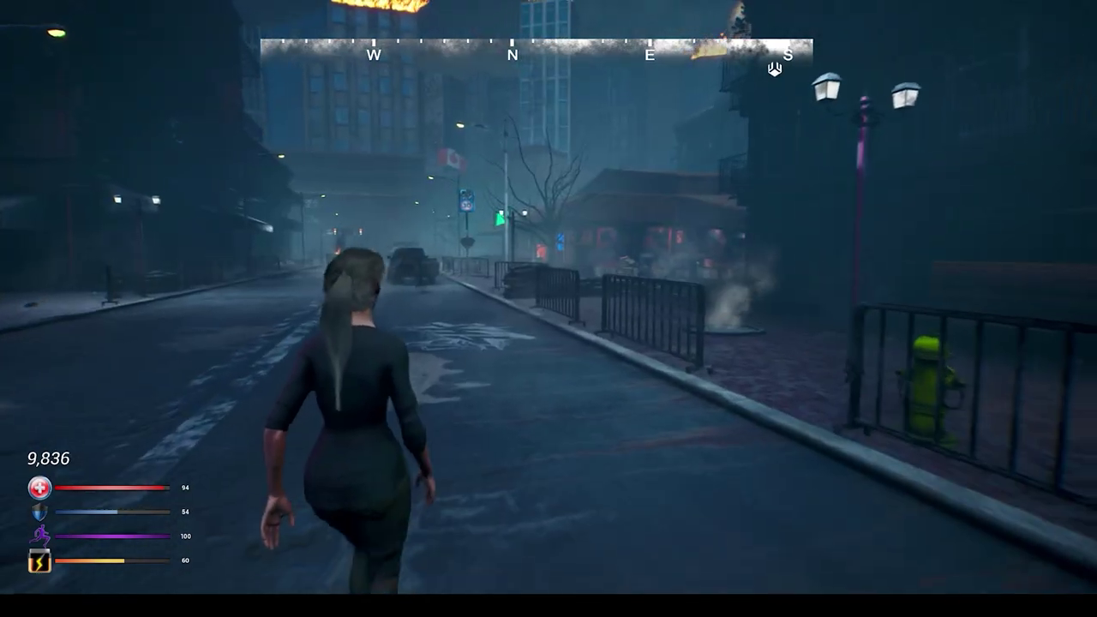
key("w")
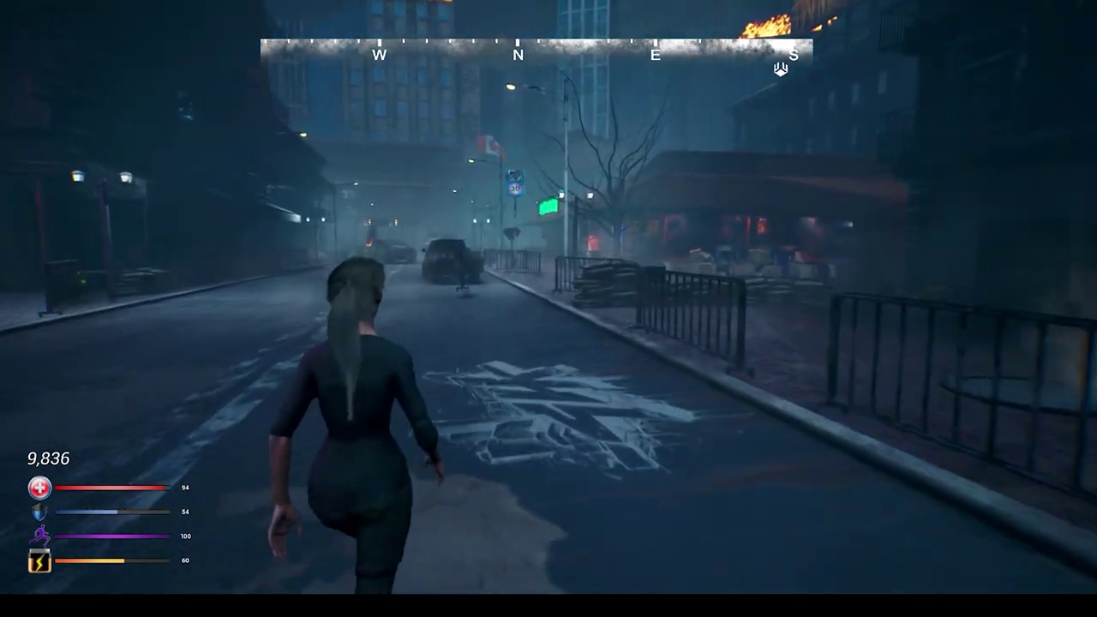
key("w")
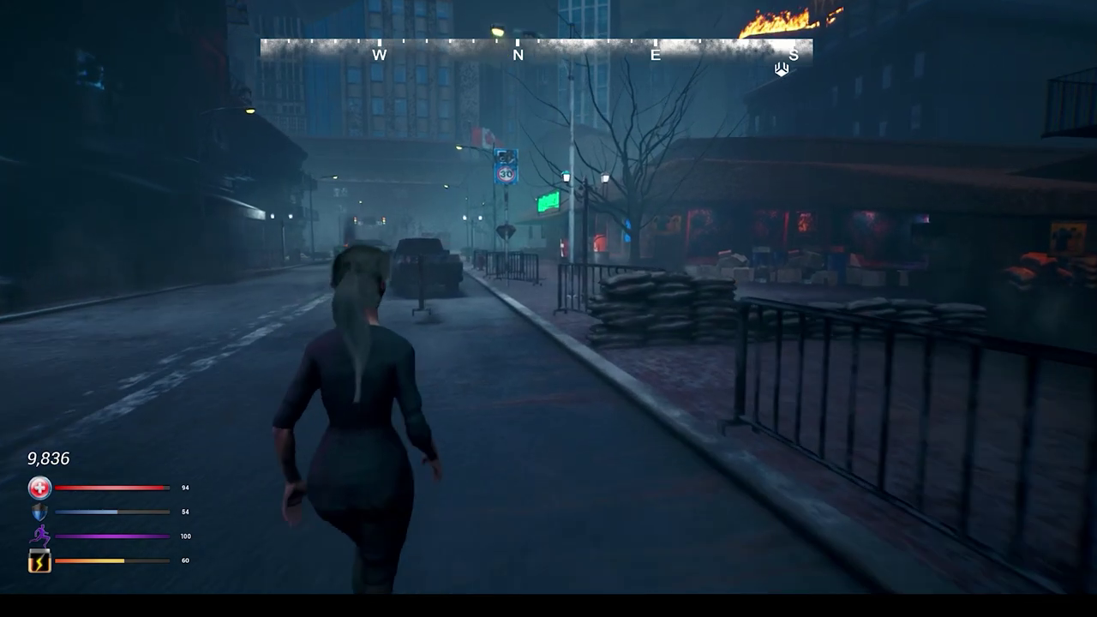
key("w")
key("w")
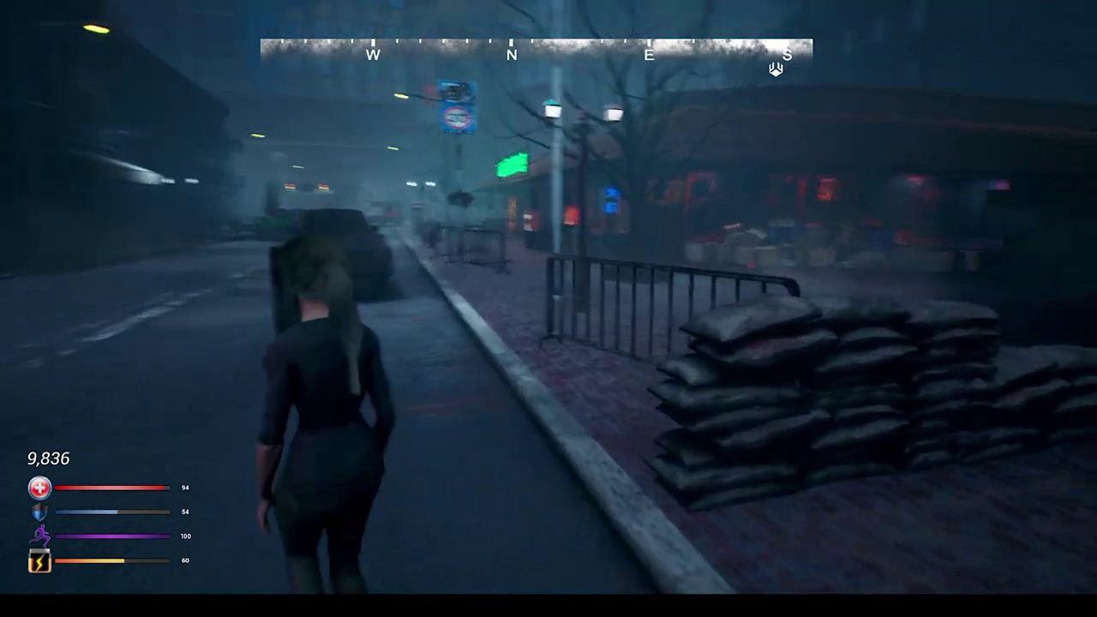
key("w")
key("1")
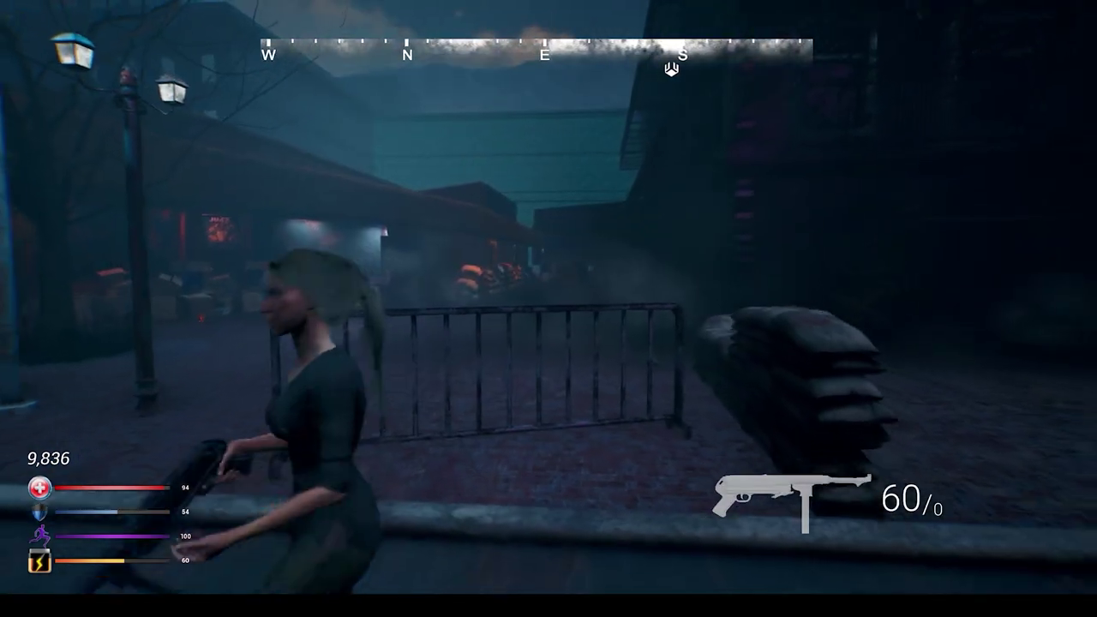
right_click(548, 298)
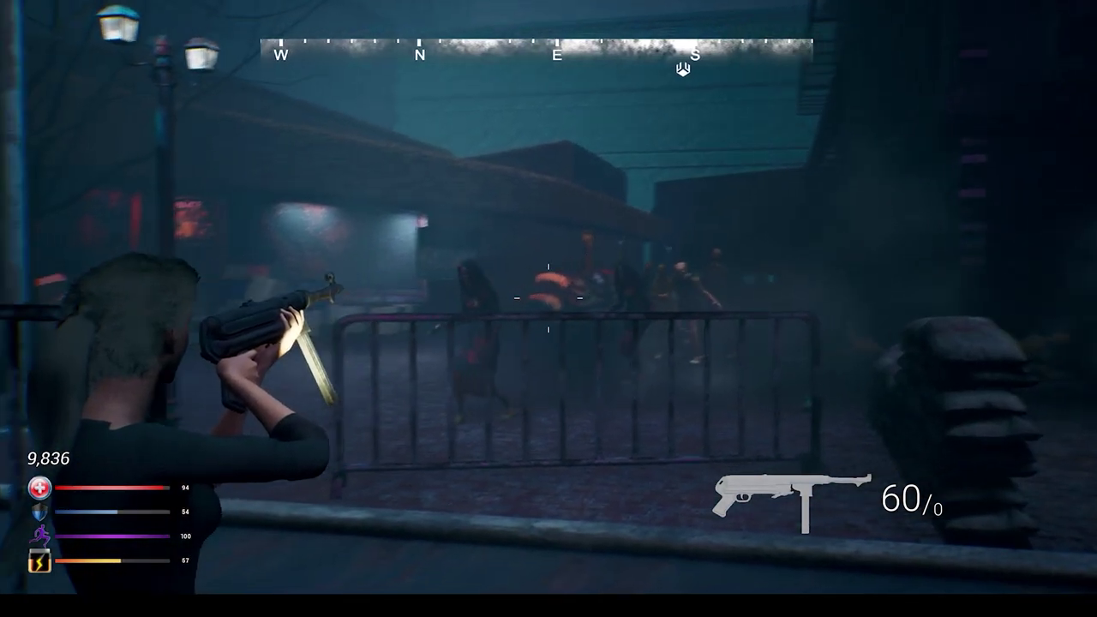
left_click(549, 300)
left_click(549, 300)
left_click(549, 300)
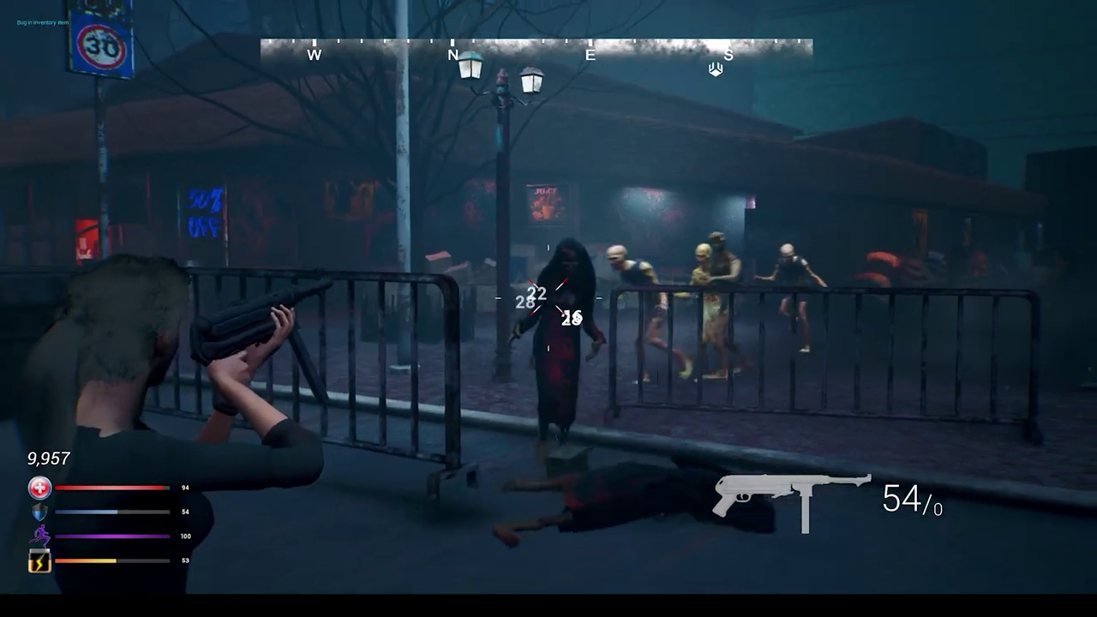
left_click(549, 300)
left_click(549, 300)
left_click(549, 300)
left_click(549, 300)
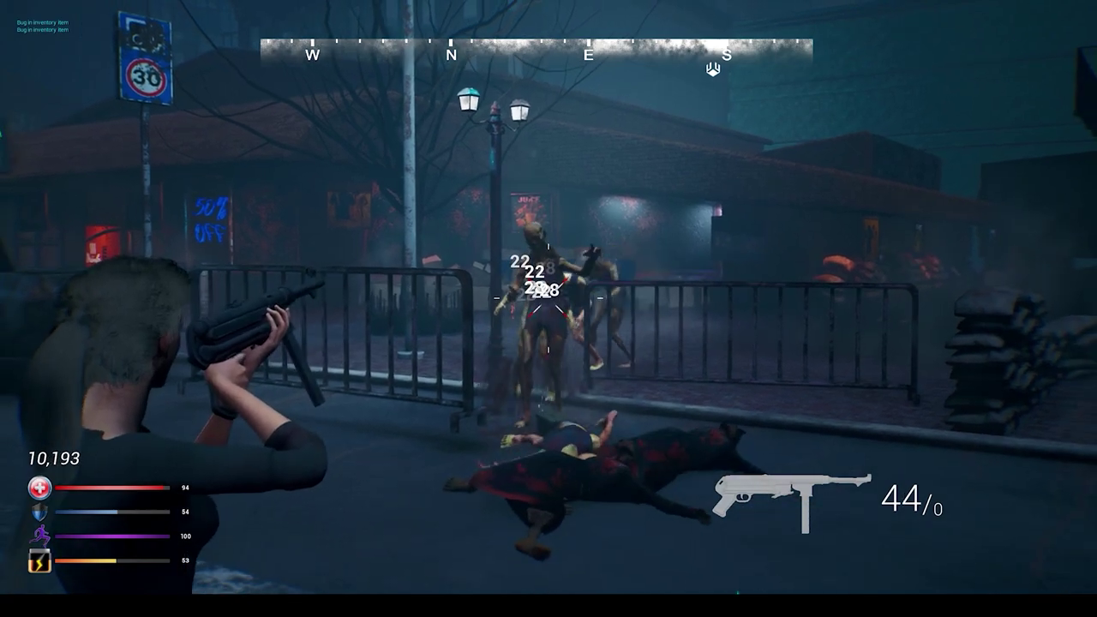
left_click(549, 298)
left_click(549, 297)
left_click(548, 297)
left_click(549, 297)
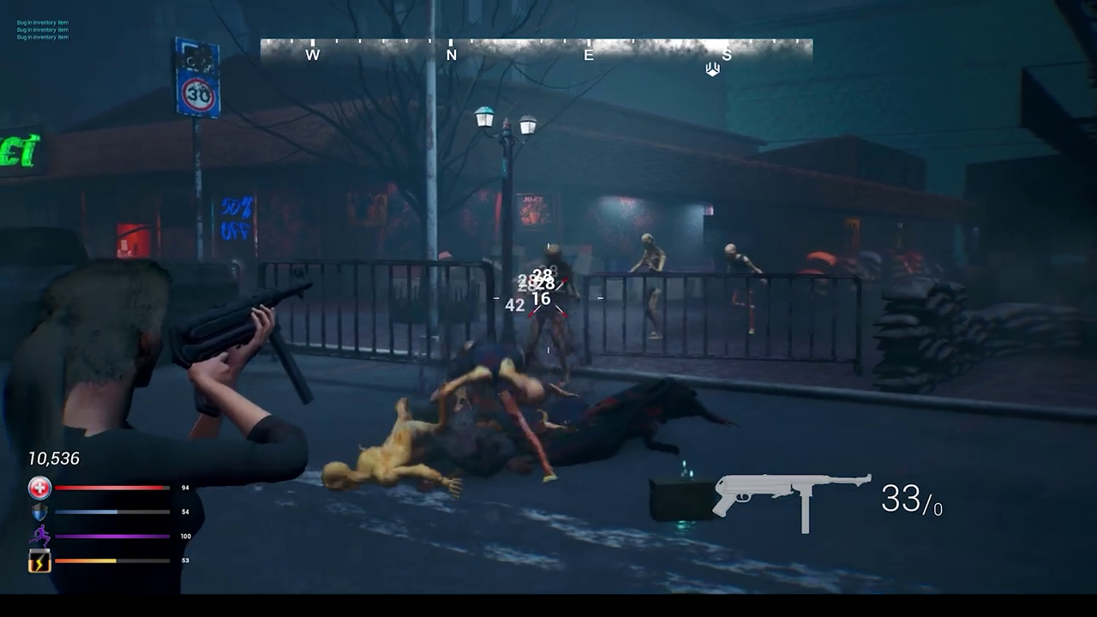
left_click(549, 298)
left_click(549, 298)
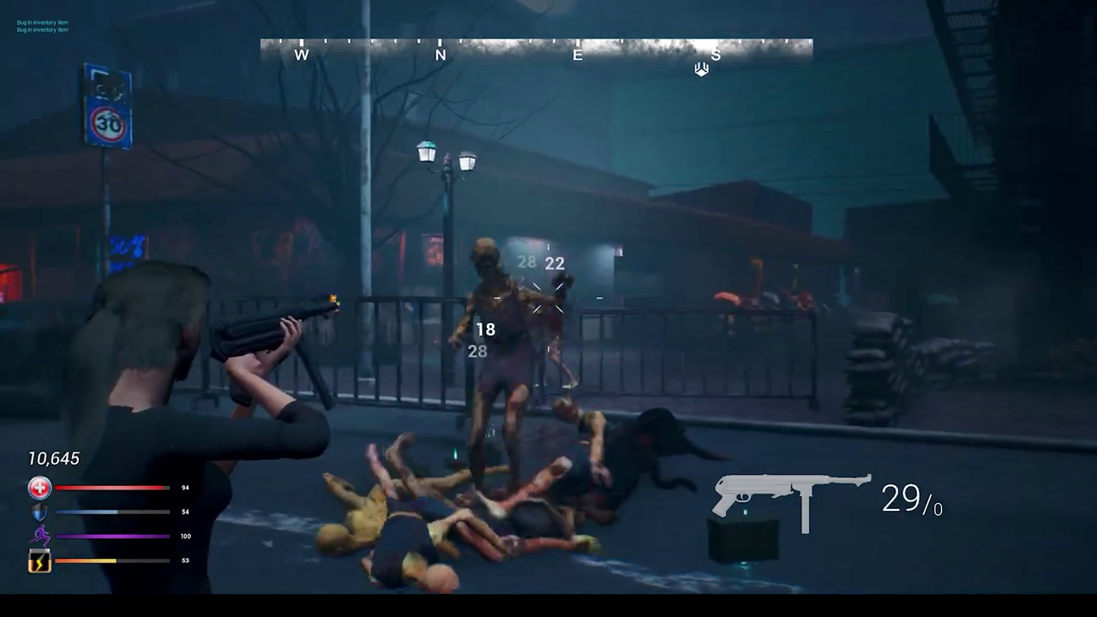
left_click(549, 299)
left_click(549, 298)
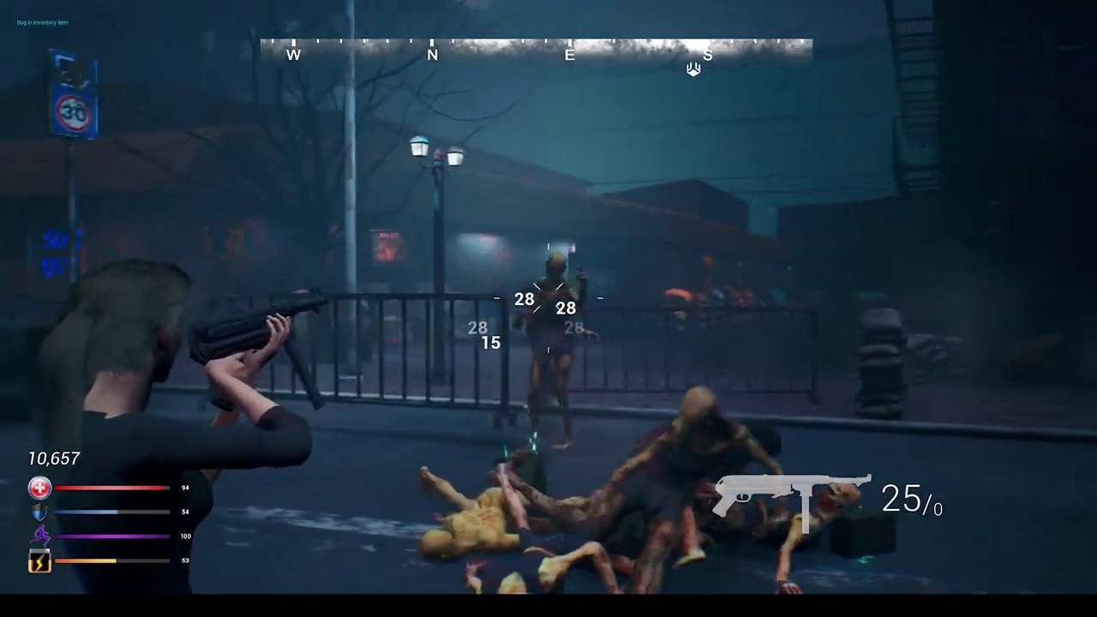
left_click(549, 298)
left_click(549, 298)
left_click(548, 299)
left_click(549, 299)
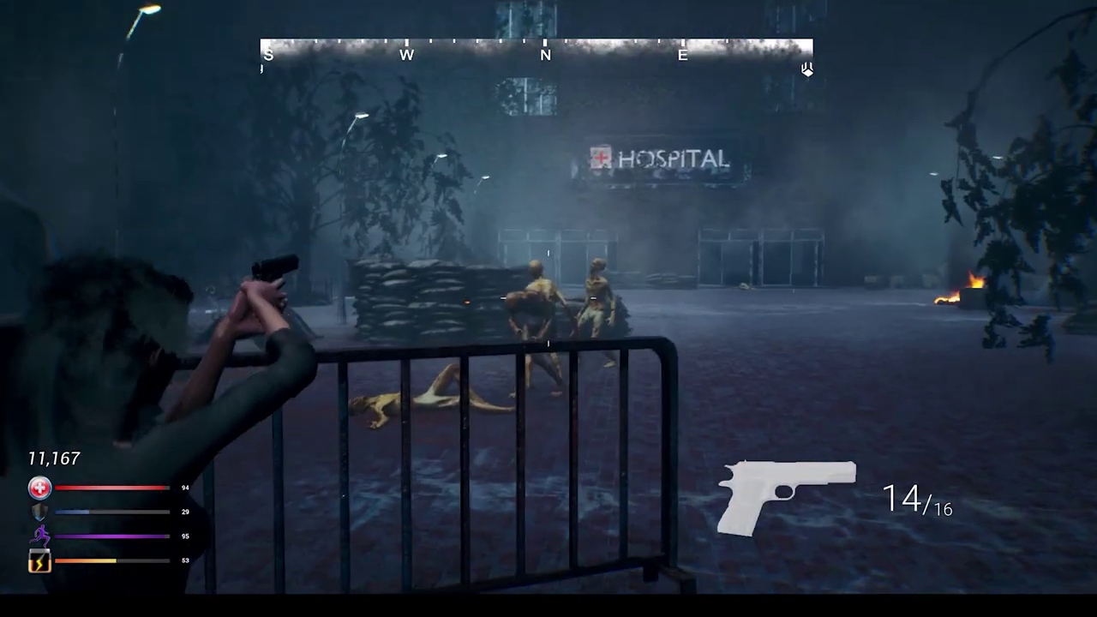
left_click(548, 299)
left_click(549, 298)
left_click(549, 298)
left_click(549, 299)
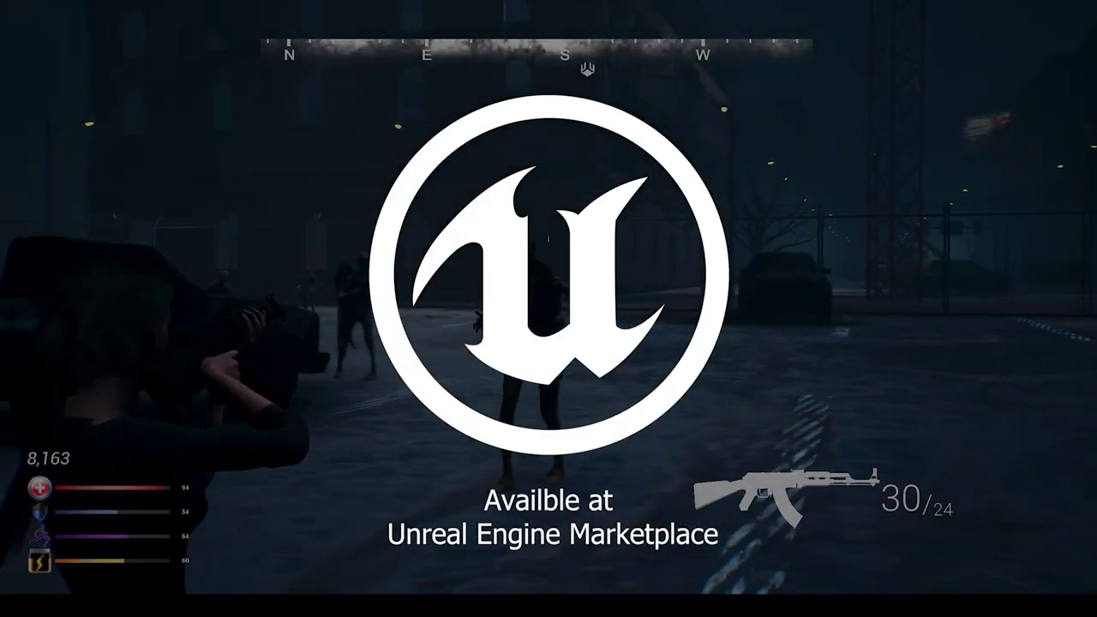
left_click(548, 298)
left_click(549, 298)
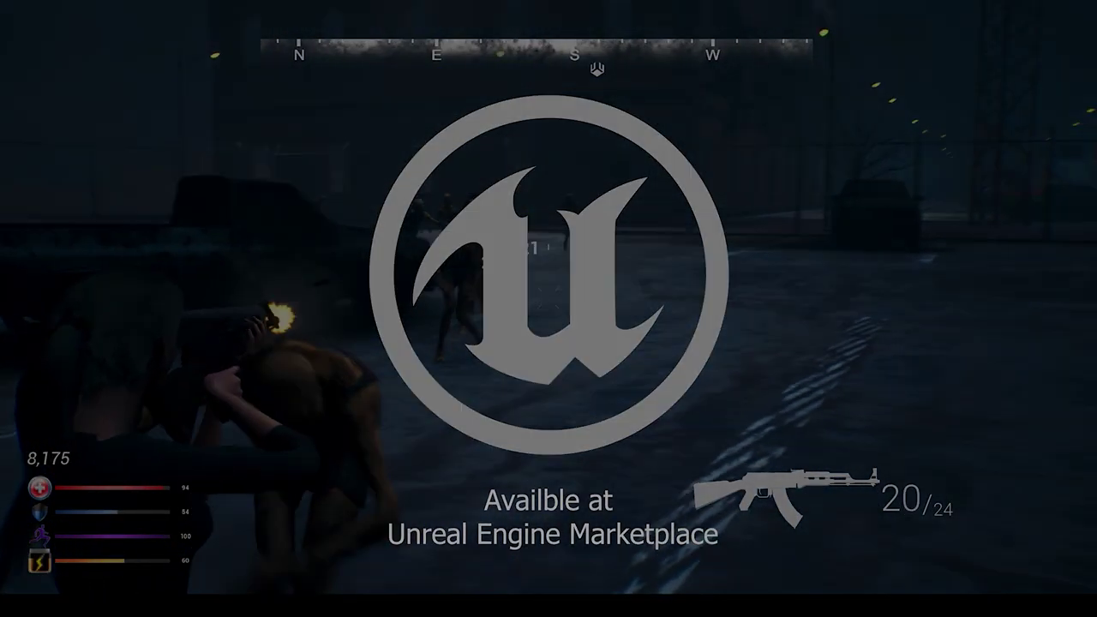
left_click(549, 299)
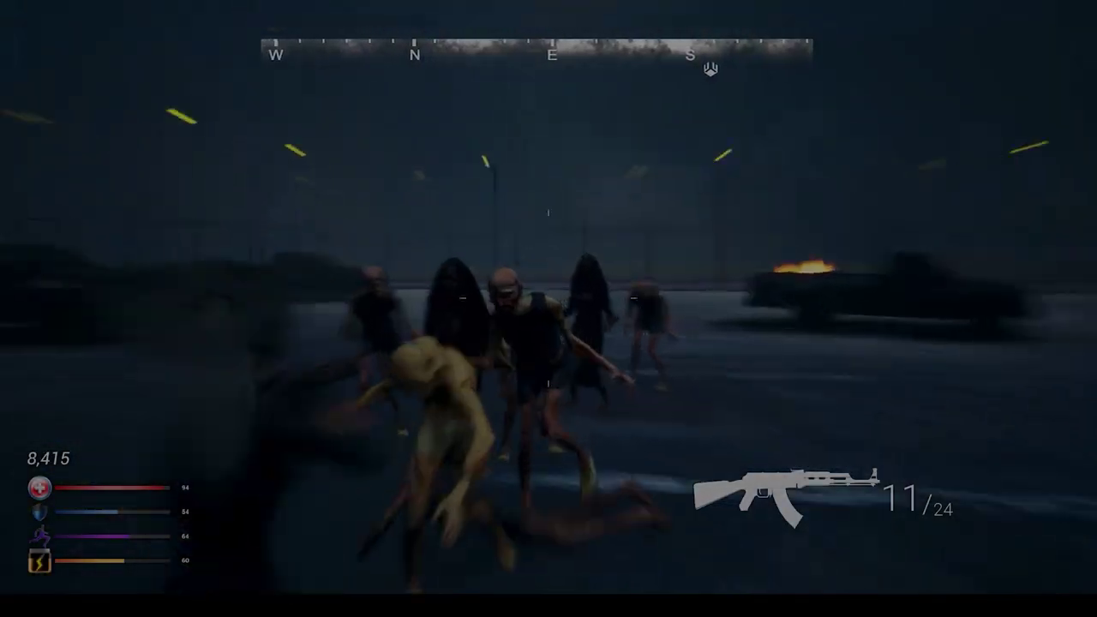
left_click(549, 299)
left_click(549, 298)
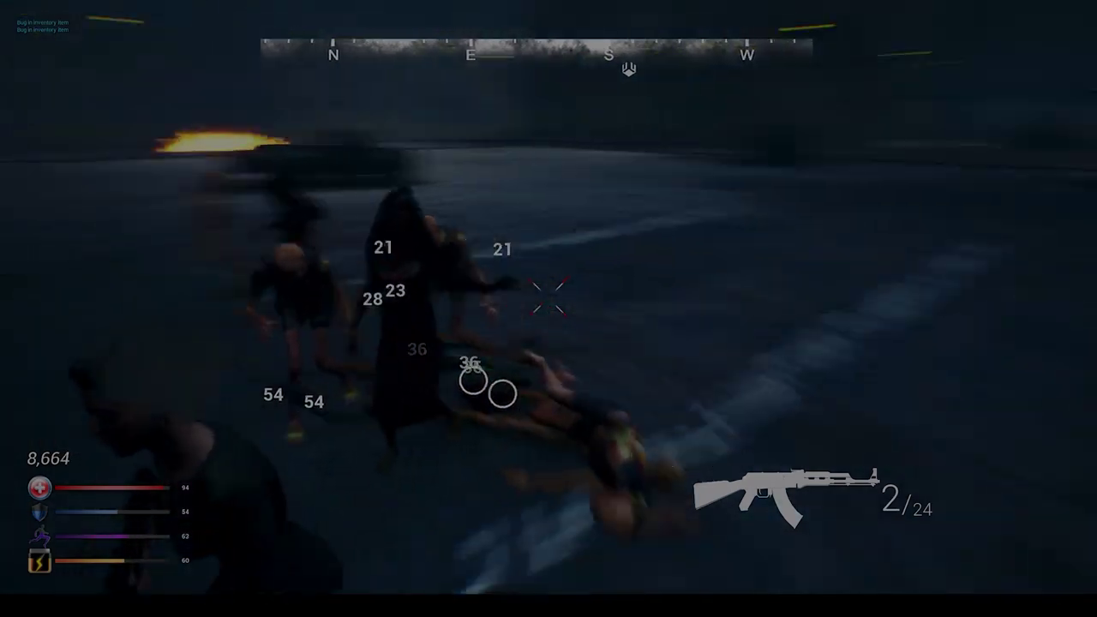
key("shift+w")
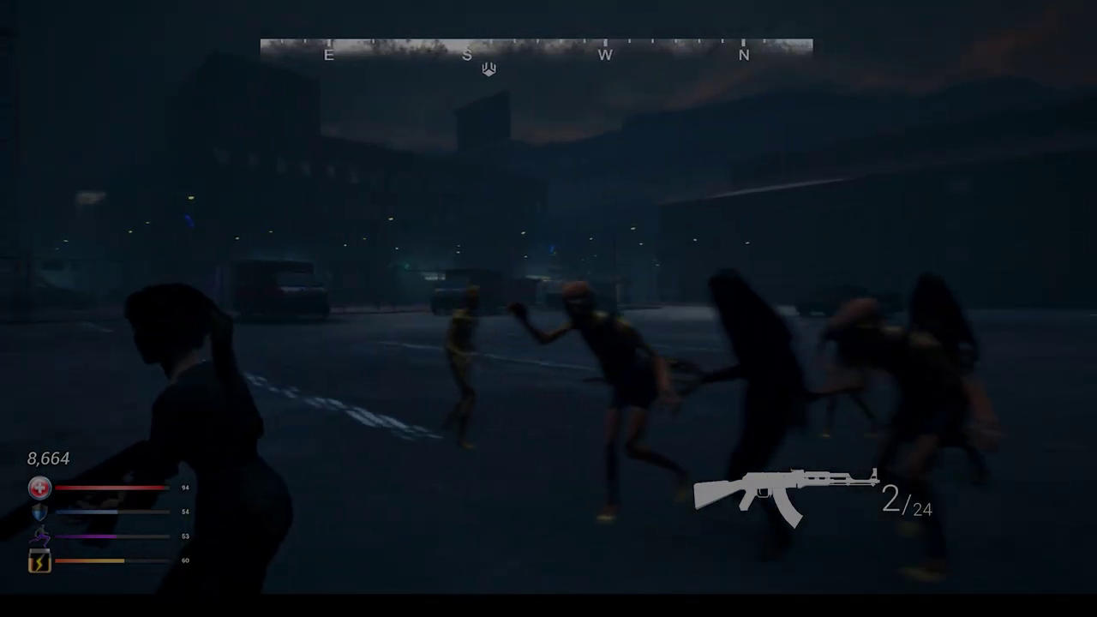